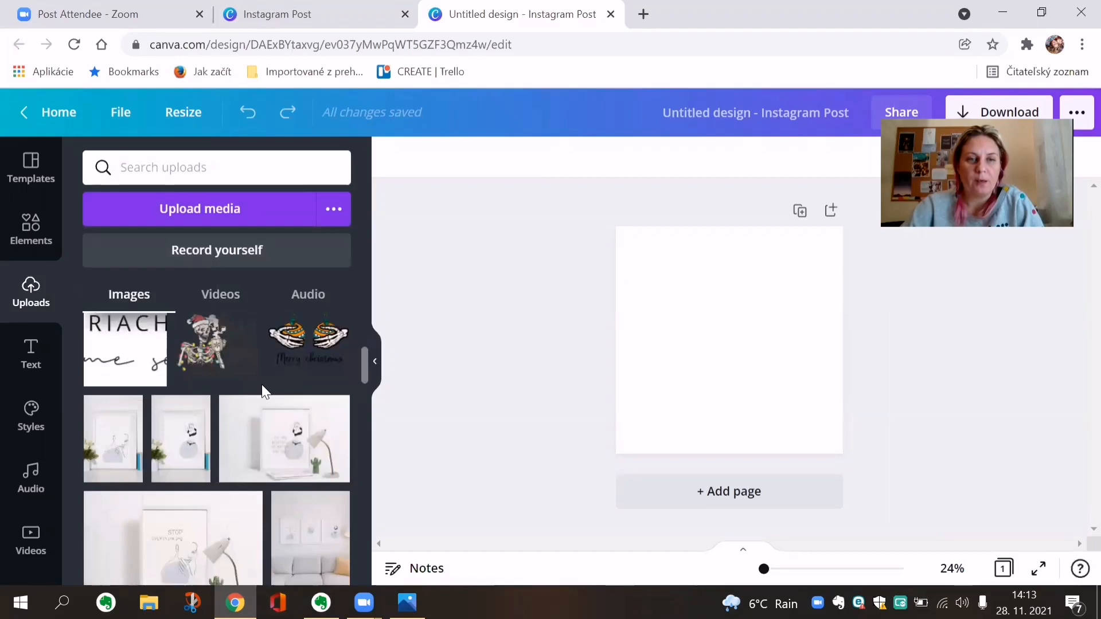
# Step: Add the uploaded yellow "ONLINE LEKCE ANGLIČTINY" image to the page and place it near the top edge
pyautogui.scroll(-5, 263, 386)
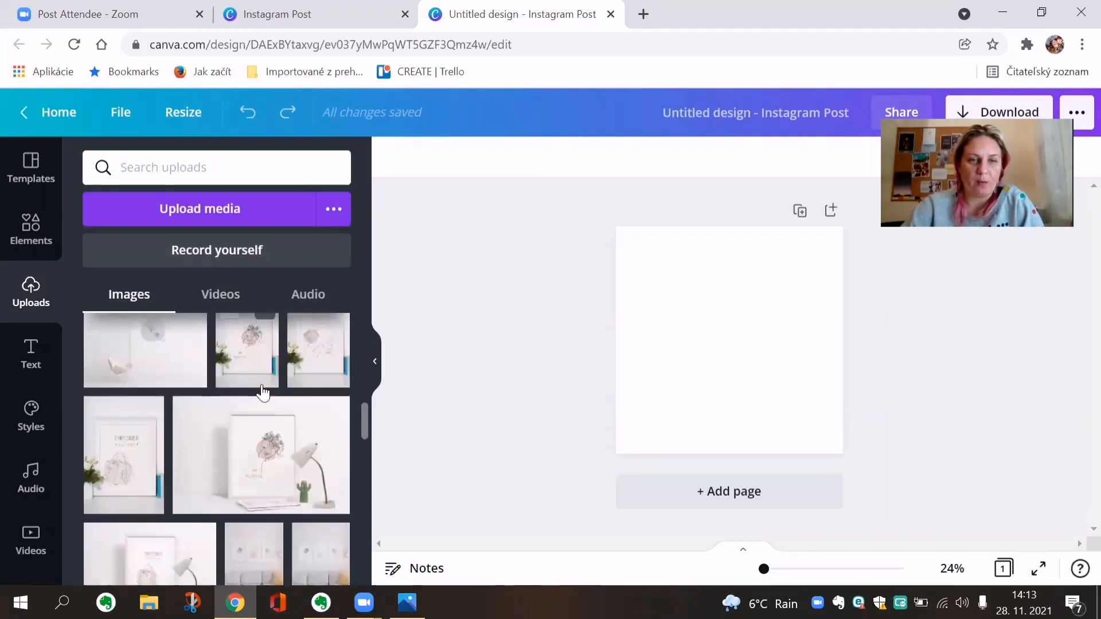
pyautogui.scroll(-5, 262, 393)
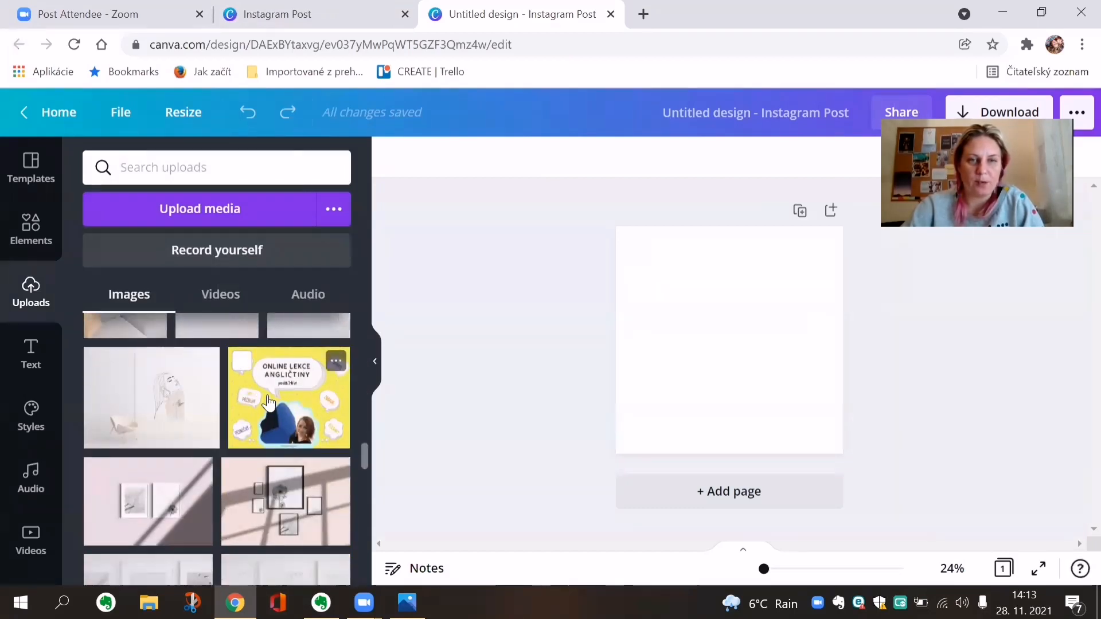
pyautogui.click(269, 403)
pyautogui.moveTo(727, 362); pyautogui.dragTo(735, 315)
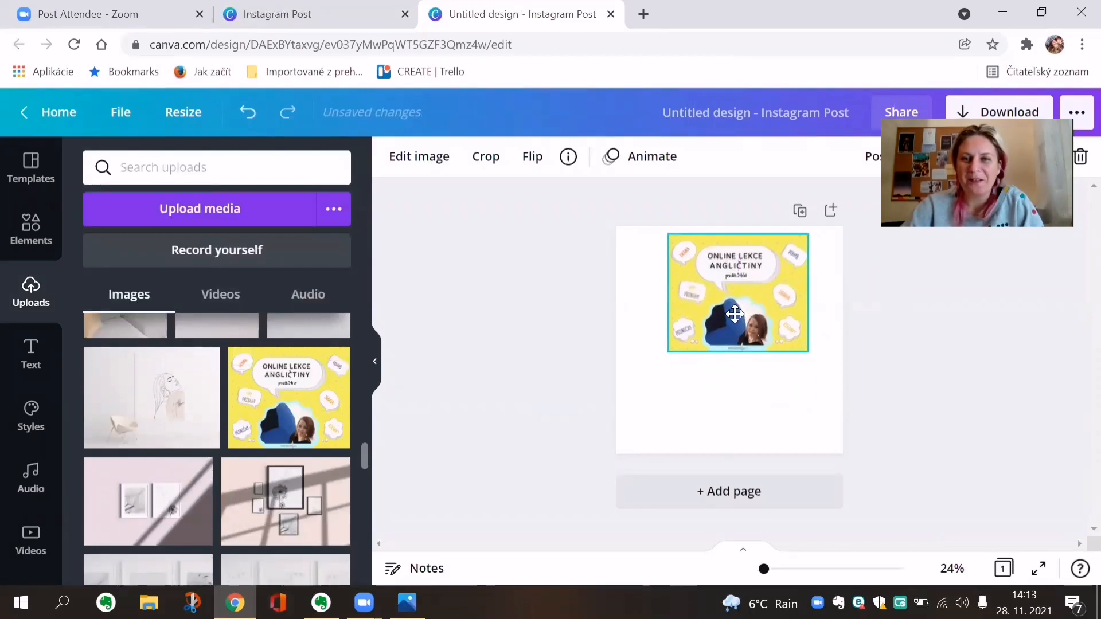
pyautogui.click(724, 406)
pyautogui.click(718, 318)
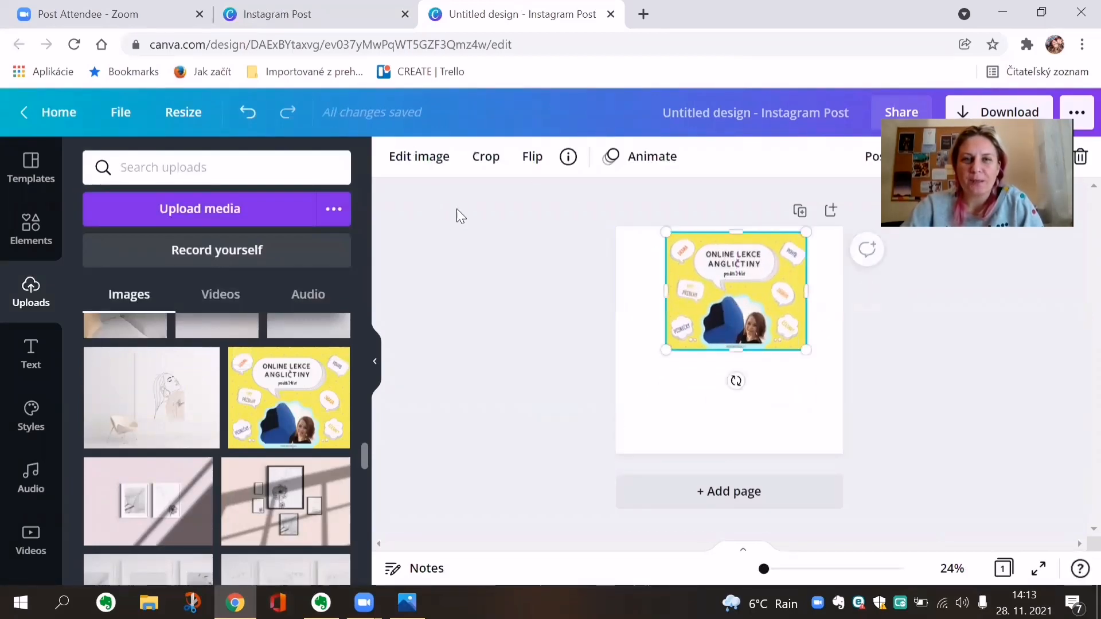
# Step: Set the page background to the yellow #F4F05E, sampled from the placed image with the eyedropper
pyautogui.click(678, 395)
pyautogui.click(390, 154)
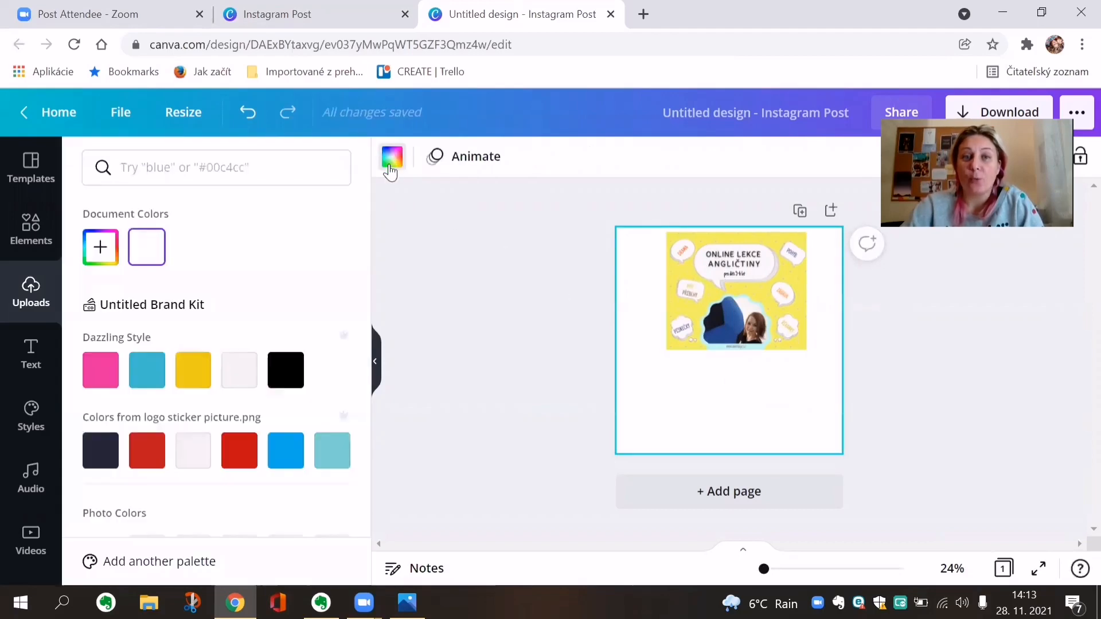
pyautogui.click(100, 258)
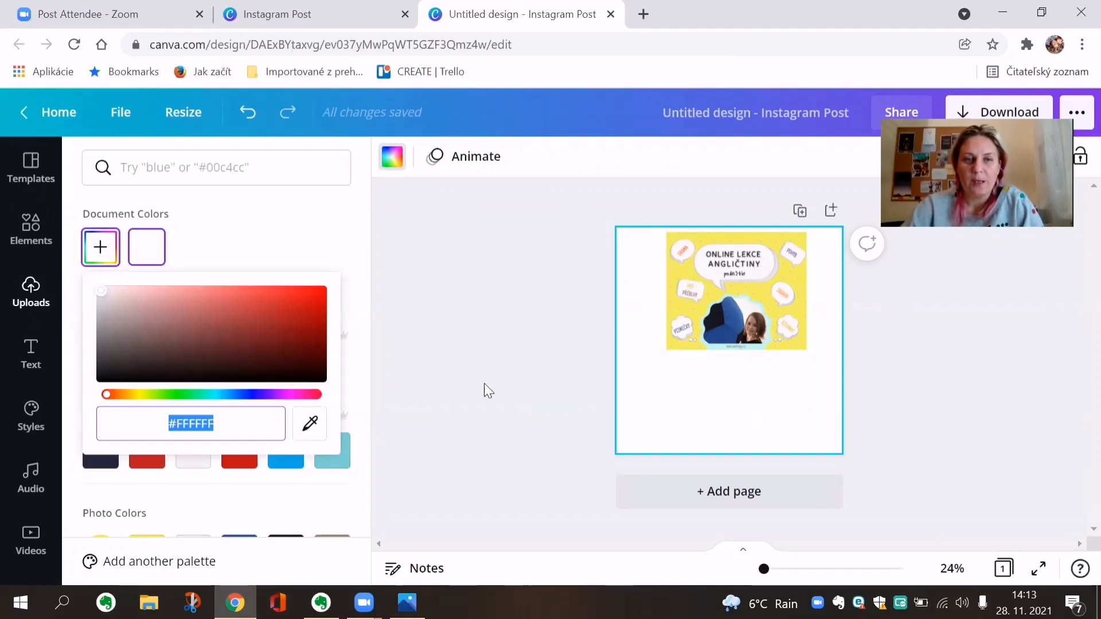
pyautogui.click(310, 434)
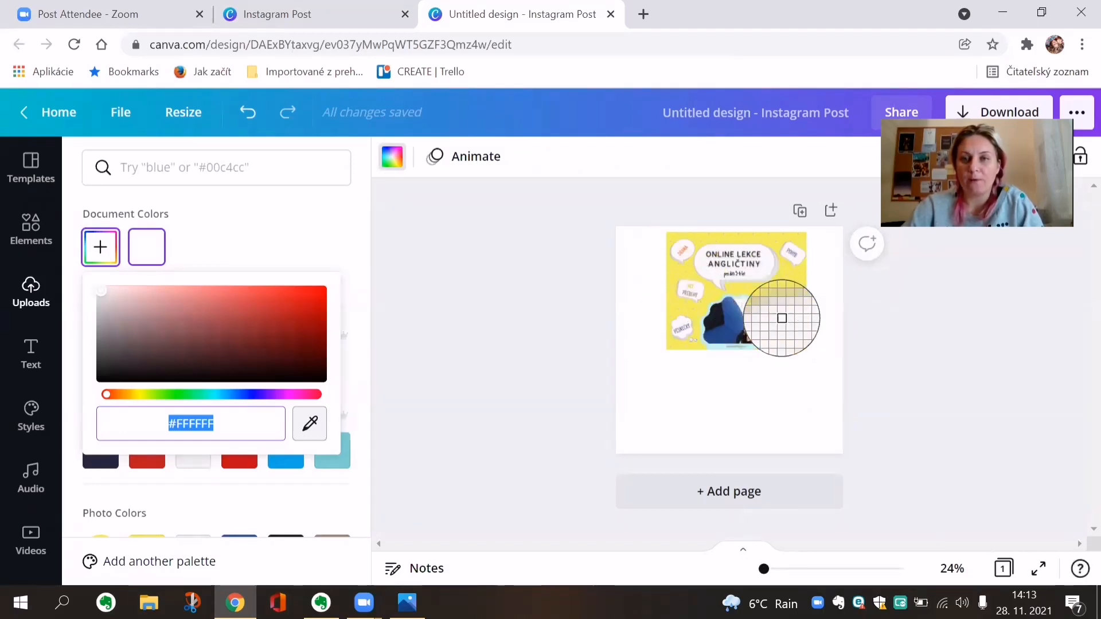
pyautogui.click(686, 310)
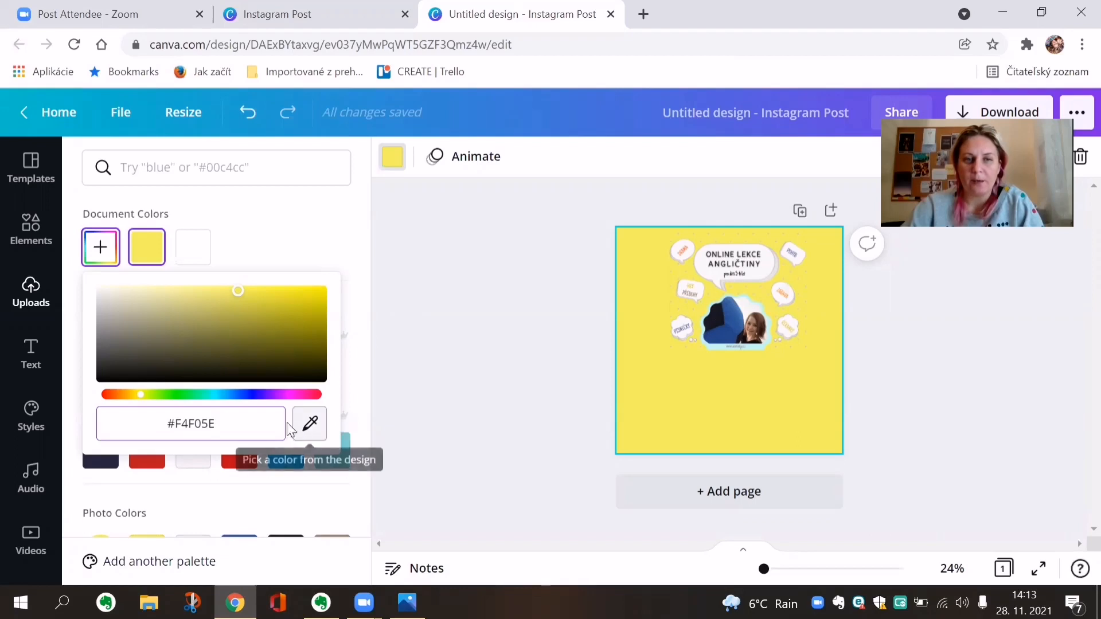
pyautogui.click(683, 392)
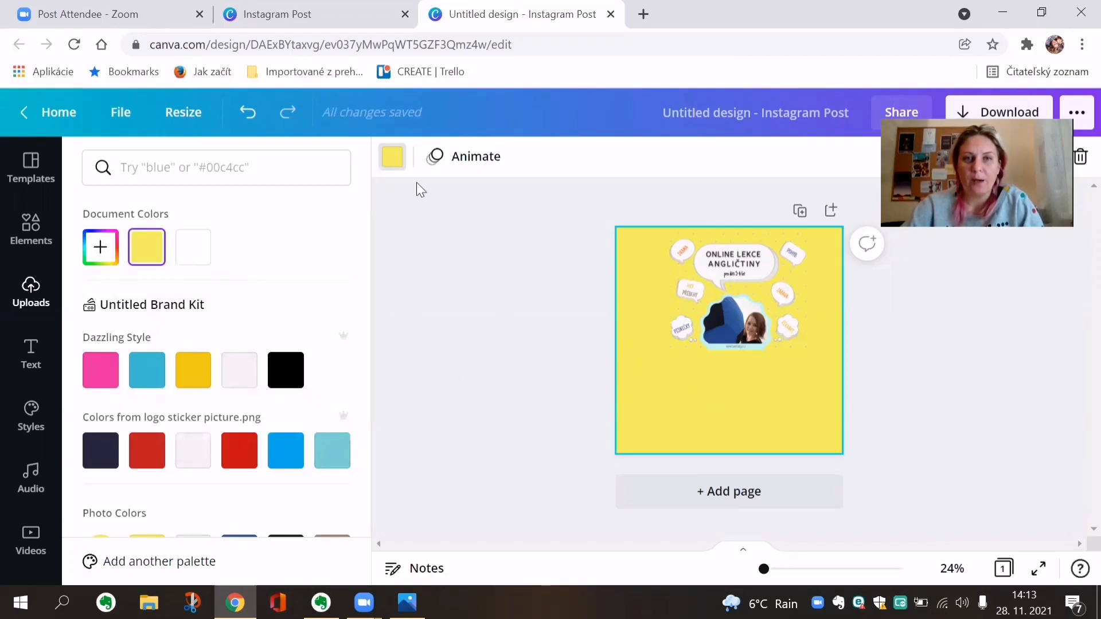
# Step: Try the pale pink of the Dazzling Style palette and the blue photo color #315392 as page background
pyautogui.click(386, 169)
pyautogui.click(399, 166)
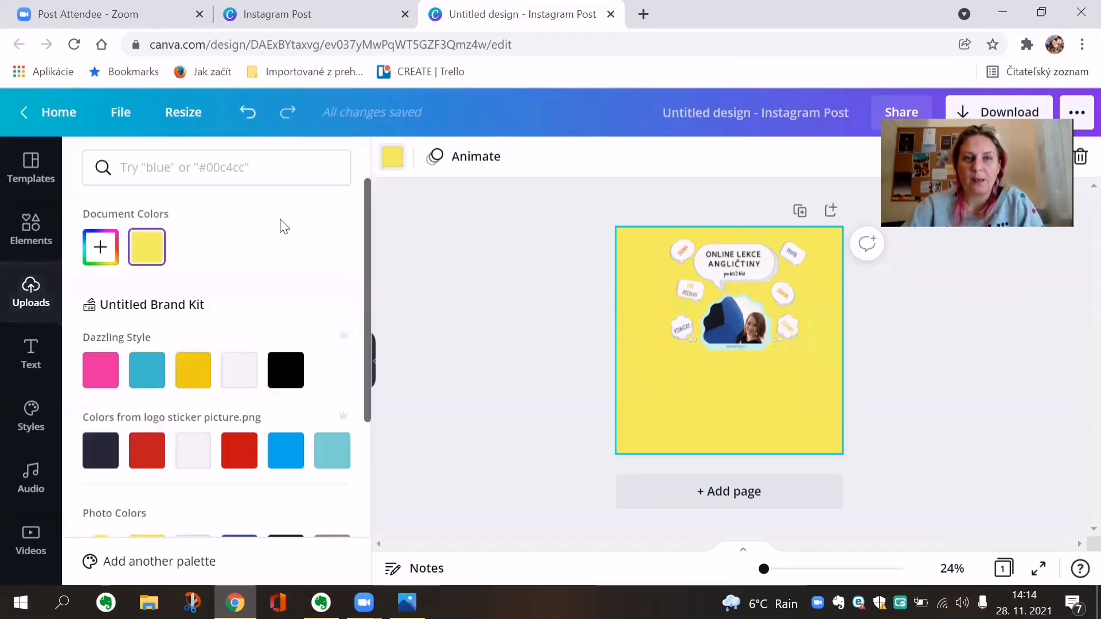
pyautogui.click(239, 378)
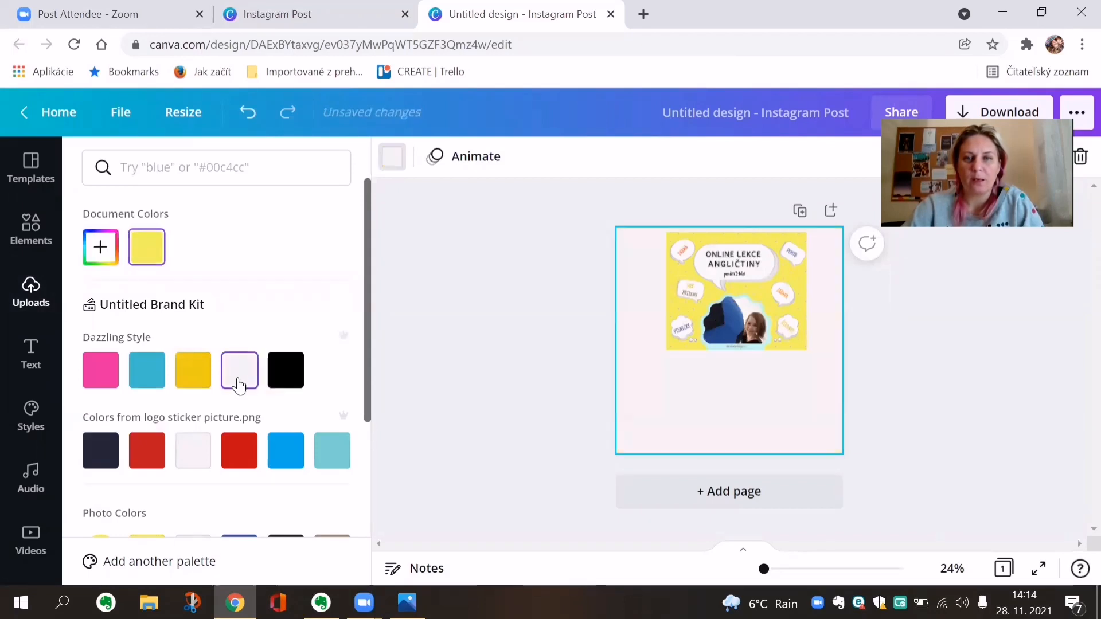
pyautogui.scroll(-3, 172, 320)
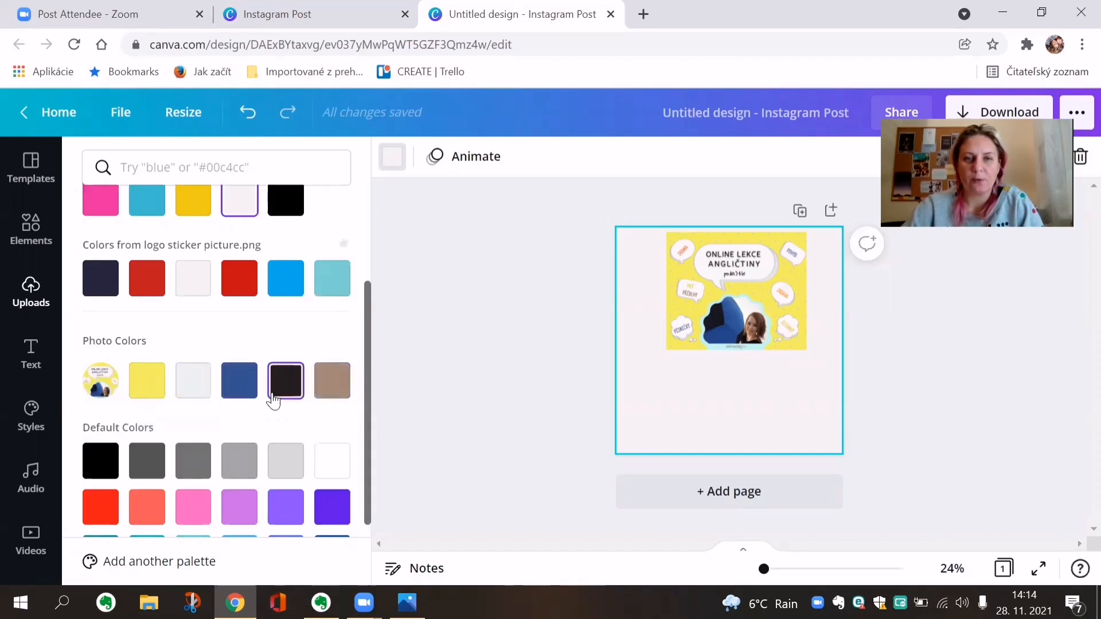
pyautogui.click(247, 395)
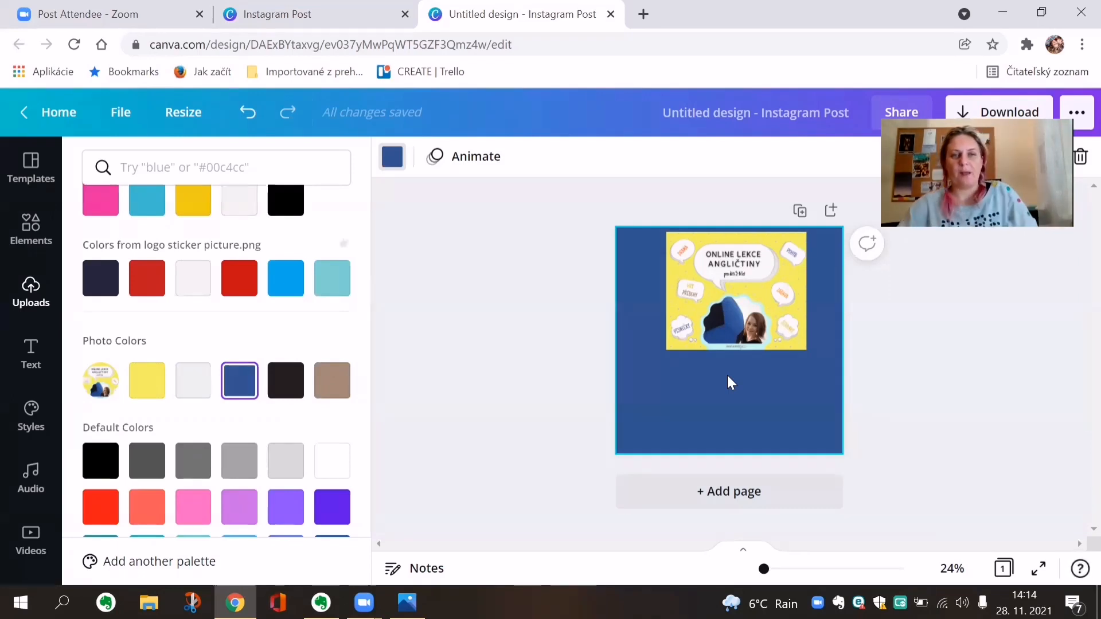
# Step: Replace the blue page background with the image's yellow #F4F05E by sampling it again with the eyedropper
pyautogui.scroll(5, 235, 344)
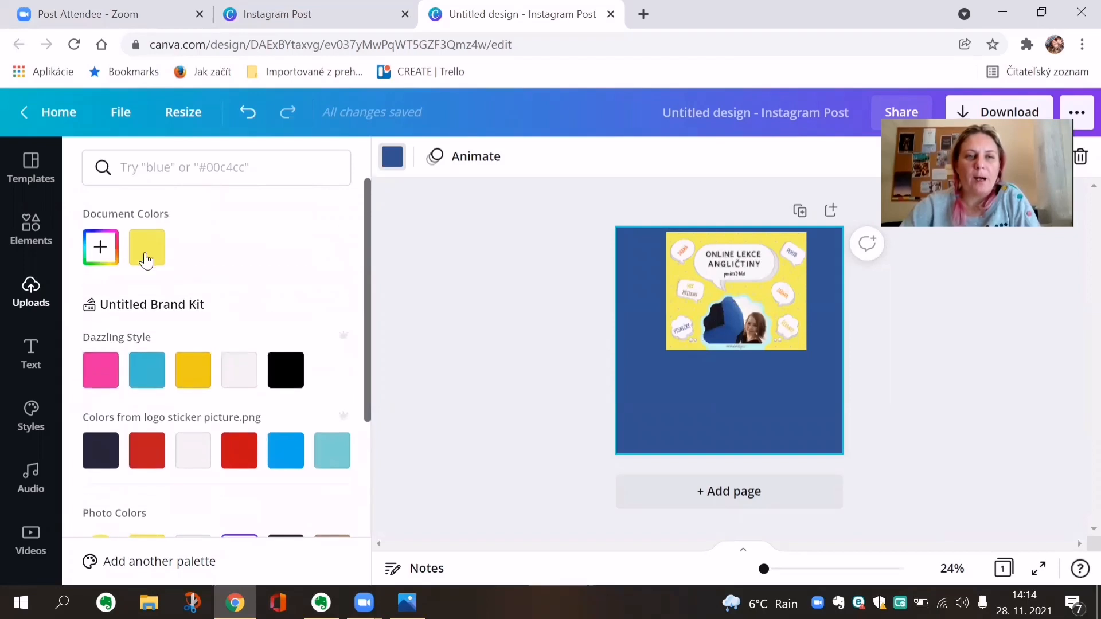
pyautogui.click(100, 248)
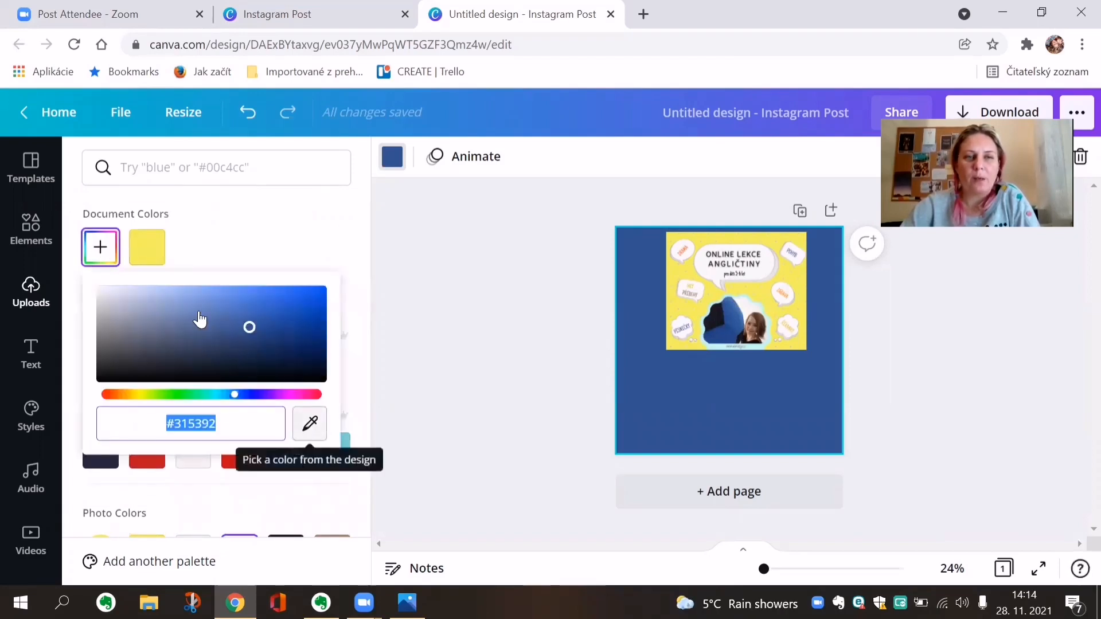
pyautogui.click(310, 424)
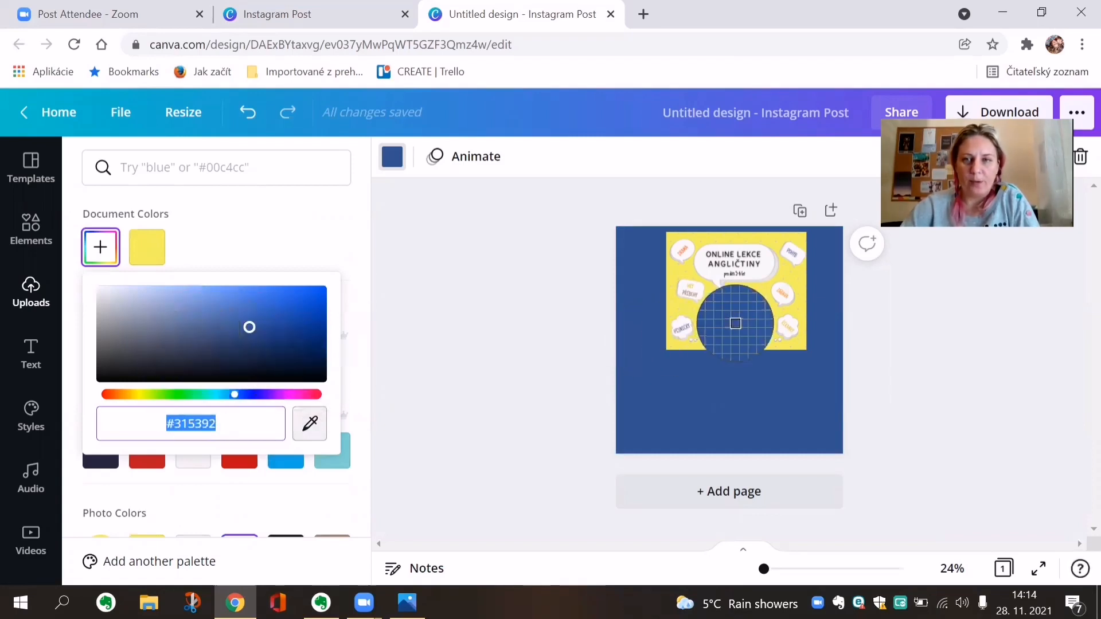
pyautogui.click(687, 306)
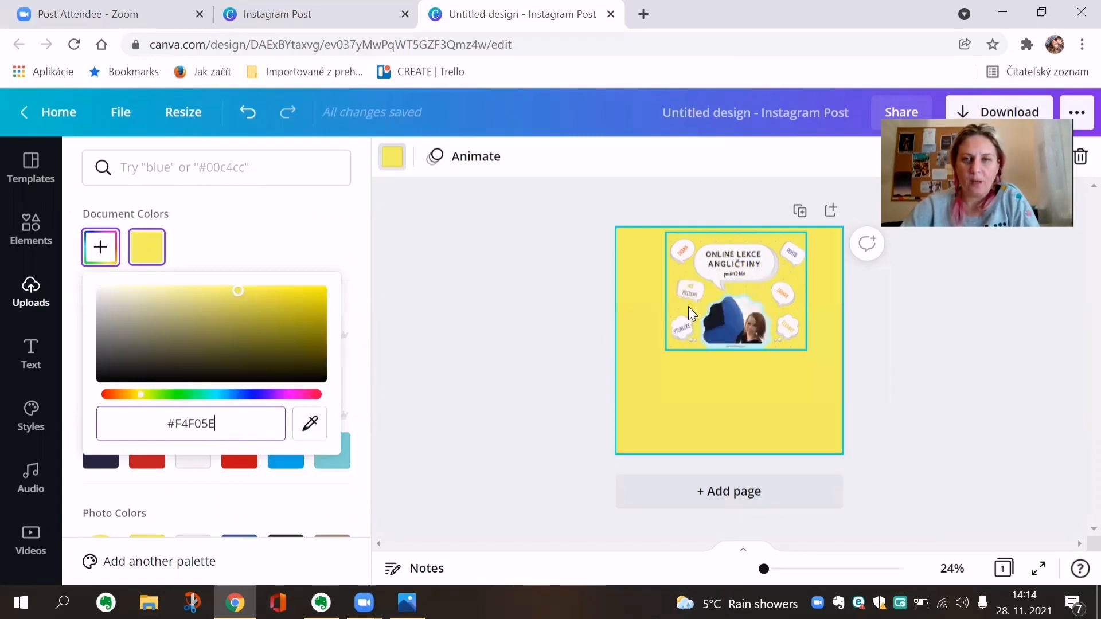
pyautogui.click(658, 406)
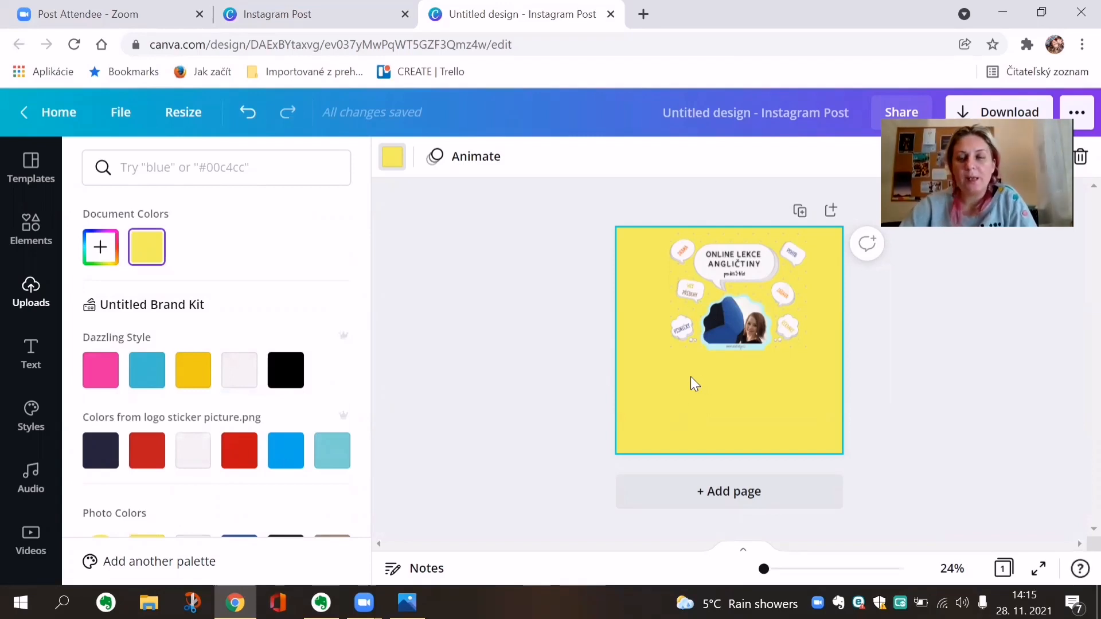
# Step: Set the page background to the pale pink of the Dazzling Style palette and delete the yellow image
pyautogui.click(392, 161)
pyautogui.click(394, 160)
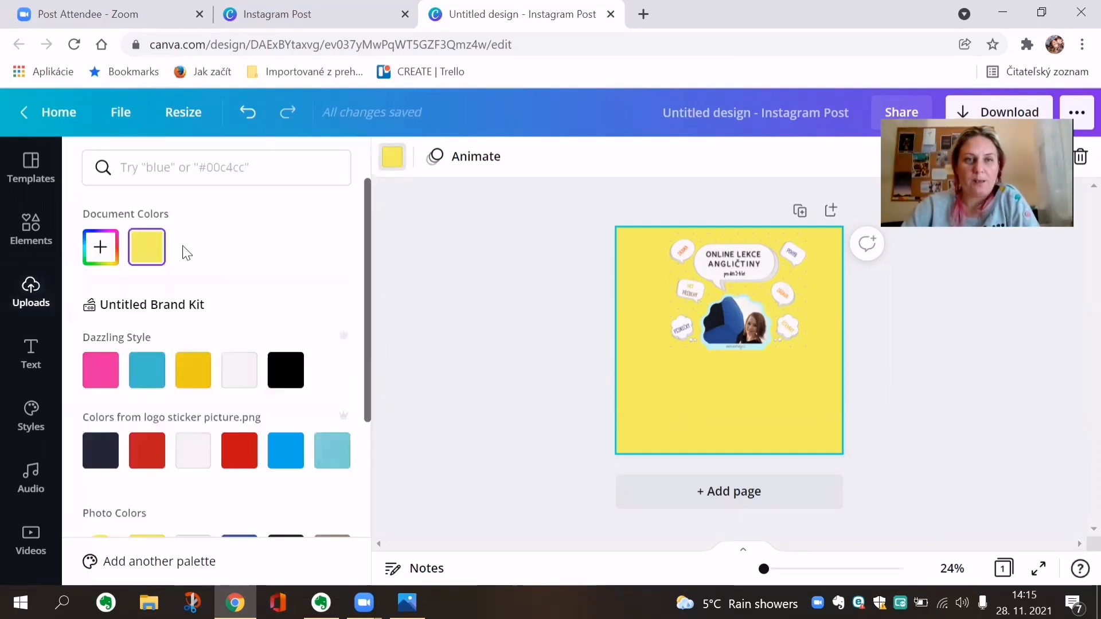
pyautogui.click(258, 383)
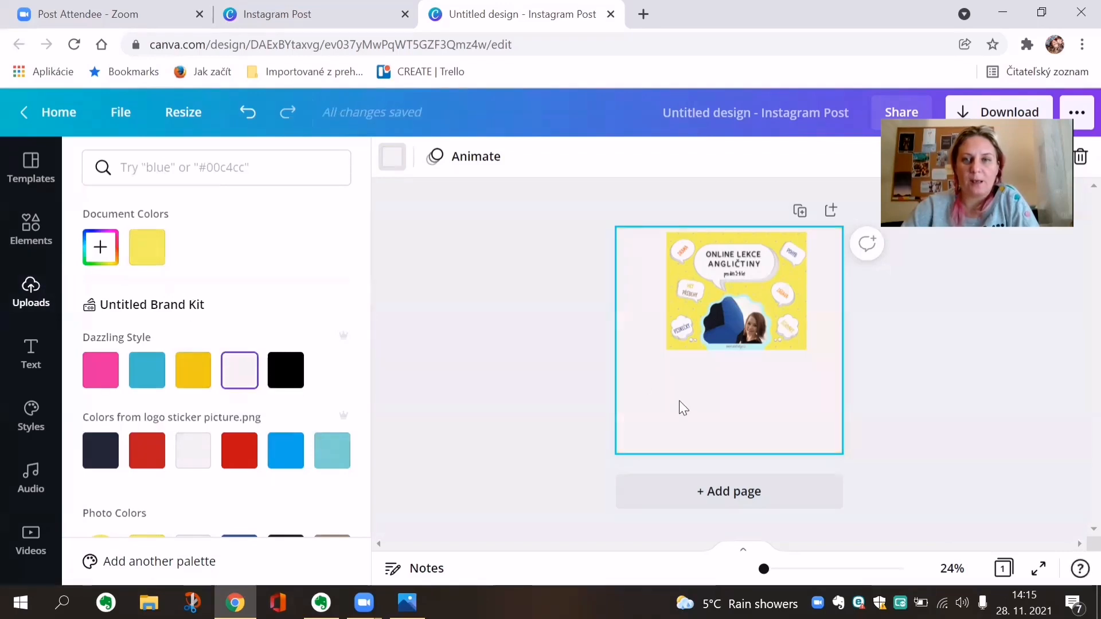
pyautogui.click(743, 342)
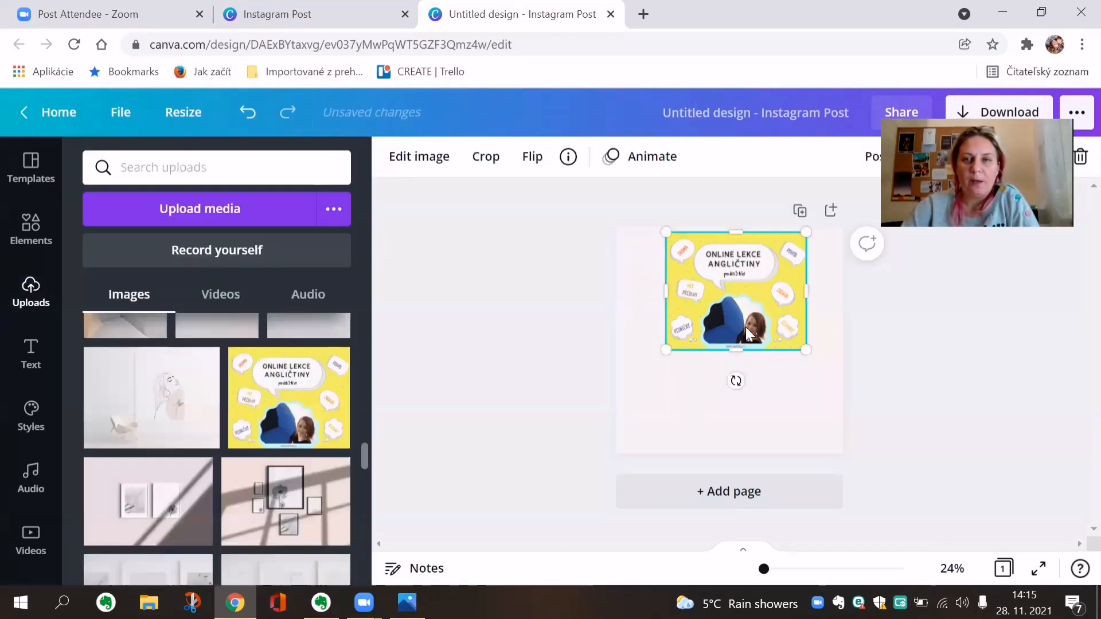
pyautogui.press('Delete')
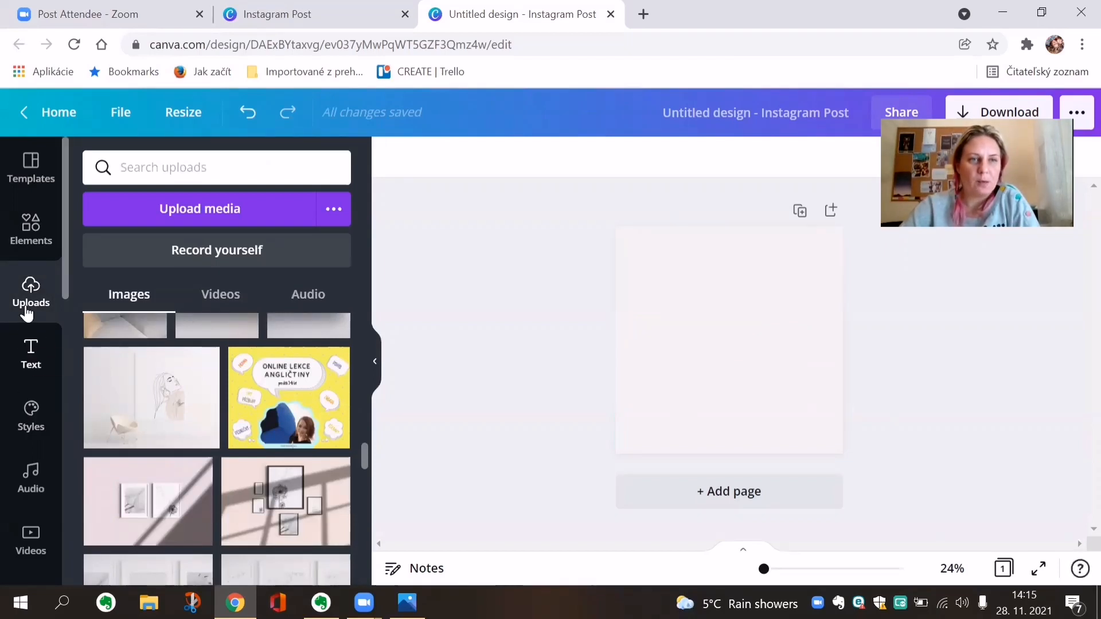
# Step: Browse the uploaded images for a picture that could be used in the design
pyautogui.scroll(-3, 33, 430)
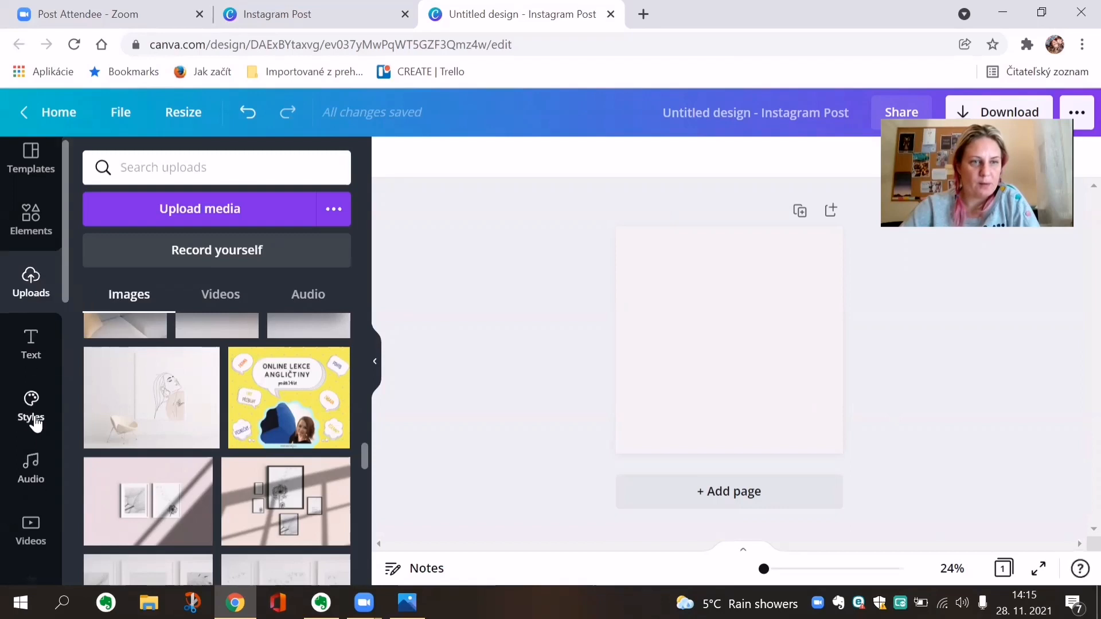
pyautogui.scroll(-2, 35, 424)
pyautogui.scroll(5, 36, 425)
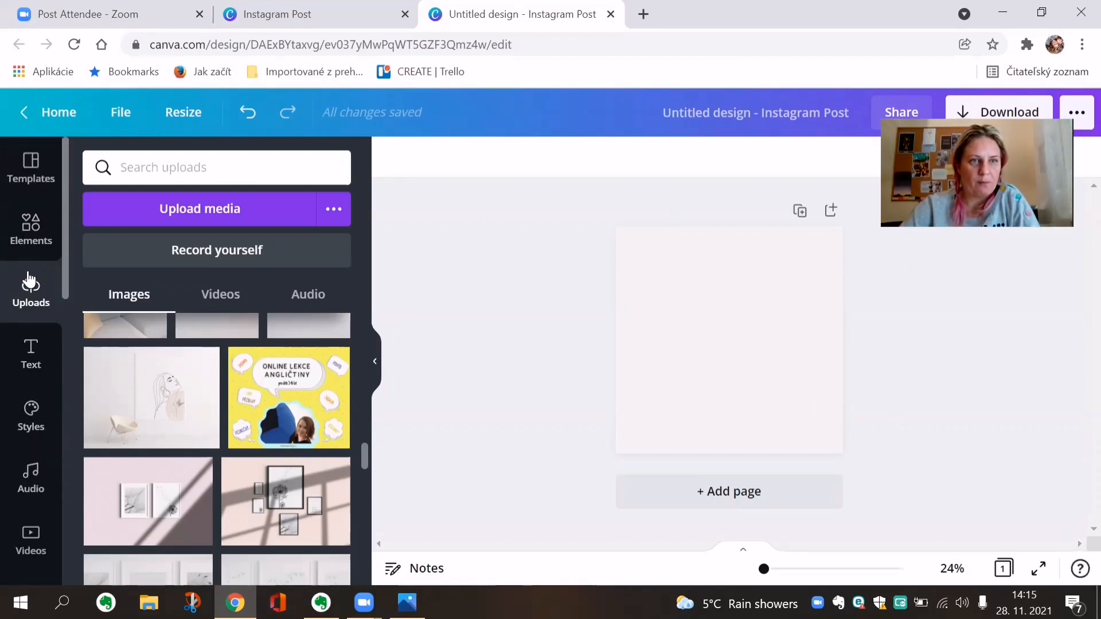
pyautogui.click(719, 268)
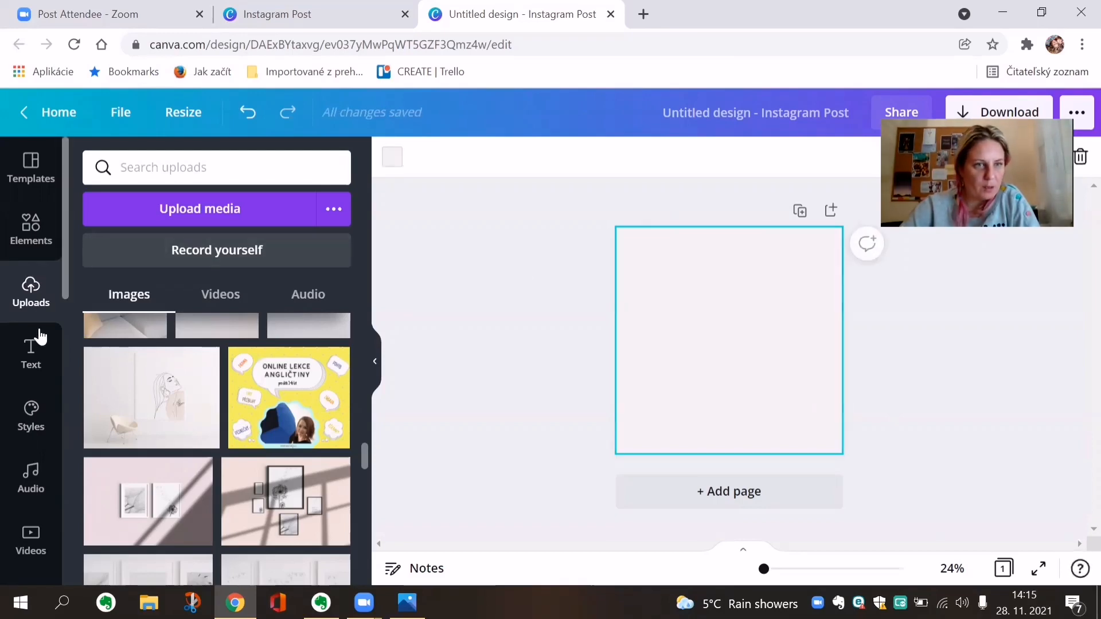
pyautogui.scroll(-5, 202, 378)
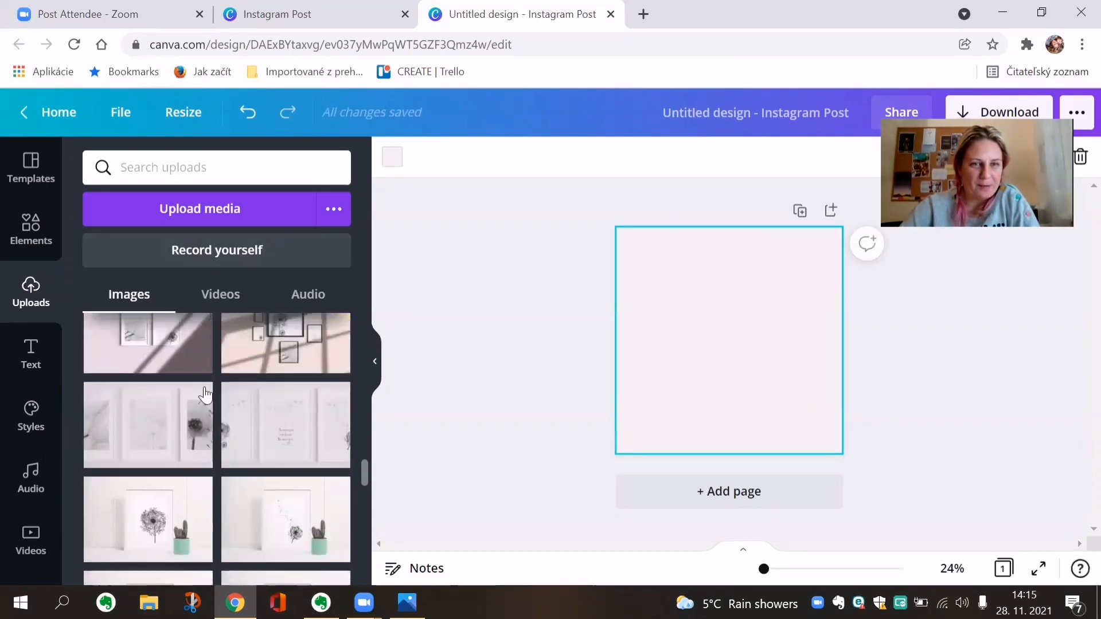
pyautogui.scroll(-5, 203, 396)
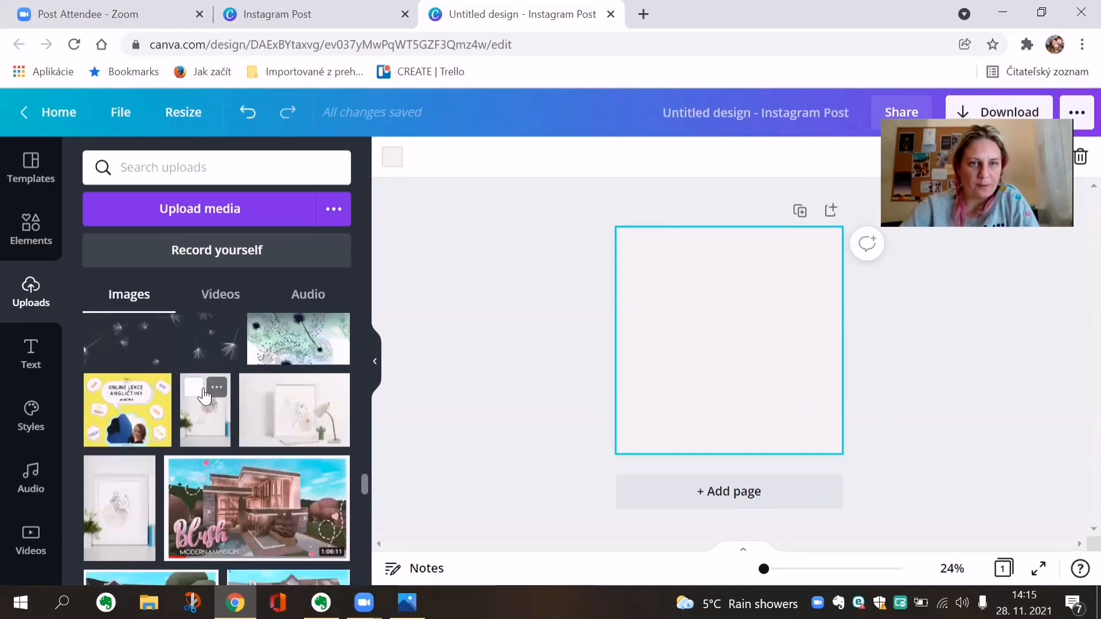
pyautogui.scroll(-5, 204, 396)
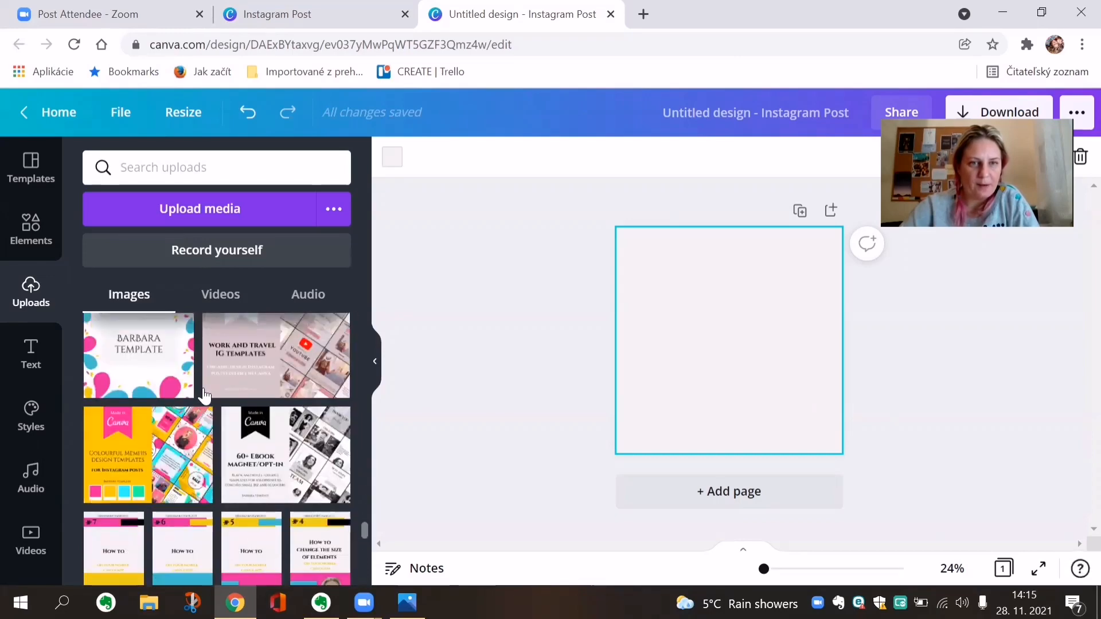
pyautogui.scroll(-2, 205, 396)
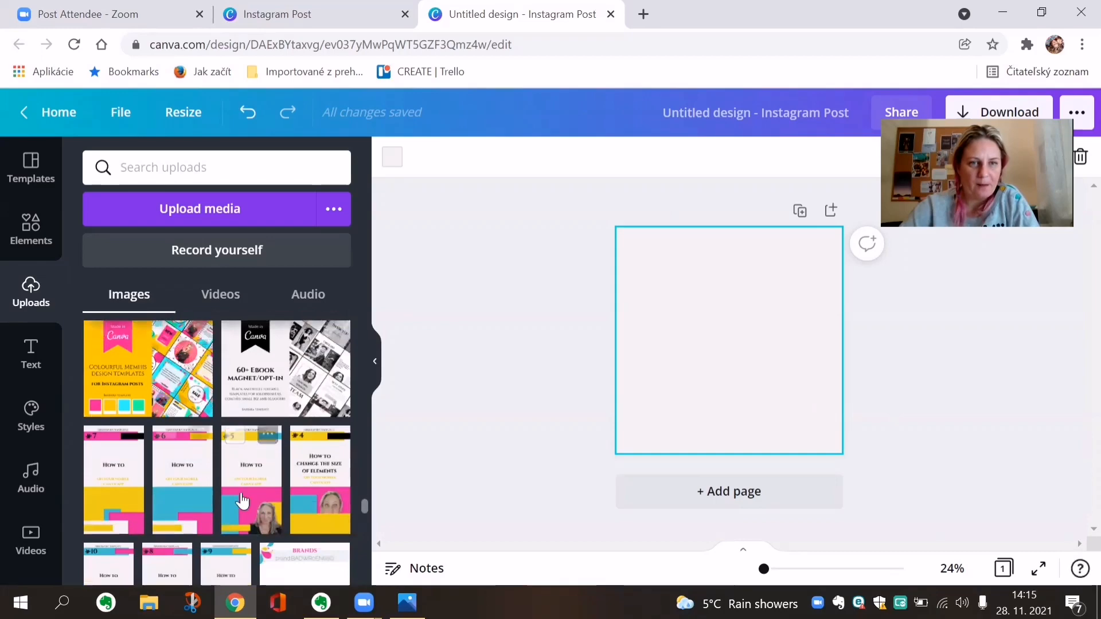
# Step: Add the free stock photo of a person lying among pink balls and enlarge it to the full page height
pyautogui.click(29, 231)
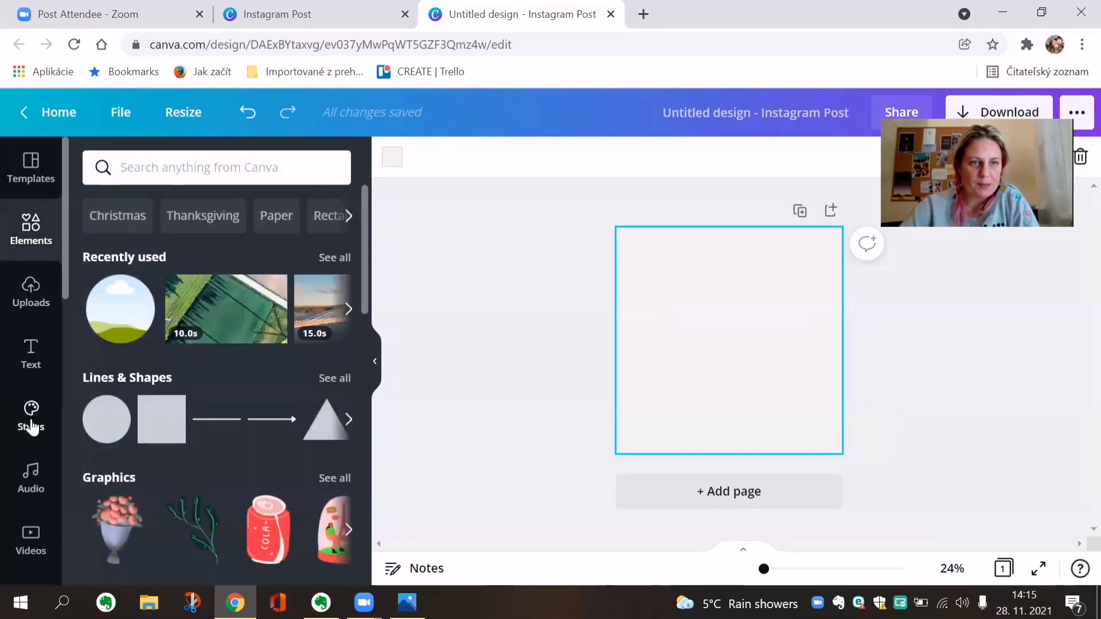
pyautogui.scroll(-3, 31, 422)
pyautogui.scroll(-5, 32, 427)
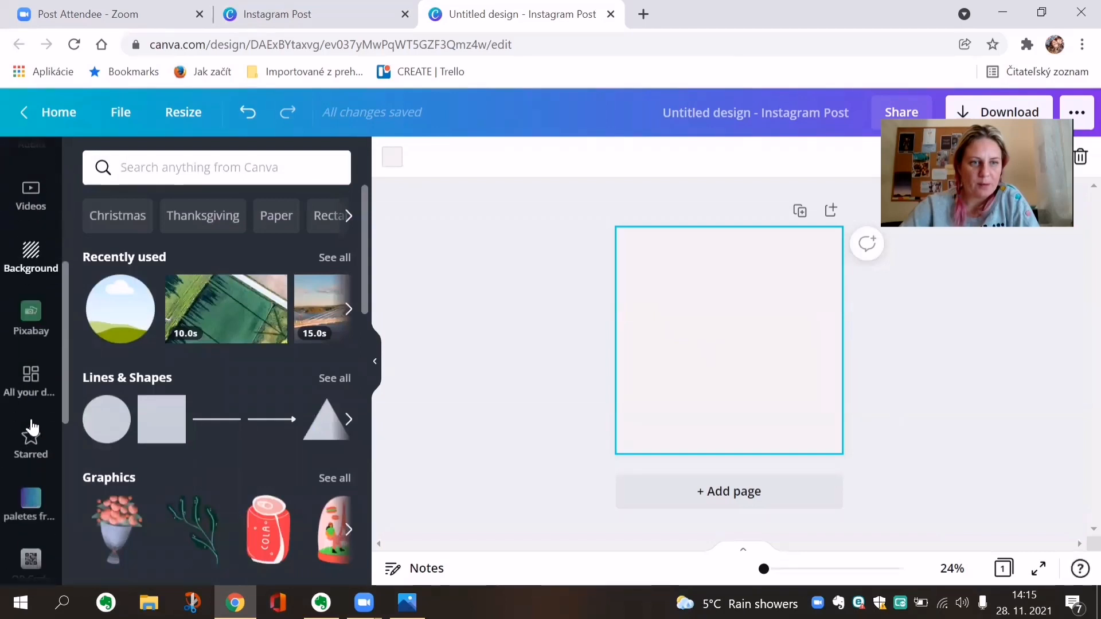
pyautogui.scroll(8, 31, 427)
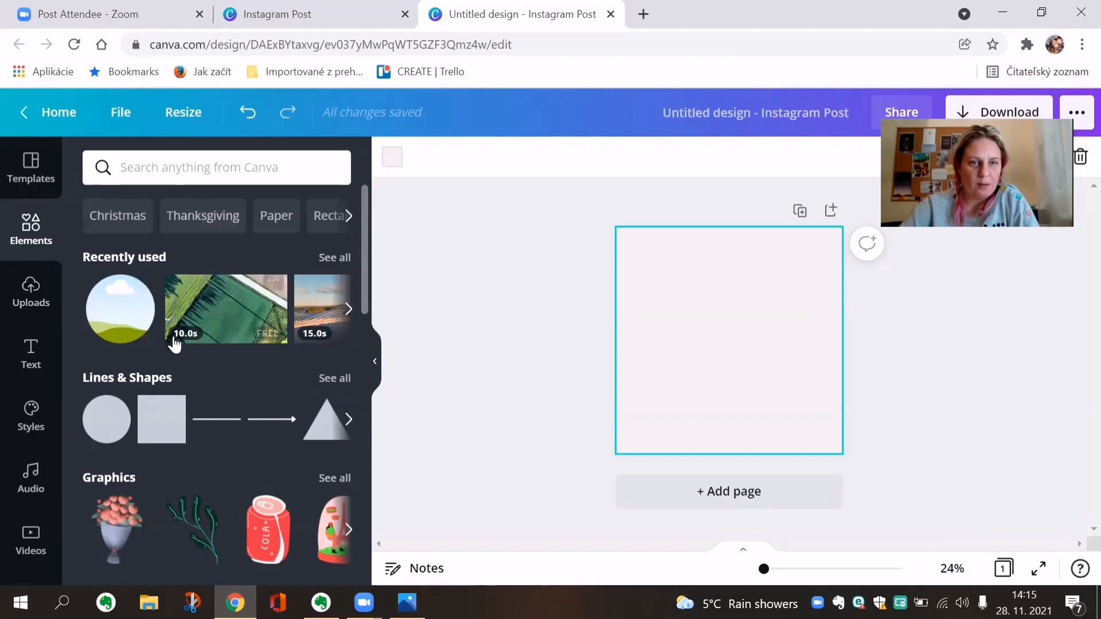
pyautogui.scroll(-2, 174, 343)
pyautogui.scroll(-5, 174, 343)
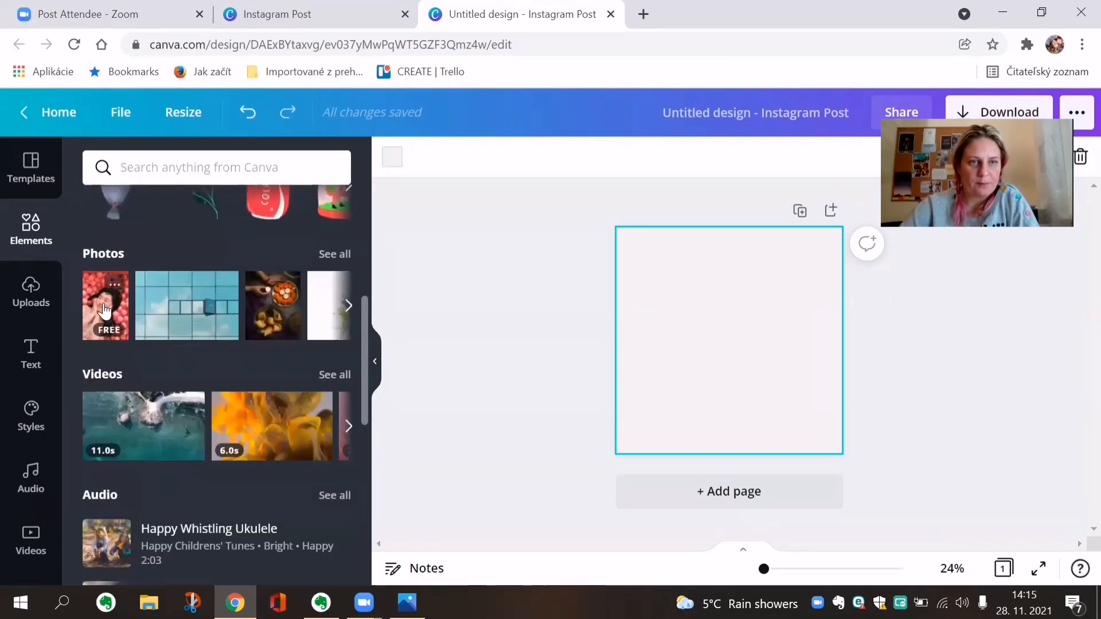
pyautogui.click(107, 307)
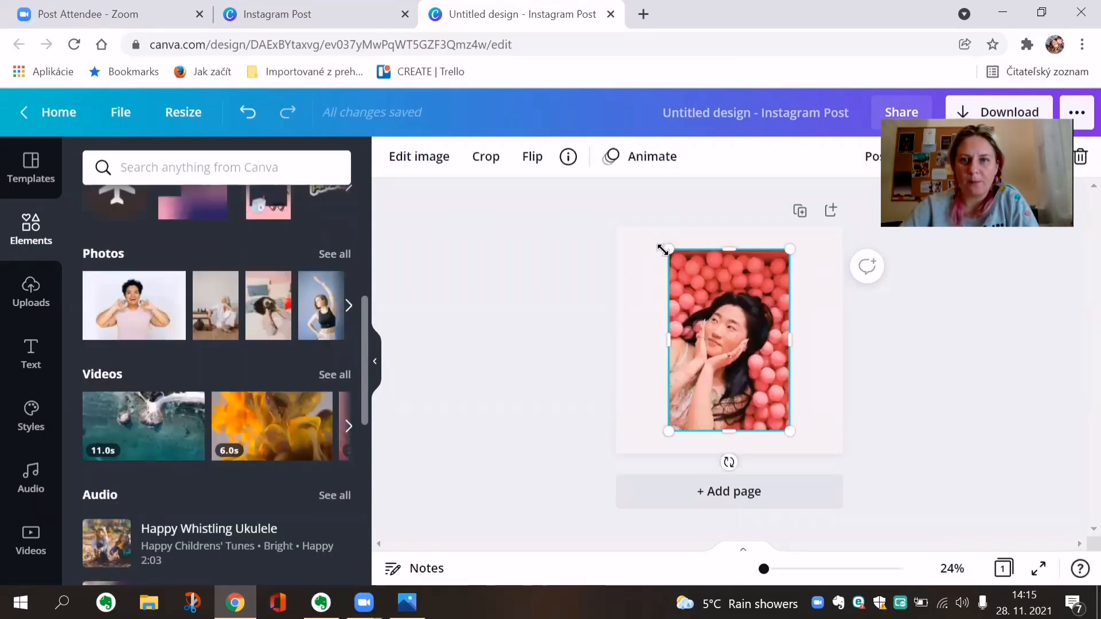
pyautogui.moveTo(664, 248); pyautogui.dragTo(653, 226)
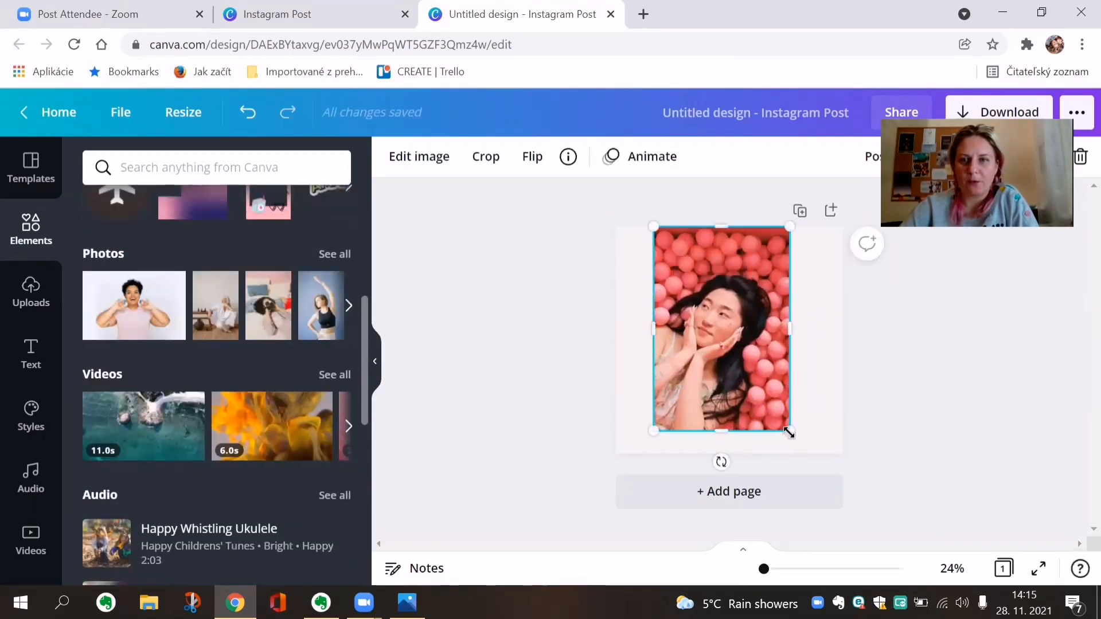
pyautogui.moveTo(793, 440); pyautogui.dragTo(805, 454)
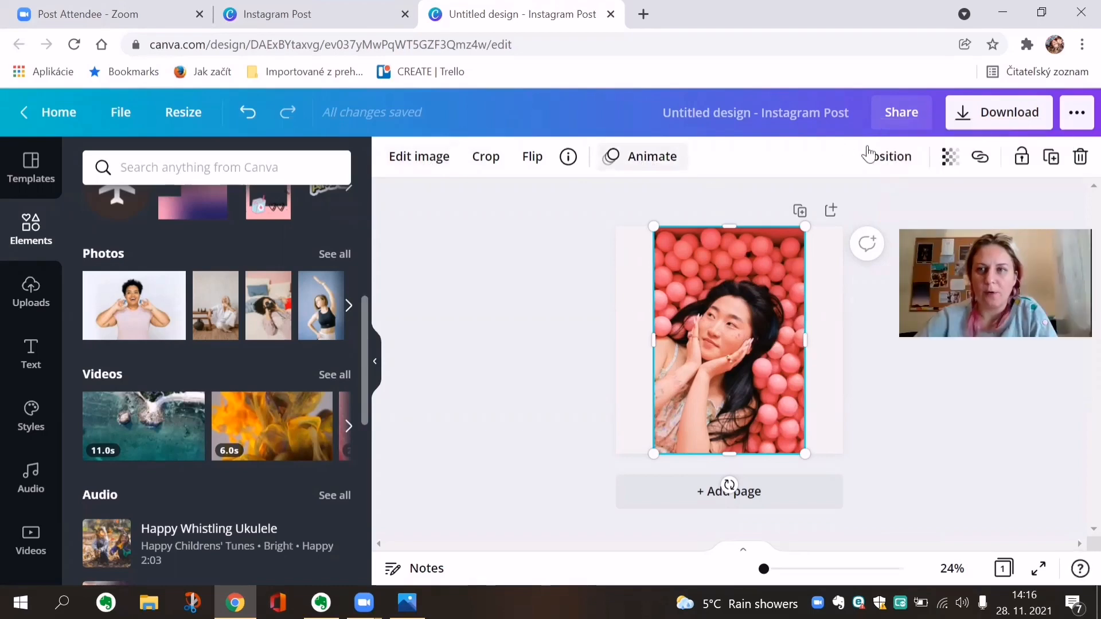
# Step: Set the photo's transparency to 100 and raise its brightness slightly
pyautogui.click(948, 158)
pyautogui.moveTo(886, 209)
pyautogui.mouseDown()
pyautogui.moveTo(884, 218)
pyautogui.moveTo(891, 210)
pyautogui.mouseUp()
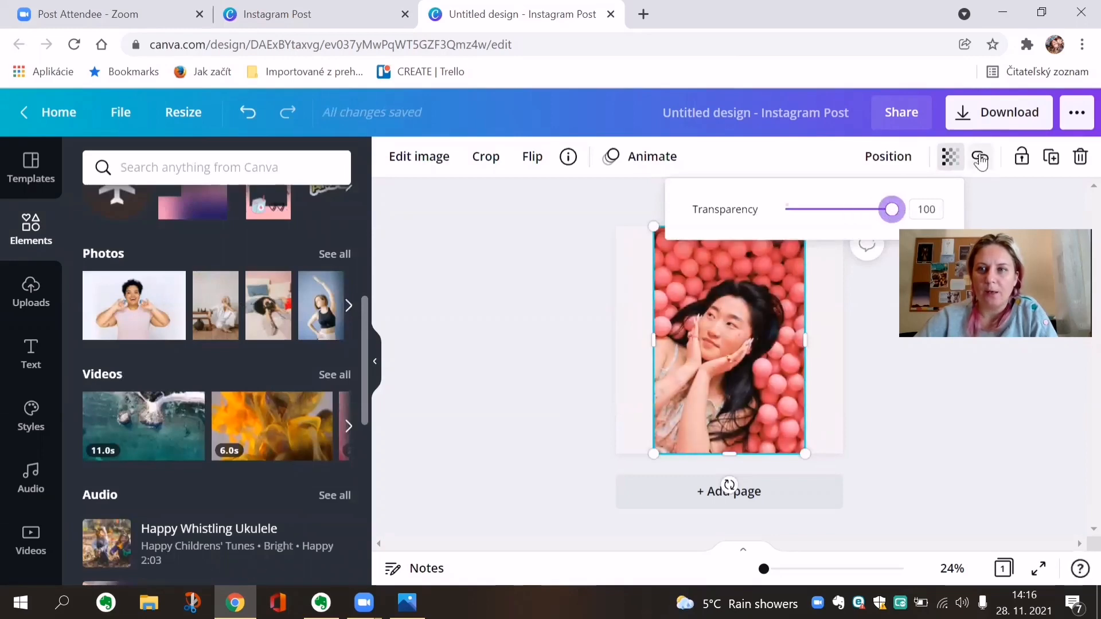
pyautogui.click(432, 160)
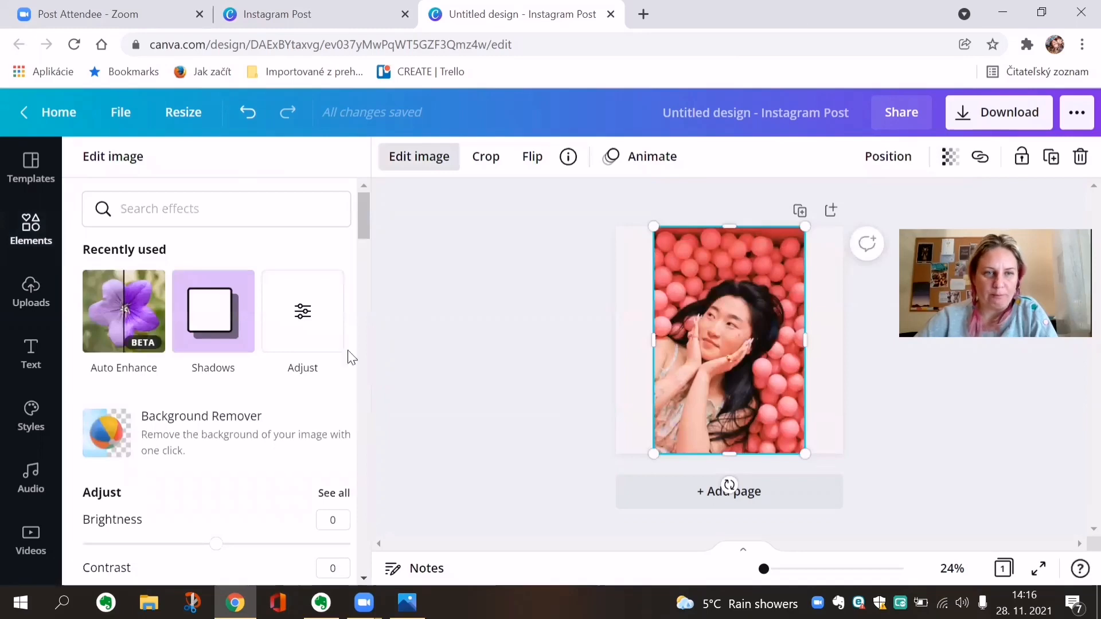
pyautogui.scroll(-3, 285, 439)
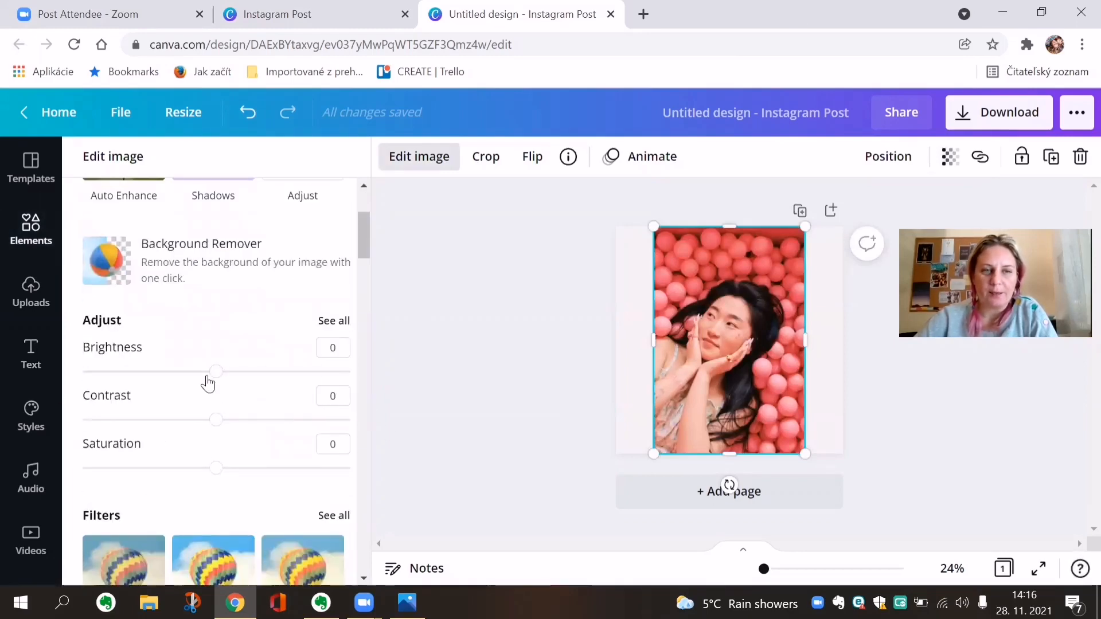
pyautogui.moveTo(214, 373)
pyautogui.mouseDown()
pyautogui.moveTo(165, 373)
pyautogui.moveTo(236, 385)
pyautogui.moveTo(223, 378)
pyautogui.mouseUp()
# Step: Apply Auto Enhance to the photo at intensity 50 and retry its processing
pyautogui.scroll(-2, 222, 379)
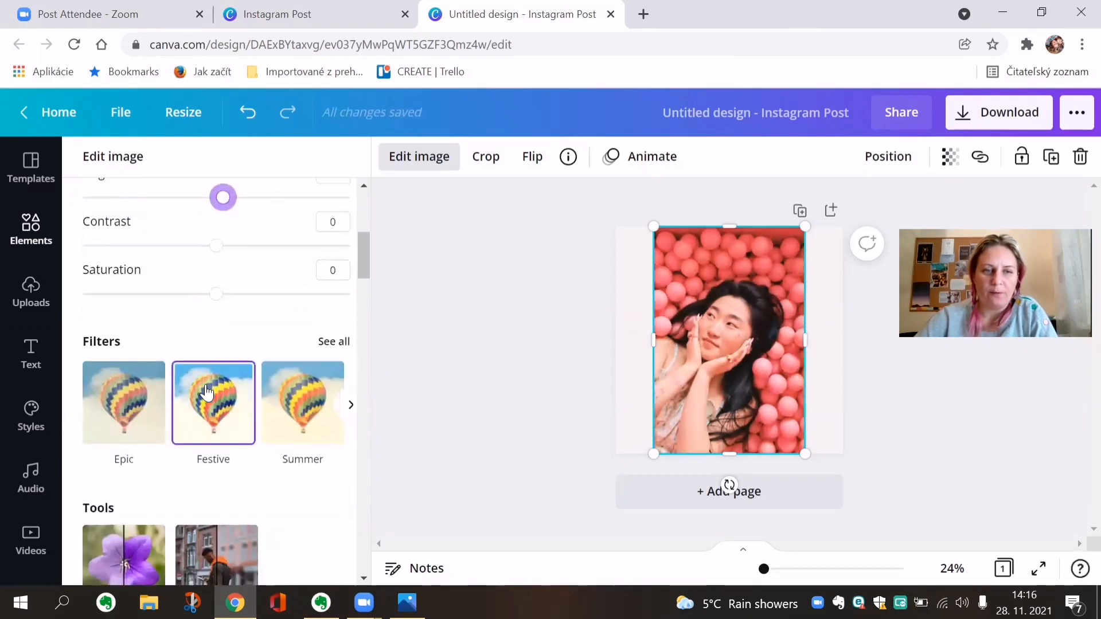
pyautogui.scroll(-3, 207, 393)
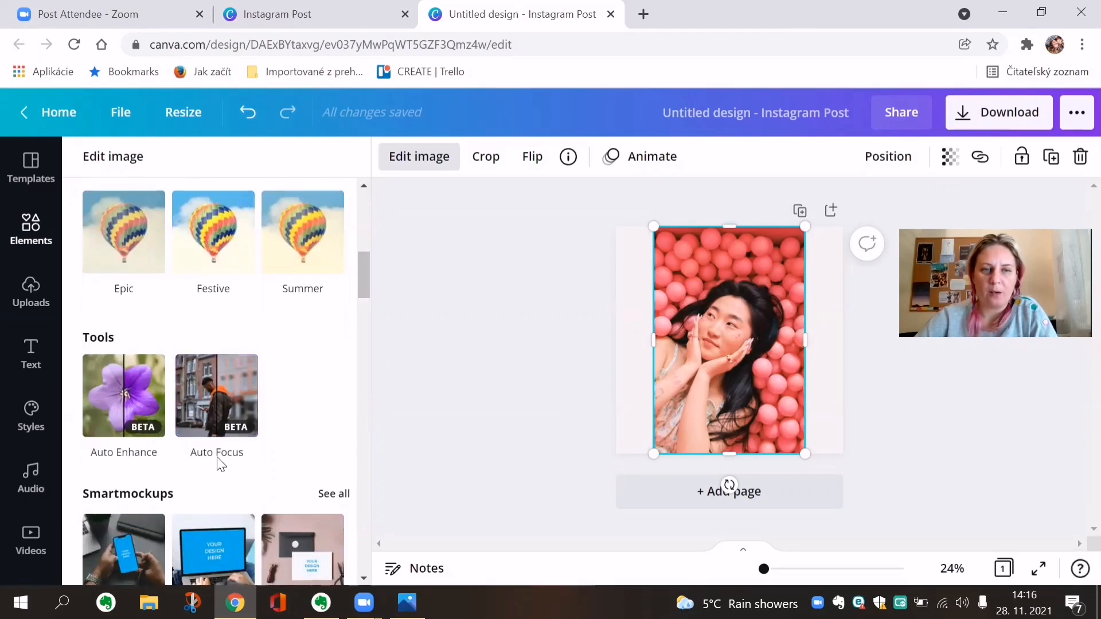
pyautogui.click(119, 409)
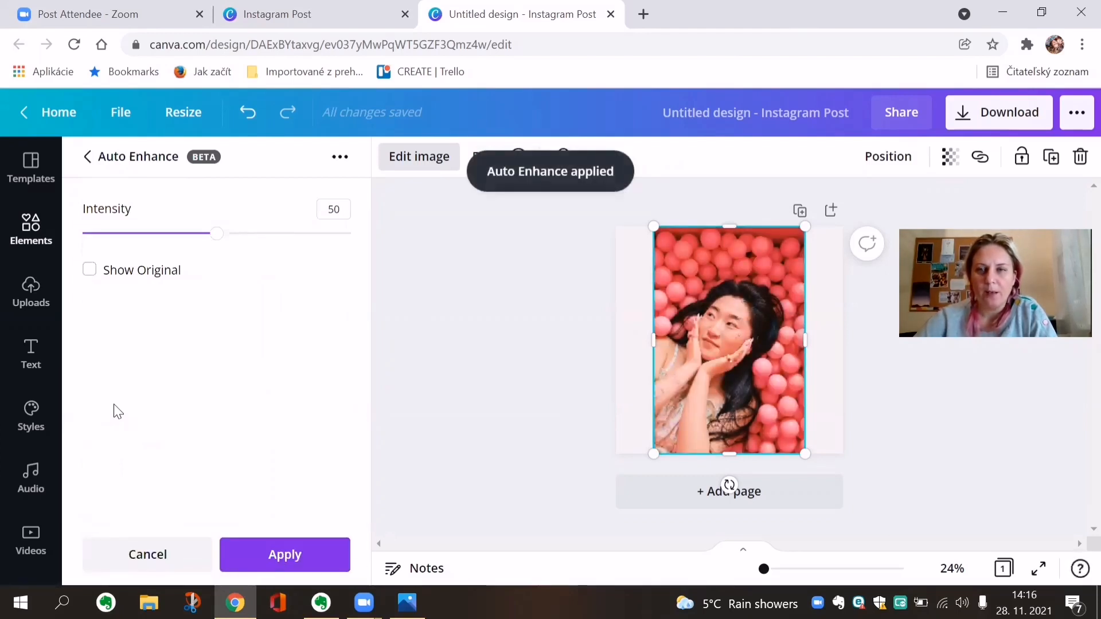
pyautogui.click(300, 559)
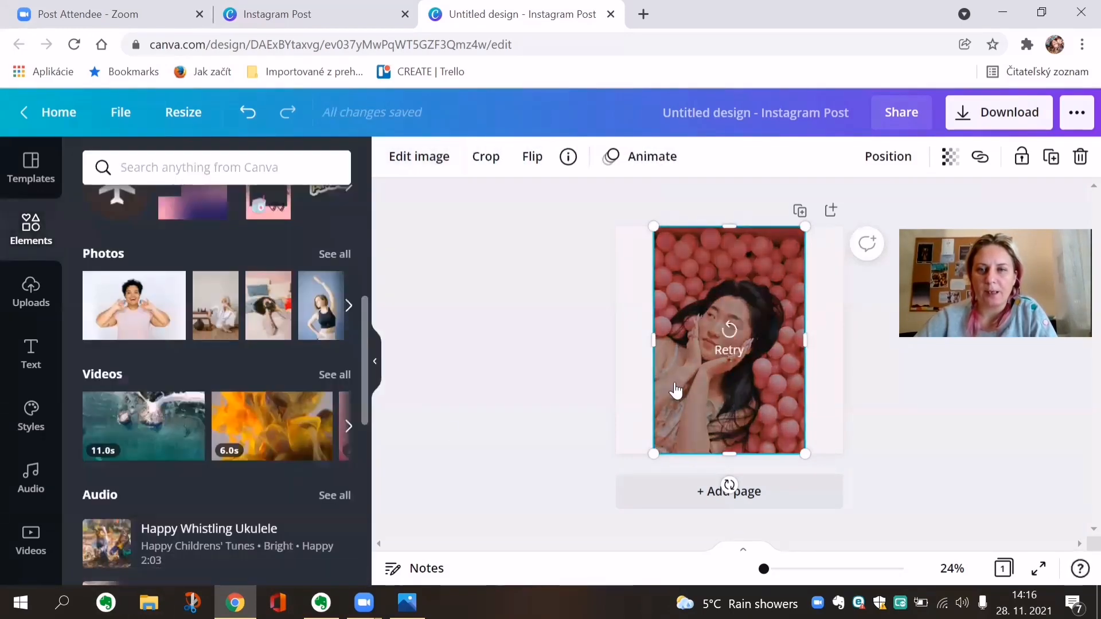
pyautogui.click(728, 335)
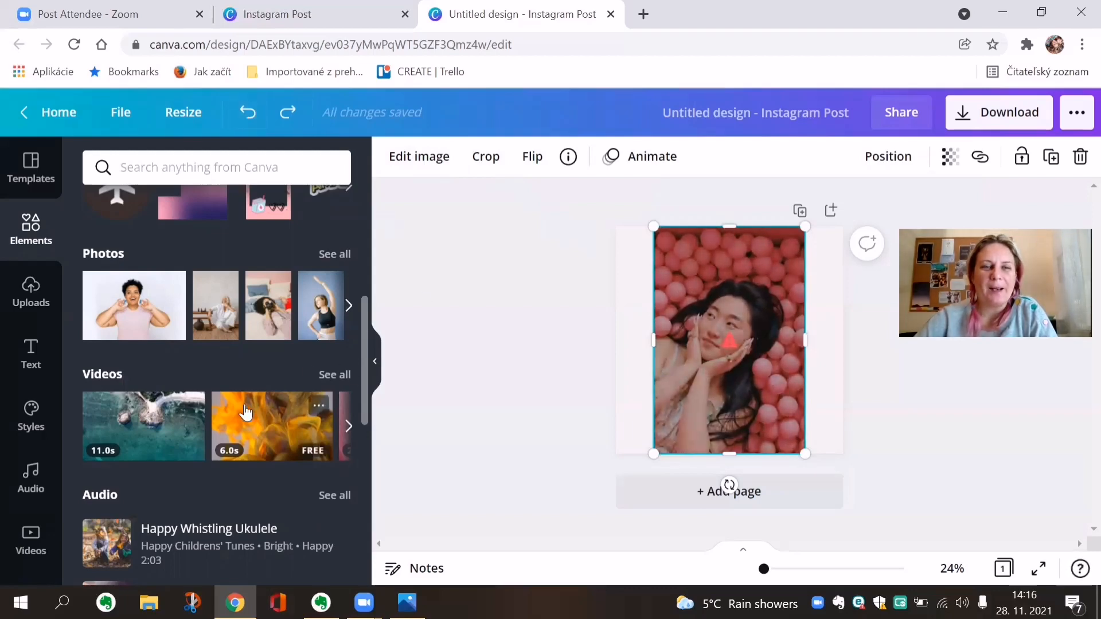
# Step: Examine the image editing options for the photo, from filters and tools through mockups, shadows, frames and duotones to paint effects
pyautogui.scroll(3, 245, 412)
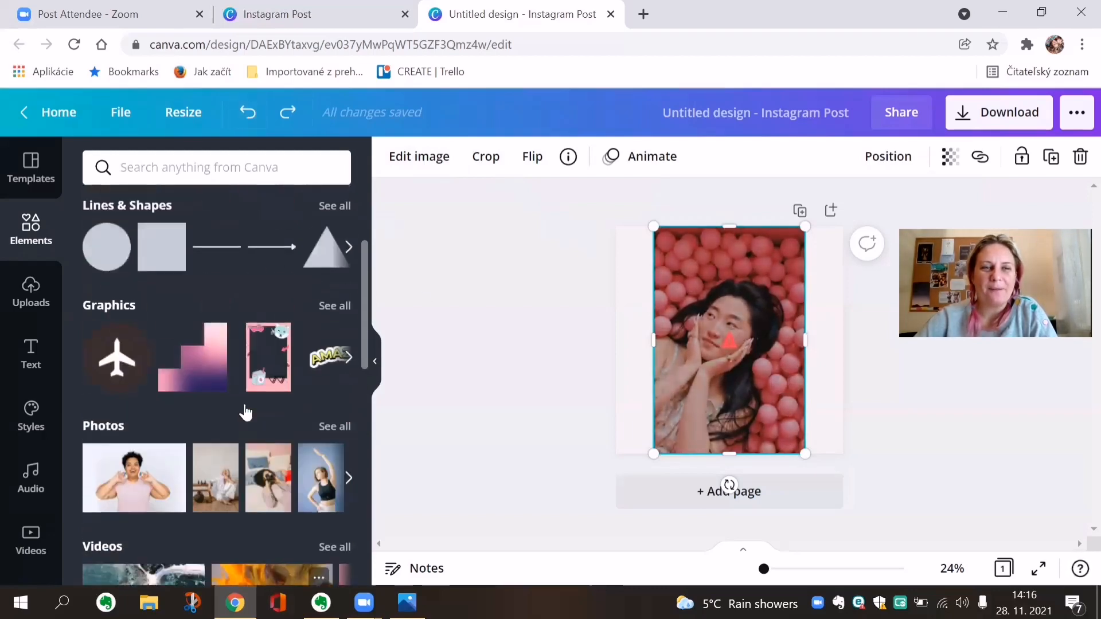
pyautogui.click(434, 166)
pyautogui.scroll(-7, 251, 383)
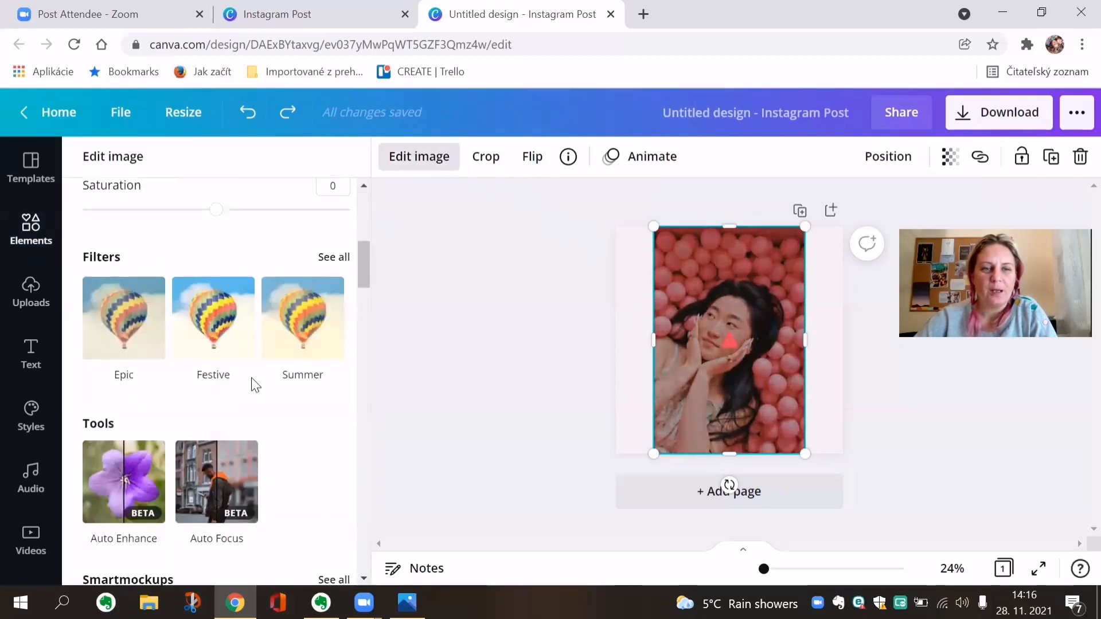
pyautogui.scroll(-3, 255, 384)
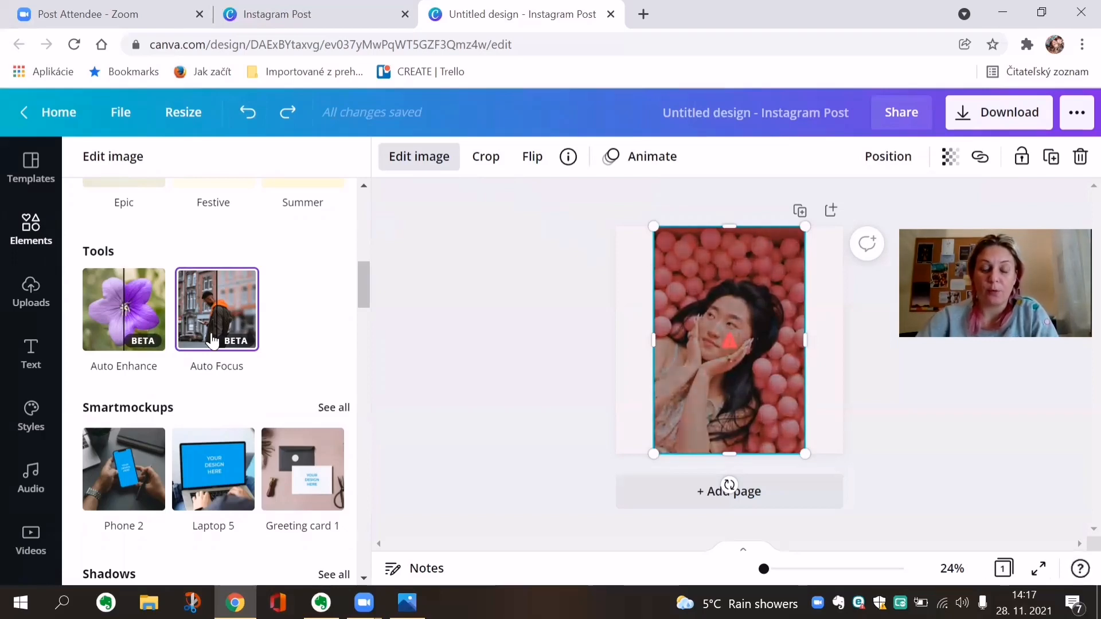
pyautogui.scroll(-5, 213, 340)
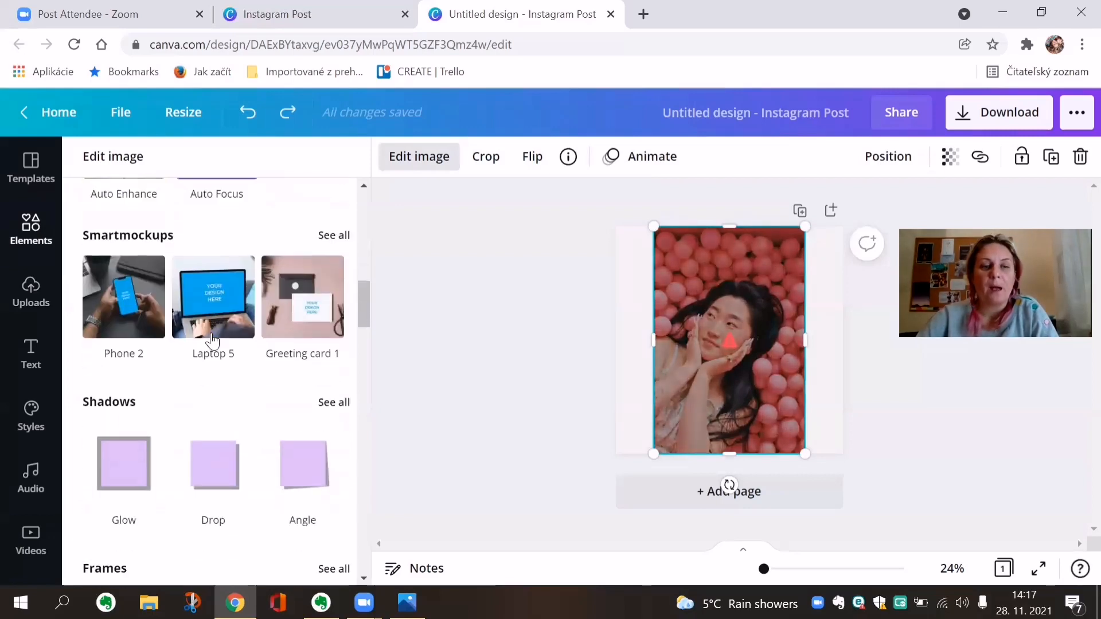
pyautogui.scroll(-4, 211, 339)
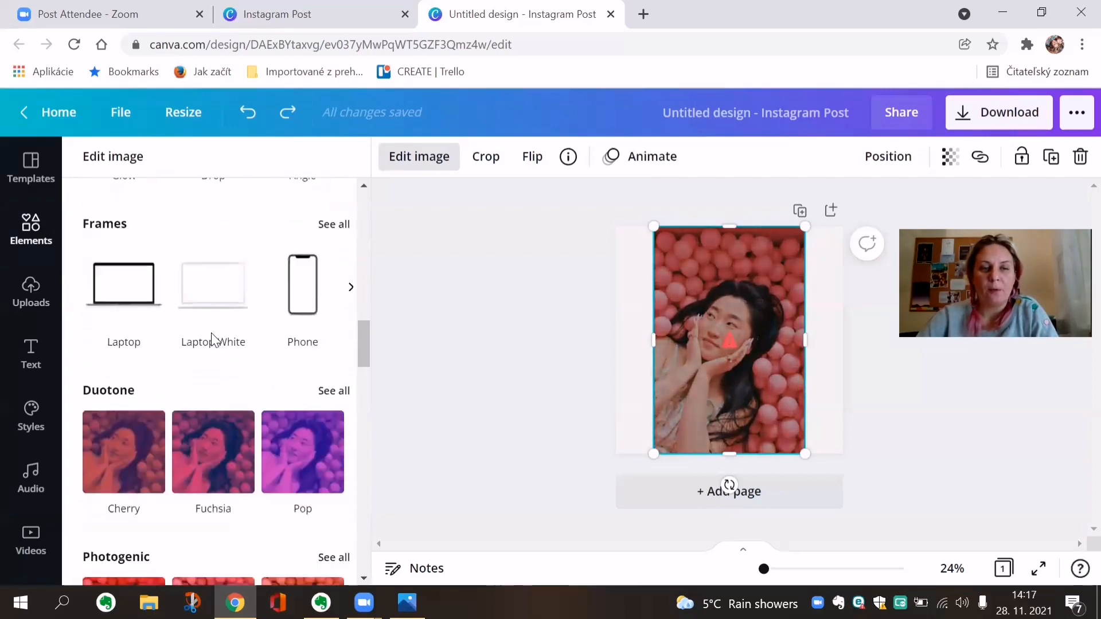
pyautogui.scroll(-3, 212, 337)
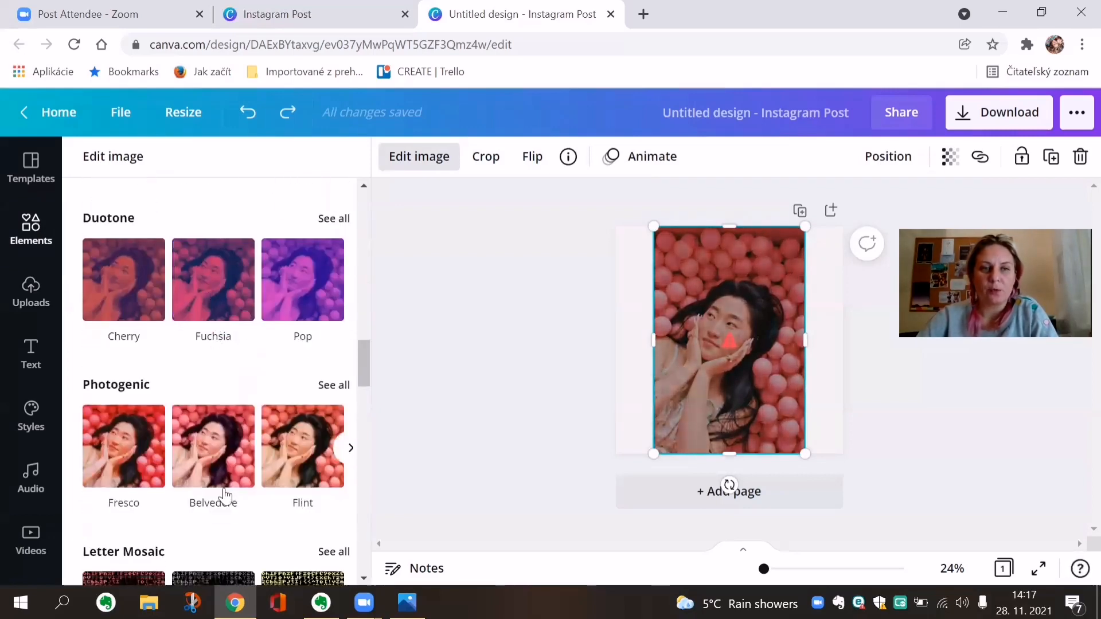
pyautogui.scroll(-2, 281, 480)
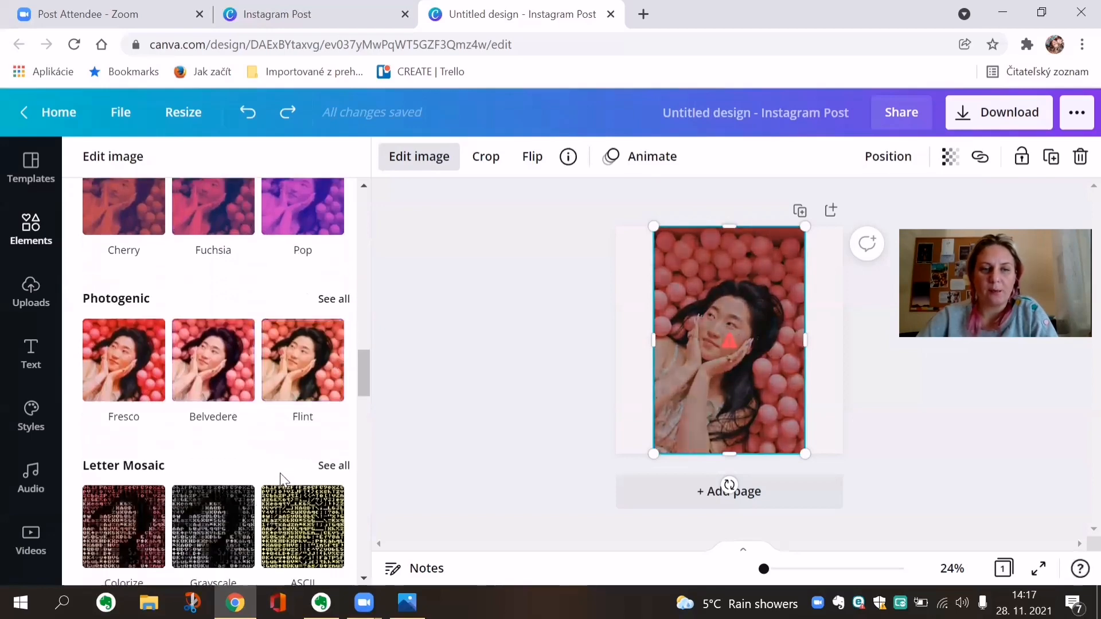
pyautogui.scroll(-3, 280, 473)
pyautogui.scroll(-2, 280, 473)
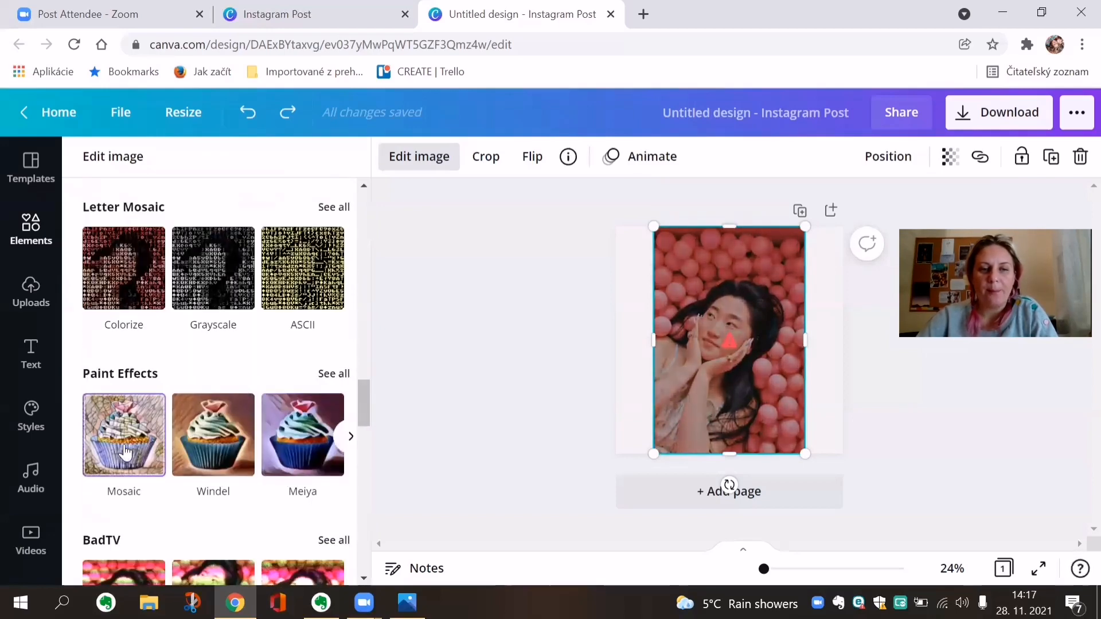
# Step: Try the Mosaic, Windel and Retrato paint effects on the photo, with Retrato at medium quality and intensity 0,59, and cancel them
pyautogui.click(342, 377)
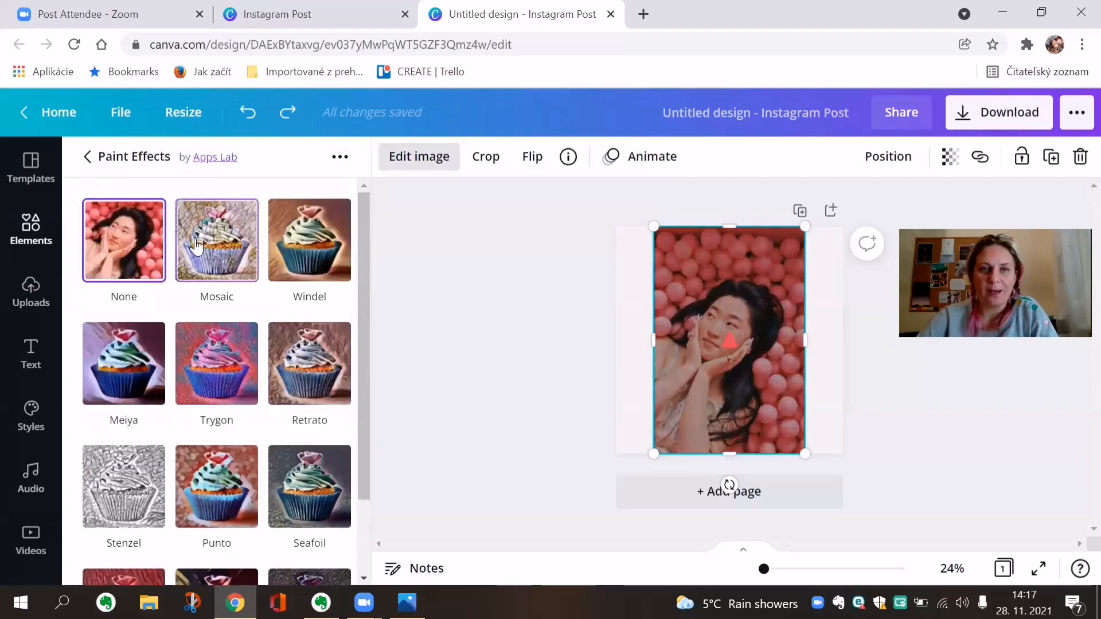
pyautogui.click(225, 246)
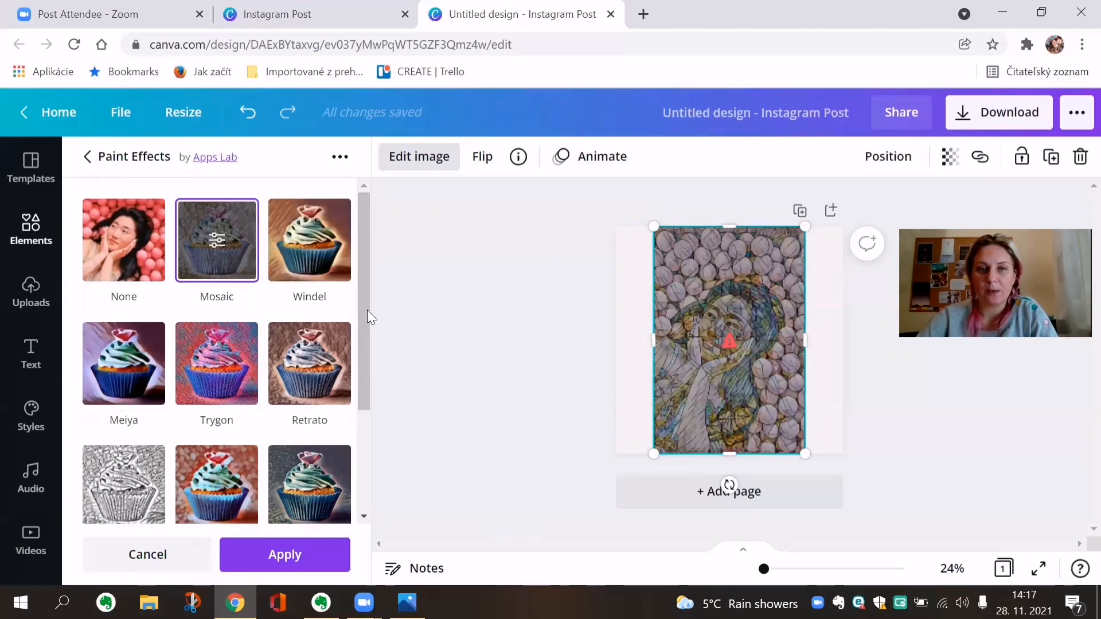
pyautogui.click(319, 277)
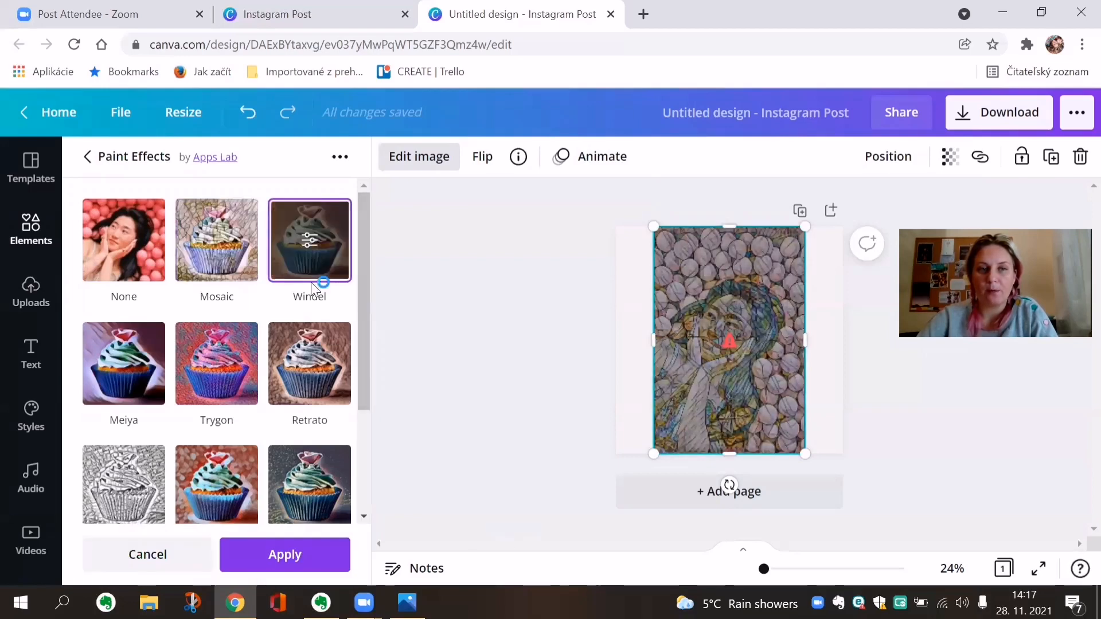
pyautogui.click(309, 367)
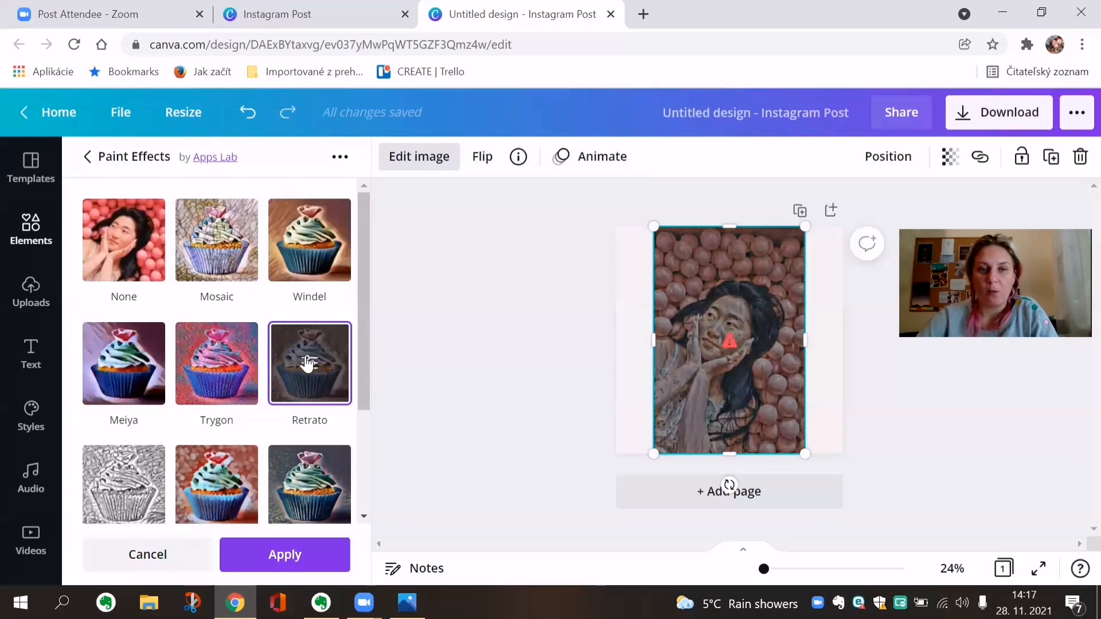
pyautogui.click(307, 373)
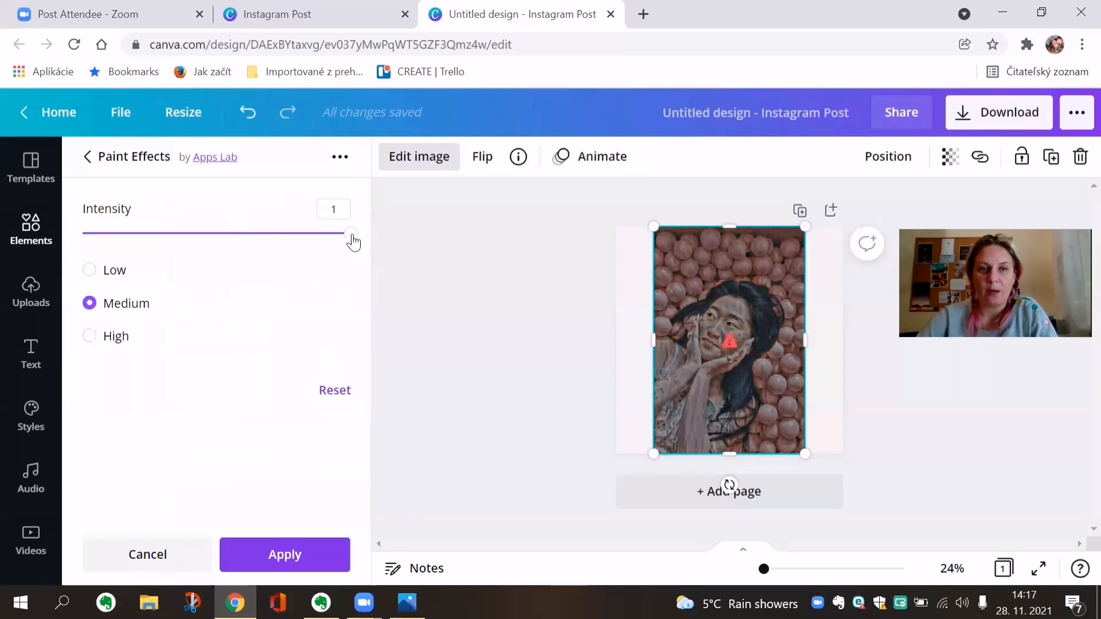
pyautogui.moveTo(352, 240)
pyautogui.mouseDown()
pyautogui.moveTo(236, 248)
pyautogui.moveTo(337, 256)
pyautogui.moveTo(244, 253)
pyautogui.mouseUp()
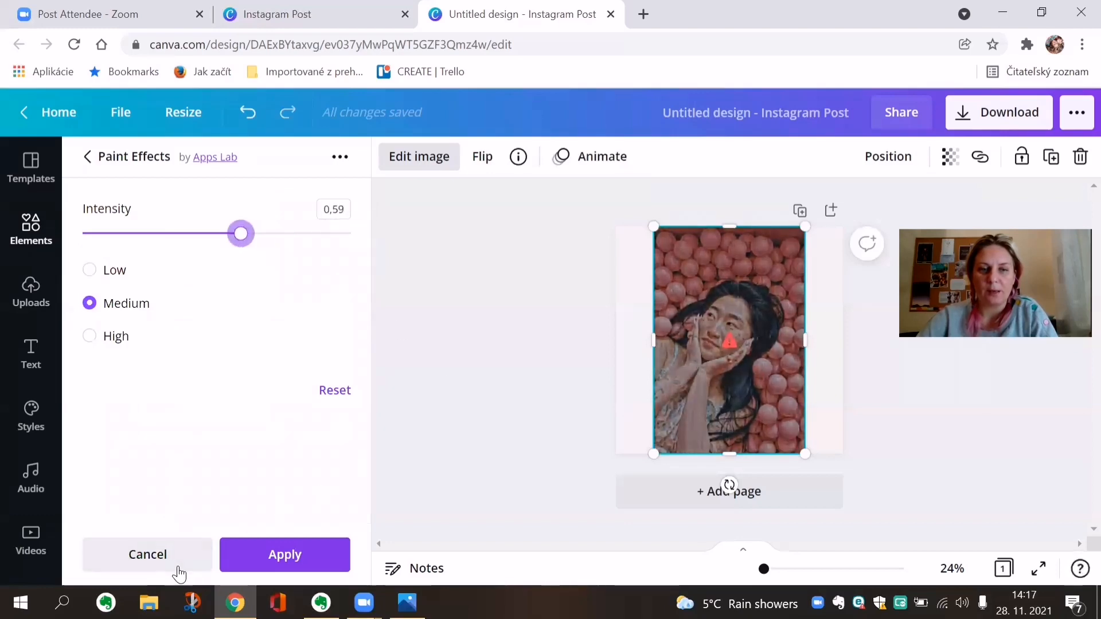
pyautogui.click(172, 565)
# Step: Examine the remaining photo effects, such as BadTV, ColorMix, Trippy, Slice, Screen and Pixelate, and return to the editing tools
pyautogui.scroll(-3, 266, 482)
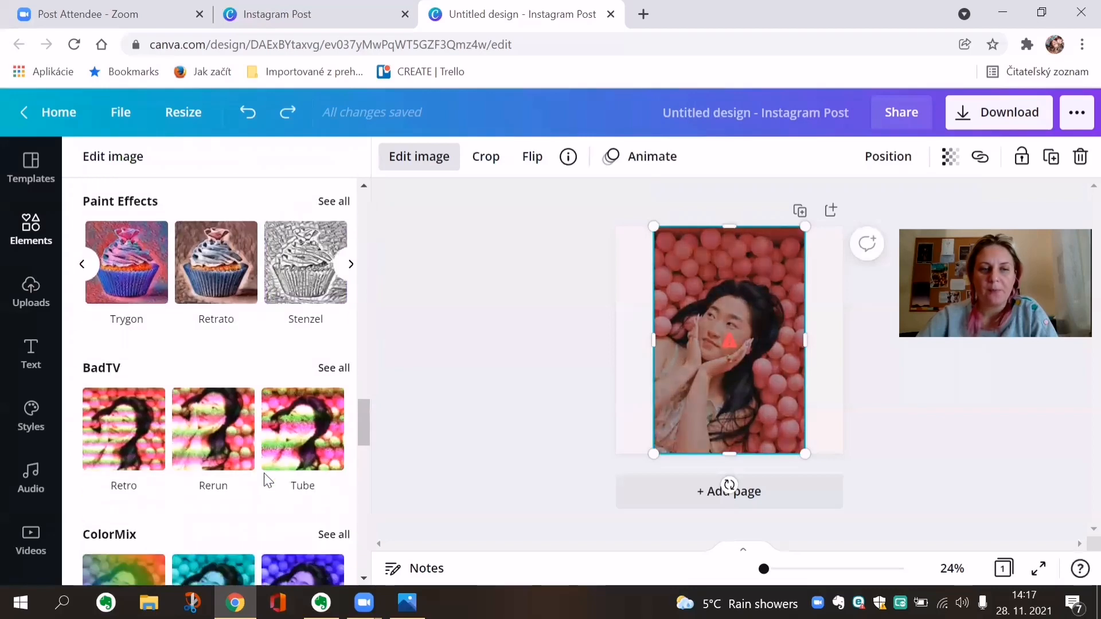
pyautogui.scroll(-3, 265, 478)
pyautogui.scroll(-2, 275, 464)
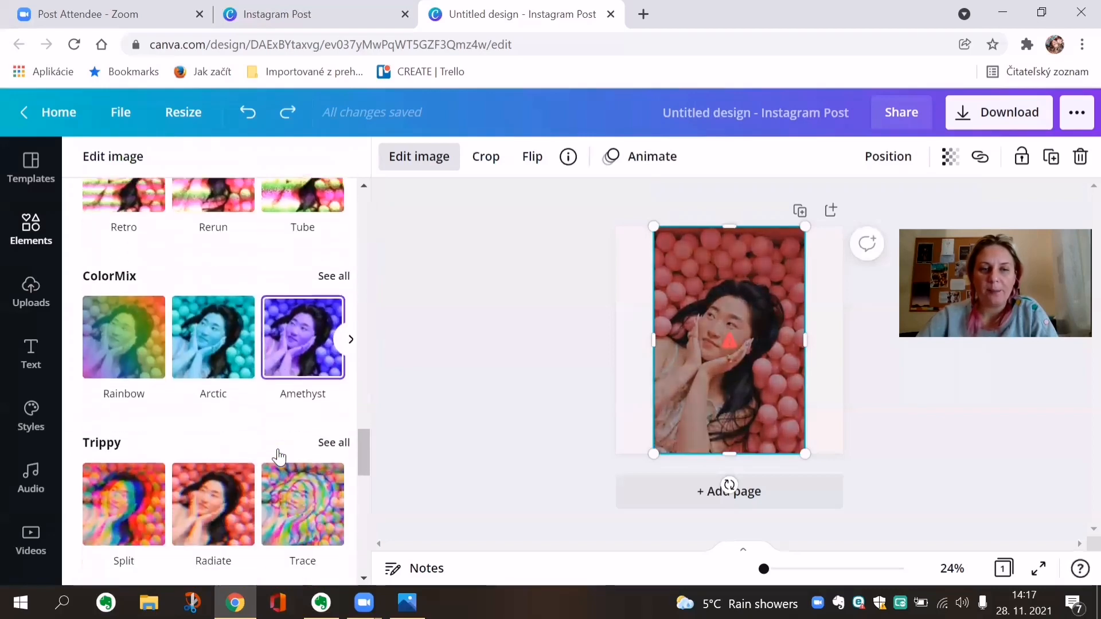
pyautogui.scroll(-1, 279, 456)
pyautogui.scroll(-3, 278, 456)
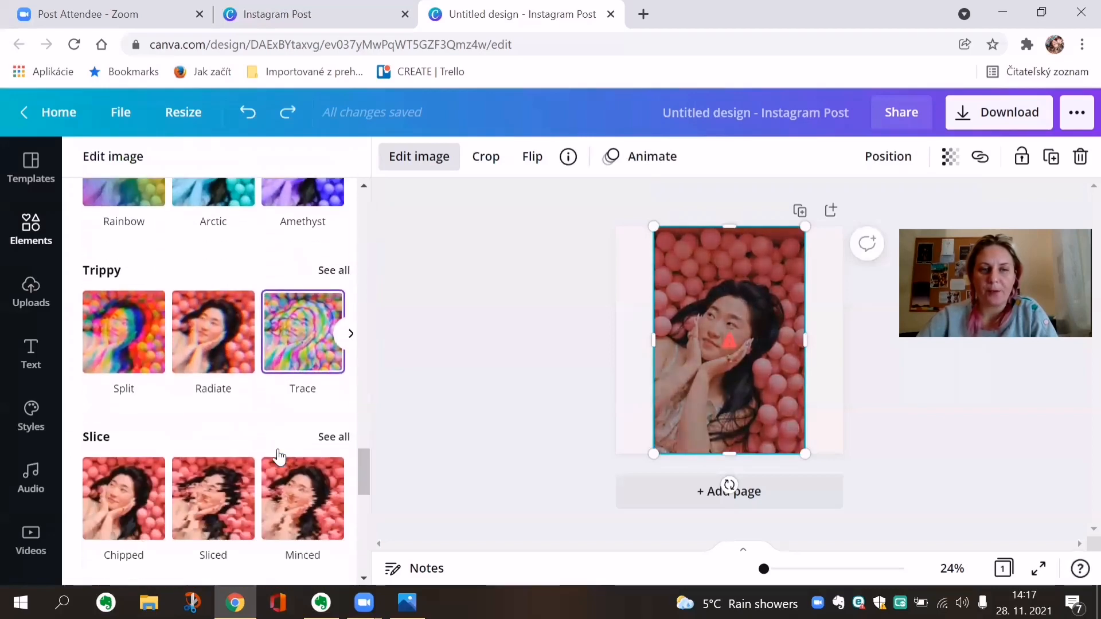
pyautogui.scroll(-2, 262, 483)
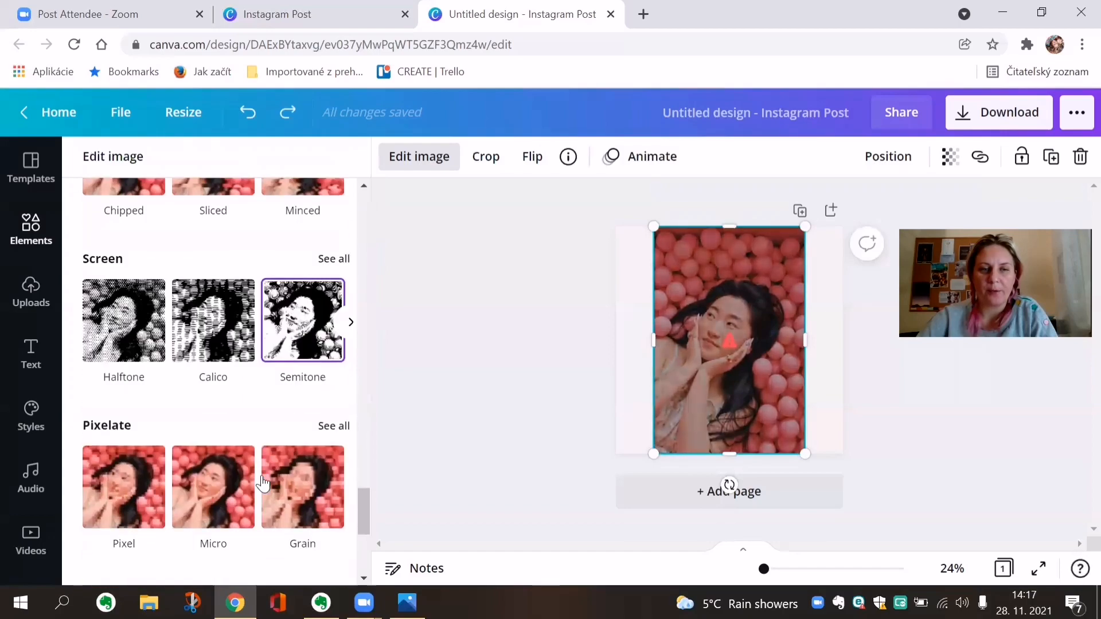
pyautogui.scroll(7, 263, 482)
pyautogui.scroll(10, 263, 482)
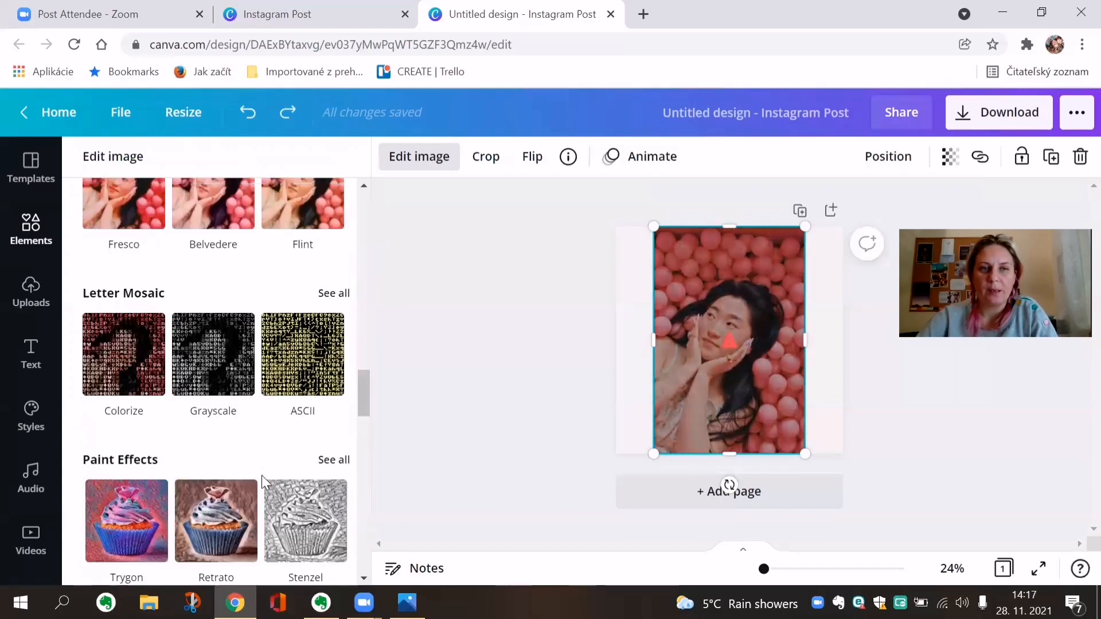
pyautogui.scroll(8, 264, 482)
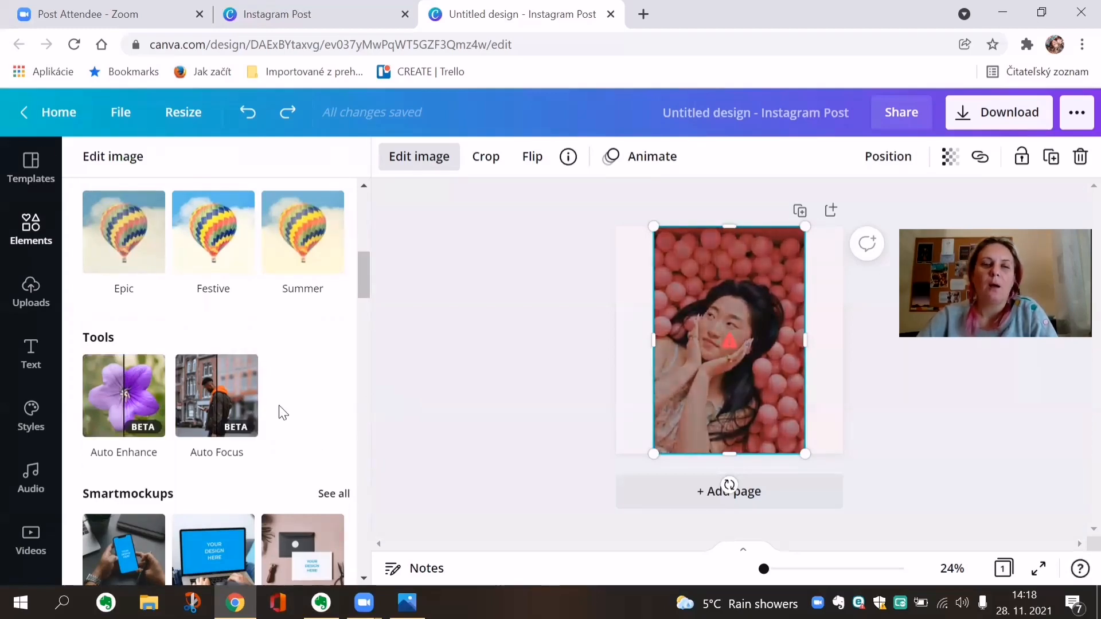
# Step: Try the Background Remover on the photo of the woman among pink balls, and cancel the result
pyautogui.scroll(5, 281, 413)
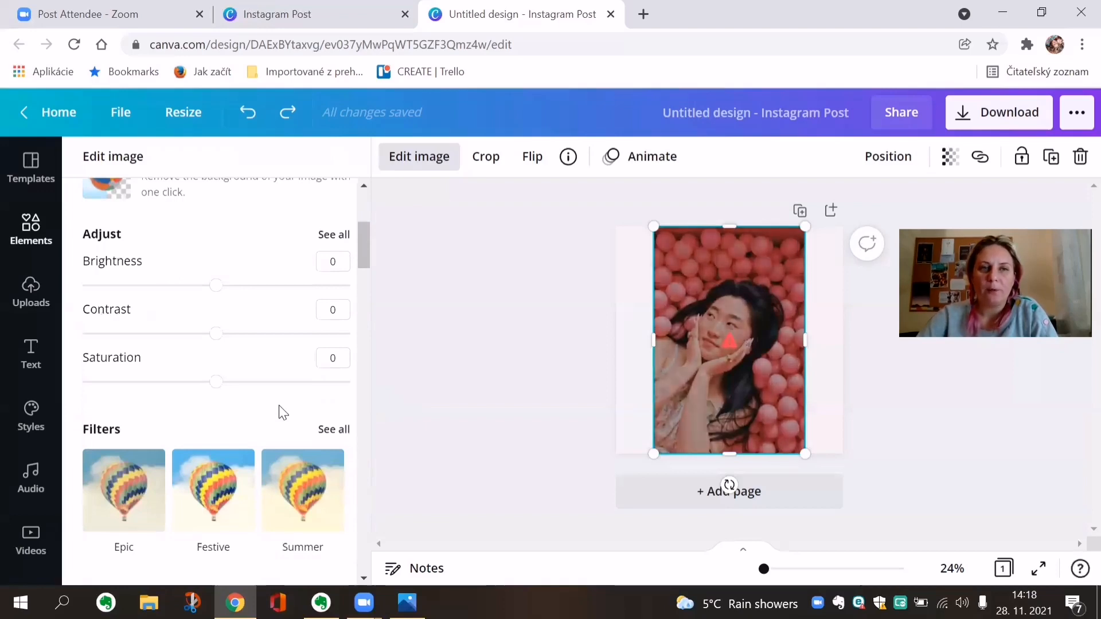
pyautogui.scroll(3, 281, 413)
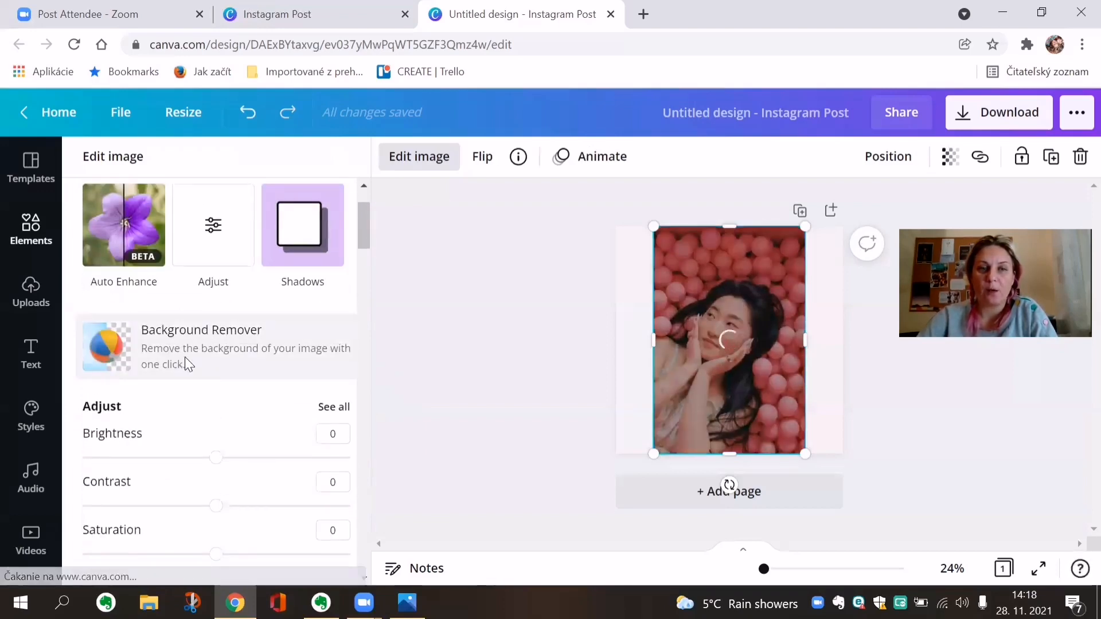
pyautogui.click(186, 364)
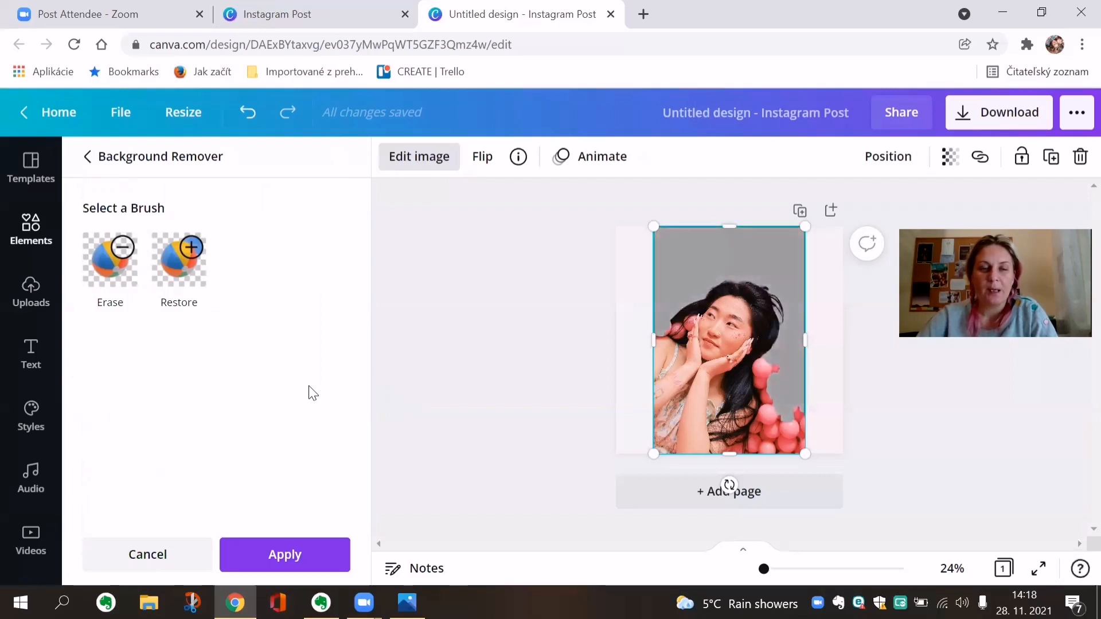
pyautogui.click(158, 568)
pyautogui.click(445, 479)
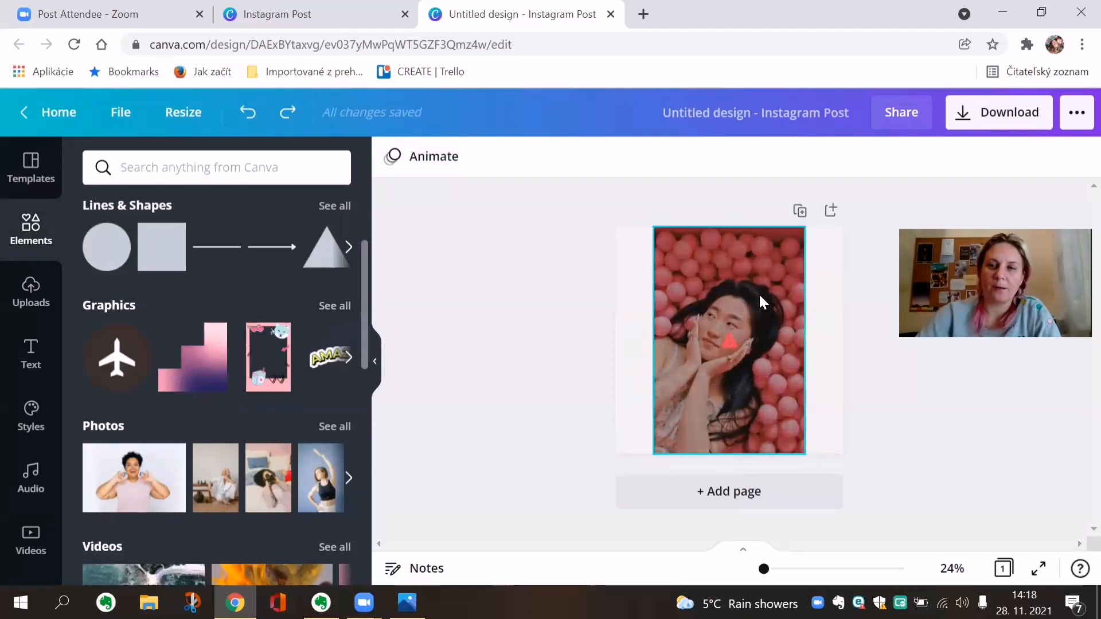
# Step: Delete the photo of the woman among pink balls from the page
pyautogui.click(823, 310)
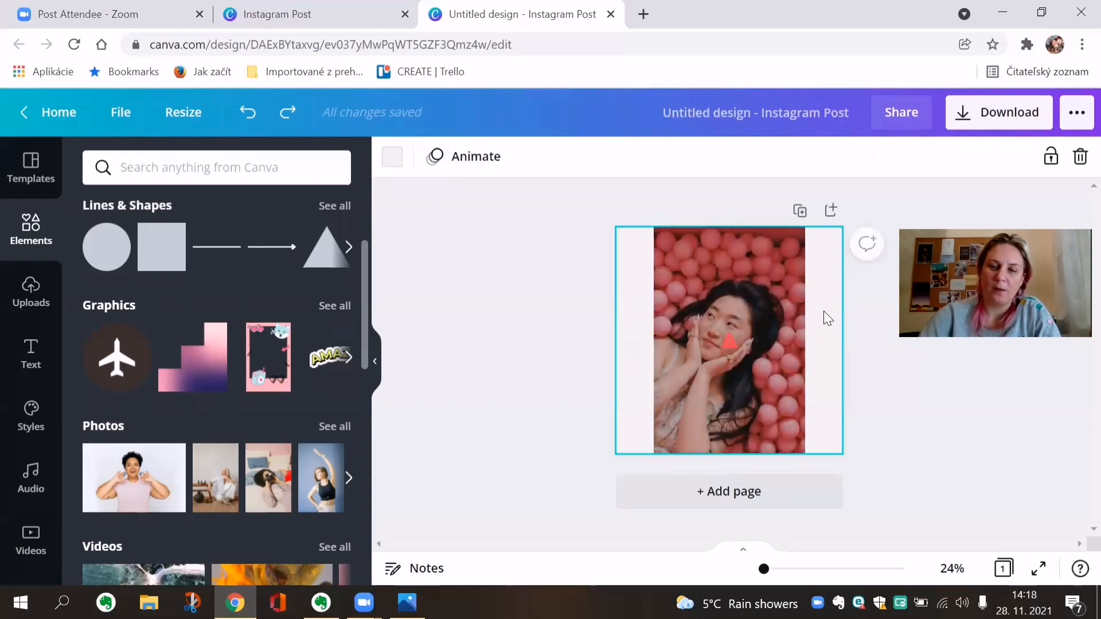
pyautogui.click(768, 314)
pyautogui.press('Delete')
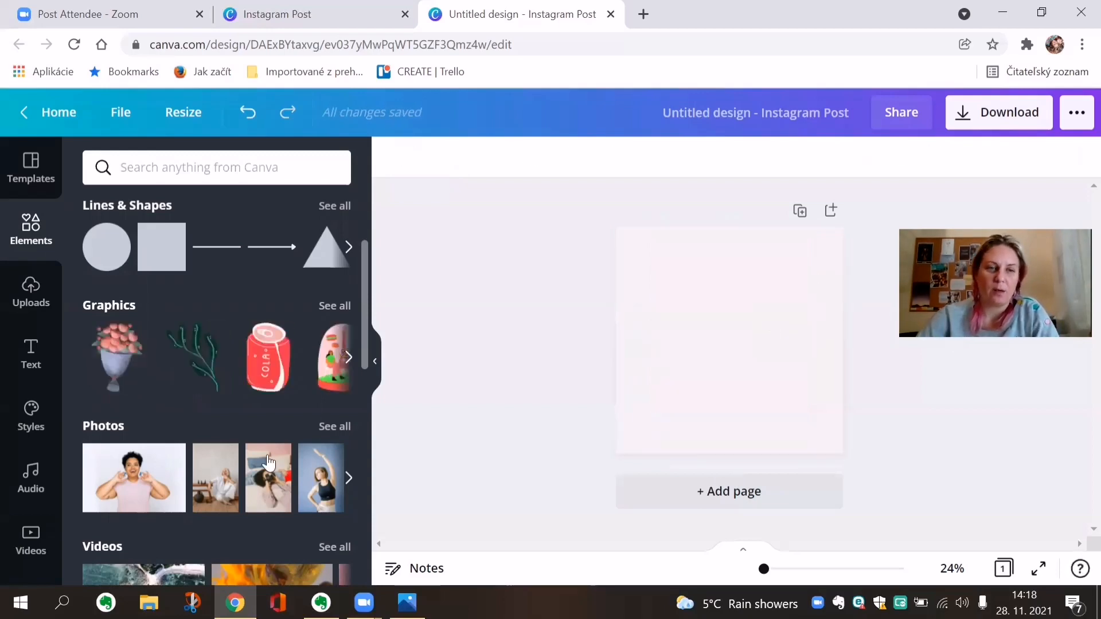
# Step: Add the stock photo of the bride with flower garlands to the page and view the design at 40% zoom
pyautogui.click(347, 478)
pyautogui.click(345, 480)
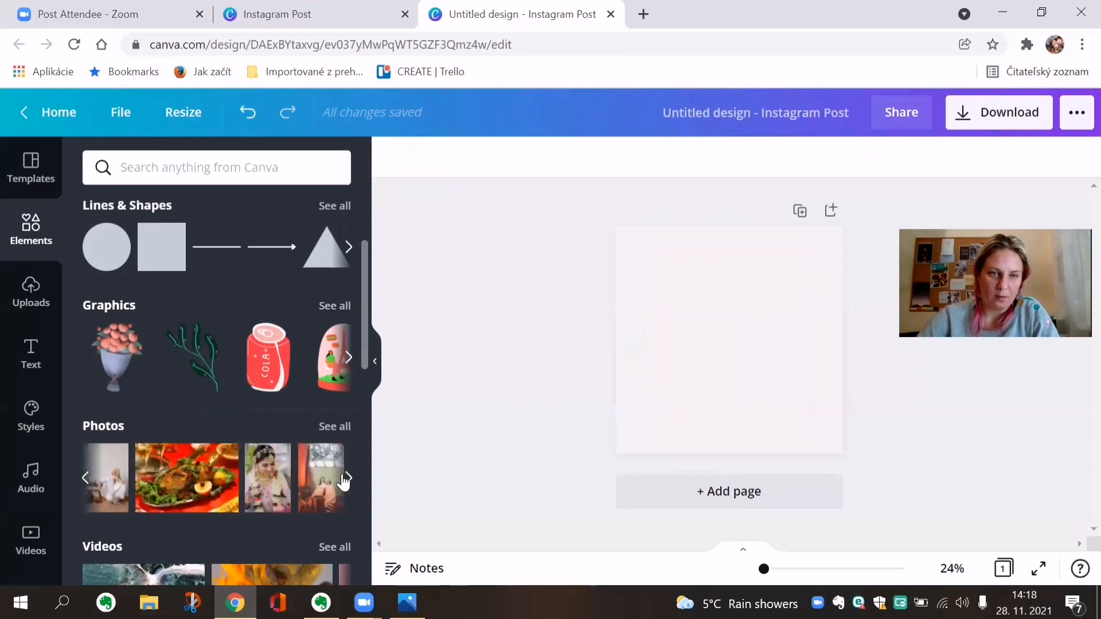
pyautogui.click(268, 486)
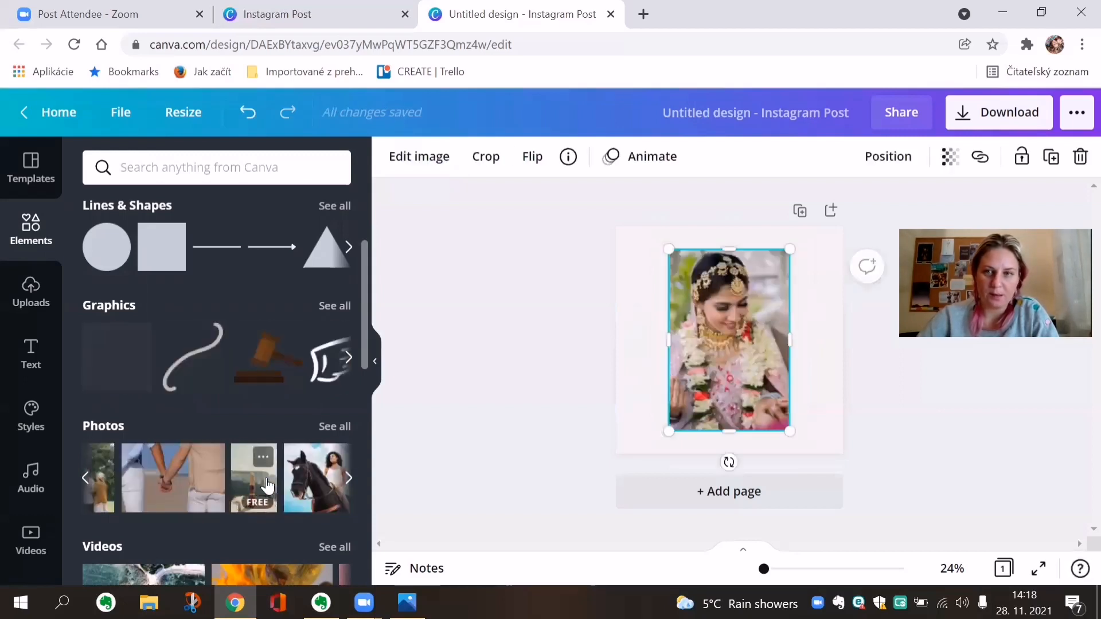
pyautogui.moveTo(673, 434); pyautogui.dragTo(660, 439)
pyautogui.moveTo(764, 569); pyautogui.dragTo(769, 569)
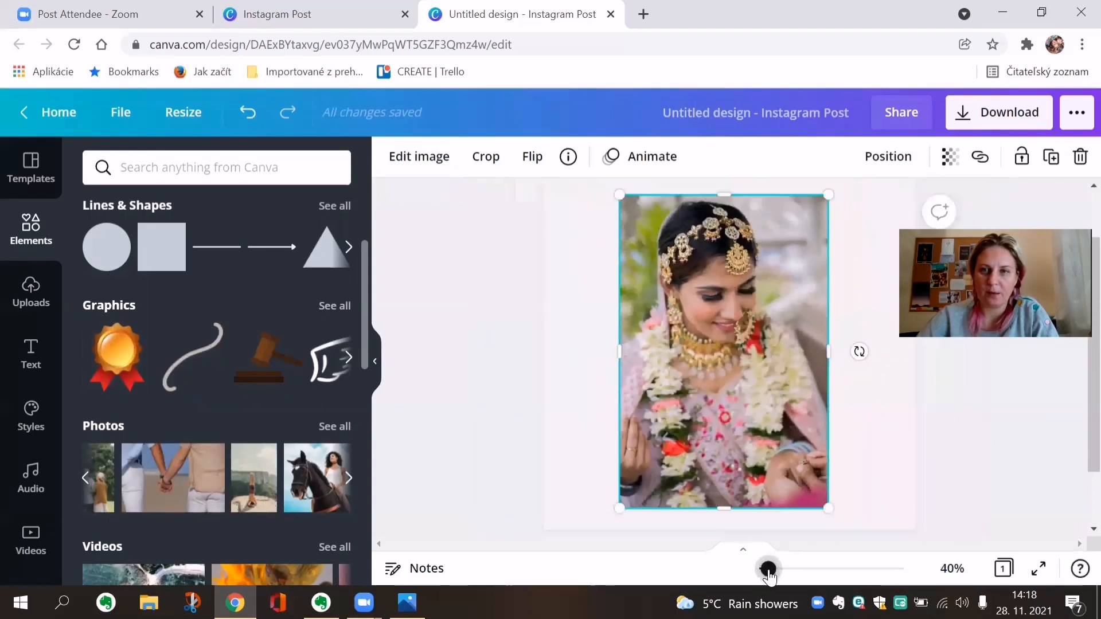
# Step: Remove the background from the bride photo with the Background Remover and apply the result
pyautogui.click(416, 163)
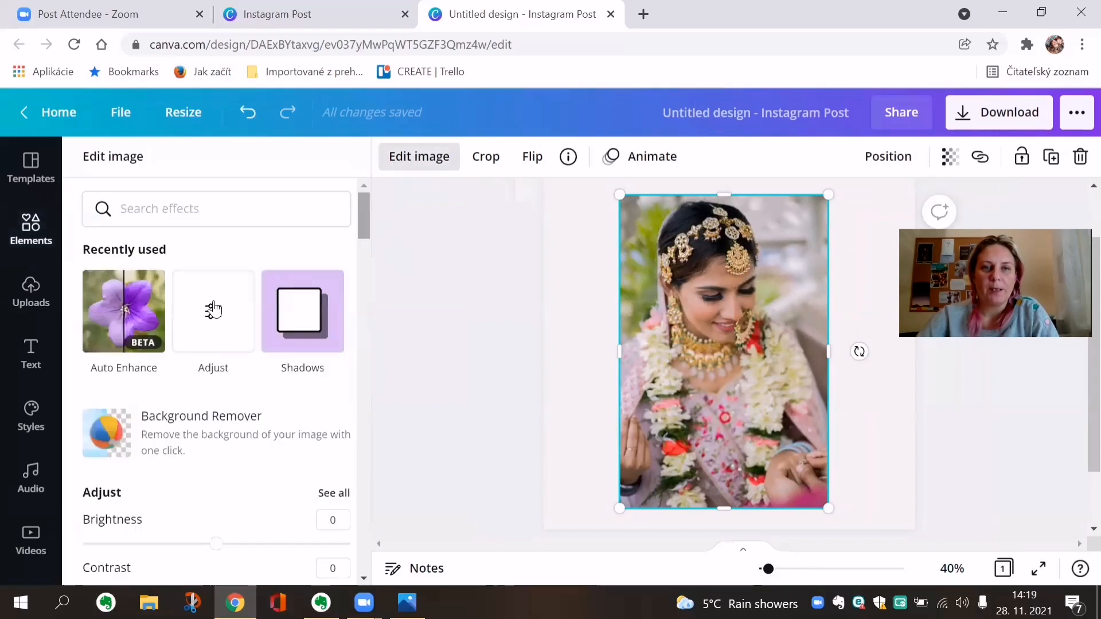
pyautogui.click(208, 439)
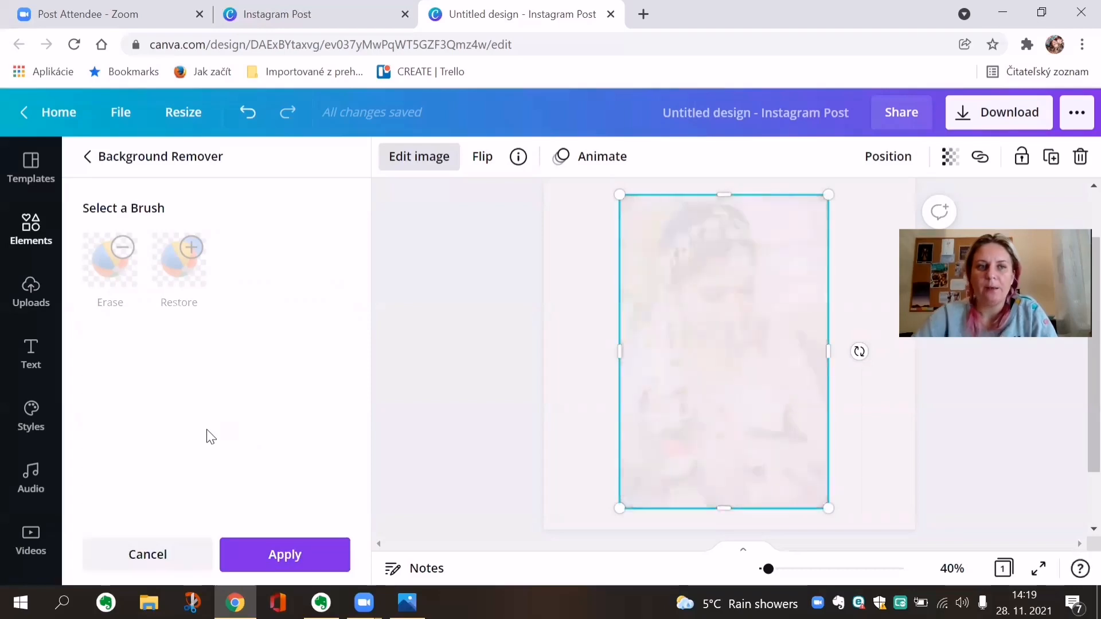
pyautogui.click(285, 559)
pyautogui.click(493, 457)
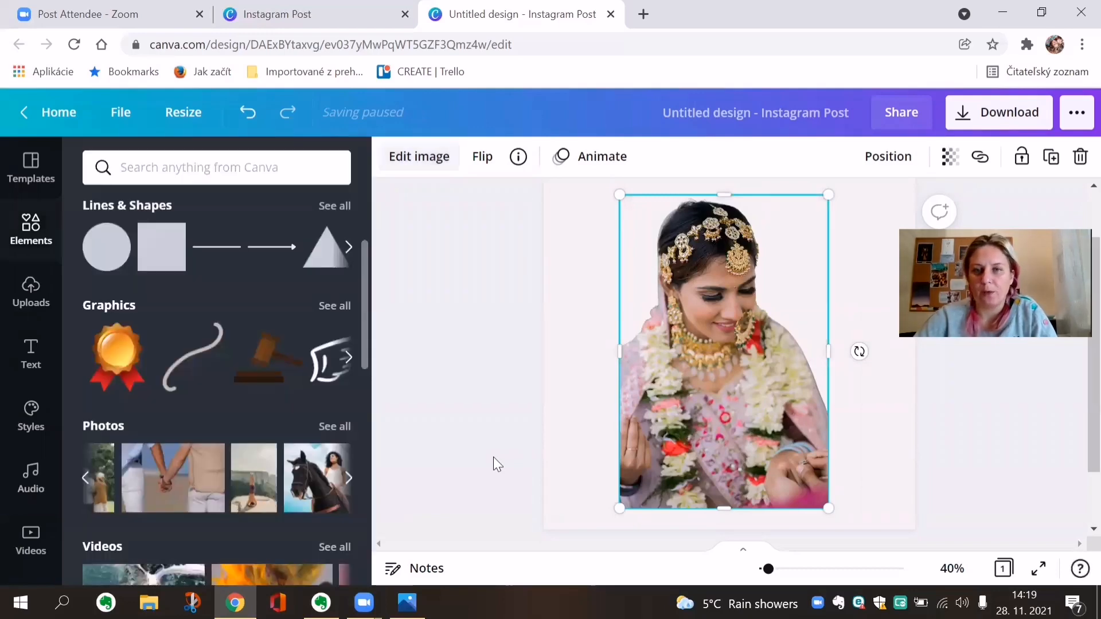
# Step: Stretch the bride photo until it fills the whole page from edge to edge
pyautogui.click(730, 358)
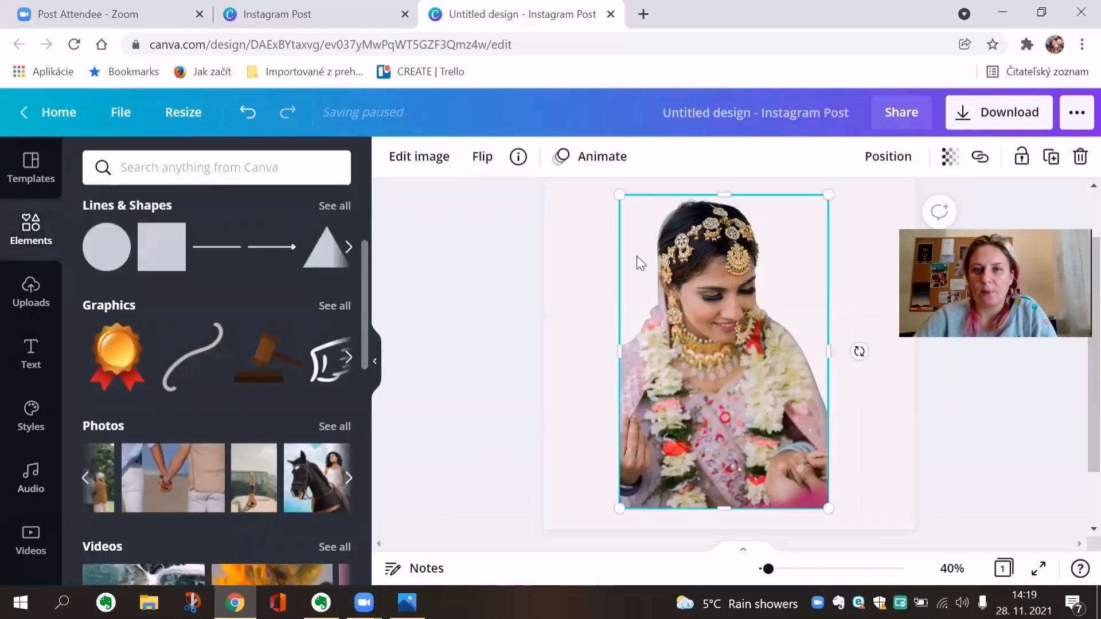
pyautogui.moveTo(545, 357); pyautogui.dragTo(544, 359)
pyautogui.moveTo(877, 358); pyautogui.dragTo(915, 360)
pyautogui.moveTo(734, 512); pyautogui.dragTo(740, 531)
pyautogui.scroll(1, 751, 490)
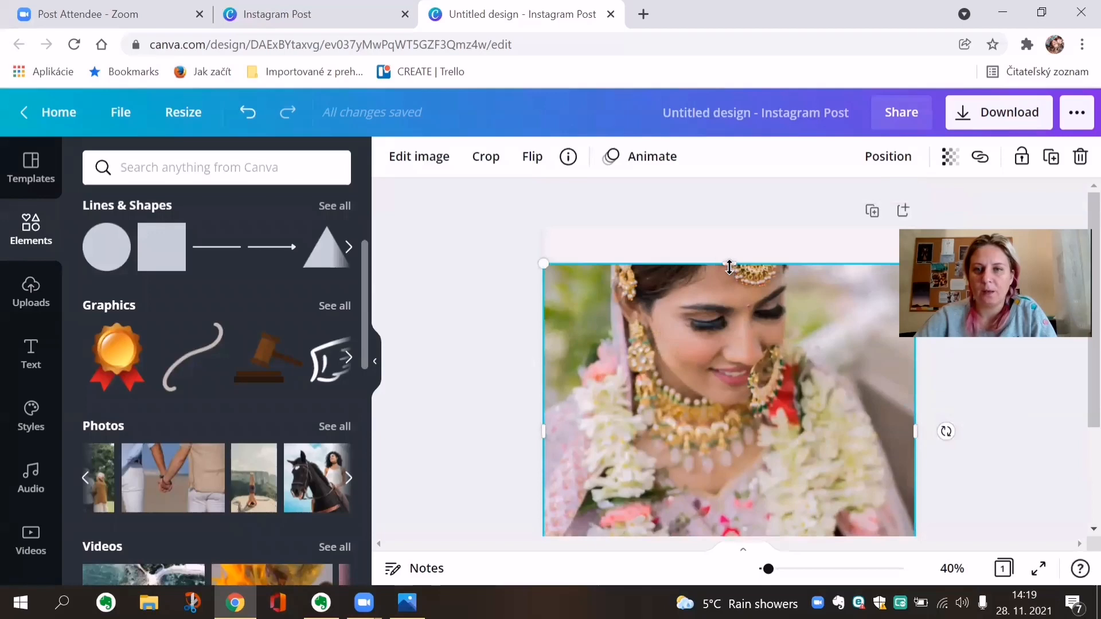
pyautogui.moveTo(730, 267); pyautogui.dragTo(730, 220)
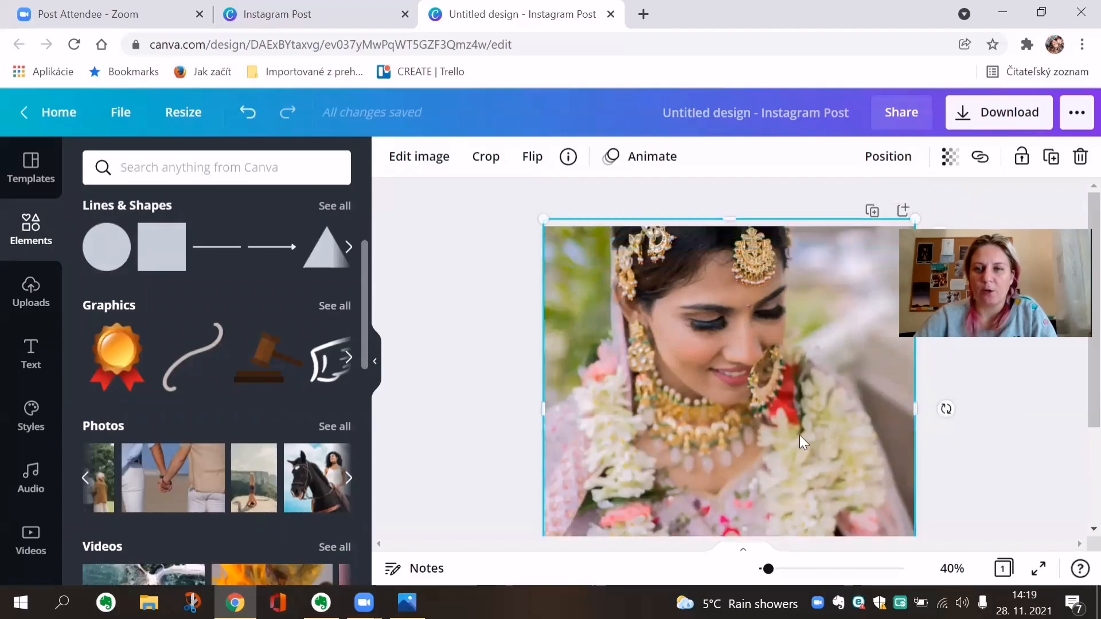
pyautogui.click(464, 410)
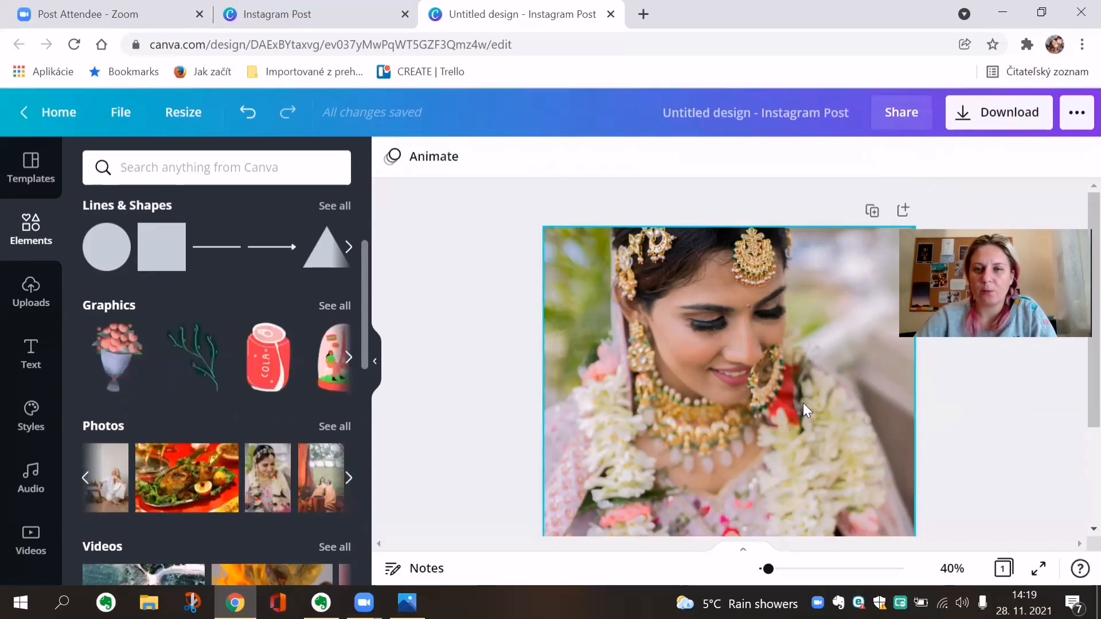
# Step: Check the design's download options and close them, and delete the full-page bride photo
pyautogui.click(973, 127)
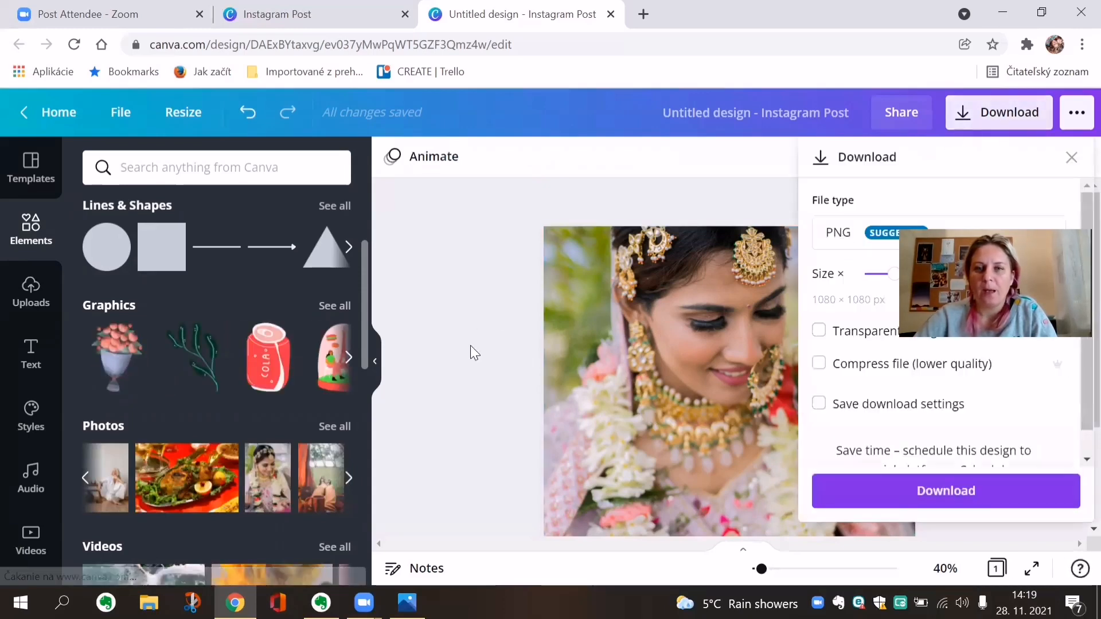
pyautogui.click(480, 358)
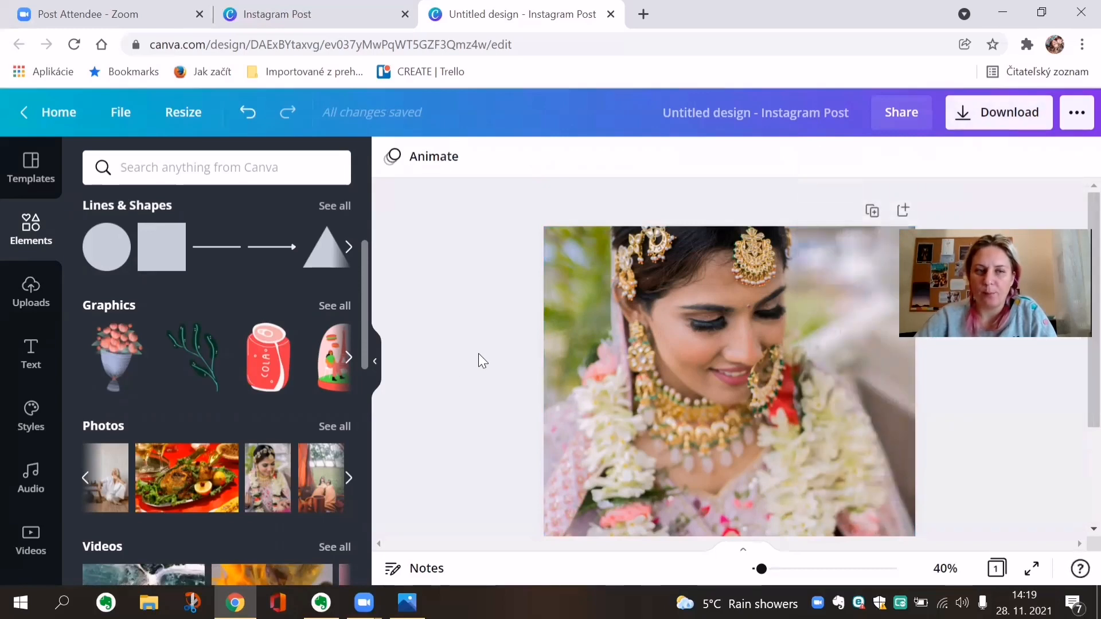
pyautogui.click(679, 414)
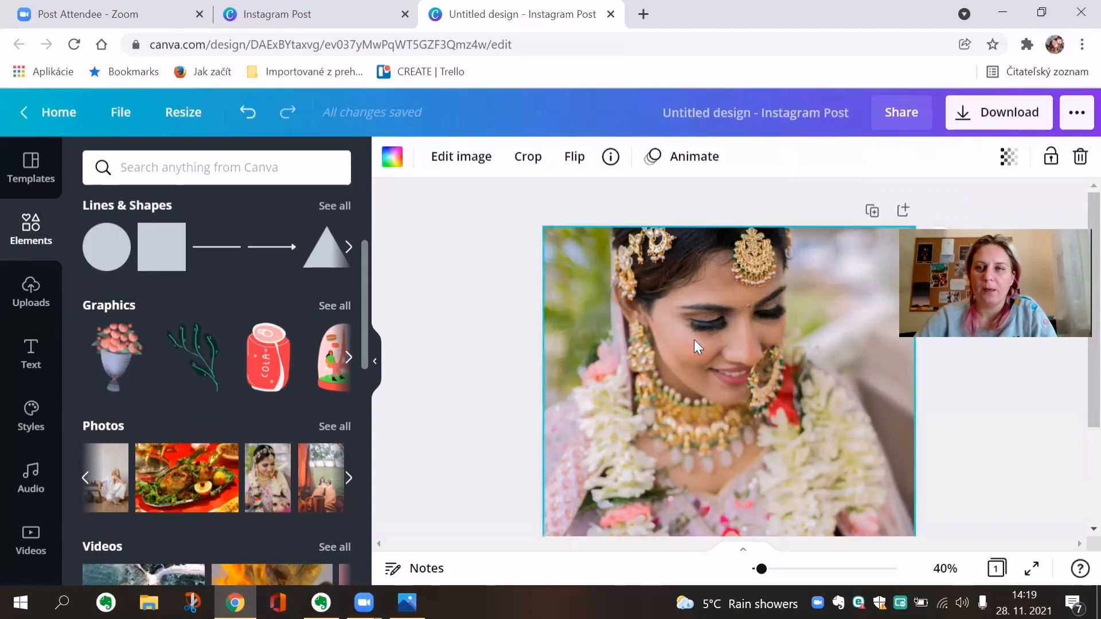
pyautogui.press('Delete')
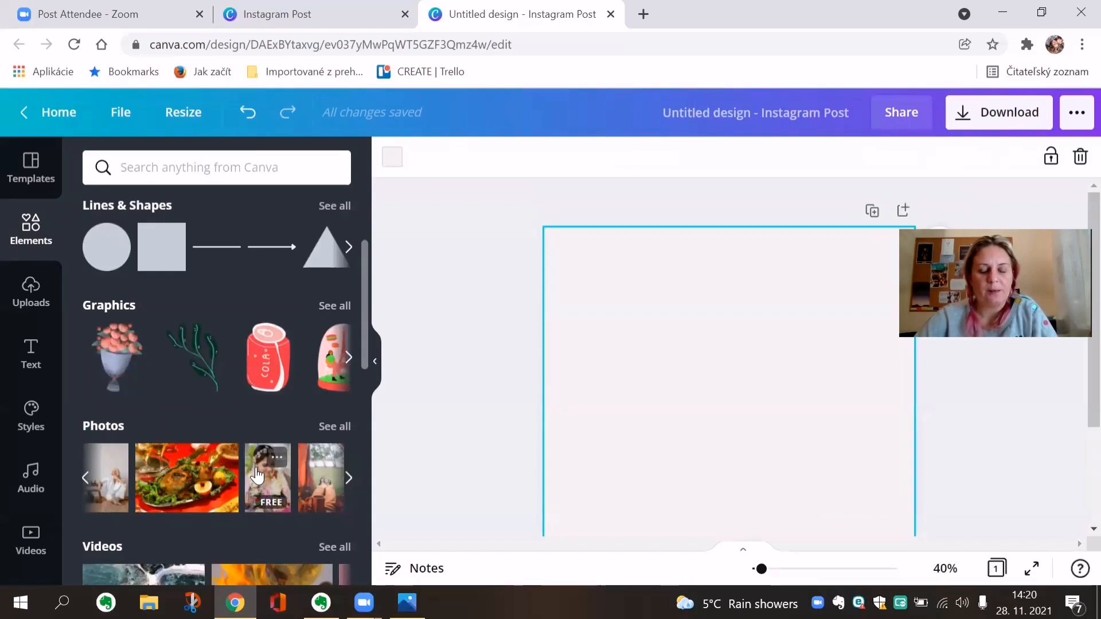
# Step: Draw a looping red freehand scribble across the middle of the page with the Marker brush of Draw (Beta)
pyautogui.scroll(-5, 37, 475)
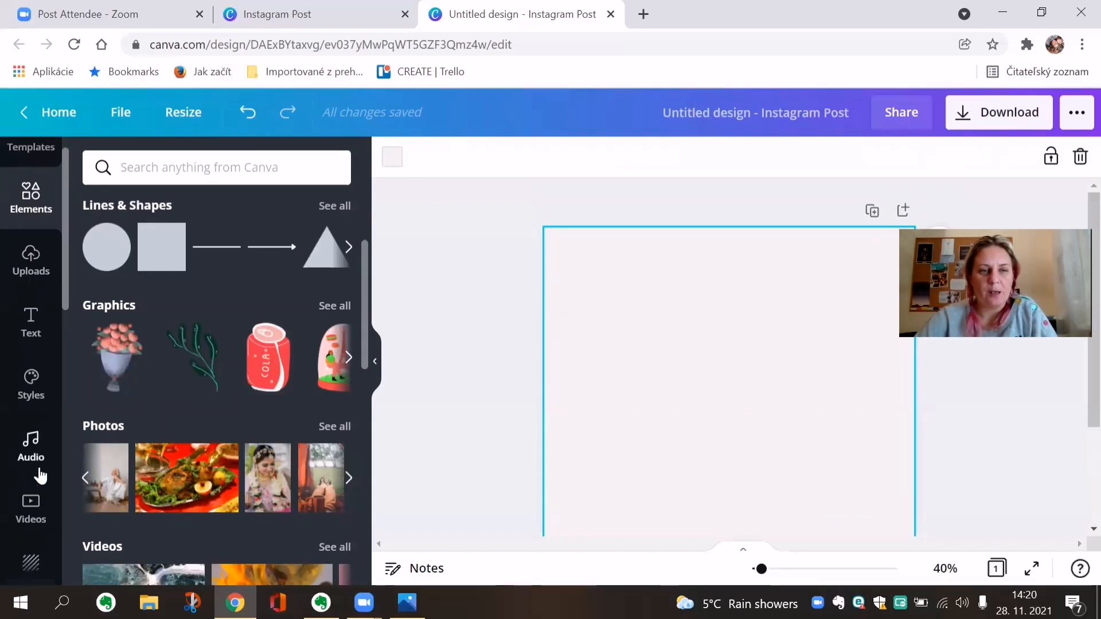
pyautogui.scroll(-5, 40, 474)
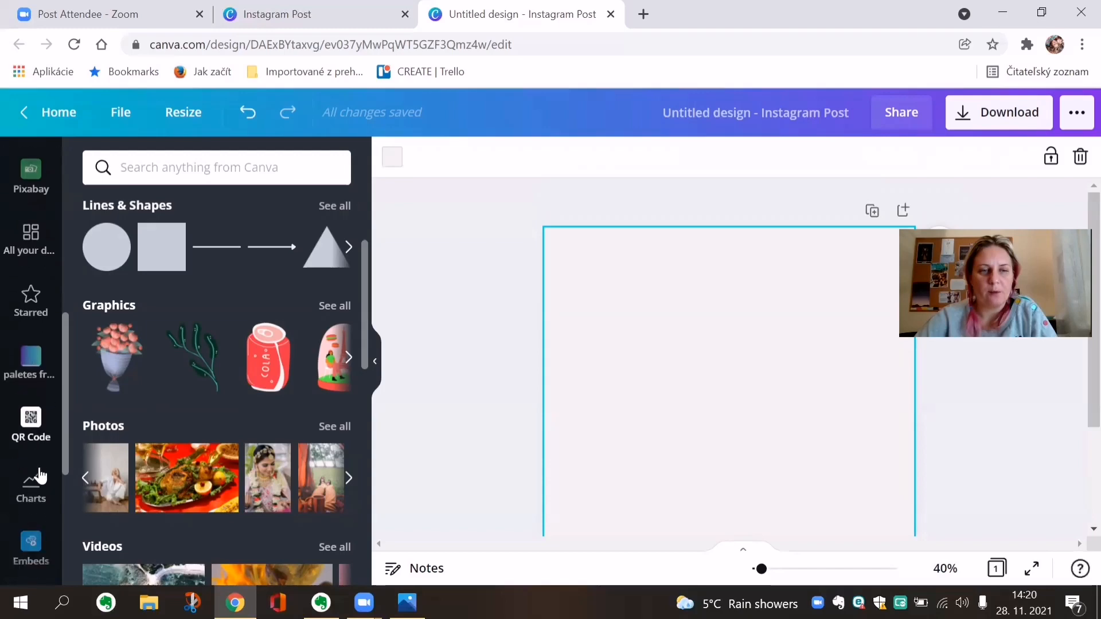
pyautogui.scroll(-3, 40, 474)
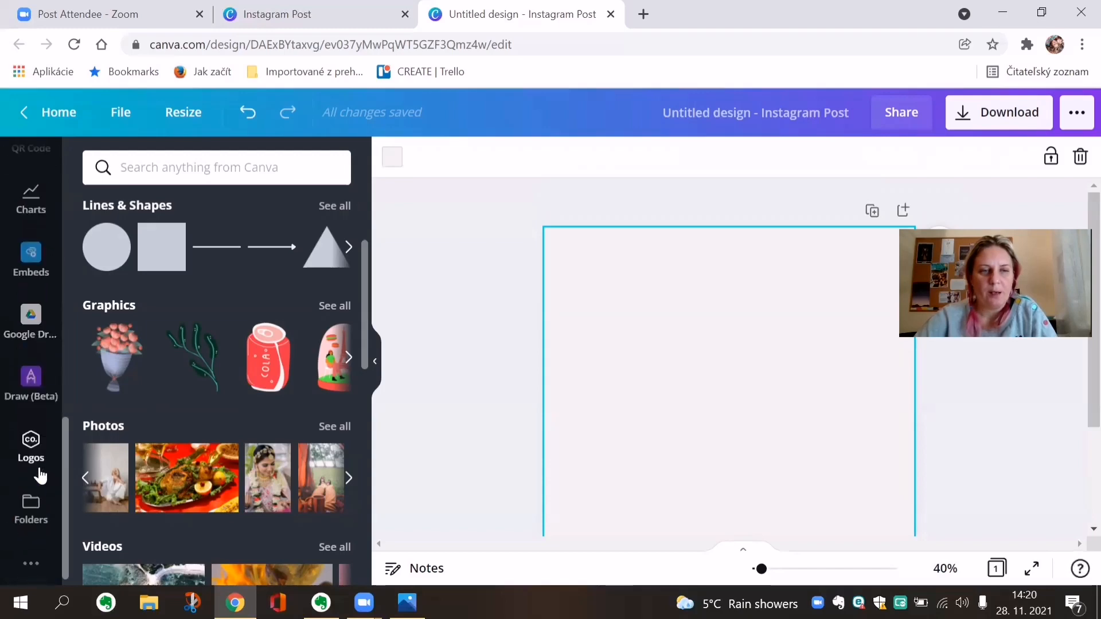
pyautogui.scroll(-1, 39, 475)
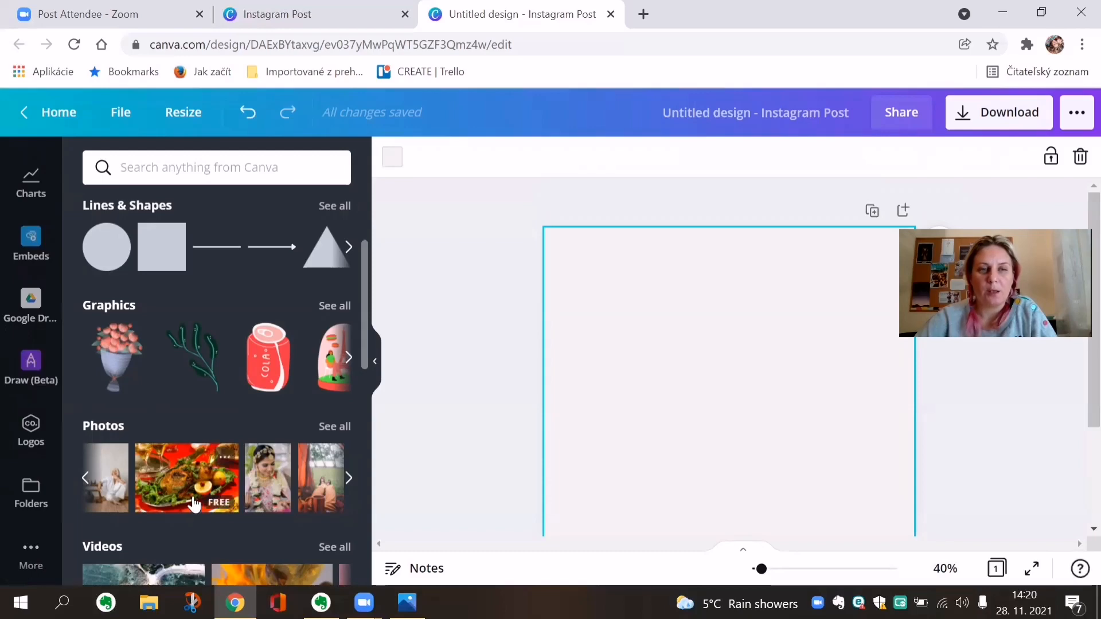
pyautogui.click(31, 375)
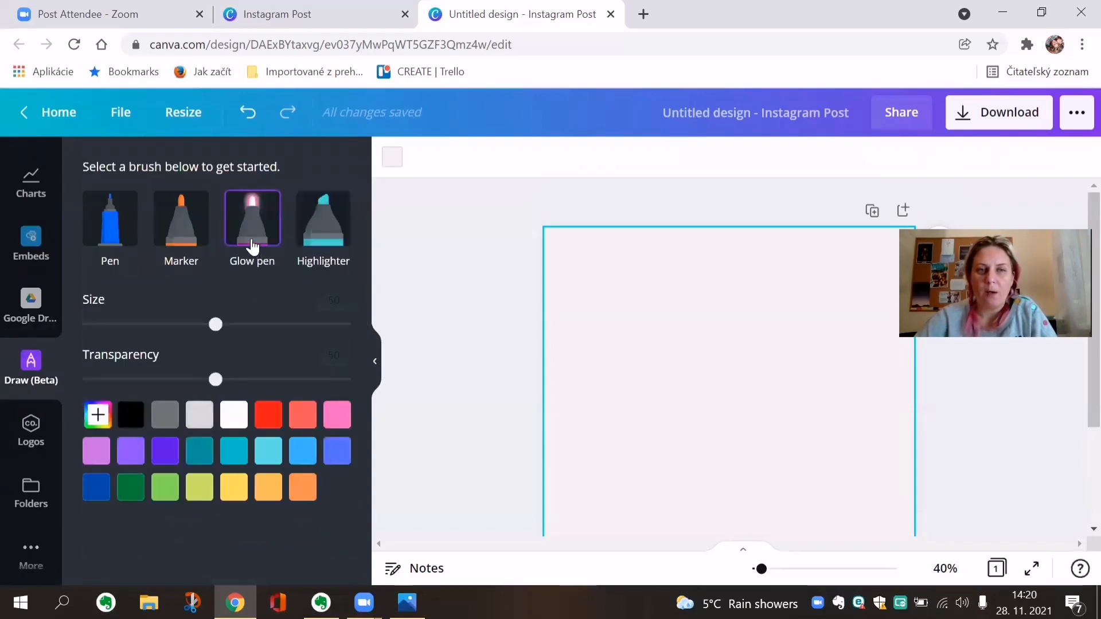
pyautogui.click(191, 239)
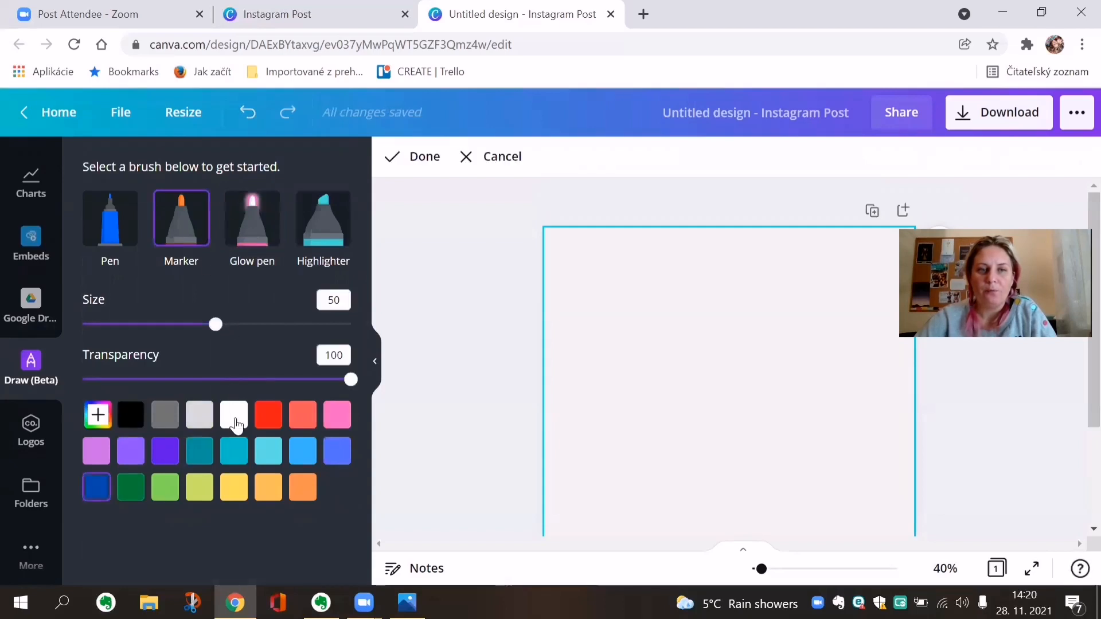
pyautogui.click(268, 415)
pyautogui.moveTo(661, 374)
pyautogui.mouseDown()
pyautogui.moveTo(706, 314)
pyautogui.moveTo(742, 362)
pyautogui.moveTo(662, 362)
pyautogui.moveTo(641, 402)
pyautogui.moveTo(761, 381)
pyautogui.moveTo(737, 442)
pyautogui.moveTo(650, 393)
pyautogui.moveTo(655, 476)
pyautogui.moveTo(767, 376)
pyautogui.moveTo(812, 413)
pyautogui.moveTo(653, 328)
pyautogui.moveTo(560, 356)
pyautogui.moveTo(786, 308)
pyautogui.moveTo(627, 415)
pyautogui.moveTo(803, 424)
pyautogui.moveTo(678, 442)
pyautogui.mouseUp()
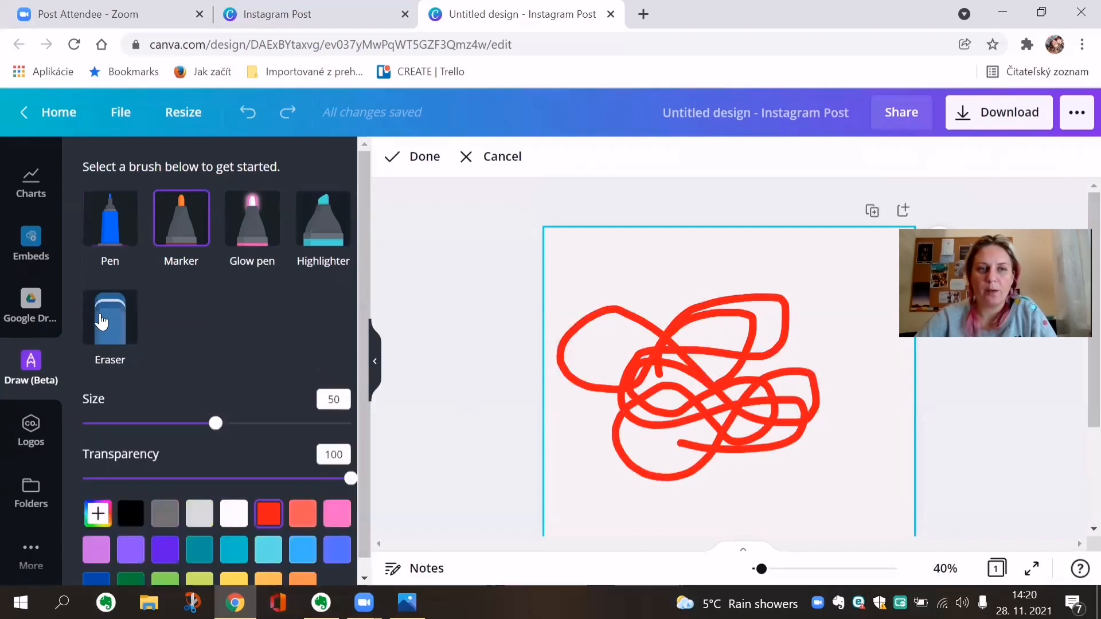
# Step: Erase the red scribble with the Eraser, enlarging its size to 88 along the way
pyautogui.click(116, 331)
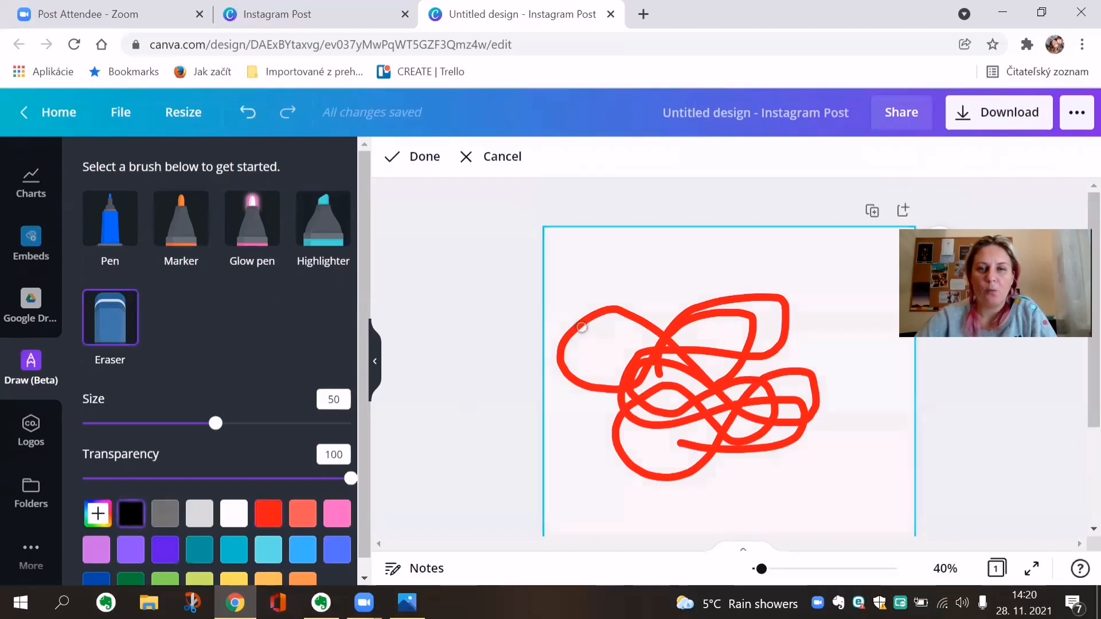
pyautogui.moveTo(733, 314)
pyautogui.mouseDown()
pyautogui.moveTo(668, 321)
pyautogui.moveTo(633, 402)
pyautogui.mouseUp()
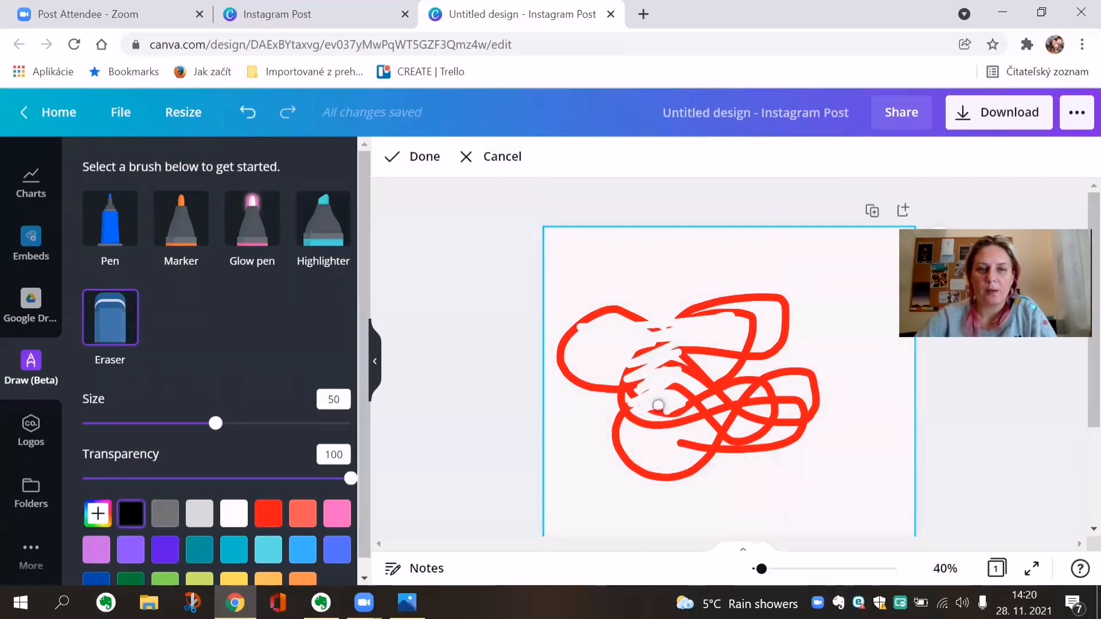
pyautogui.moveTo(218, 425); pyautogui.dragTo(319, 423)
pyautogui.moveTo(702, 367)
pyautogui.mouseDown()
pyautogui.moveTo(636, 436)
pyautogui.moveTo(826, 395)
pyautogui.moveTo(693, 300)
pyautogui.moveTo(587, 370)
pyautogui.moveTo(605, 322)
pyautogui.moveTo(617, 329)
pyautogui.moveTo(629, 459)
pyautogui.moveTo(627, 439)
pyautogui.moveTo(742, 346)
pyautogui.moveTo(747, 327)
pyautogui.moveTo(793, 373)
pyautogui.moveTo(591, 307)
pyautogui.moveTo(572, 420)
pyautogui.moveTo(700, 472)
pyautogui.mouseUp()
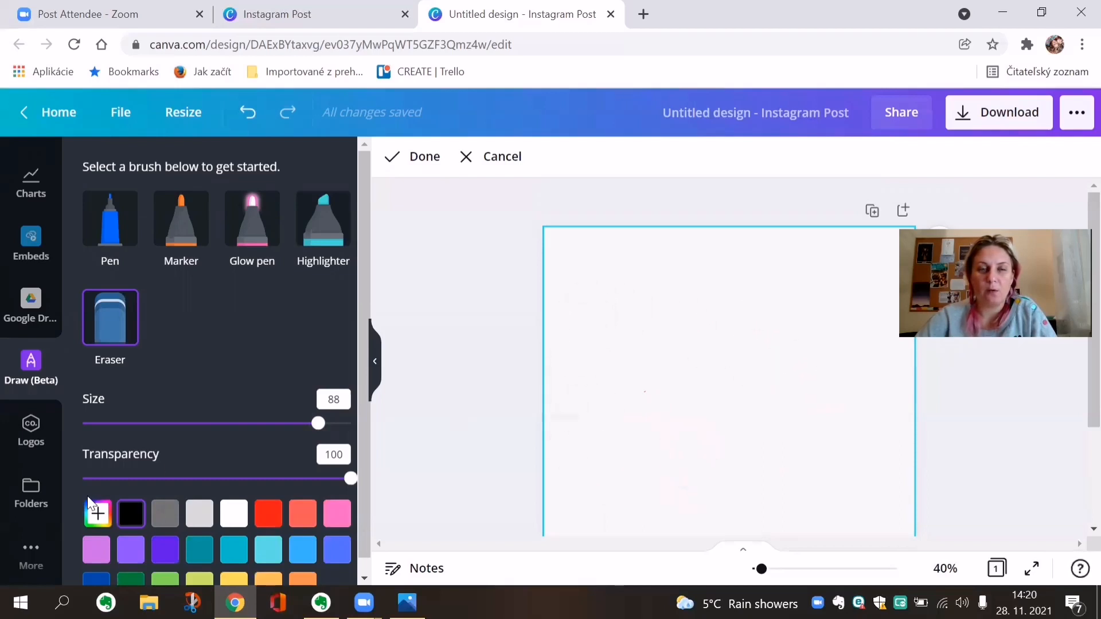
pyautogui.scroll(-1, 215, 487)
pyautogui.scroll(1, 216, 474)
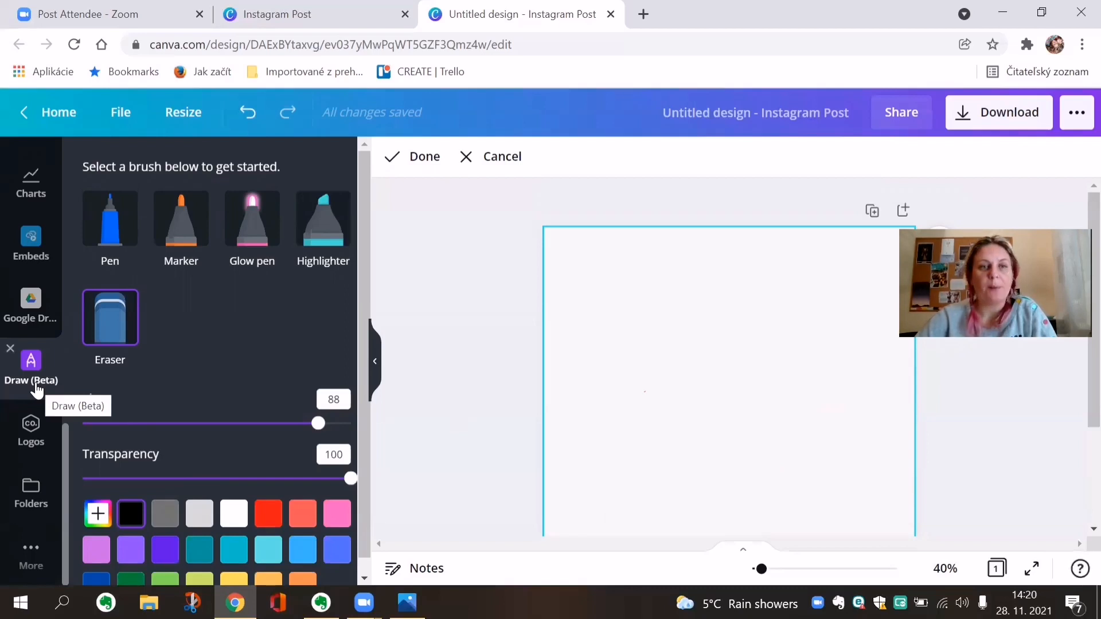
pyautogui.scroll(5, 24, 309)
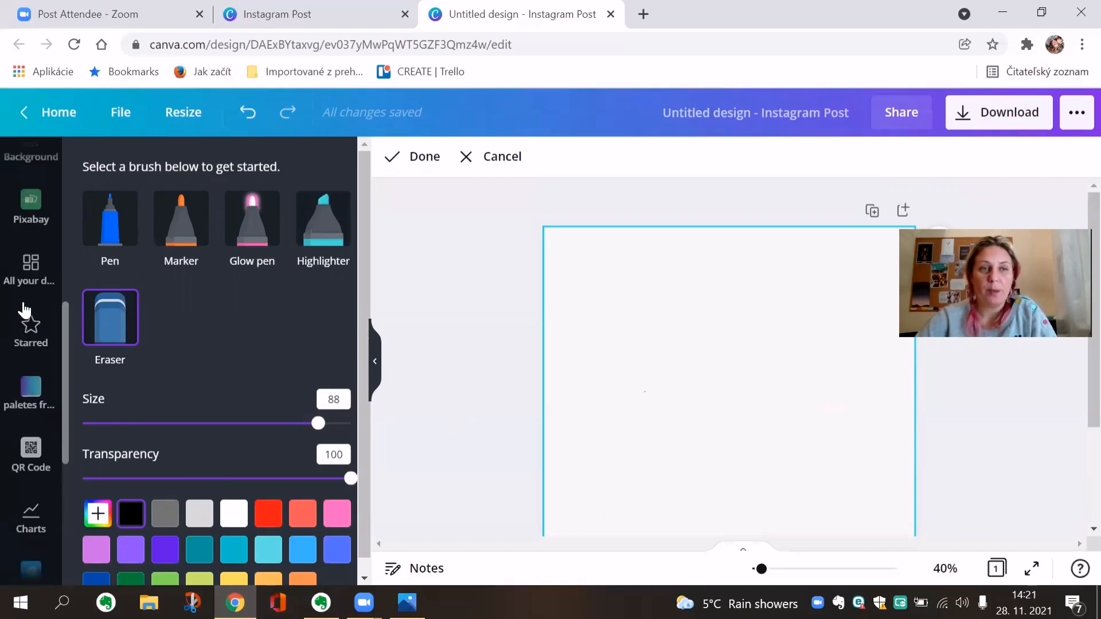
pyautogui.scroll(4, 26, 292)
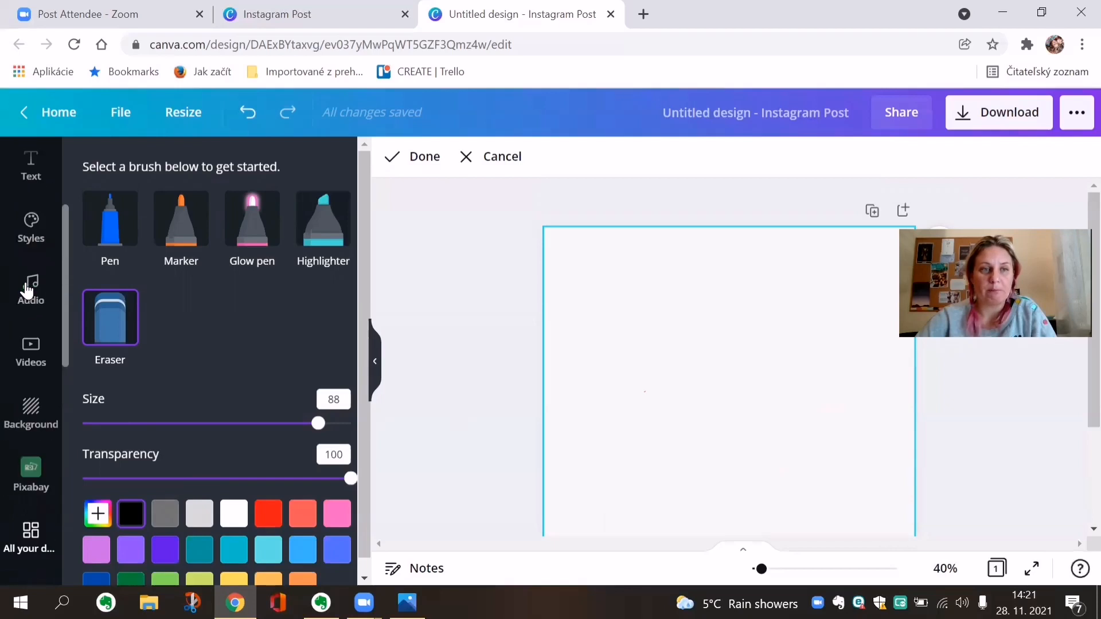
pyautogui.scroll(3, 48, 355)
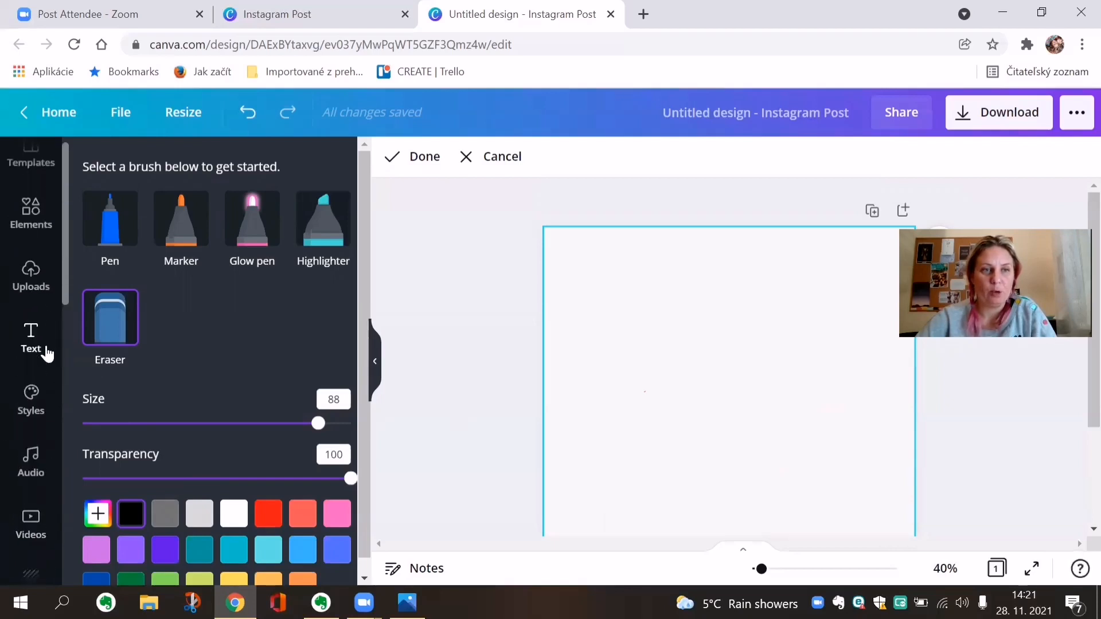
pyautogui.scroll(1, 57, 323)
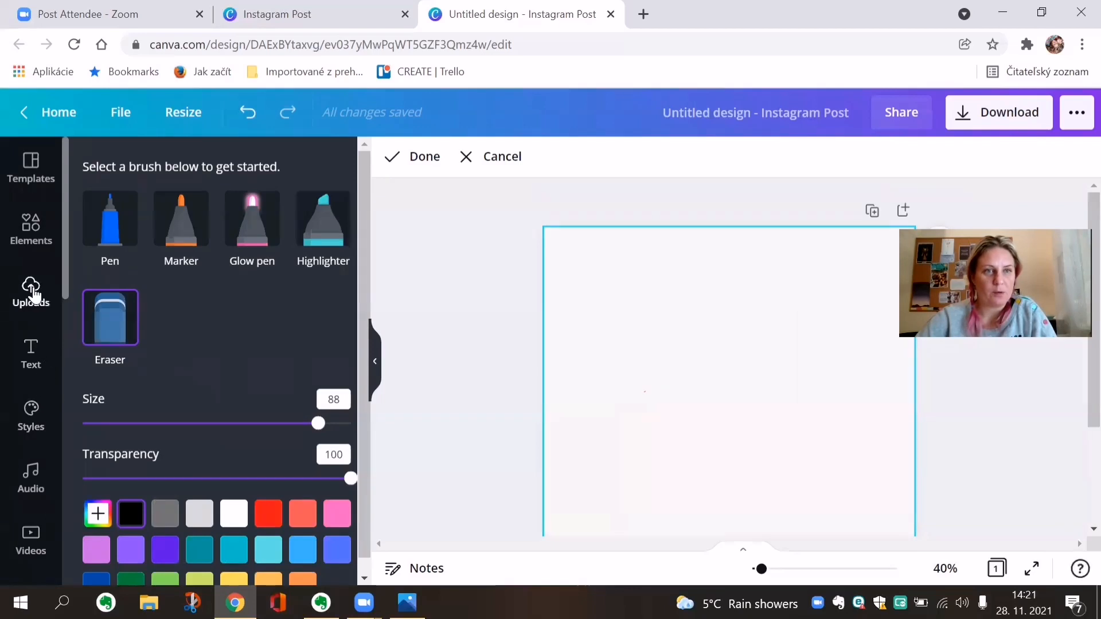
# Step: Add the blue glass facade photo from the Elements photos to the page and move it near the page's upper edge
pyautogui.click(33, 233)
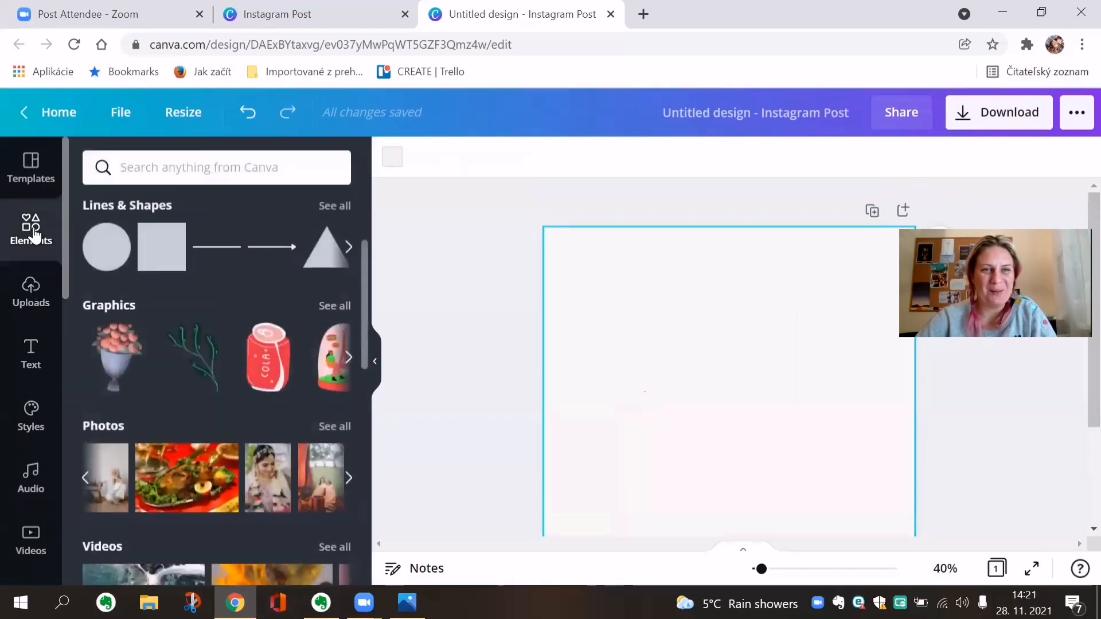
pyautogui.scroll(-1, 187, 414)
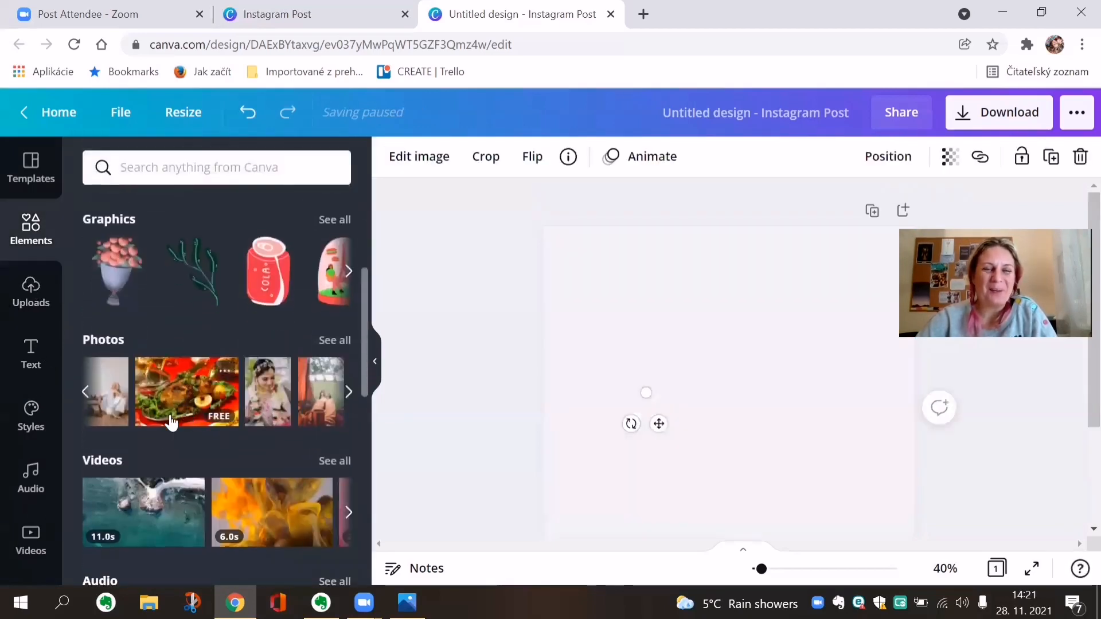
pyautogui.click(84, 392)
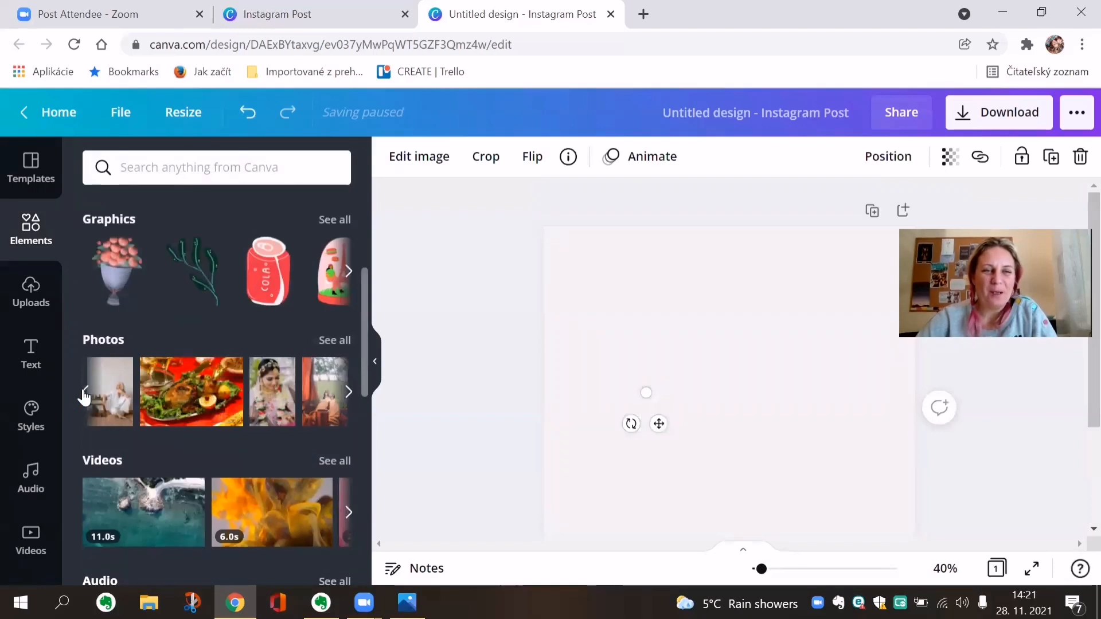
pyautogui.click(85, 394)
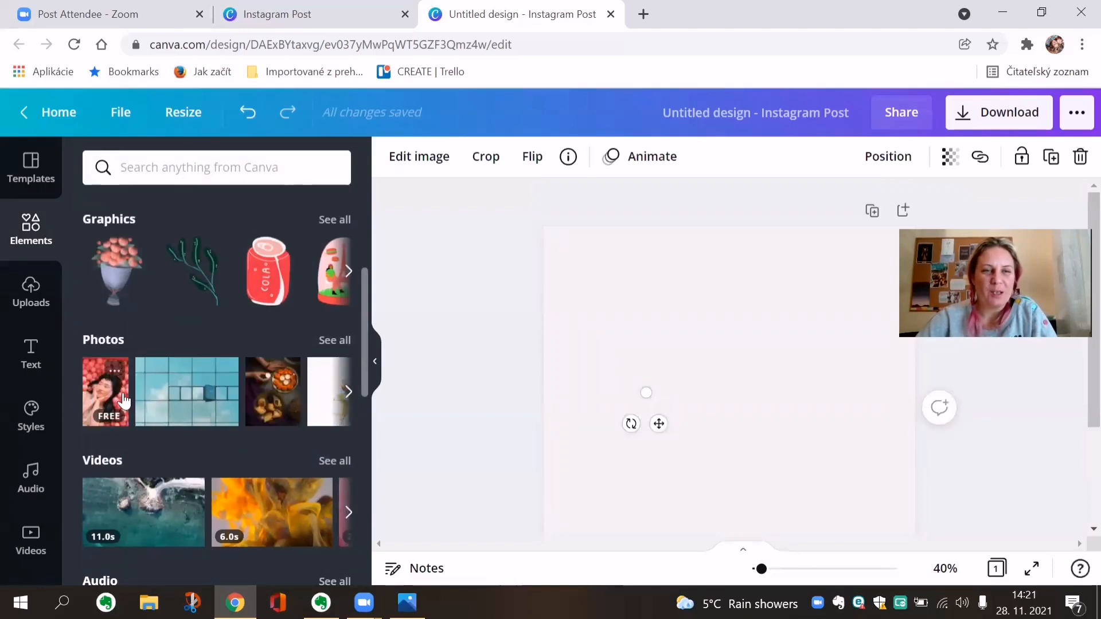
pyautogui.click(179, 403)
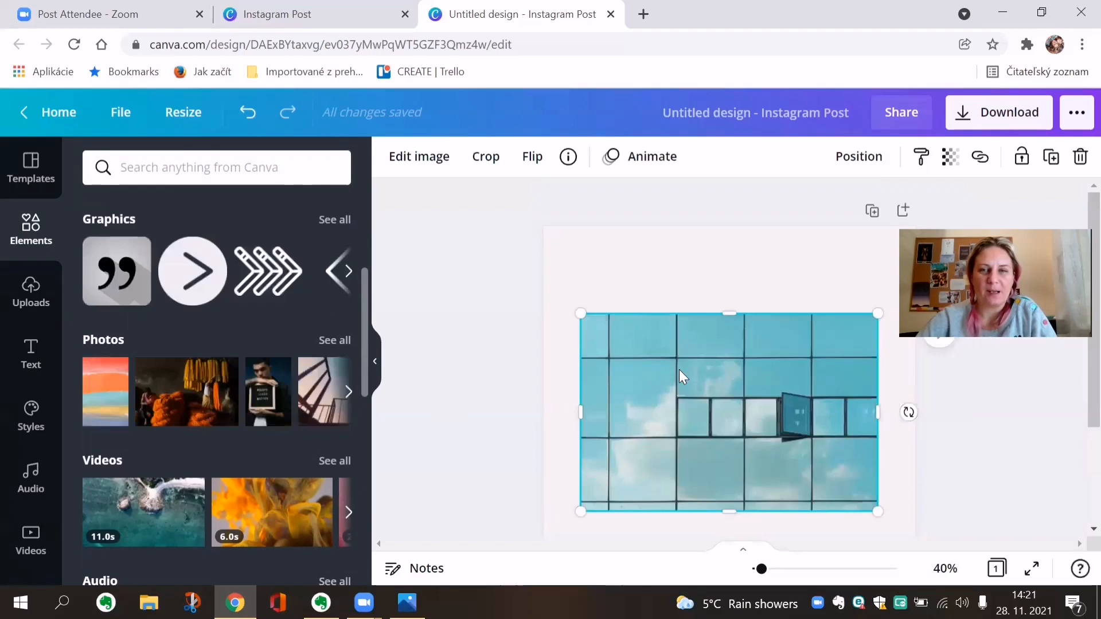
pyautogui.moveTo(679, 369); pyautogui.dragTo(685, 299)
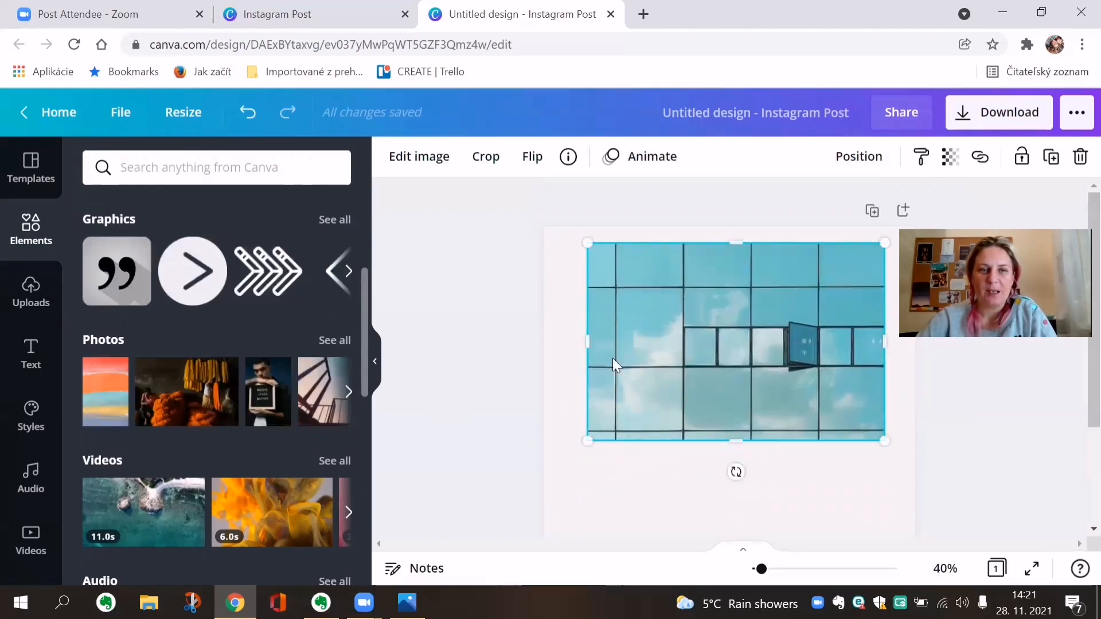
# Step: Search the photo library for "pink office" and browse the results
pyautogui.click(344, 346)
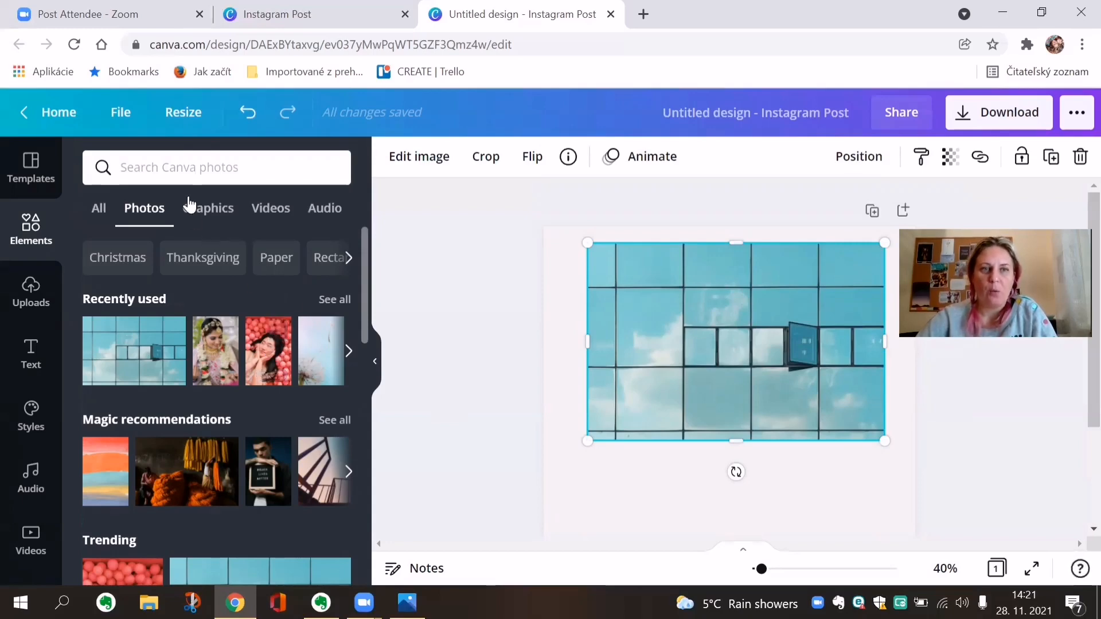
pyautogui.click(186, 174)
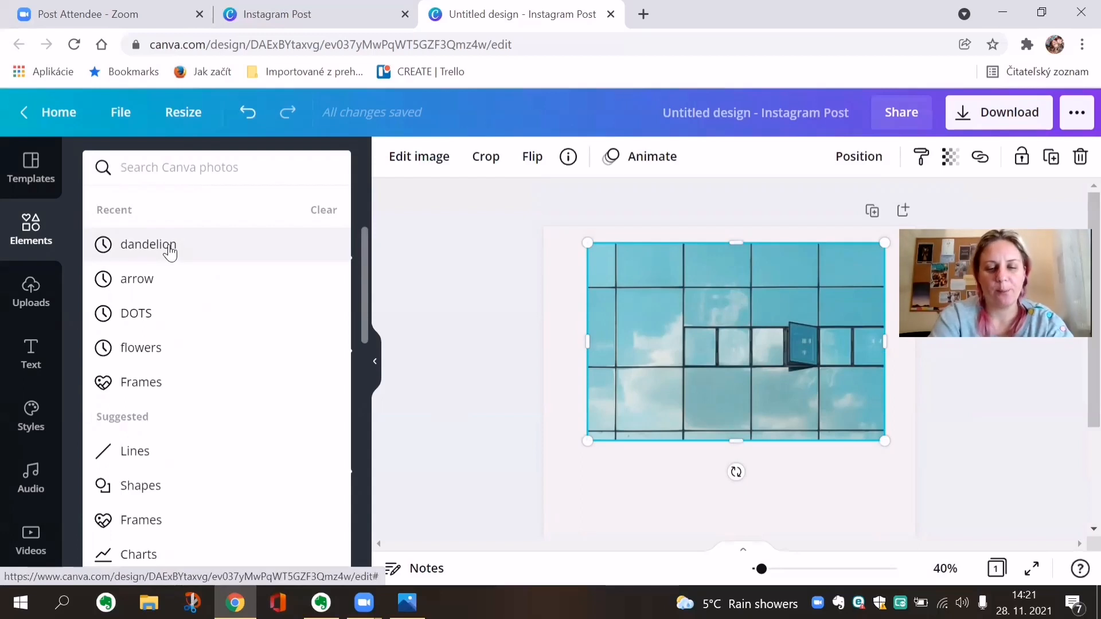
pyautogui.write('pink office')
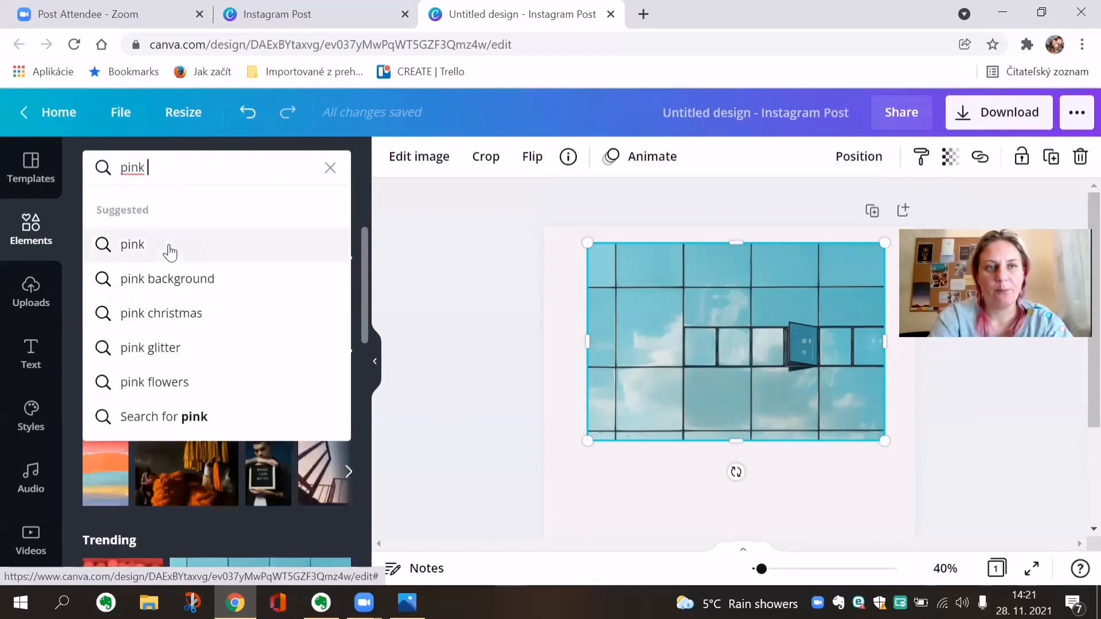
pyautogui.press('Return')
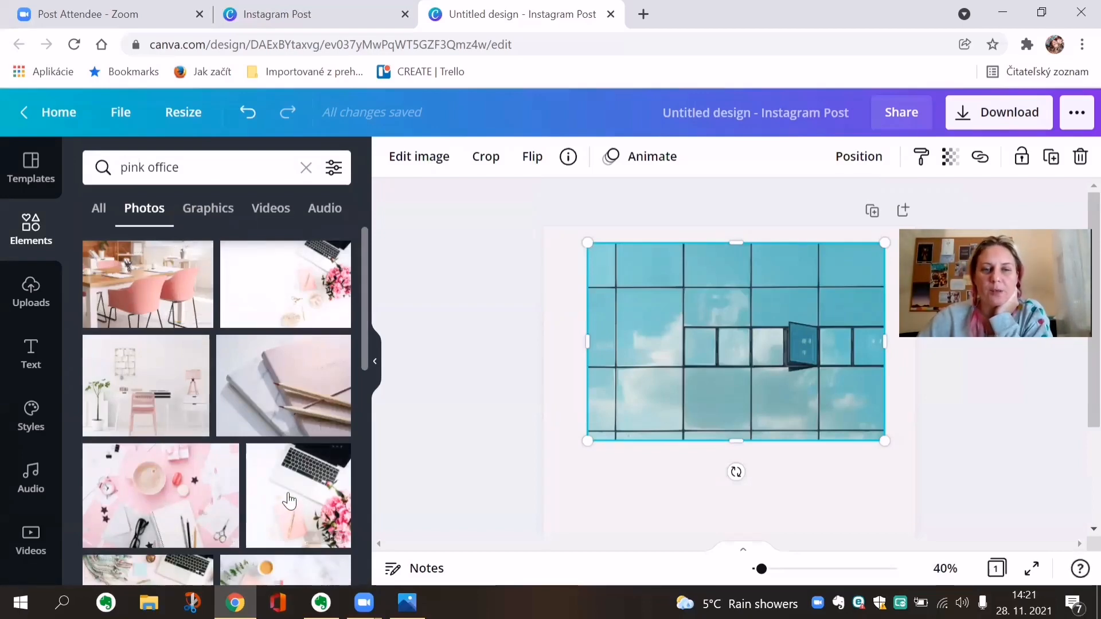
pyautogui.scroll(-8, 284, 497)
pyautogui.scroll(-5, 283, 488)
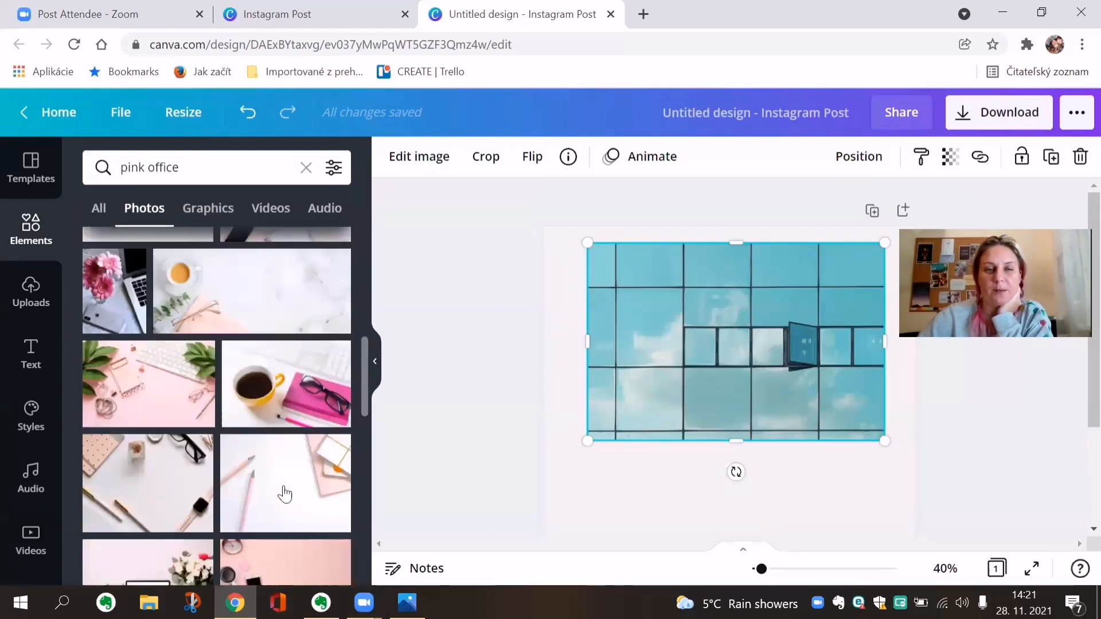
pyautogui.scroll(6, 283, 489)
pyautogui.scroll(5, 285, 493)
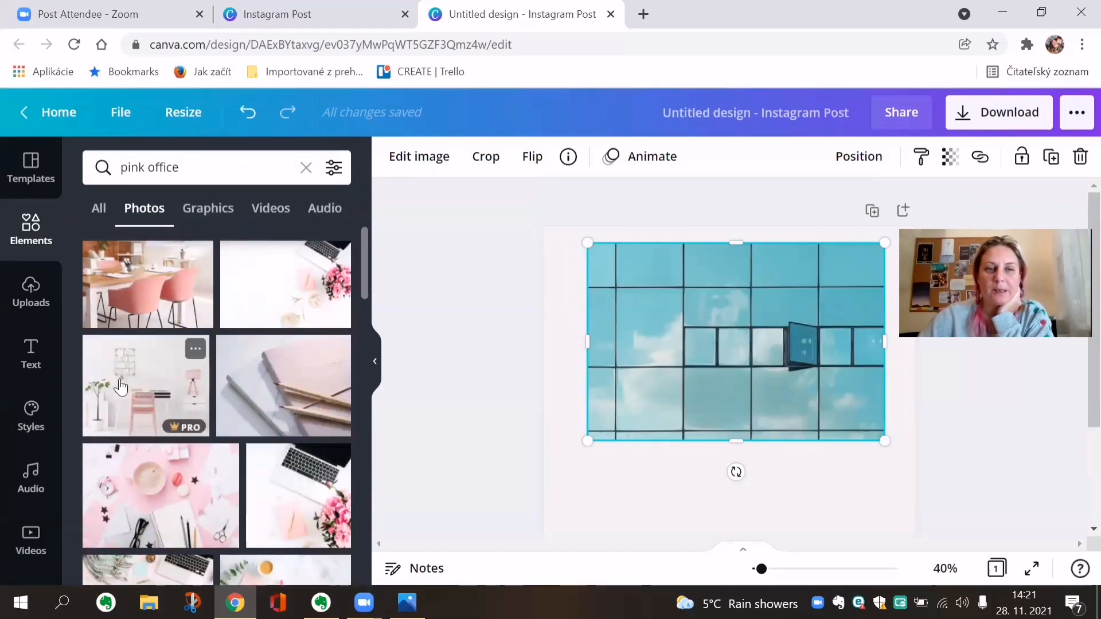
# Step: Examine the details, keywords and options of the "Workplace with a pink chair" photo
pyautogui.click(195, 354)
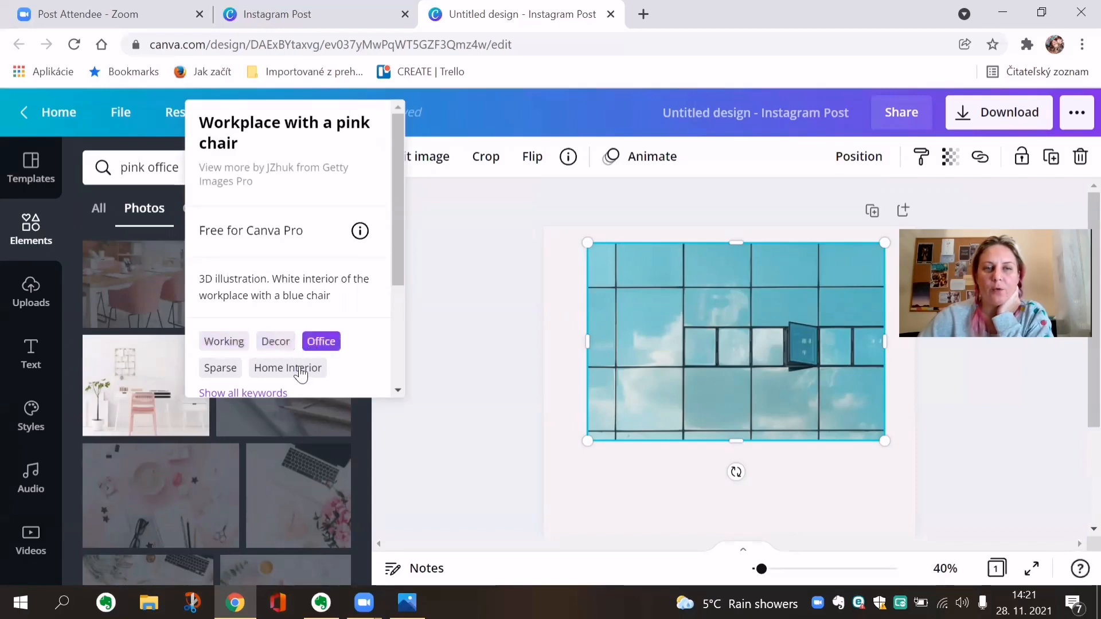
pyautogui.scroll(-3, 278, 358)
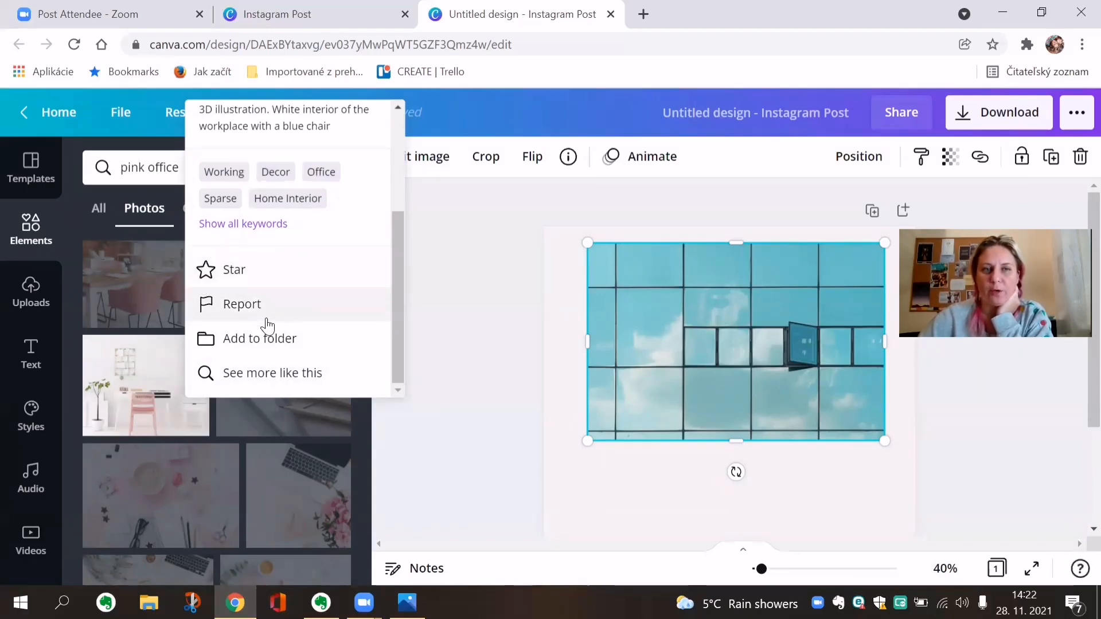
pyautogui.scroll(3, 267, 325)
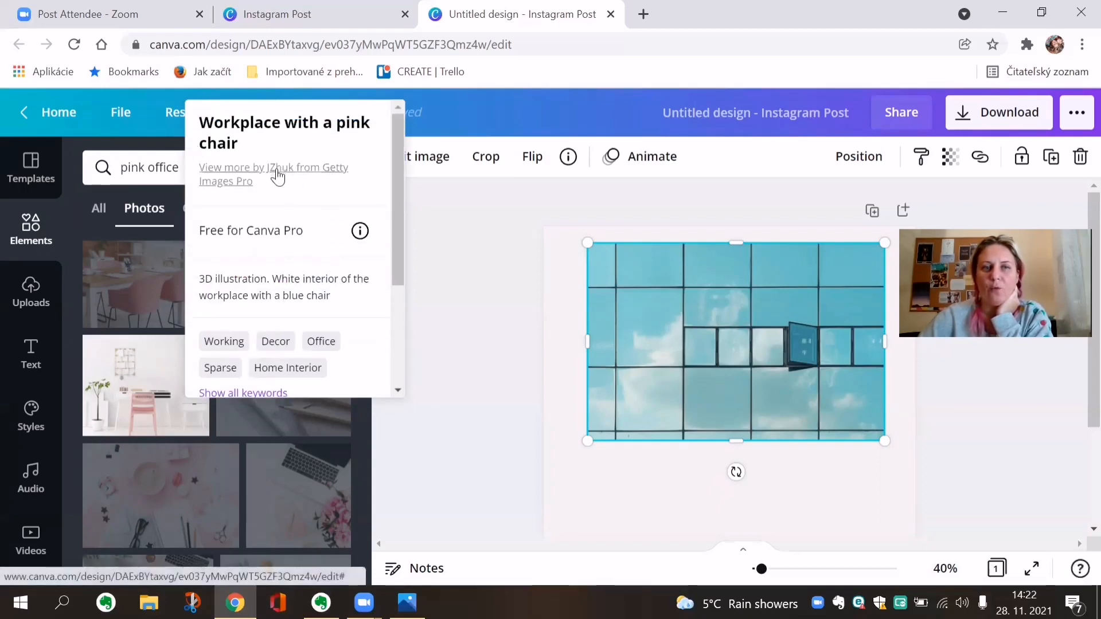
# Step: List more photos by the contributor of the pink chair photo and browse through them
pyautogui.click(277, 179)
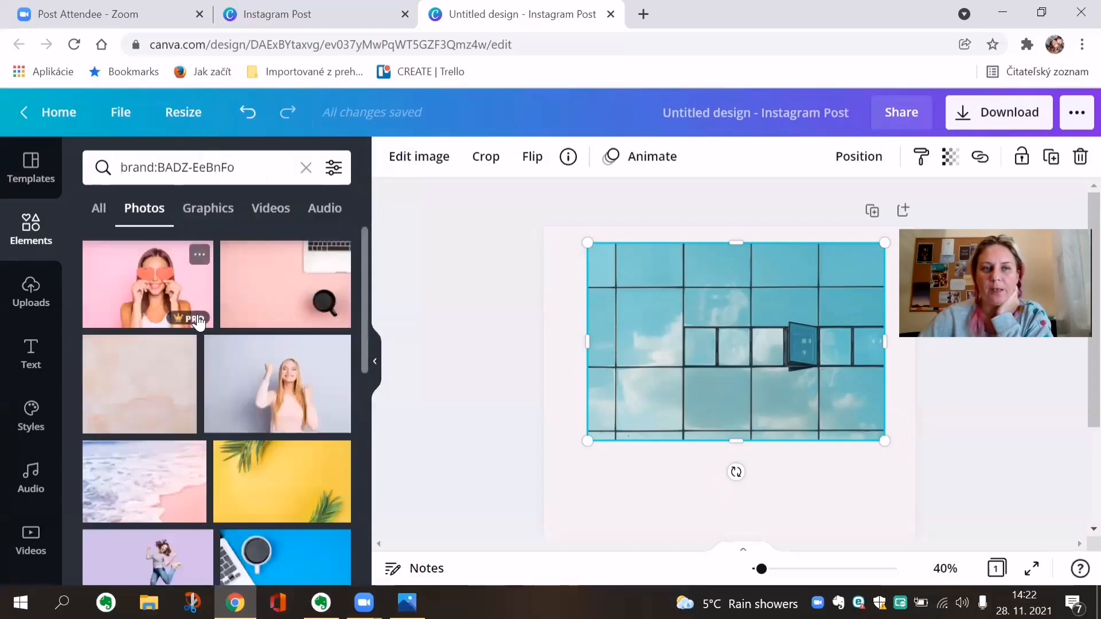
pyautogui.scroll(-6, 241, 404)
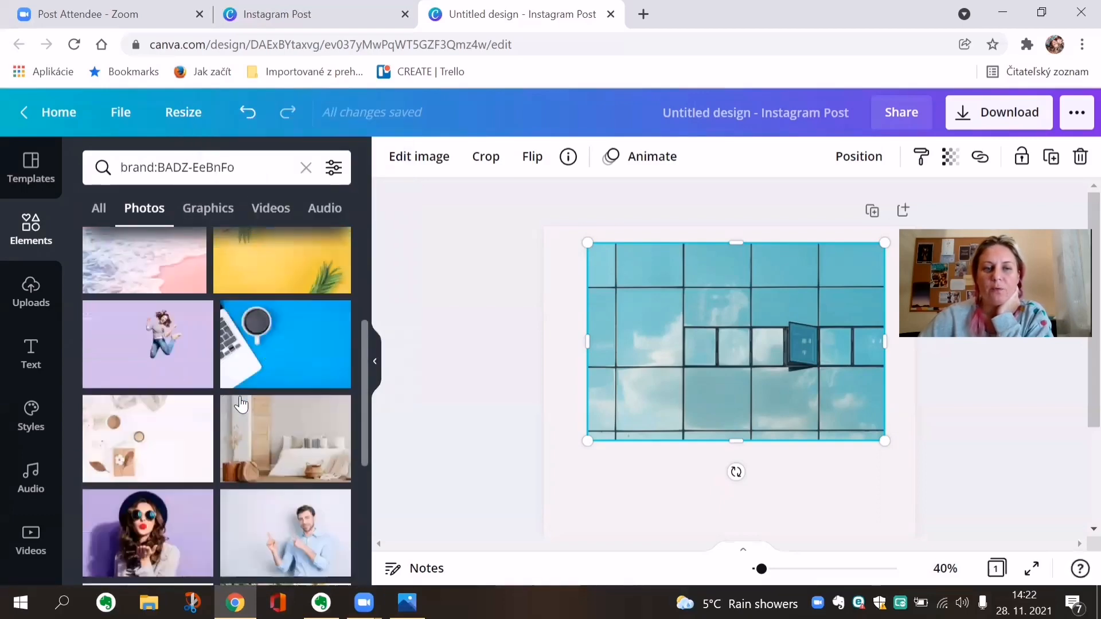
pyautogui.scroll(-10, 241, 404)
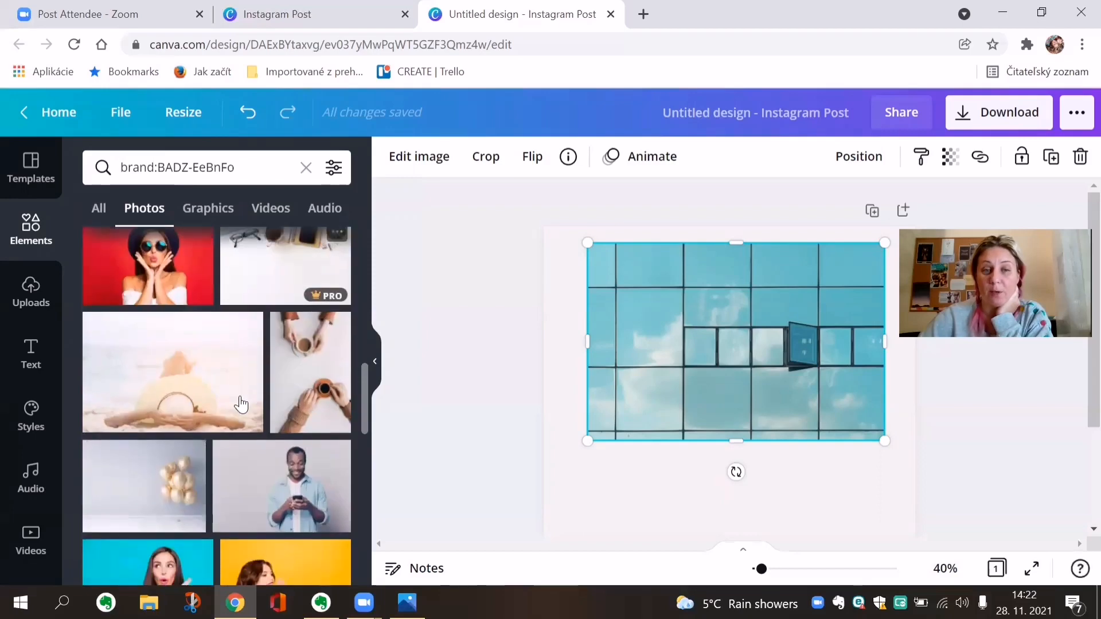
pyautogui.scroll(-4, 240, 404)
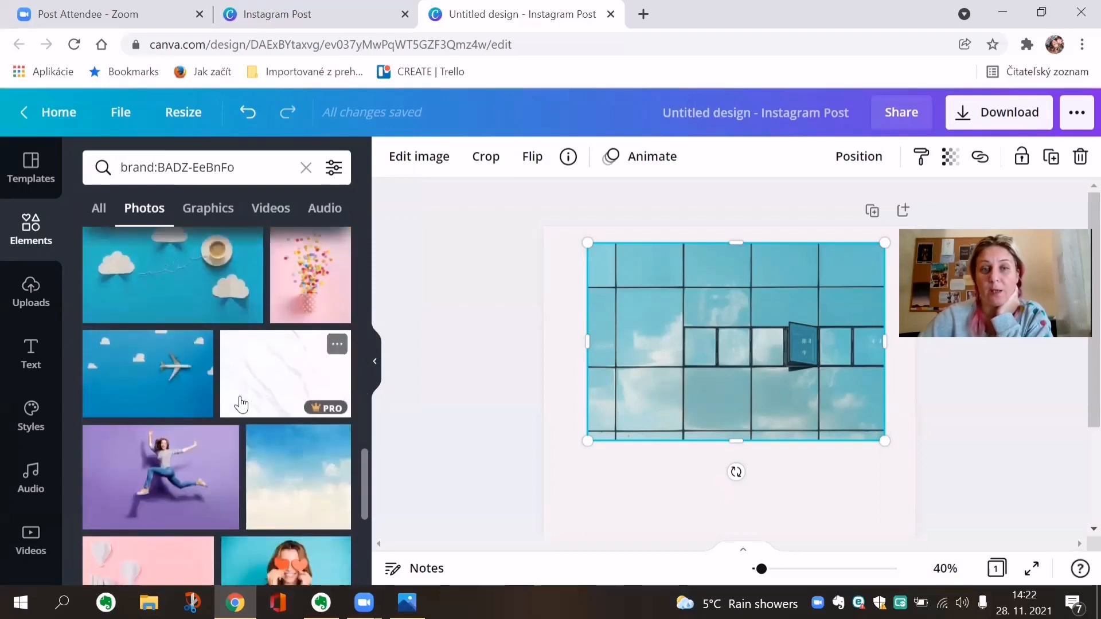
pyautogui.scroll(-2, 241, 405)
pyautogui.scroll(8, 241, 404)
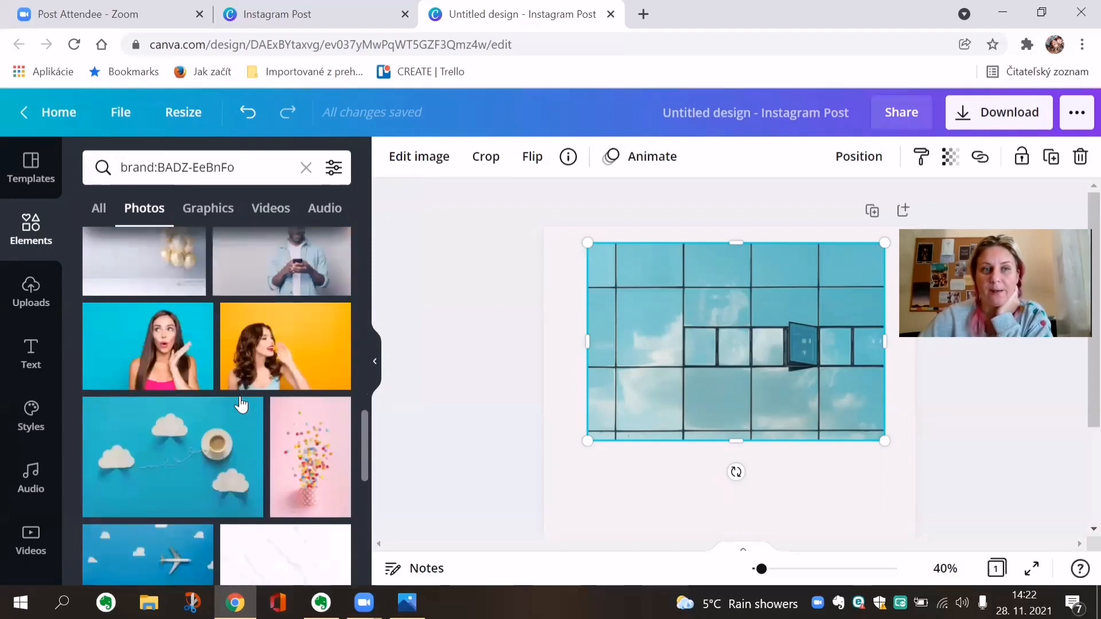
pyautogui.scroll(3, 241, 402)
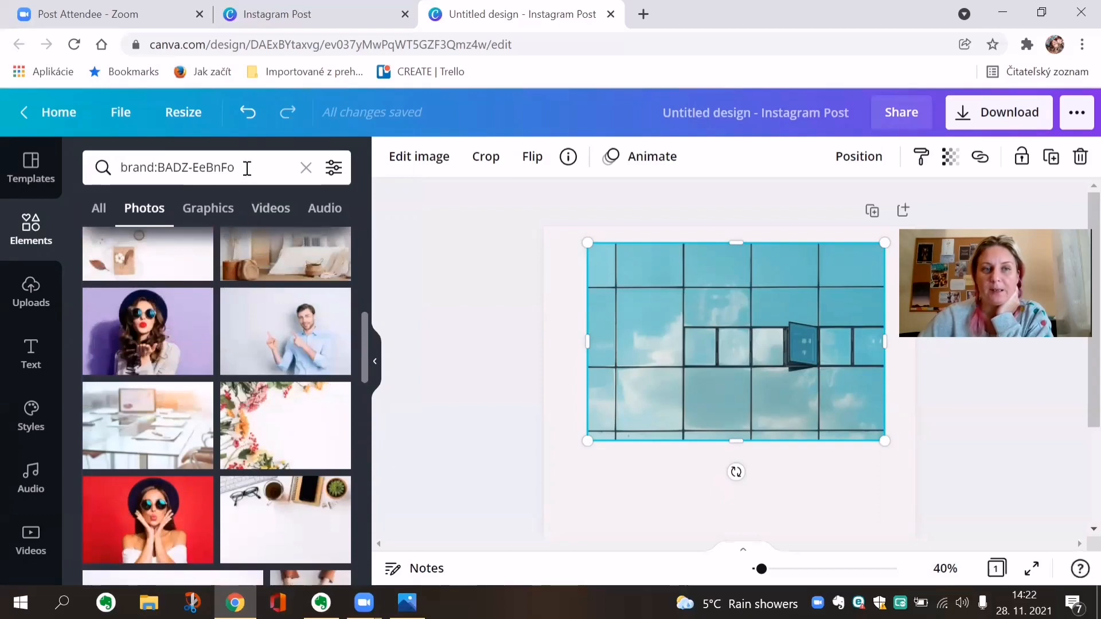
# Step: Clear the contributor search and repeat the recent "pink office" search among all photos
pyautogui.moveTo(245, 166); pyautogui.dragTo(108, 168)
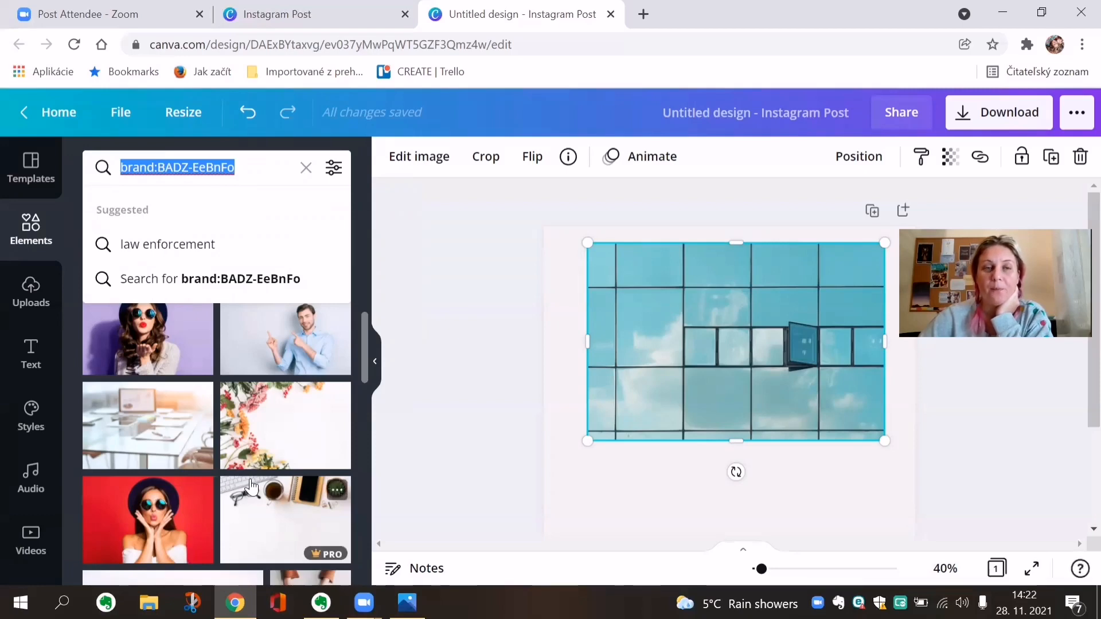
pyautogui.click(306, 167)
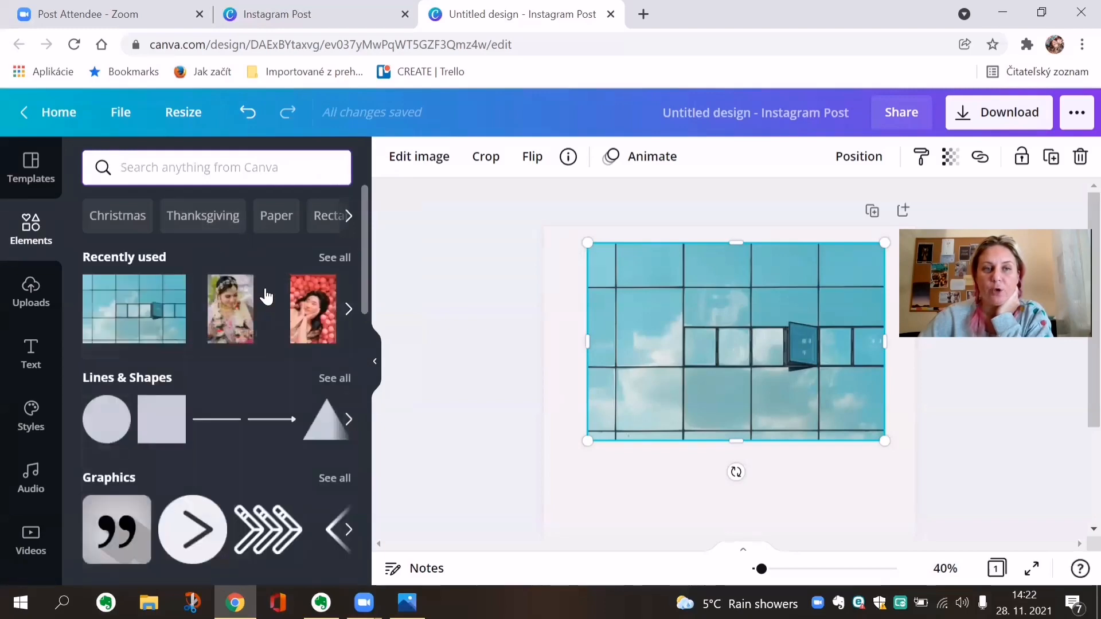
pyautogui.scroll(-5, 195, 442)
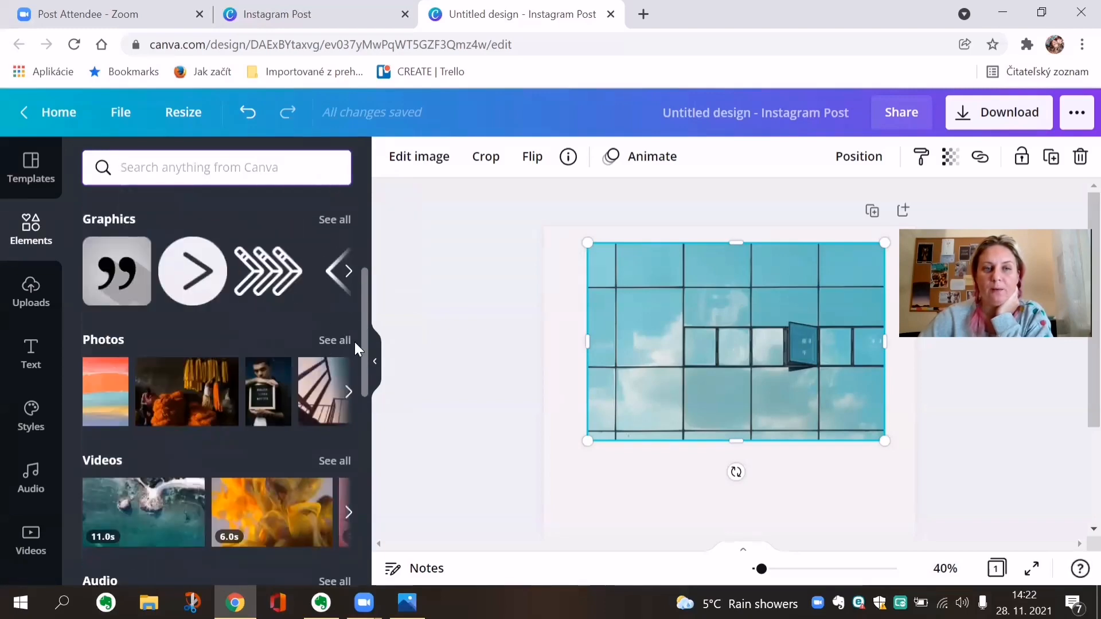
pyautogui.click(338, 341)
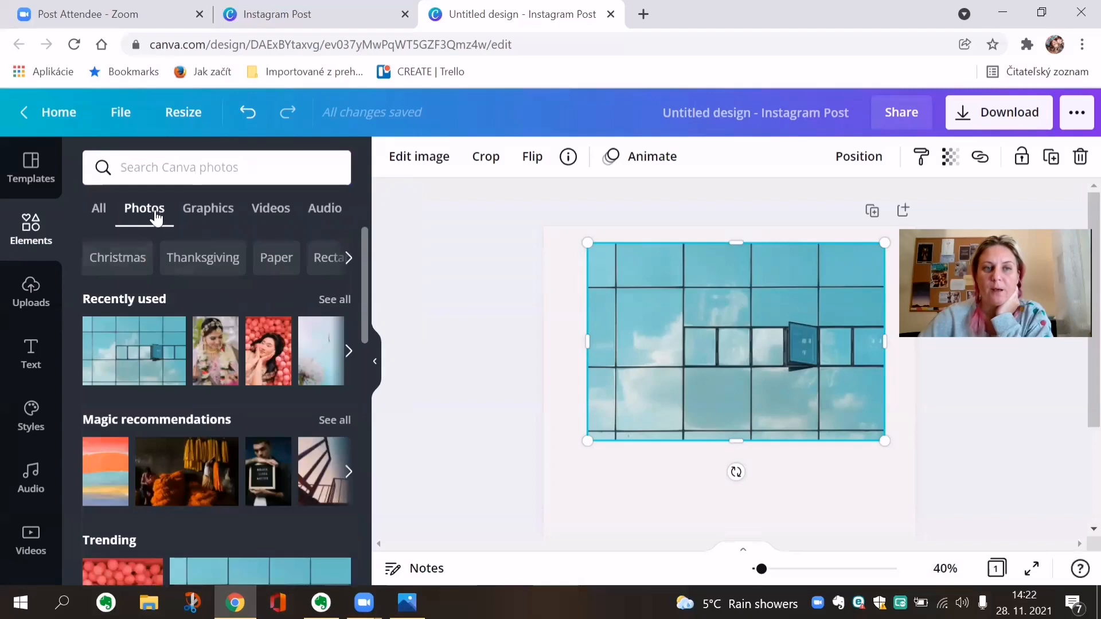
pyautogui.click(154, 178)
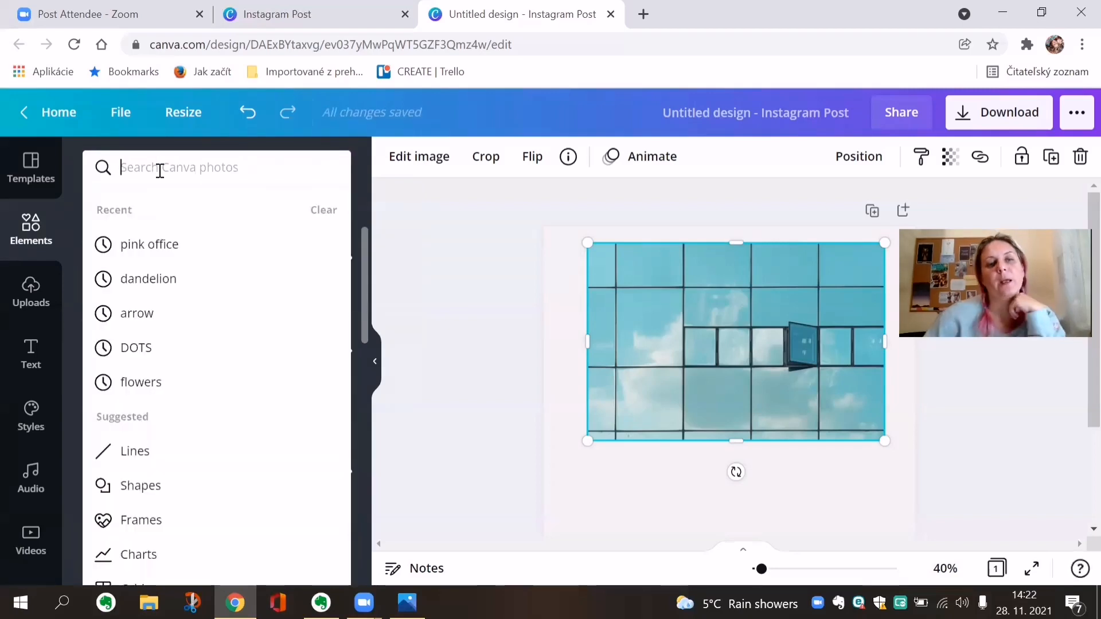
pyautogui.click(162, 243)
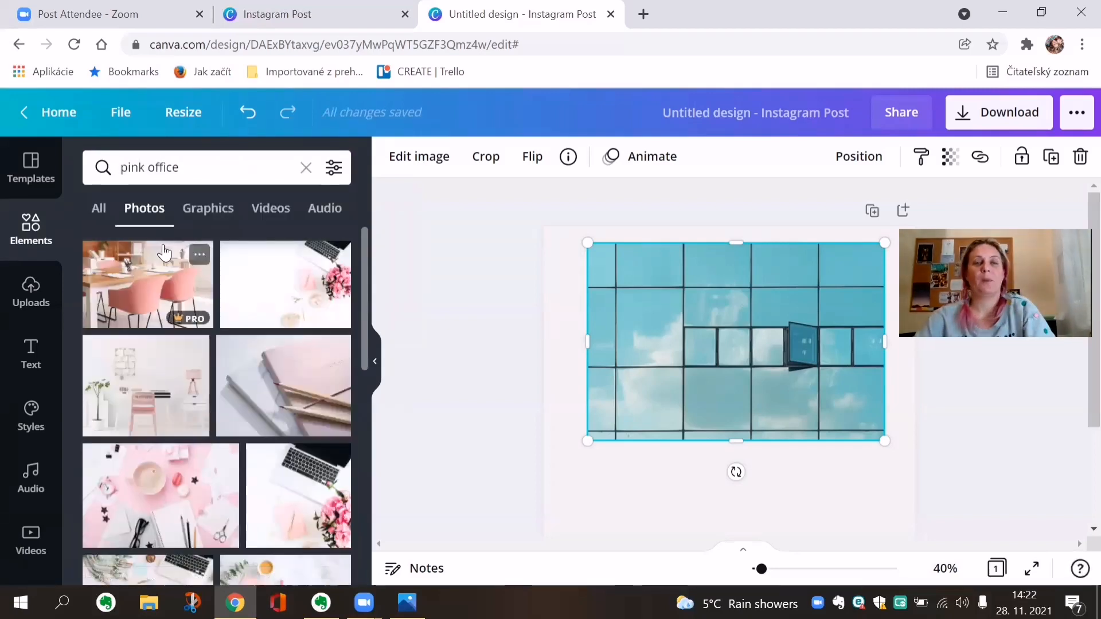
# Step: Filter the "pink office" photos by yellow color, Vertical orientation and Pro price, and browse the filtered results
pyautogui.click(334, 169)
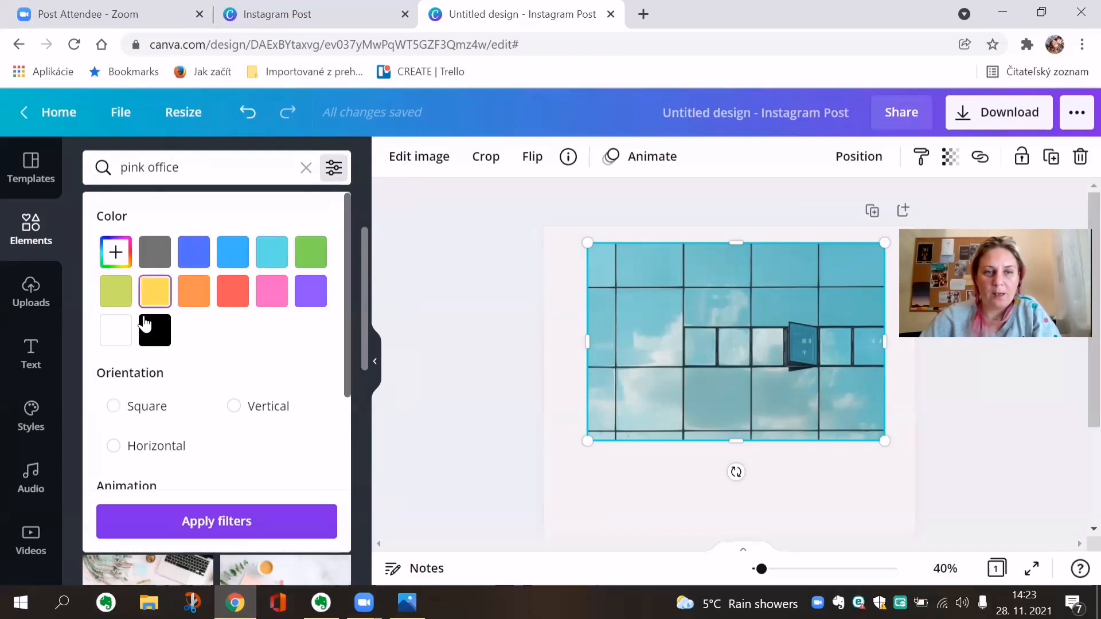
pyautogui.scroll(-3, 166, 409)
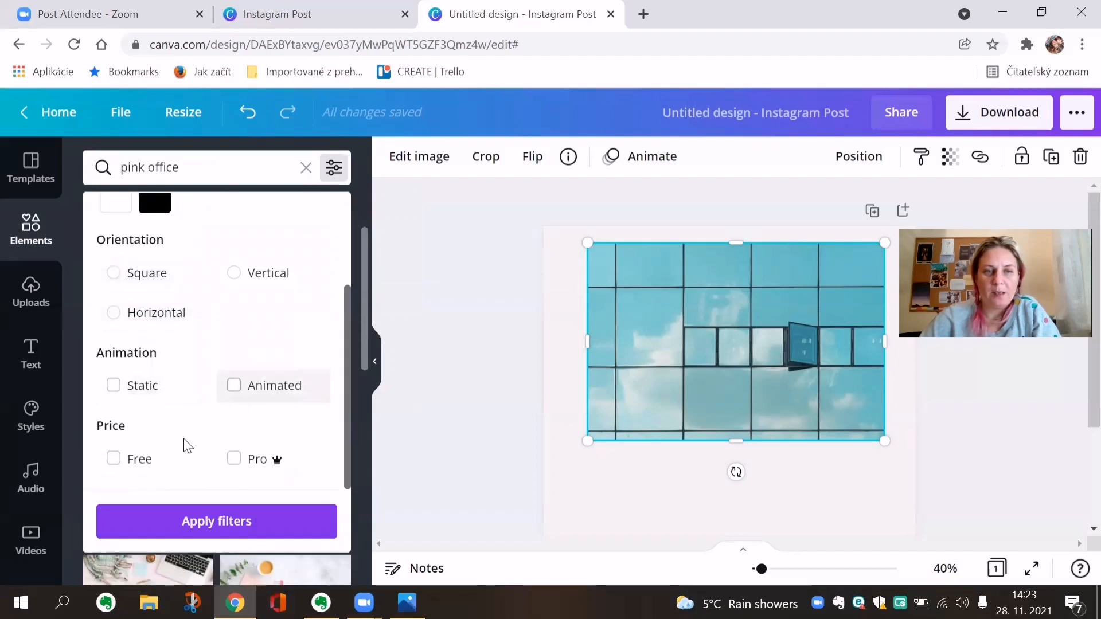
pyautogui.scroll(1, 239, 447)
pyautogui.scroll(2, 240, 451)
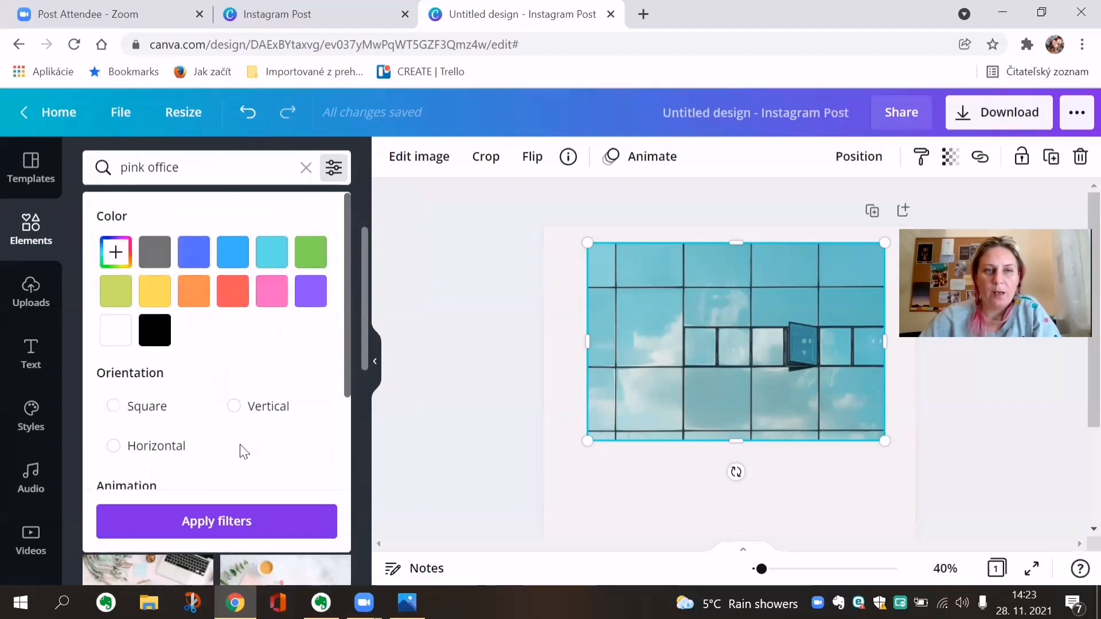
pyautogui.click(161, 299)
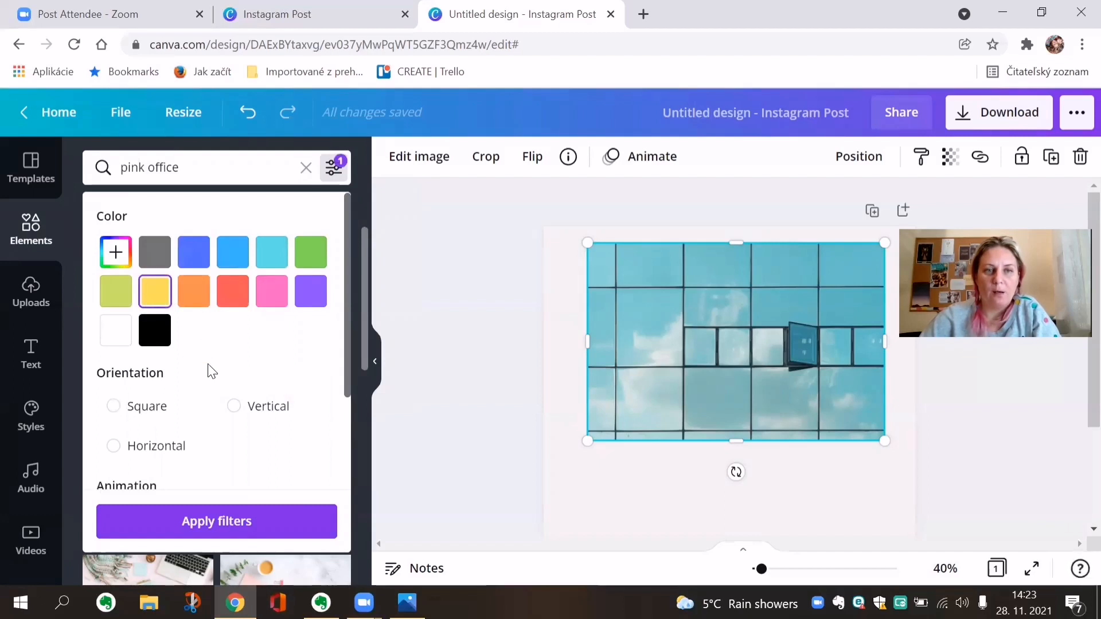
pyautogui.scroll(-3, 211, 371)
pyautogui.click(234, 320)
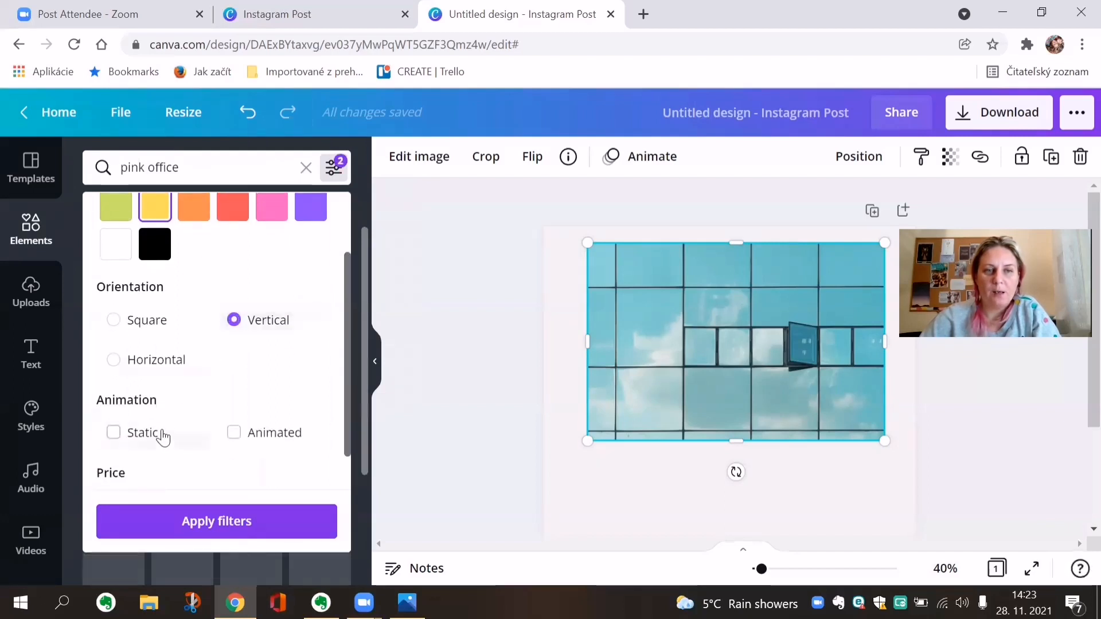
pyautogui.scroll(-1, 165, 438)
pyautogui.click(235, 460)
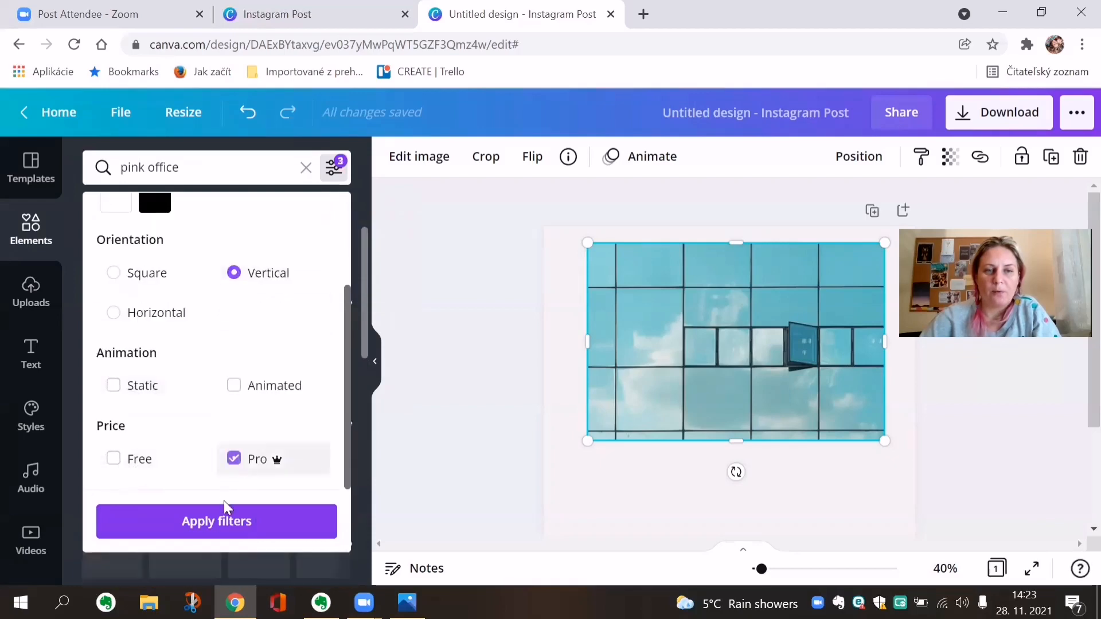
pyautogui.click(226, 509)
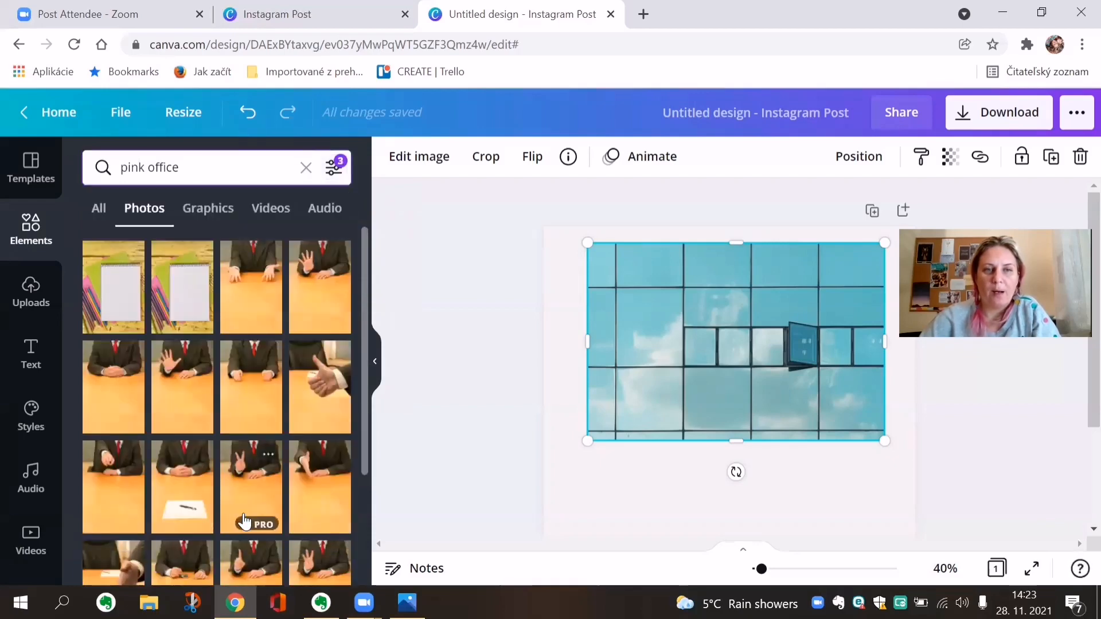
pyautogui.scroll(-3, 242, 321)
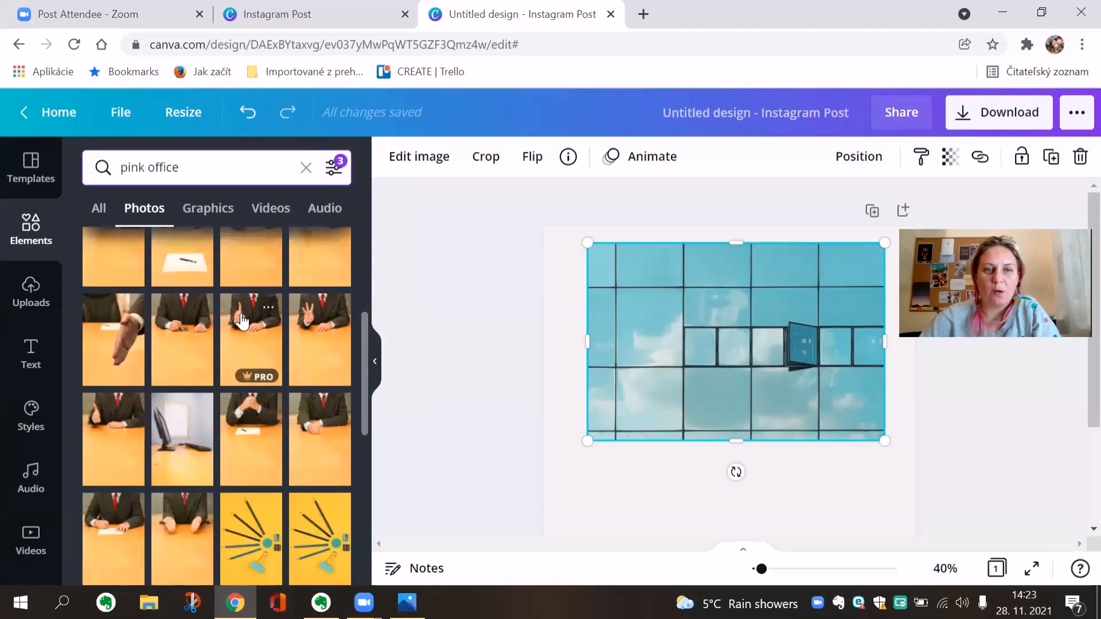
# Step: Browse further through the filtered "pink office" photos and open the details of the Office Desk photo with yellow background
pyautogui.scroll(-3, 242, 321)
pyautogui.scroll(-5, 242, 321)
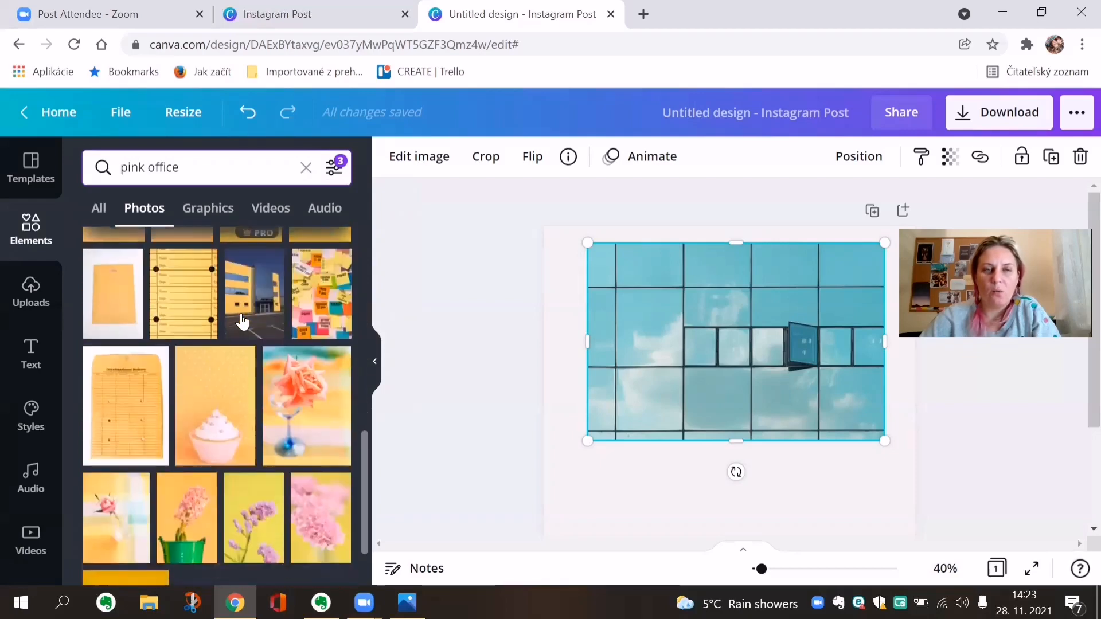
pyautogui.scroll(-10, 242, 321)
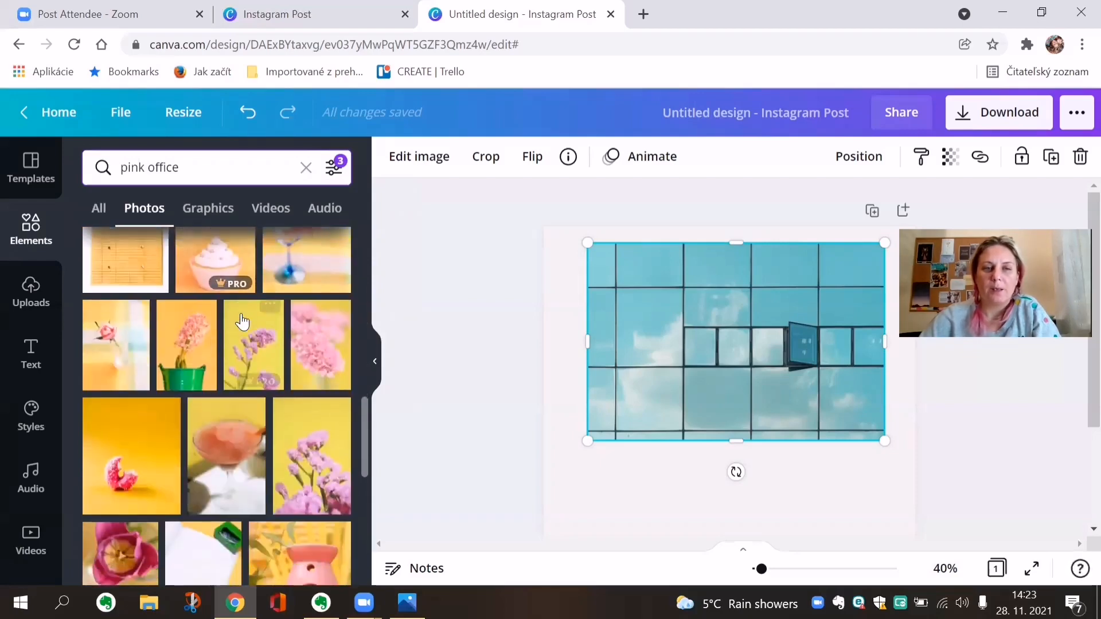
pyautogui.scroll(-3, 242, 321)
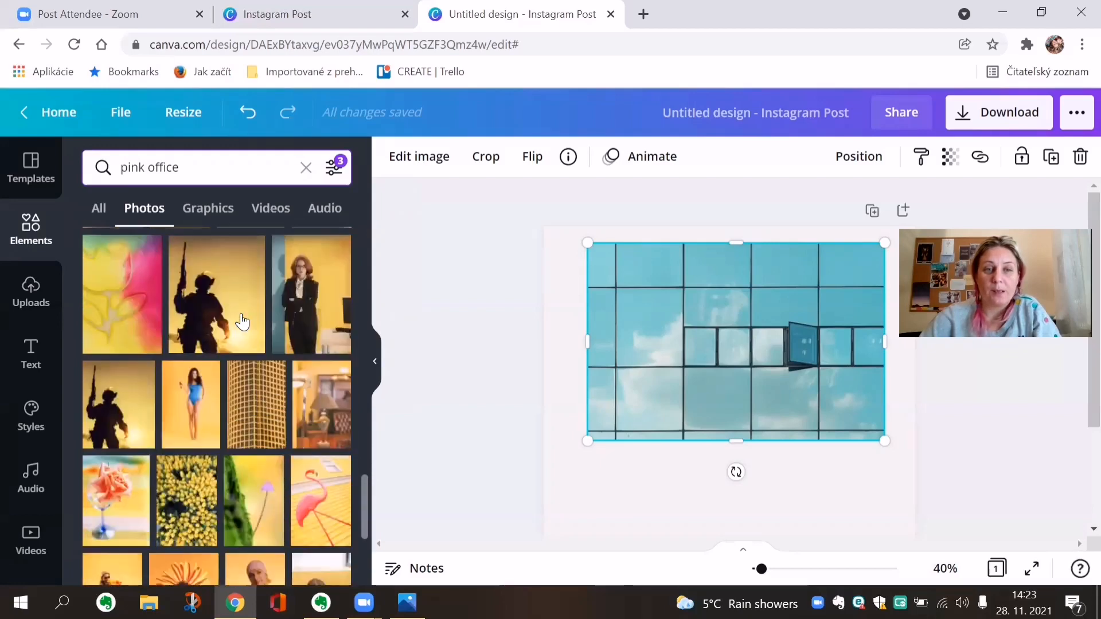
pyautogui.scroll(-2, 242, 321)
pyautogui.scroll(-3, 242, 321)
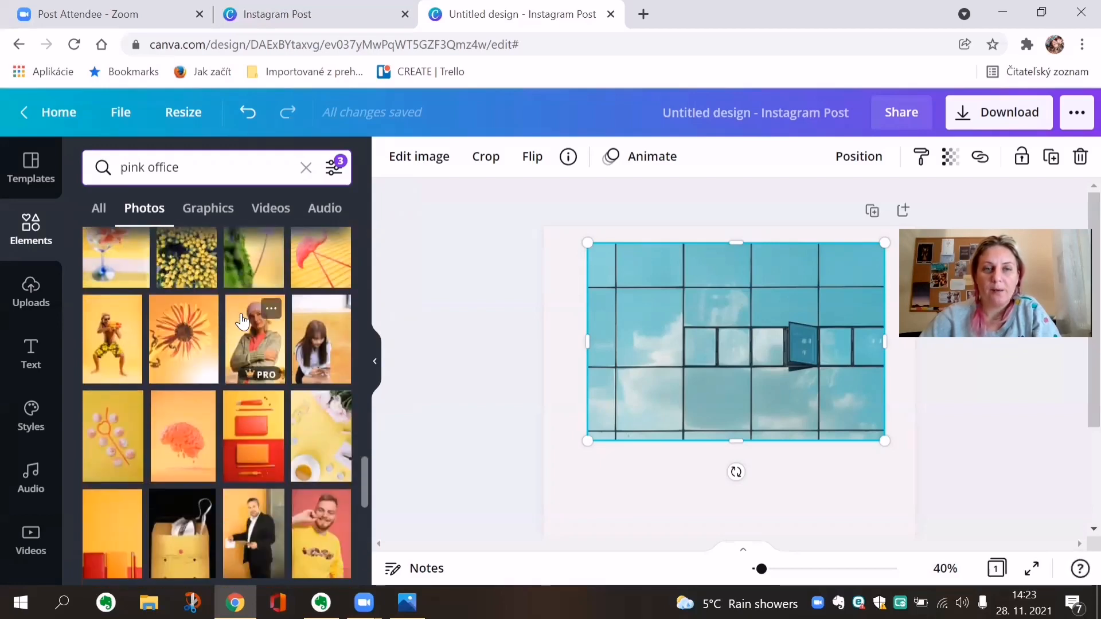
pyautogui.scroll(-3, 242, 321)
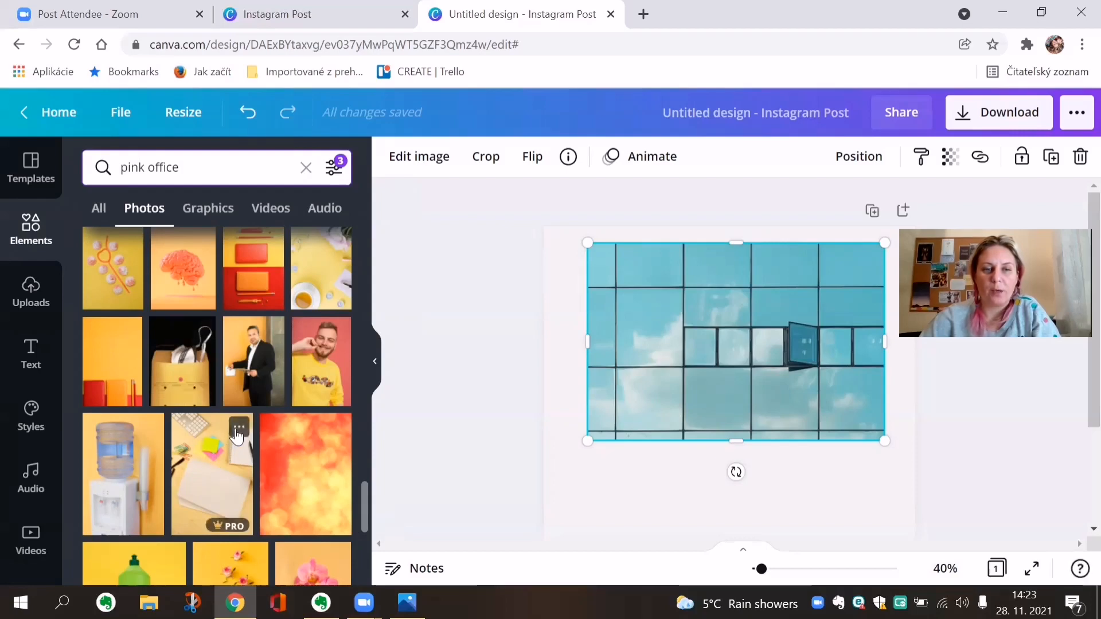
pyautogui.click(238, 429)
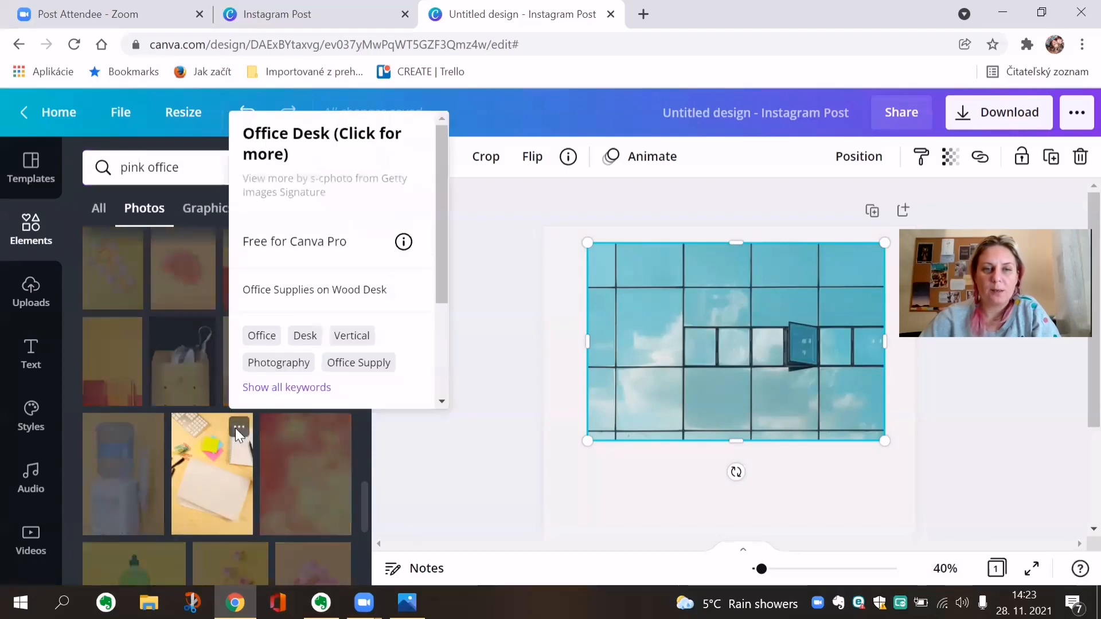
# Step: List more photos by the contributor of the Office Desk photo and browse through them
pyautogui.click(297, 186)
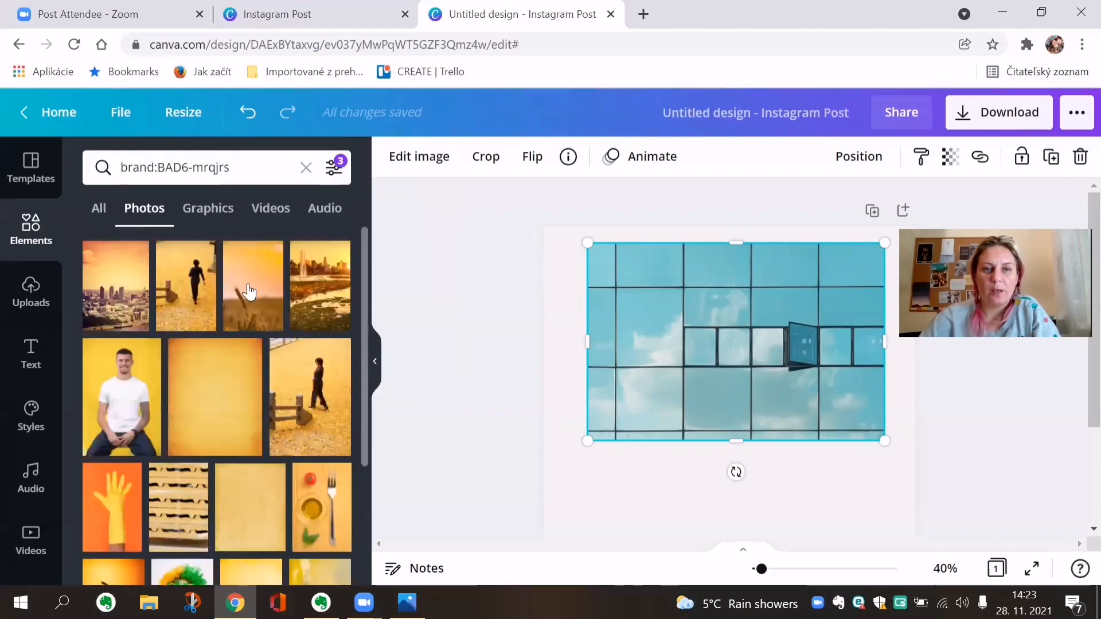
pyautogui.scroll(-2, 257, 310)
pyautogui.scroll(-7, 256, 309)
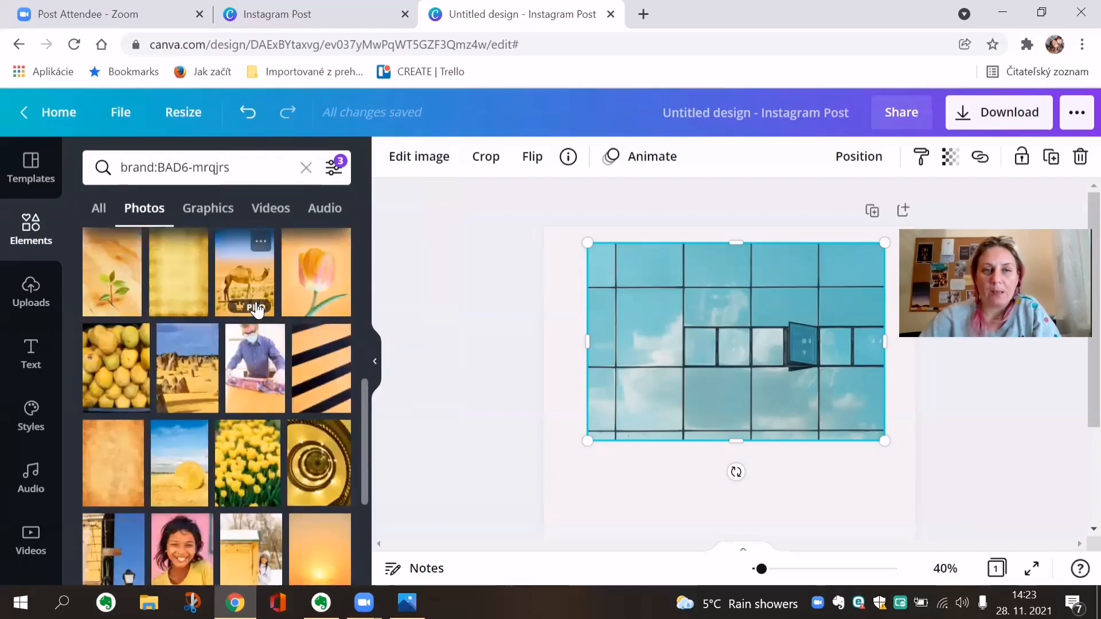
pyautogui.scroll(-3, 257, 309)
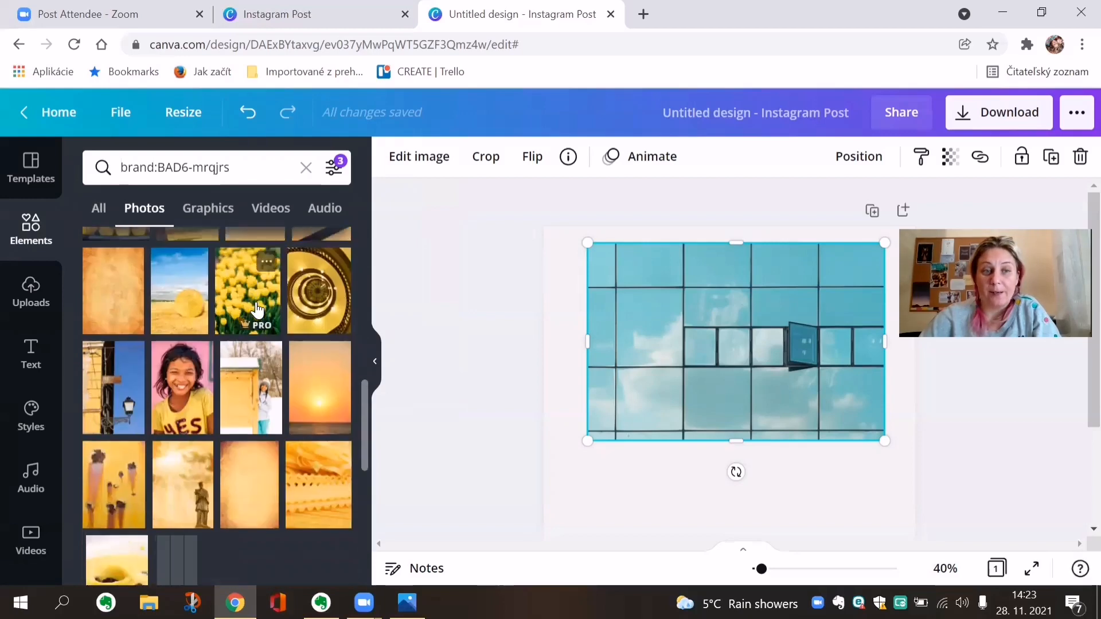
# Step: Leave the contributor results, search all elements for "feather" and browse the results
pyautogui.click(33, 238)
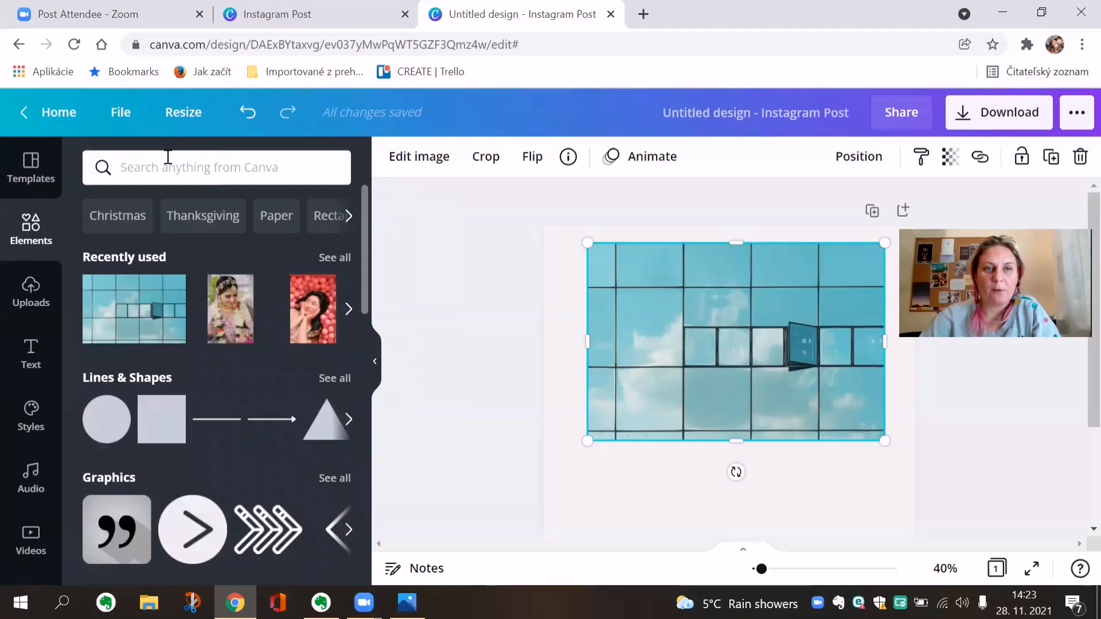
pyautogui.click(163, 174)
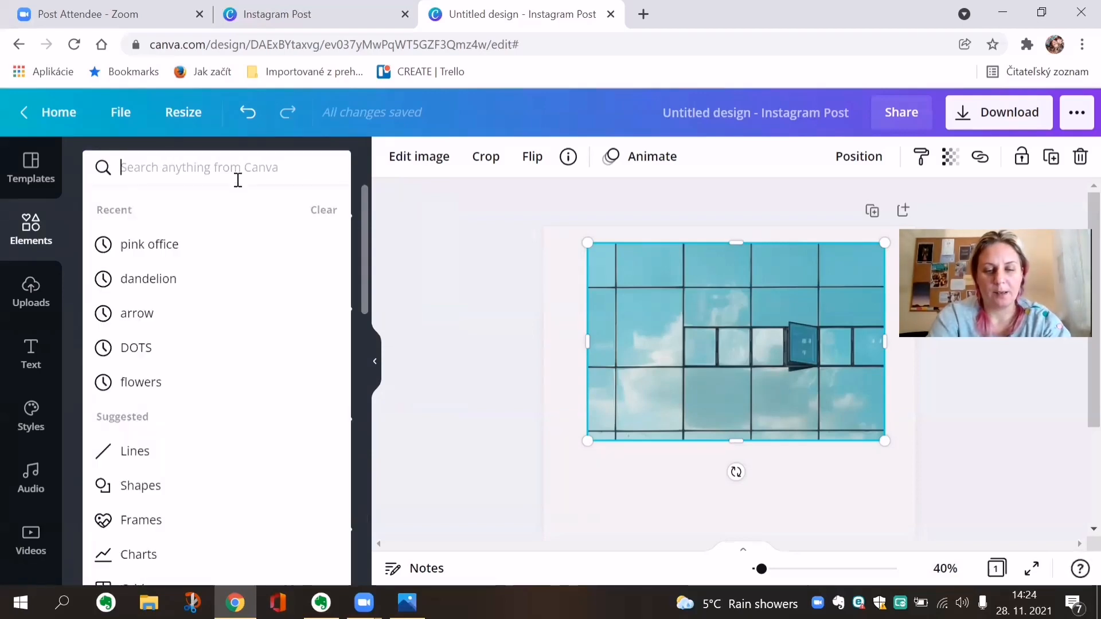
pyautogui.write('feather')
pyautogui.press('Return')
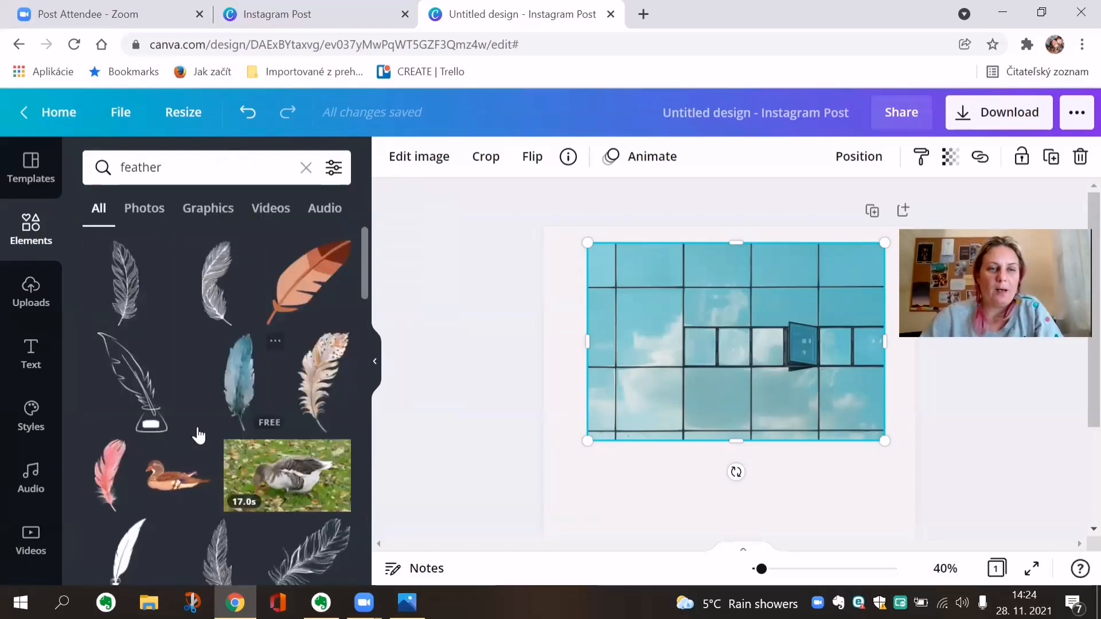
pyautogui.scroll(-5, 198, 436)
pyautogui.scroll(2, 201, 434)
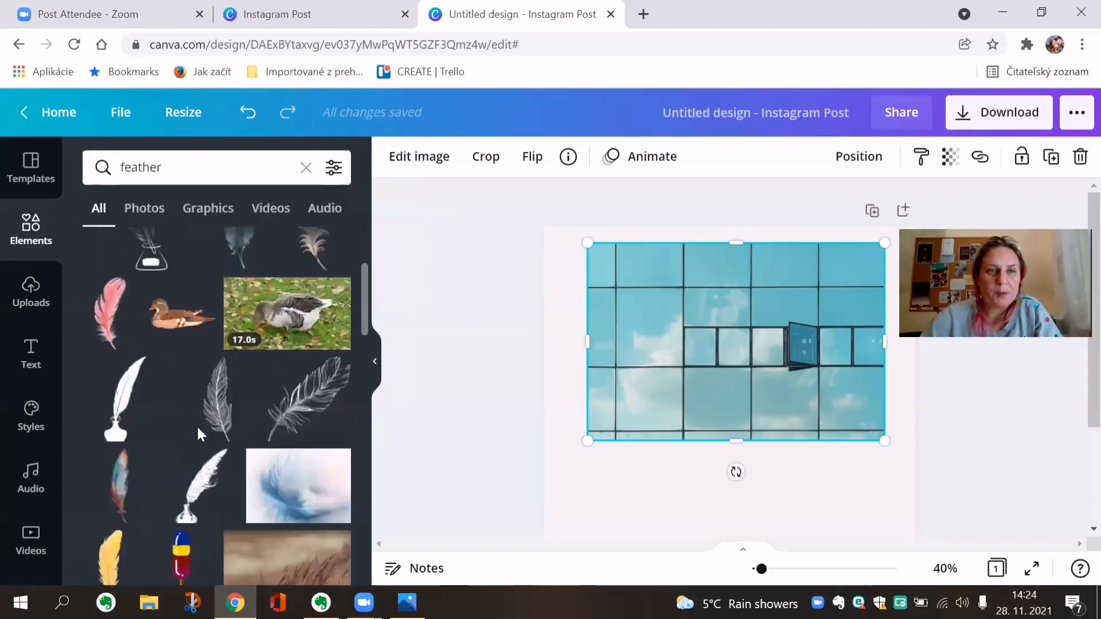
pyautogui.scroll(2, 198, 436)
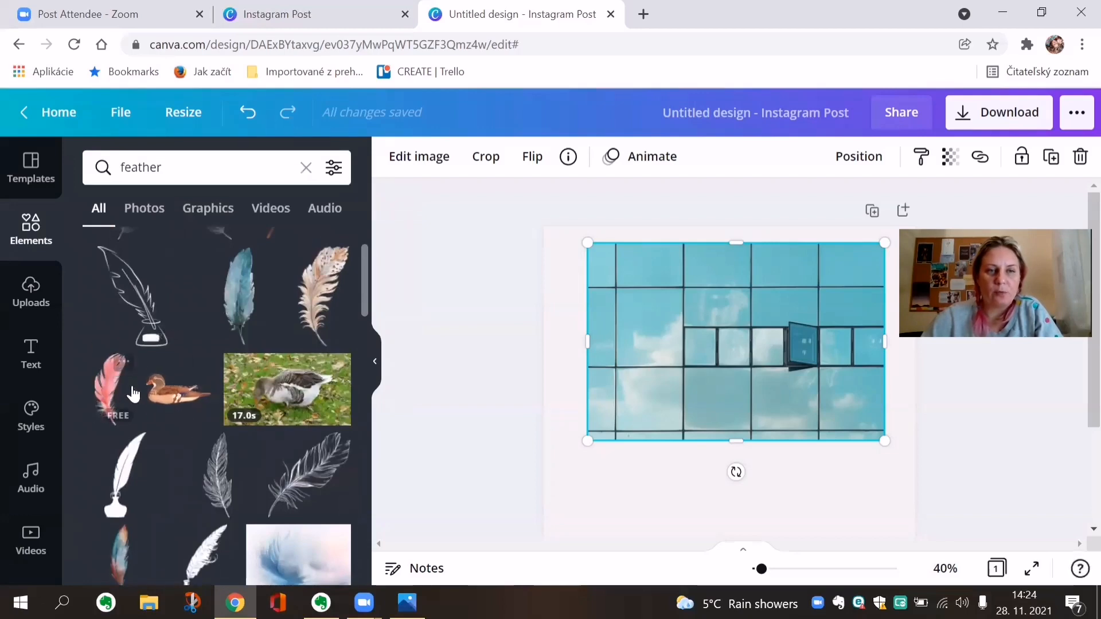
# Step: List more elements by sketchify, the creator of the pink Watercolour Feather graphic, and browse through them
pyautogui.click(124, 367)
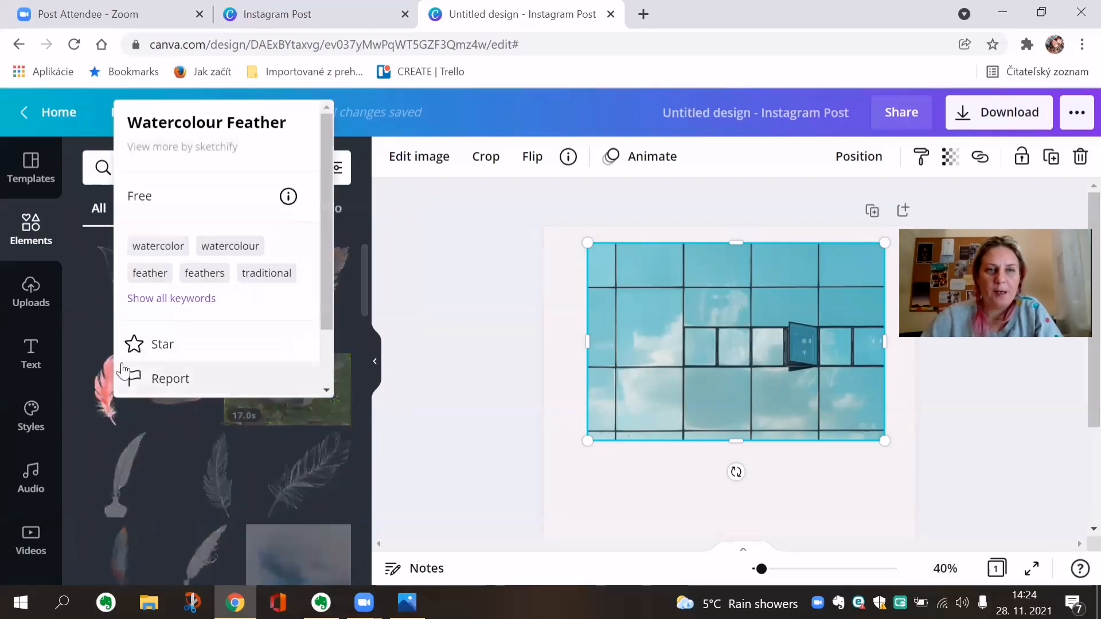
pyautogui.click(215, 150)
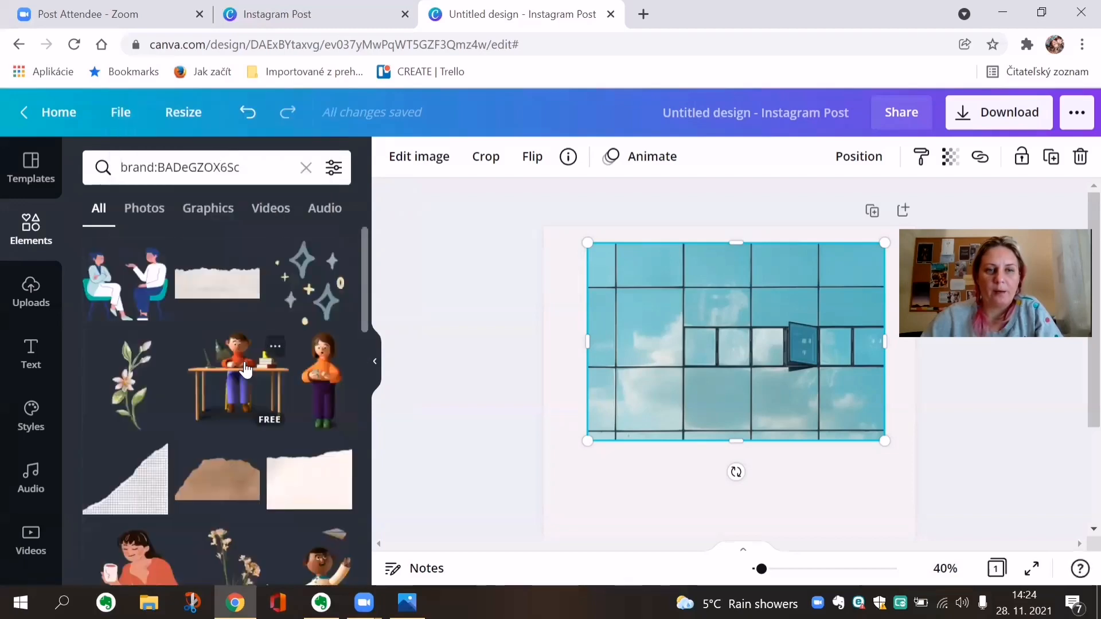
pyautogui.scroll(-10, 245, 370)
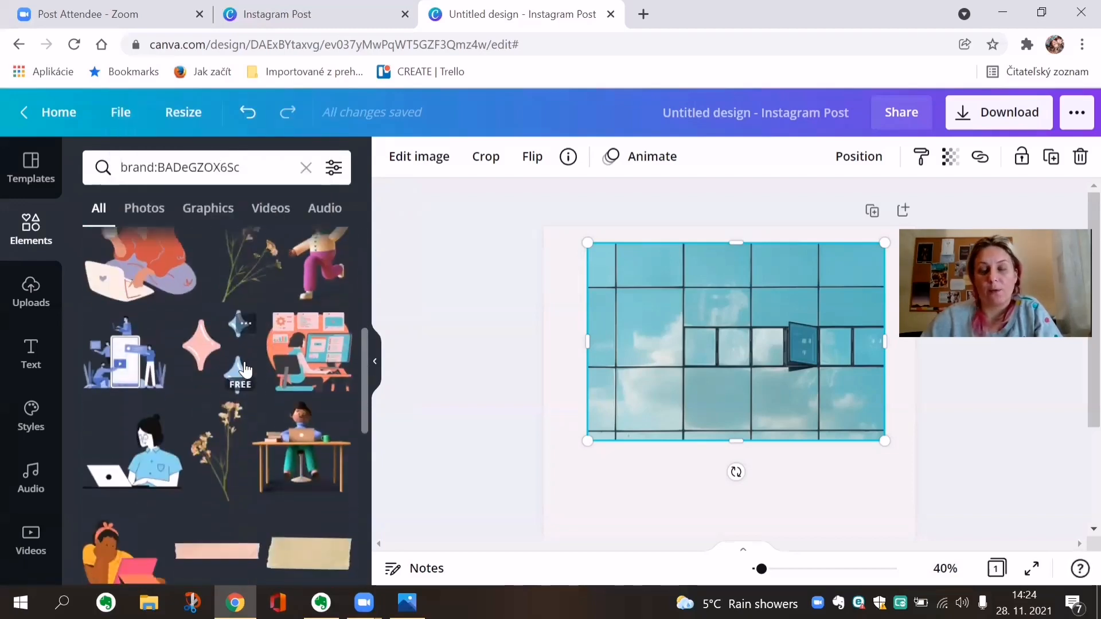
pyautogui.scroll(-5, 245, 369)
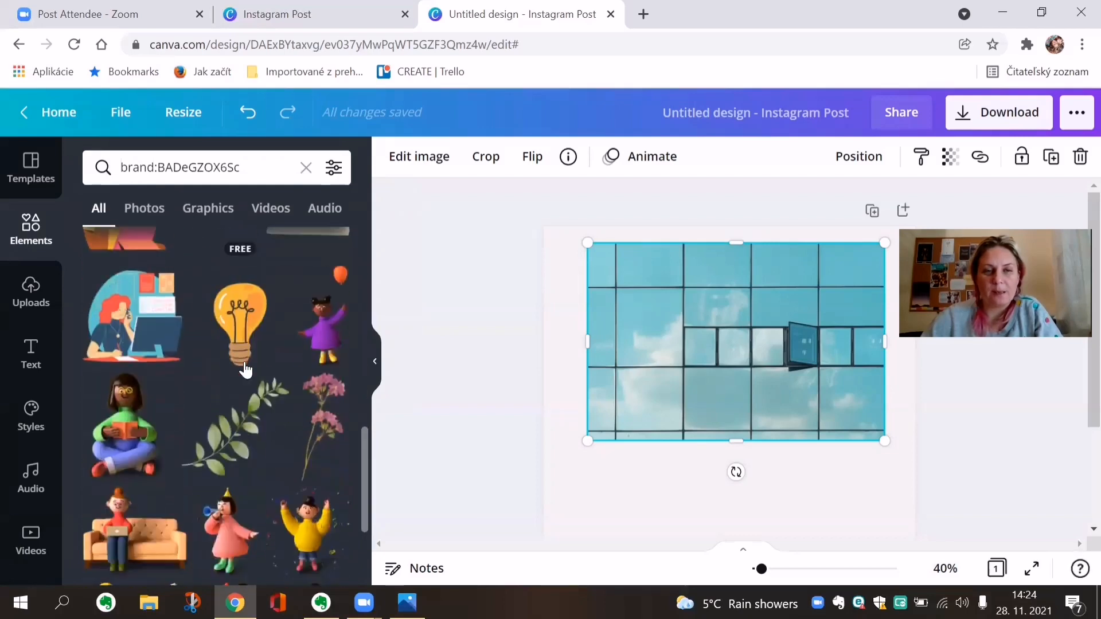
pyautogui.scroll(-5, 245, 367)
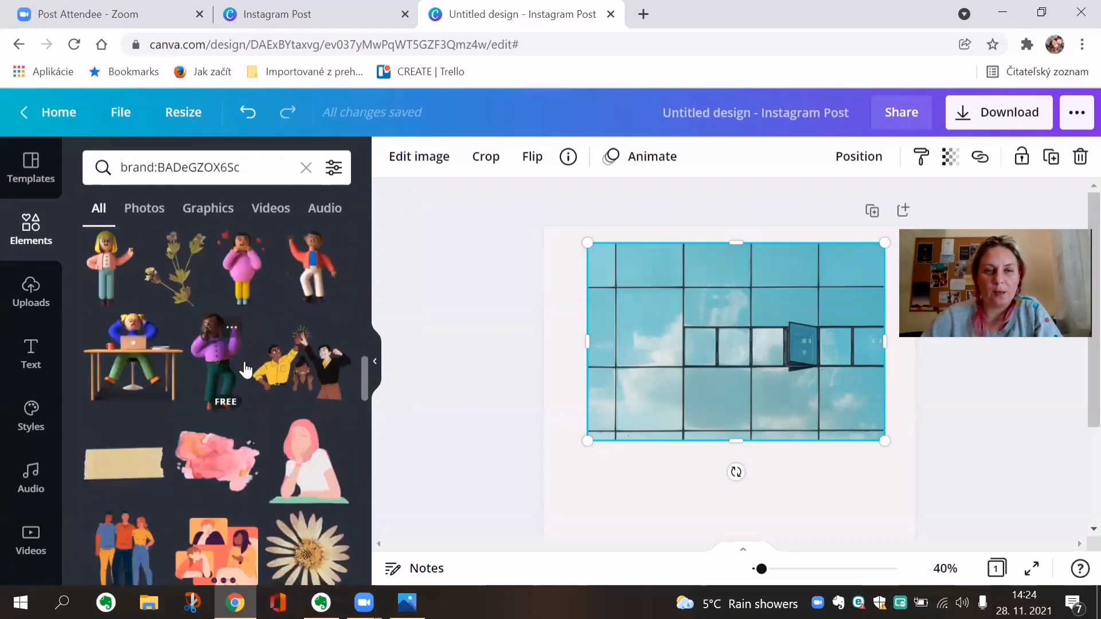
pyautogui.scroll(-5, 246, 370)
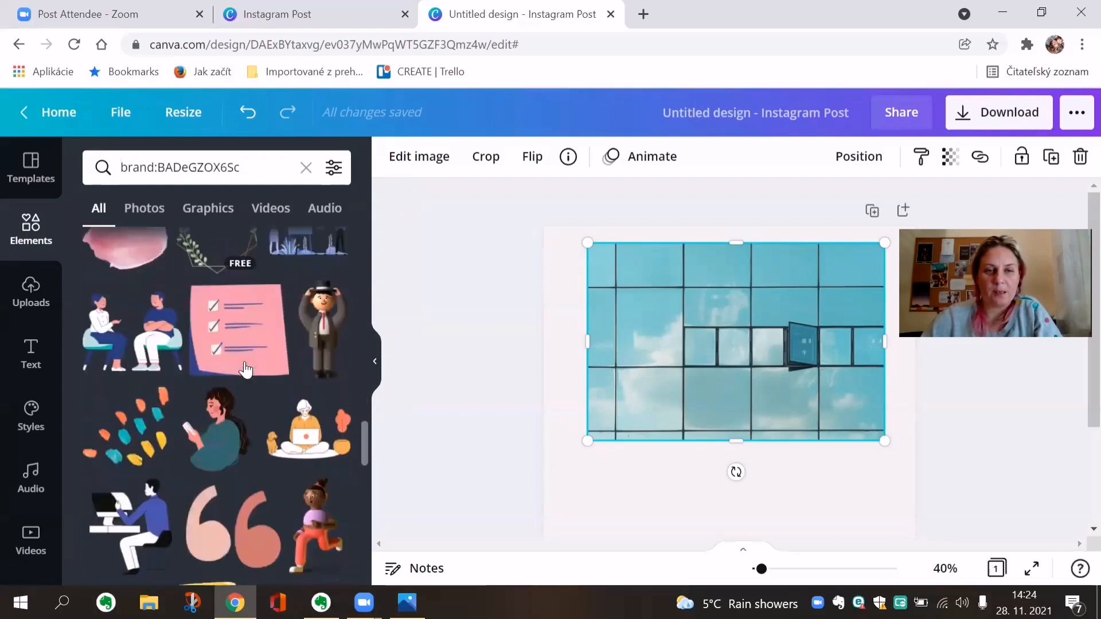
pyautogui.scroll(-5, 245, 370)
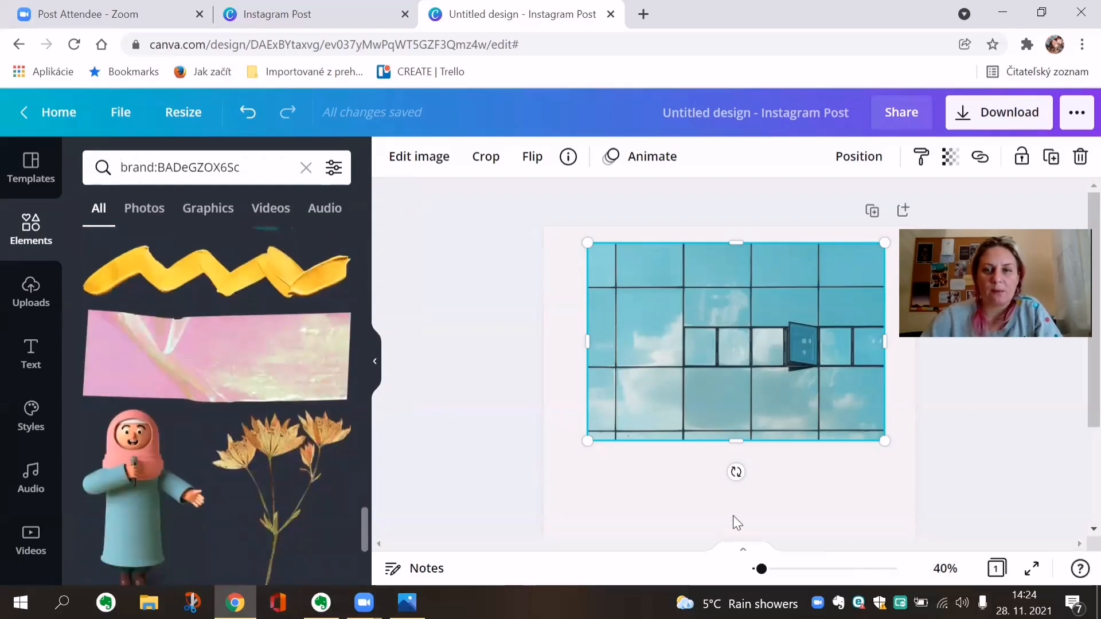
# Step: Deselect the window photo on the page and star the "Flower Plant Texture" graphic of dried yellow flowers
pyautogui.click(733, 515)
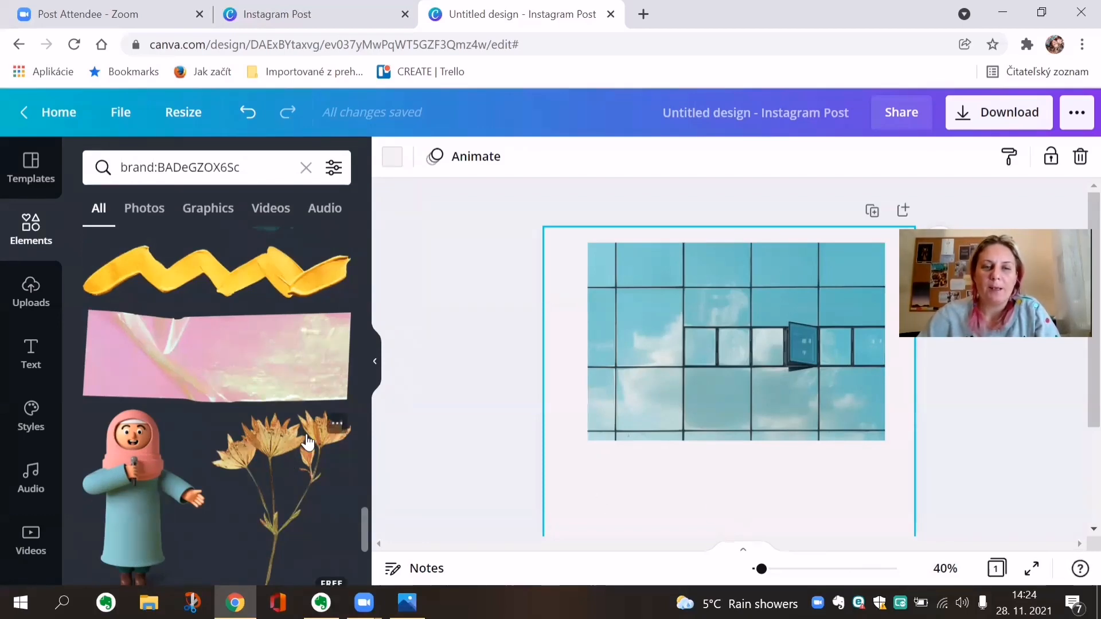
pyautogui.click(336, 423)
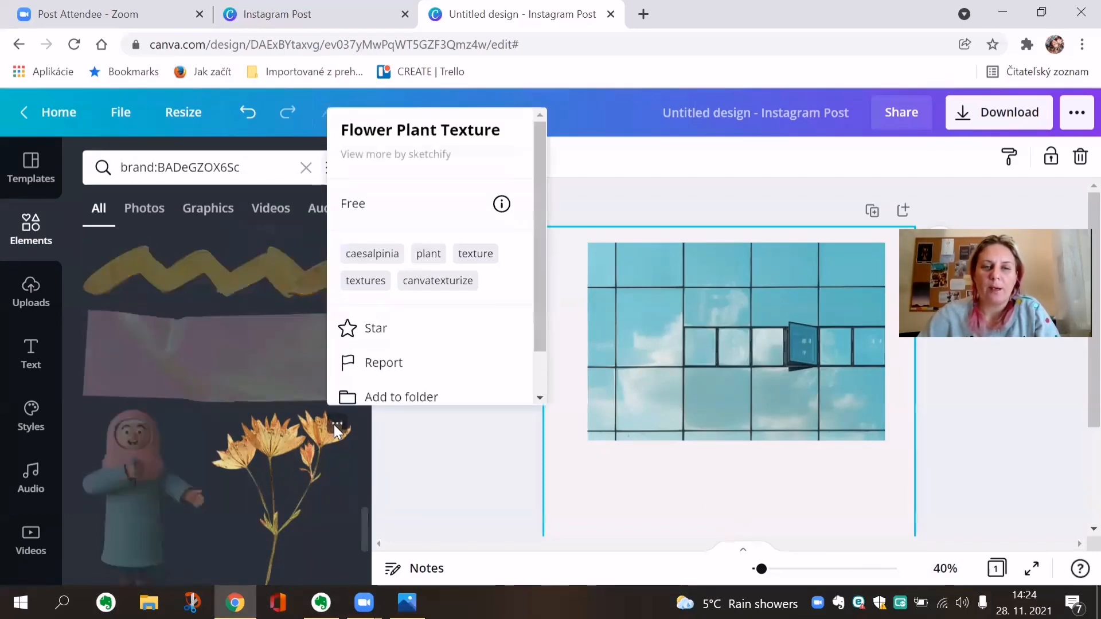
pyautogui.click(348, 331)
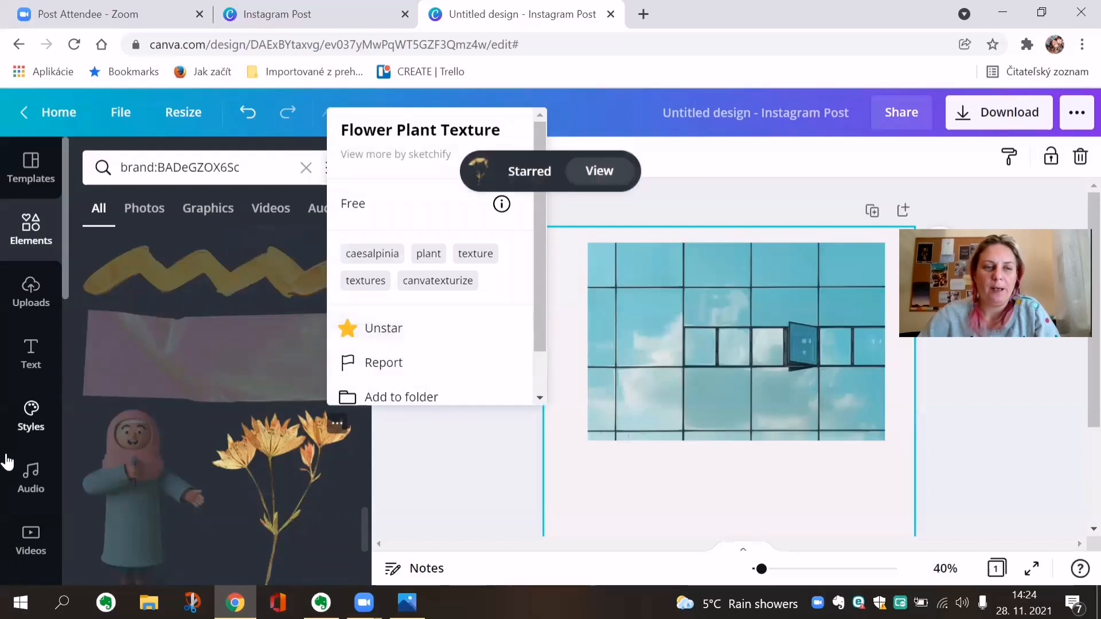
# Step: Find the design folders and open the Starred folder
pyautogui.scroll(-3, 26, 453)
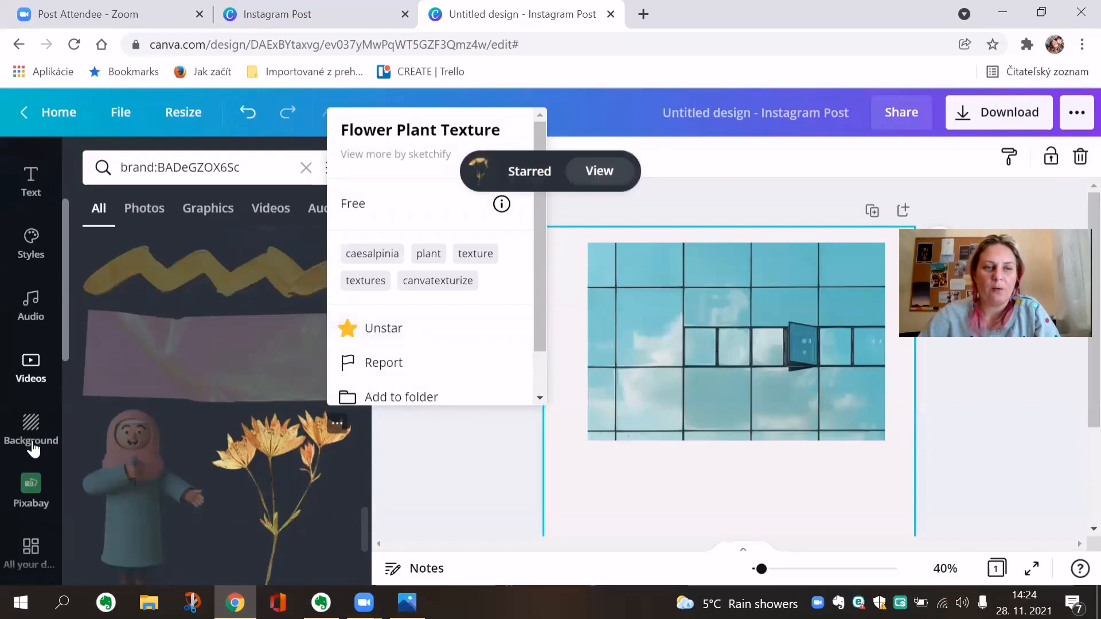
pyautogui.scroll(-5, 33, 450)
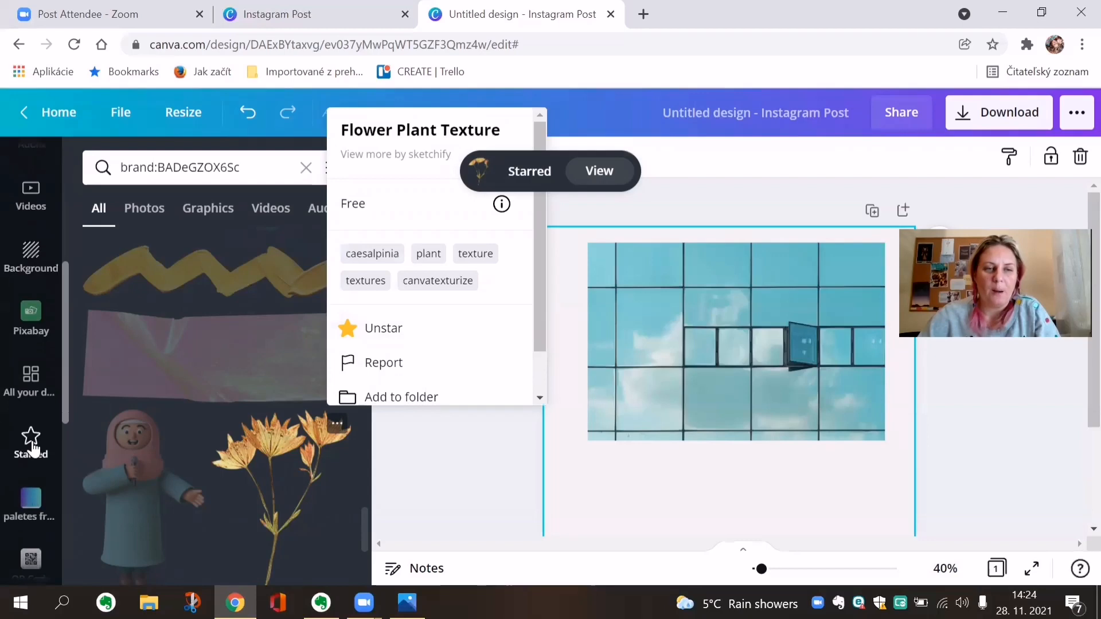
pyautogui.scroll(-5, 33, 450)
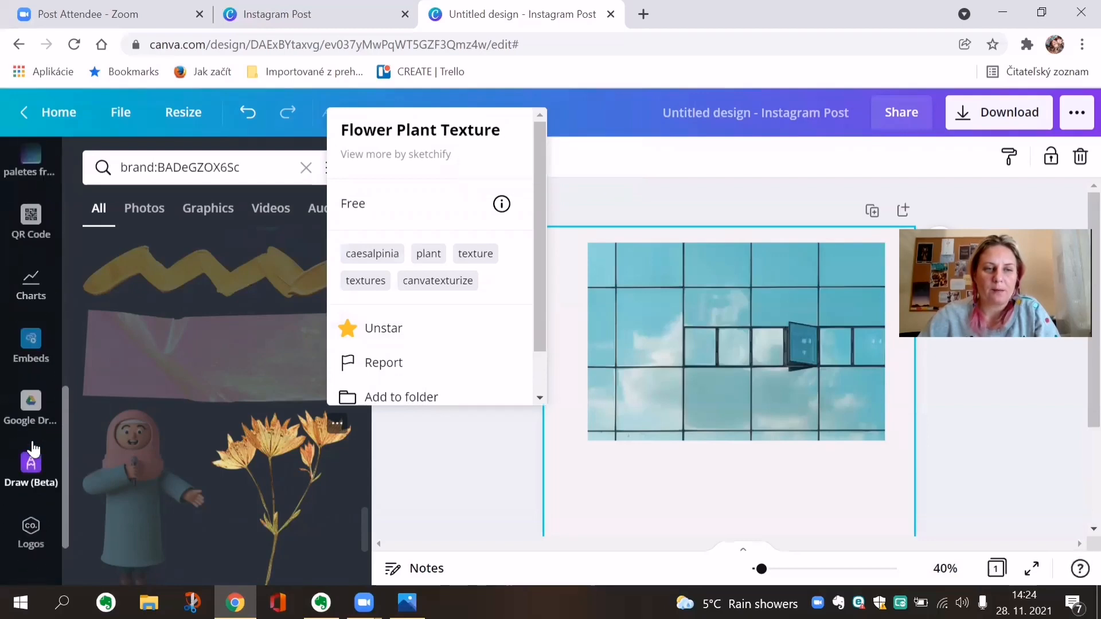
pyautogui.scroll(-1, 33, 451)
pyautogui.click(34, 496)
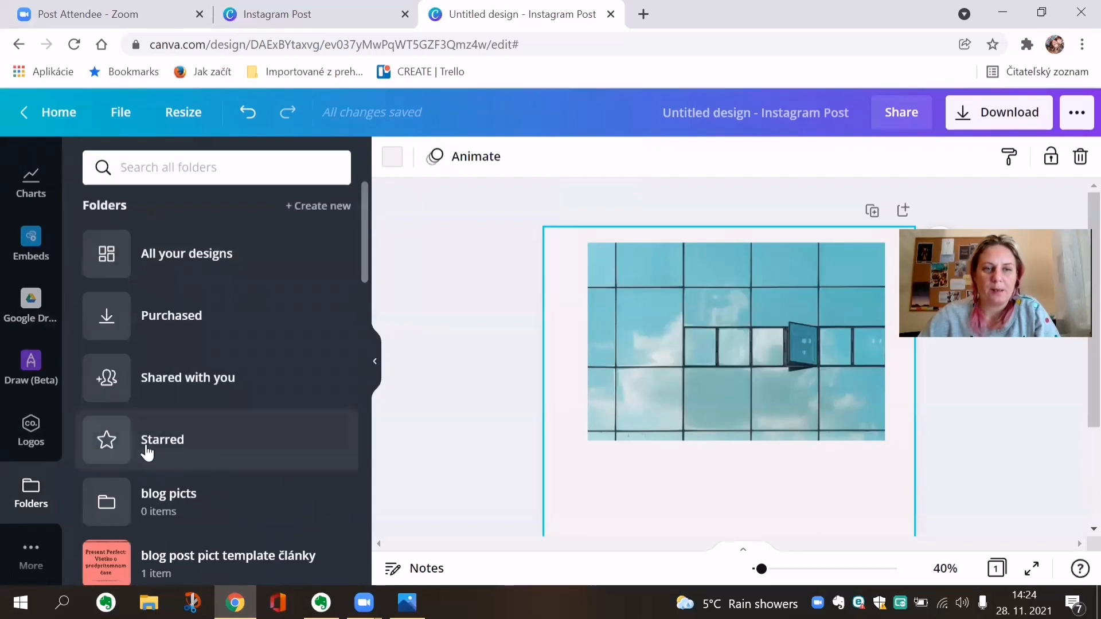
pyautogui.click(160, 449)
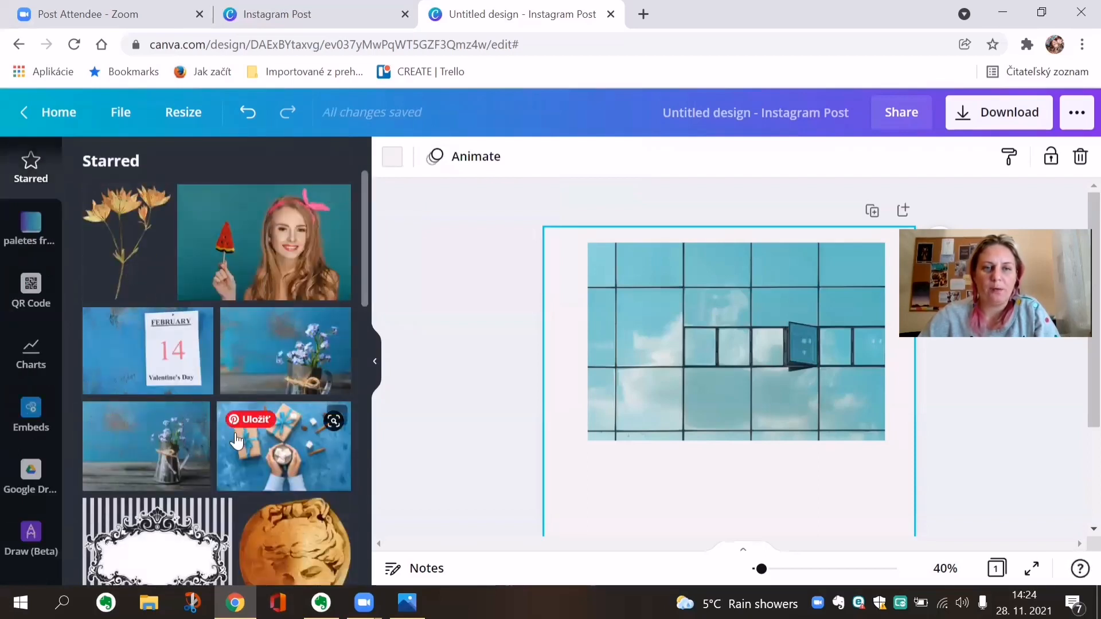
# Step: Browse the starred elements and open the details of the arched "Minimalistic frame" with sun rays
pyautogui.scroll(-3, 237, 442)
pyautogui.scroll(-2, 235, 436)
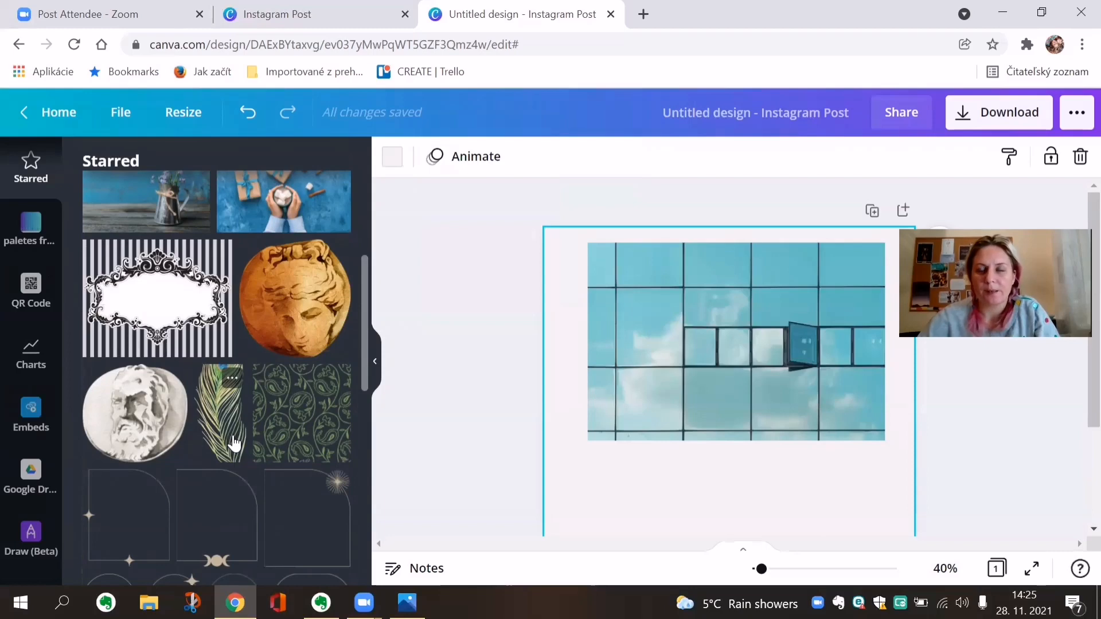
pyautogui.scroll(-5, 240, 383)
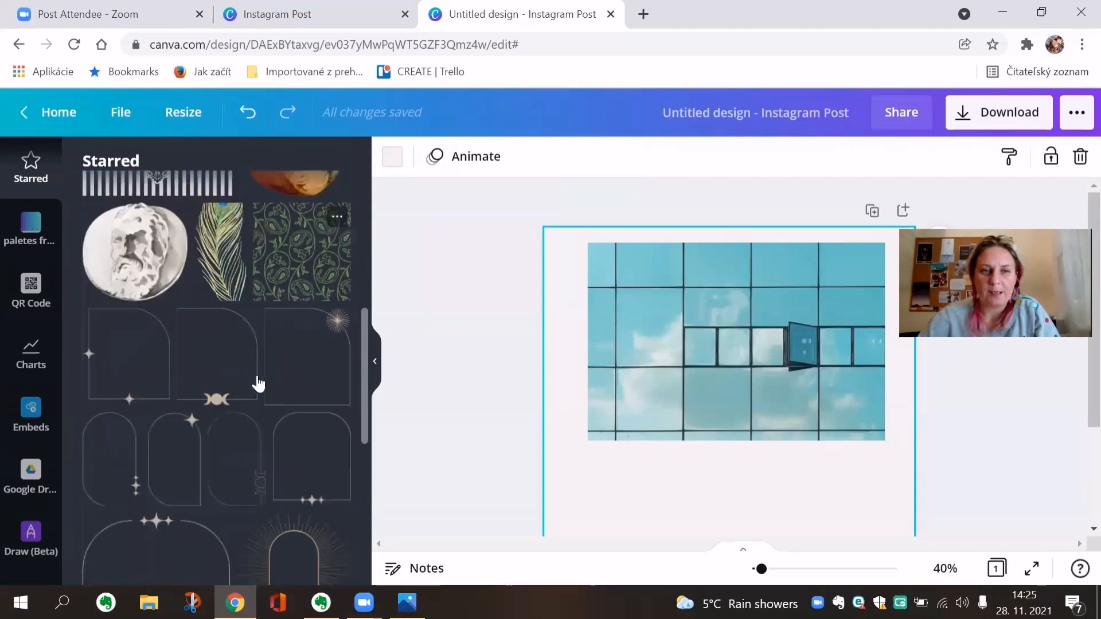
pyautogui.scroll(-3, 259, 383)
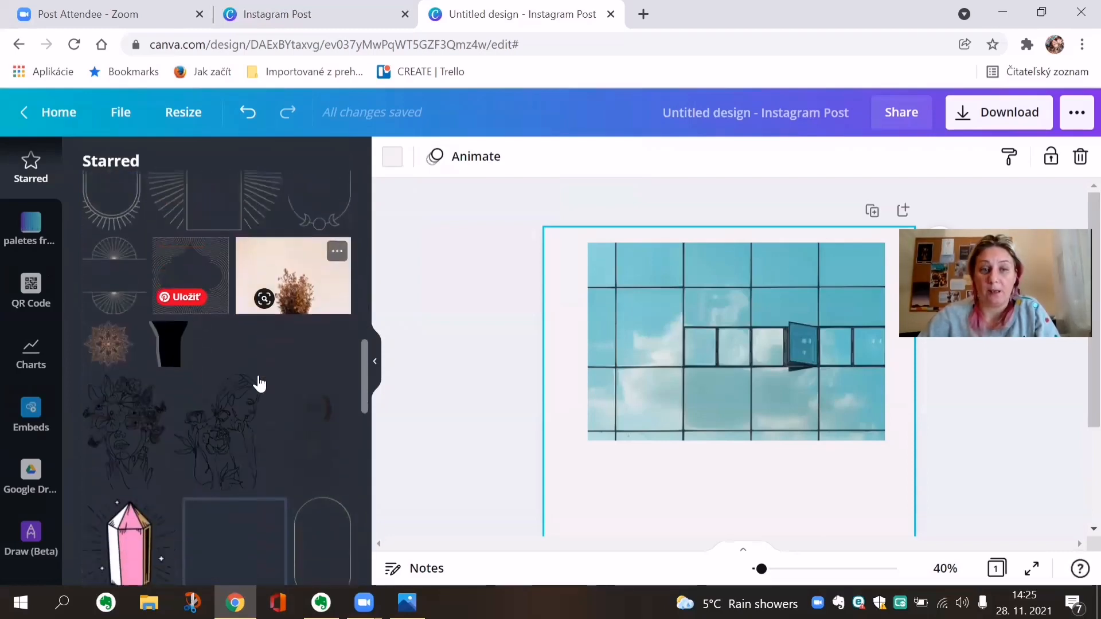
pyautogui.scroll(3, 260, 383)
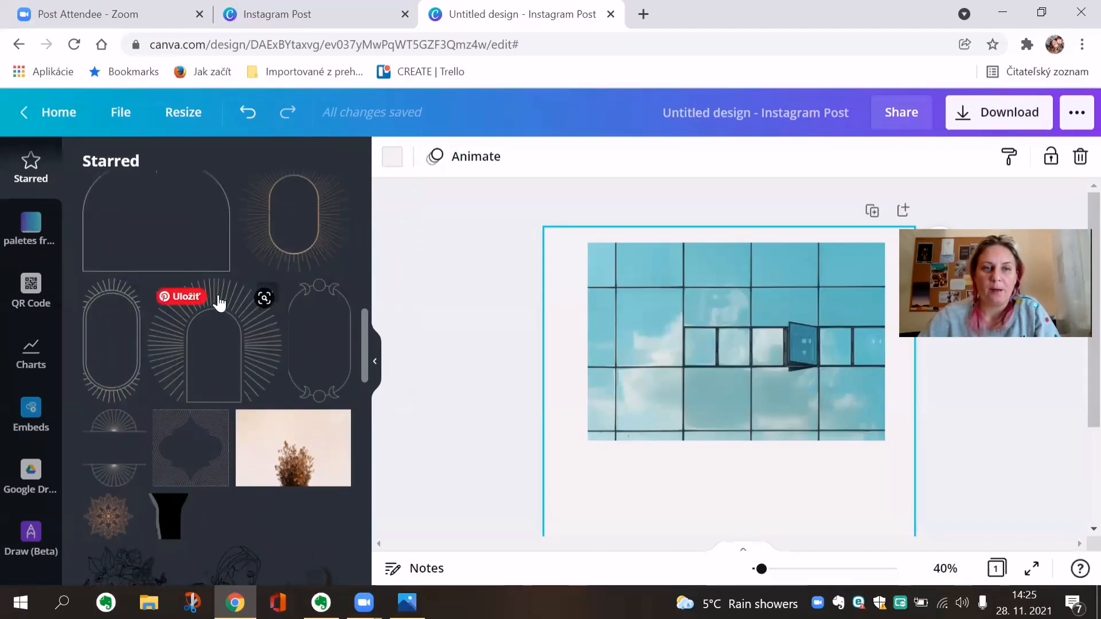
pyautogui.scroll(-1, 248, 281)
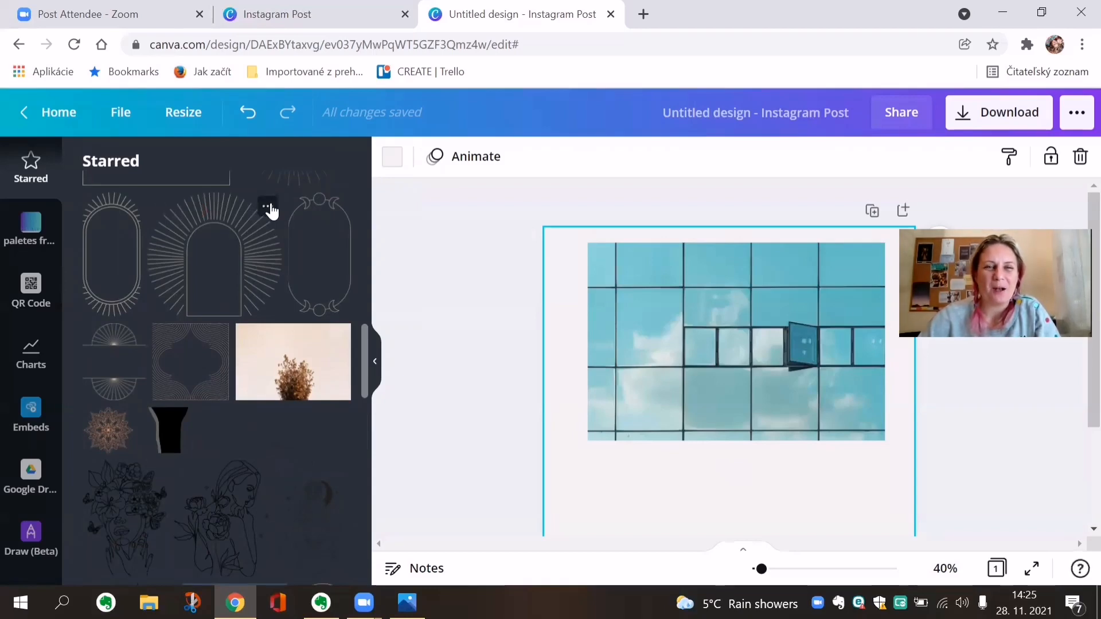
pyautogui.click(267, 207)
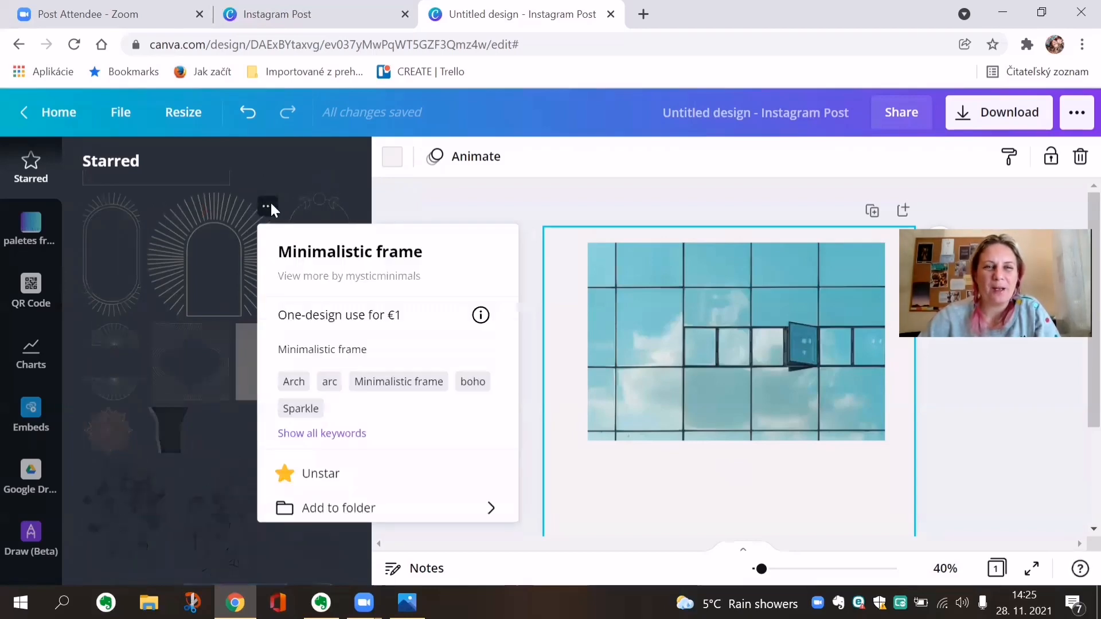
# Step: List more elements by mysticminimals, the creator of the Minimalistic frame, and highlight the creator's brand code in the search field
pyautogui.click(354, 277)
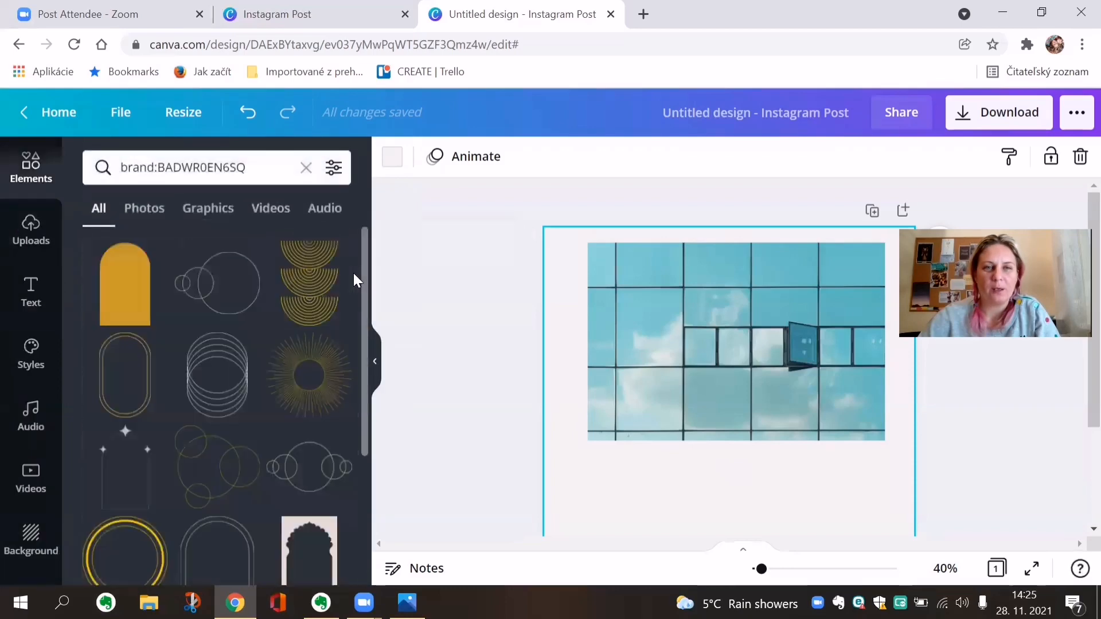
pyautogui.click(217, 171)
pyautogui.moveTo(247, 169); pyautogui.dragTo(130, 172)
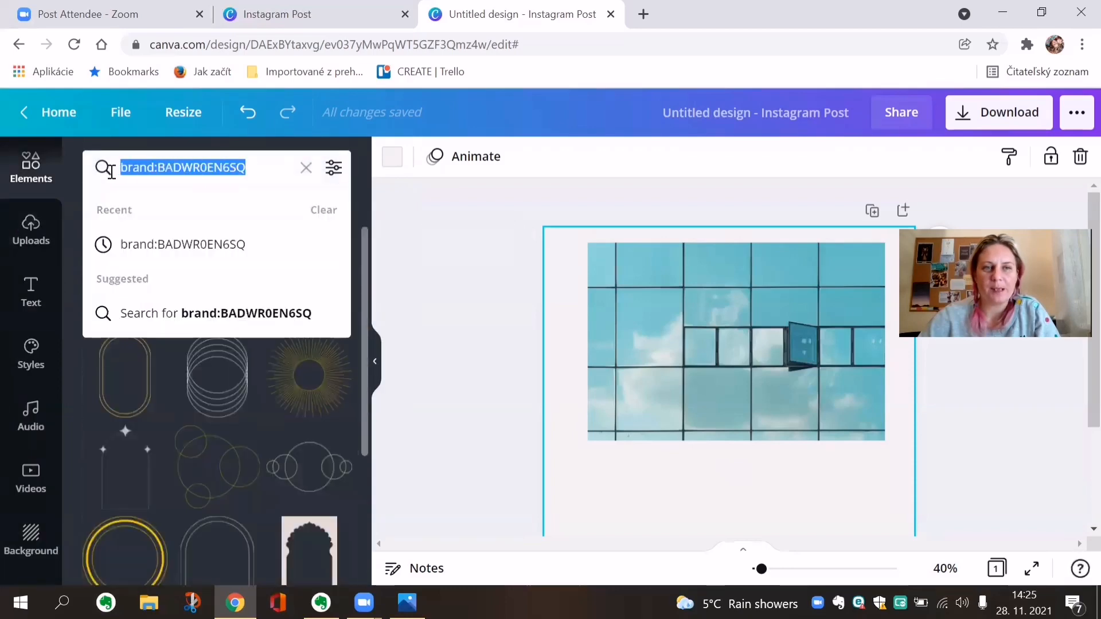
pyautogui.click(476, 364)
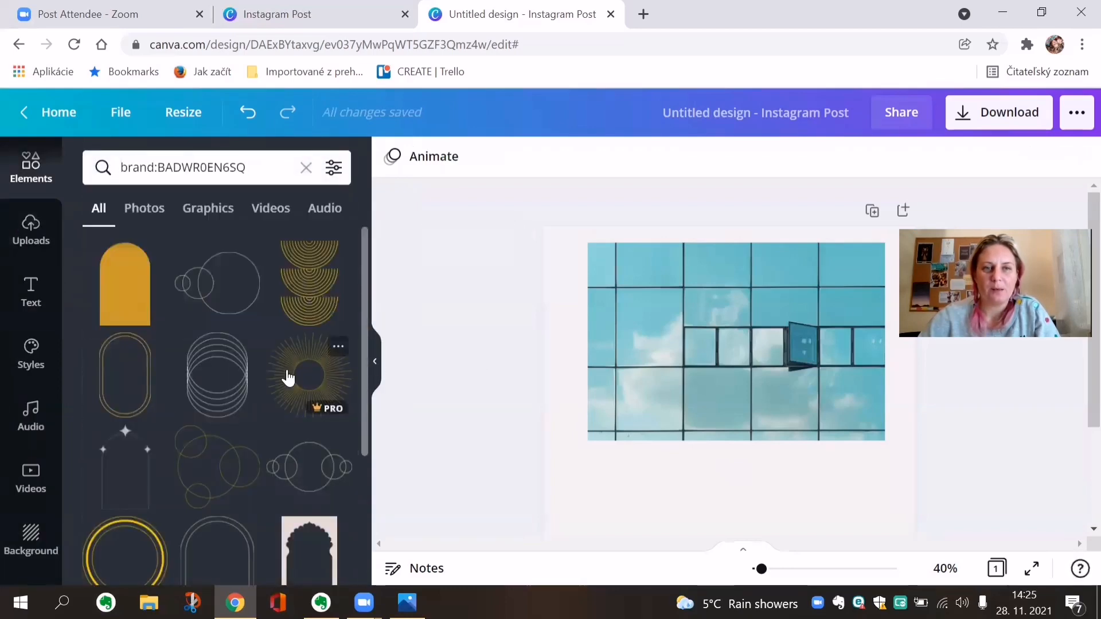
# Step: Browse through mysticminimals' arches, frames, circles and line graphics, highlighting the brand code in the search field again along the way
pyautogui.scroll(-3, 288, 379)
pyautogui.scroll(-5, 289, 378)
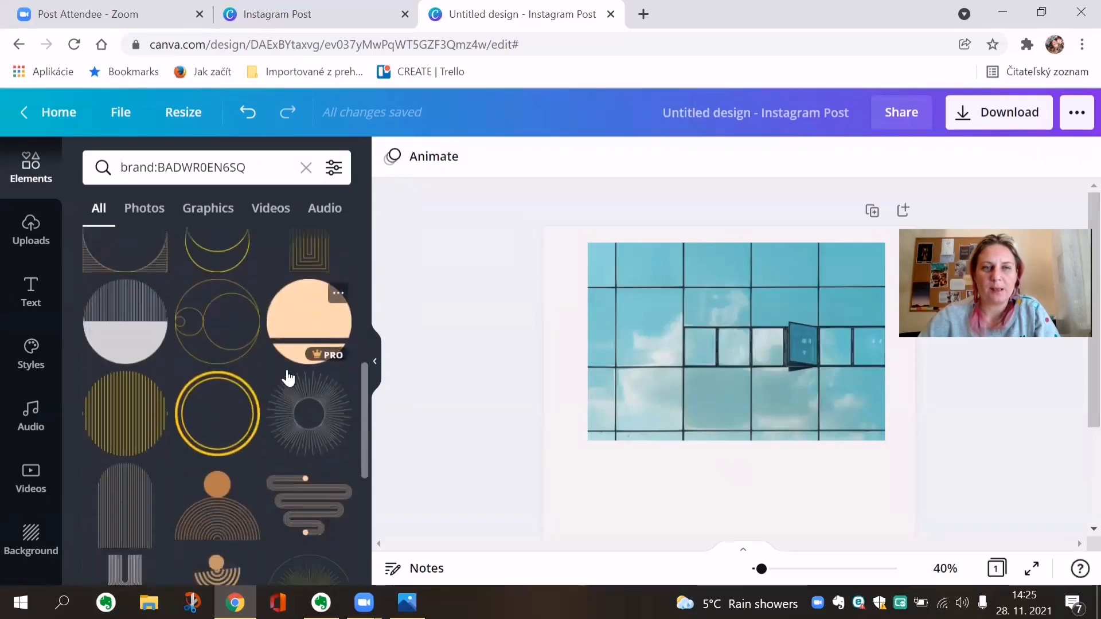
pyautogui.scroll(-5, 288, 378)
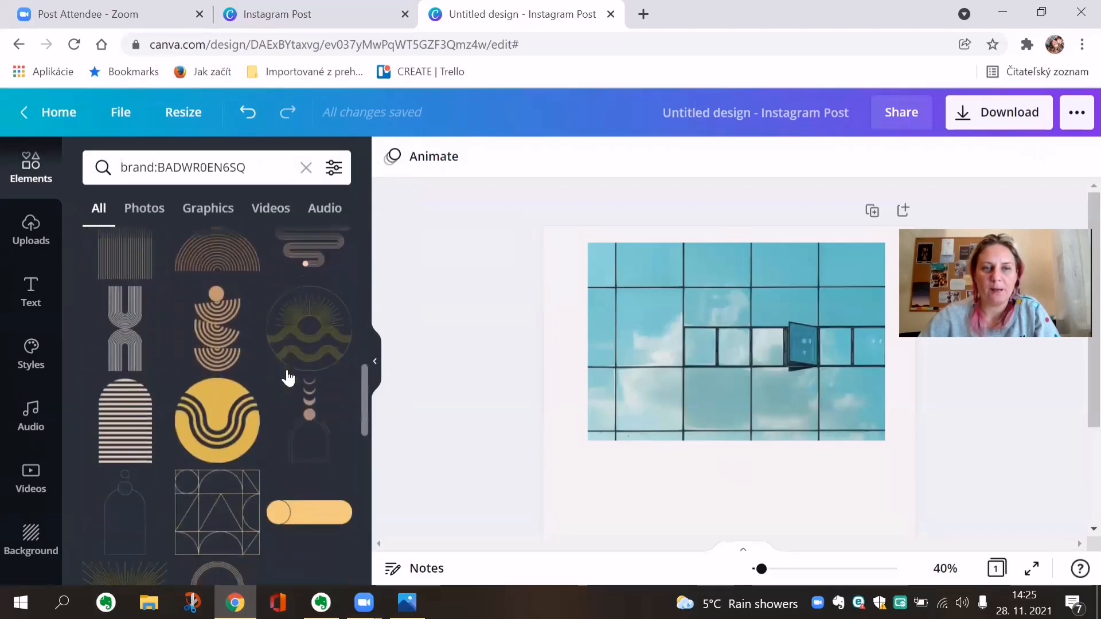
pyautogui.scroll(-5, 288, 378)
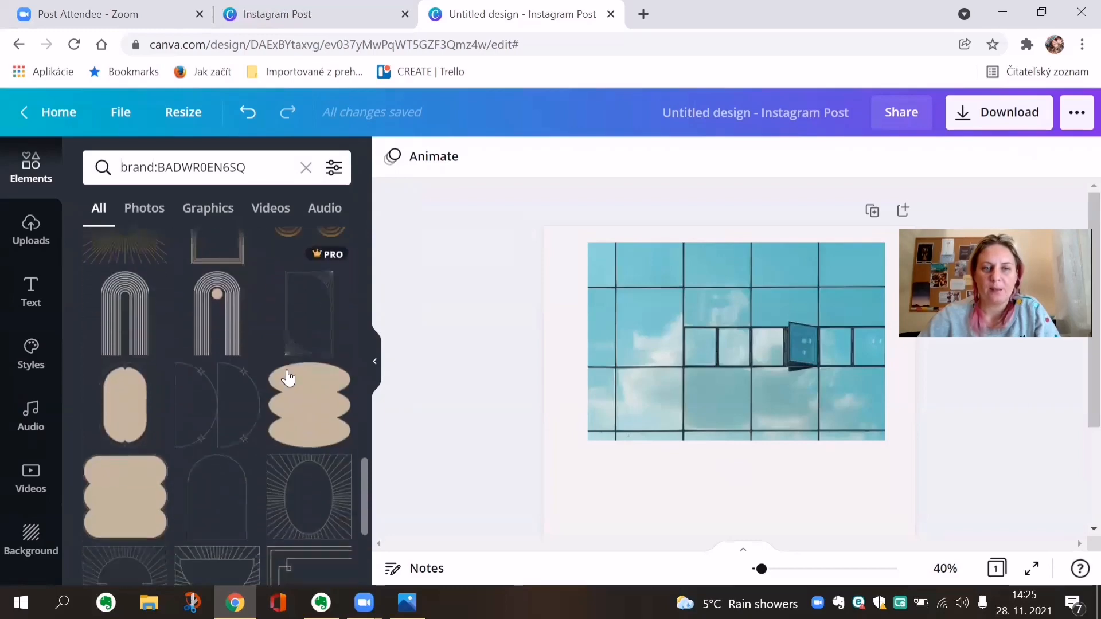
pyautogui.scroll(-3, 289, 378)
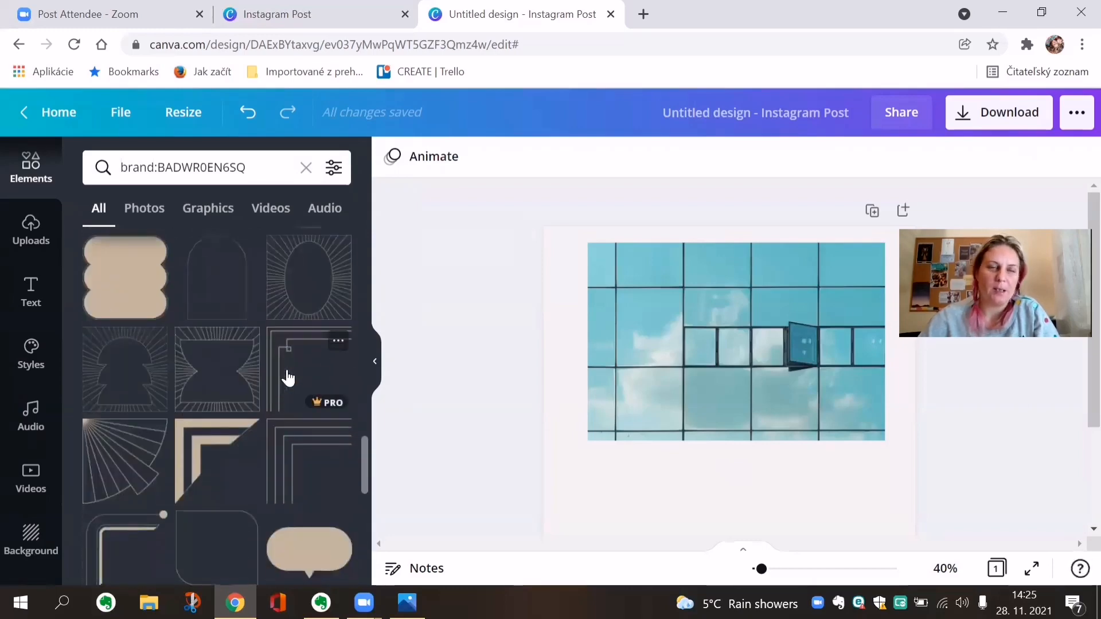
pyautogui.scroll(-6, 288, 379)
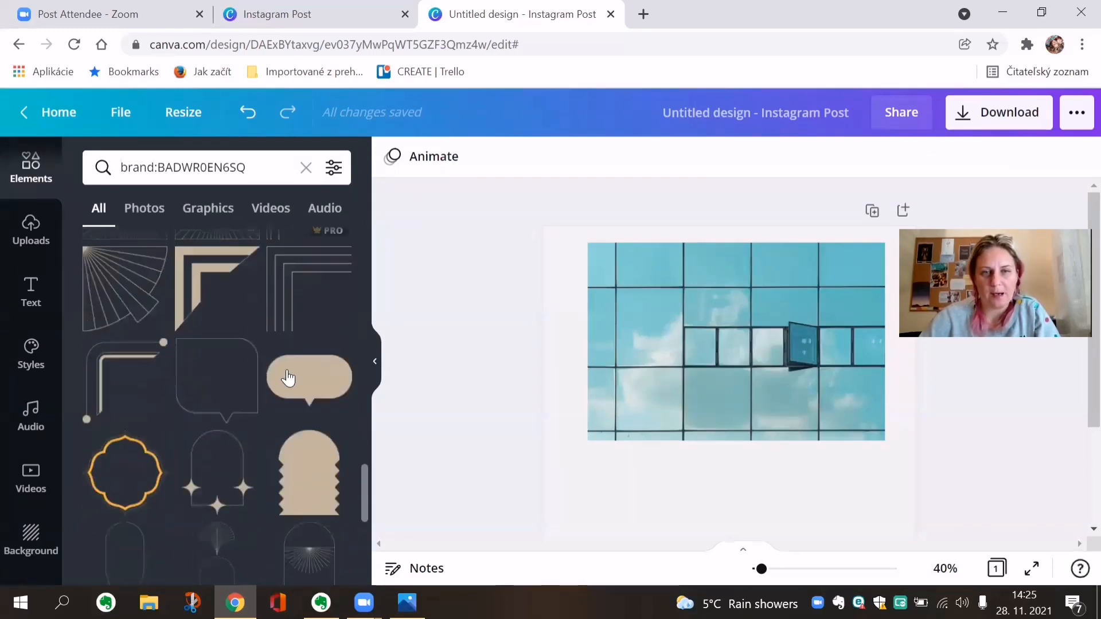
pyautogui.scroll(-8, 288, 378)
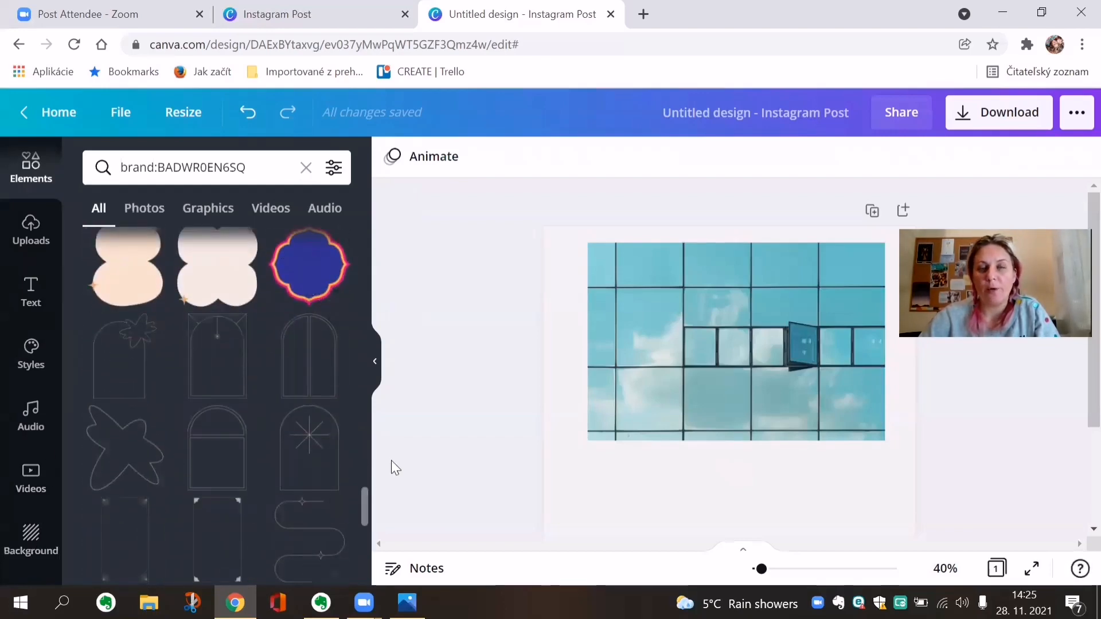
pyautogui.click(249, 173)
pyautogui.moveTo(250, 173); pyautogui.dragTo(114, 172)
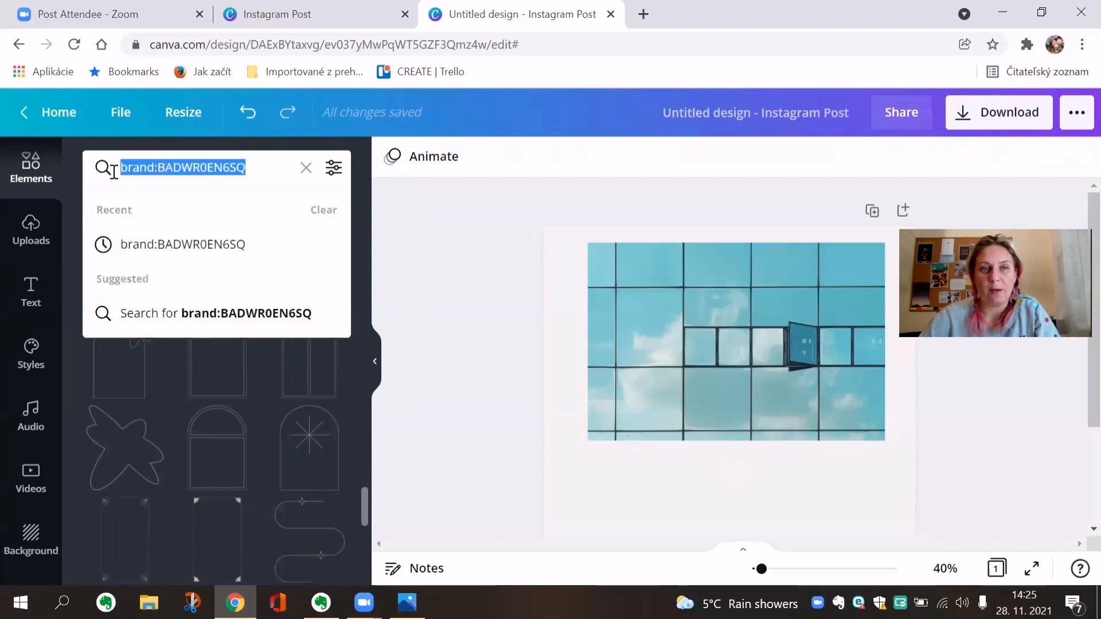
pyautogui.click(469, 351)
pyautogui.scroll(-5, 307, 433)
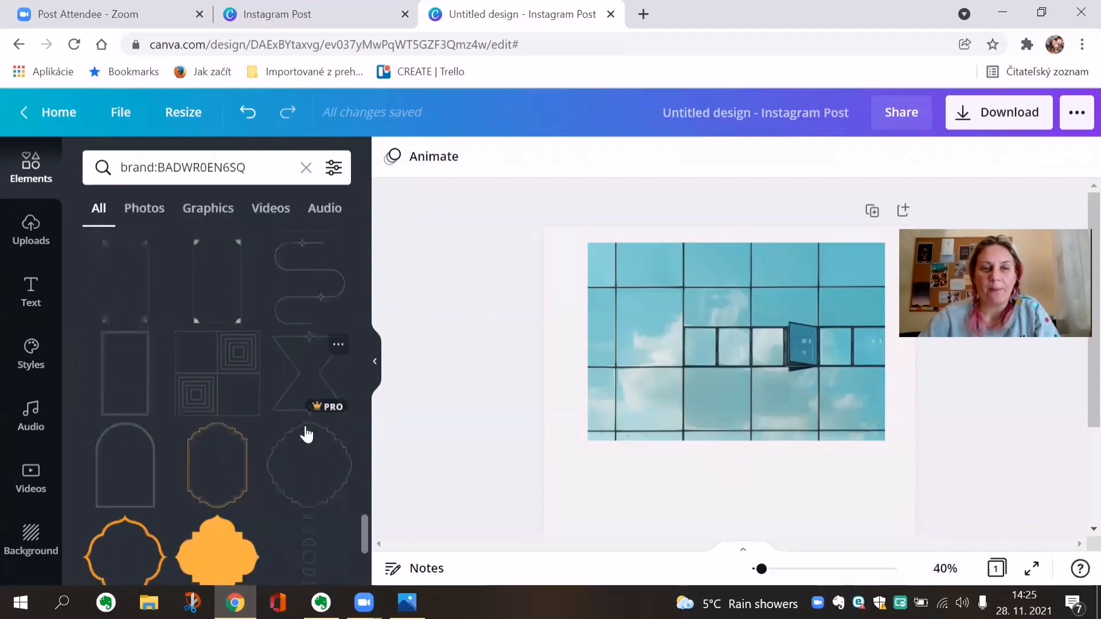
pyautogui.scroll(-12, 307, 434)
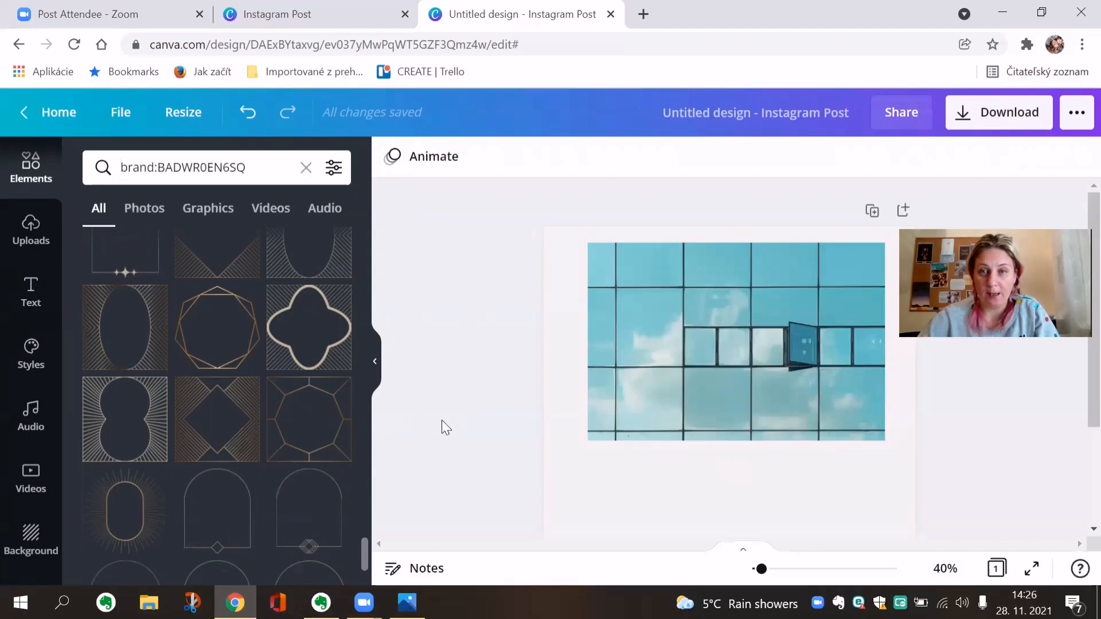
# Step: Delete the window photo from the page
pyautogui.click(665, 381)
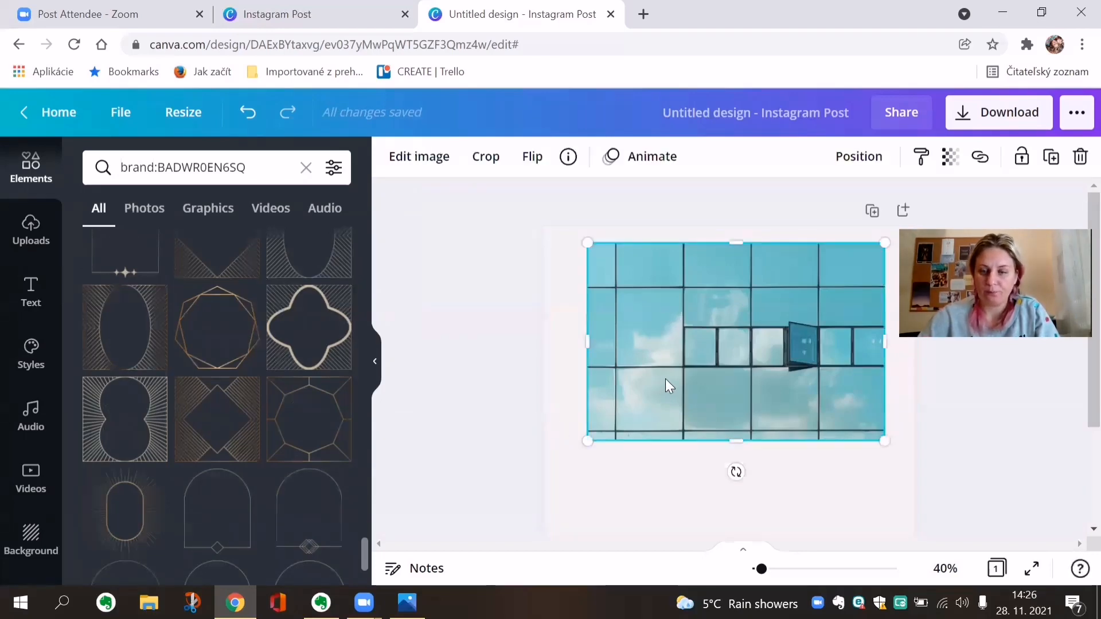
pyautogui.press('Delete')
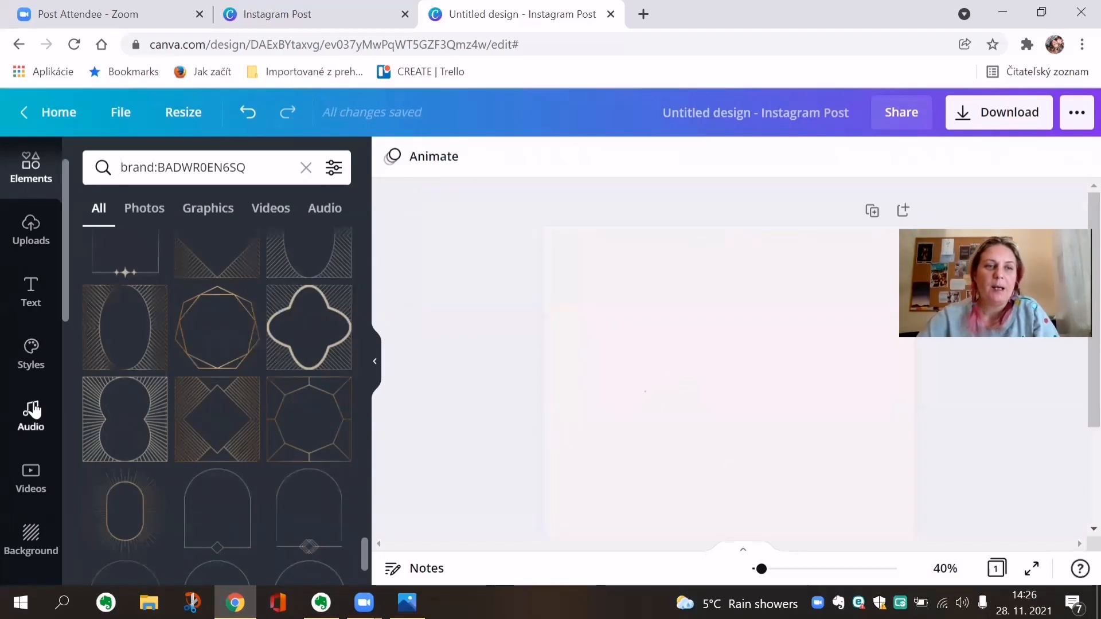
# Step: Find the additional Canva apps and look through the Apps and Integrations list
pyautogui.scroll(-3, 34, 410)
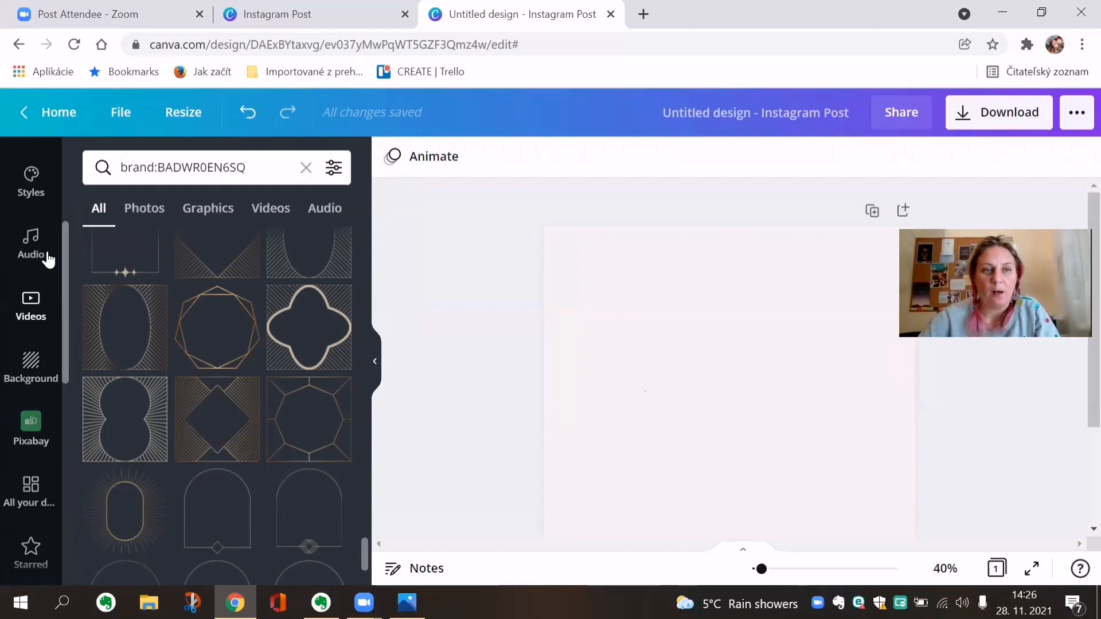
pyautogui.scroll(-7, 28, 459)
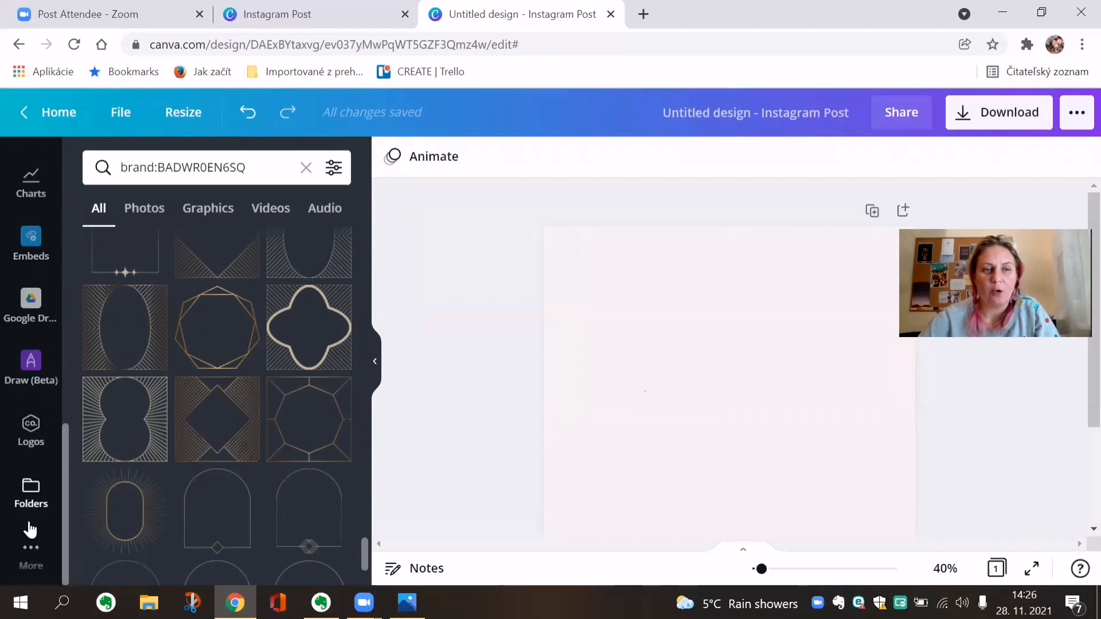
pyautogui.click(31, 553)
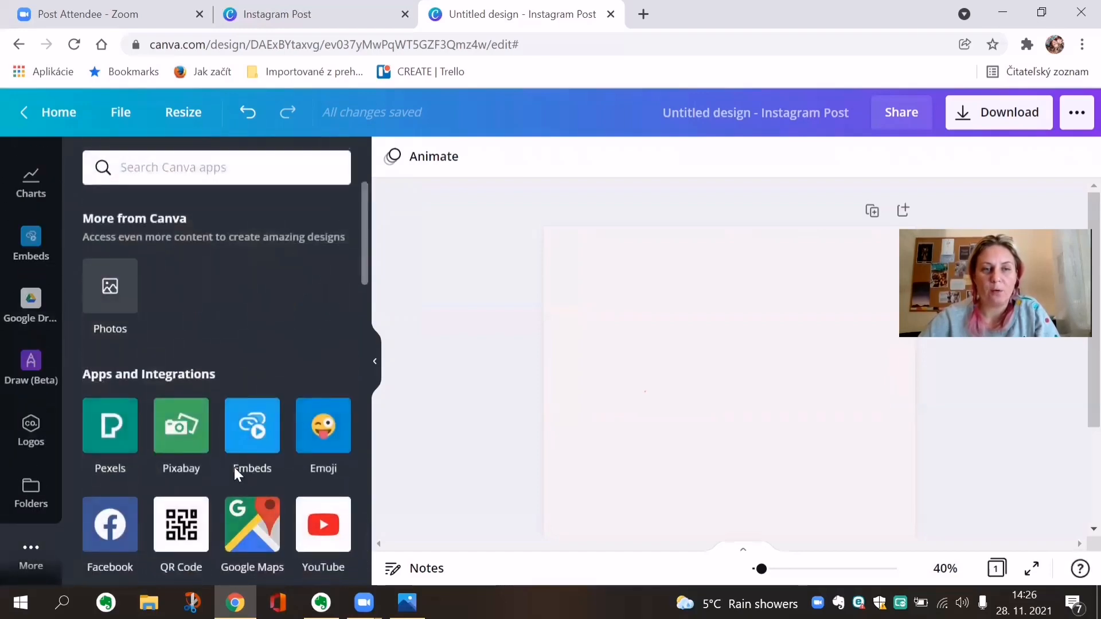
pyautogui.scroll(-3, 252, 447)
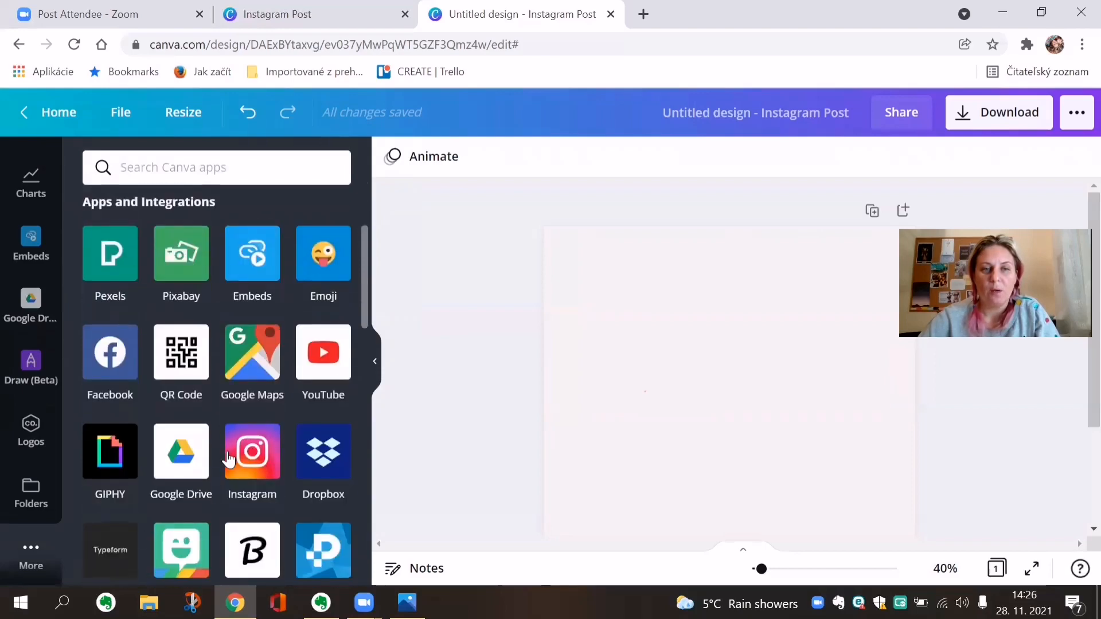
pyautogui.scroll(-3, 251, 484)
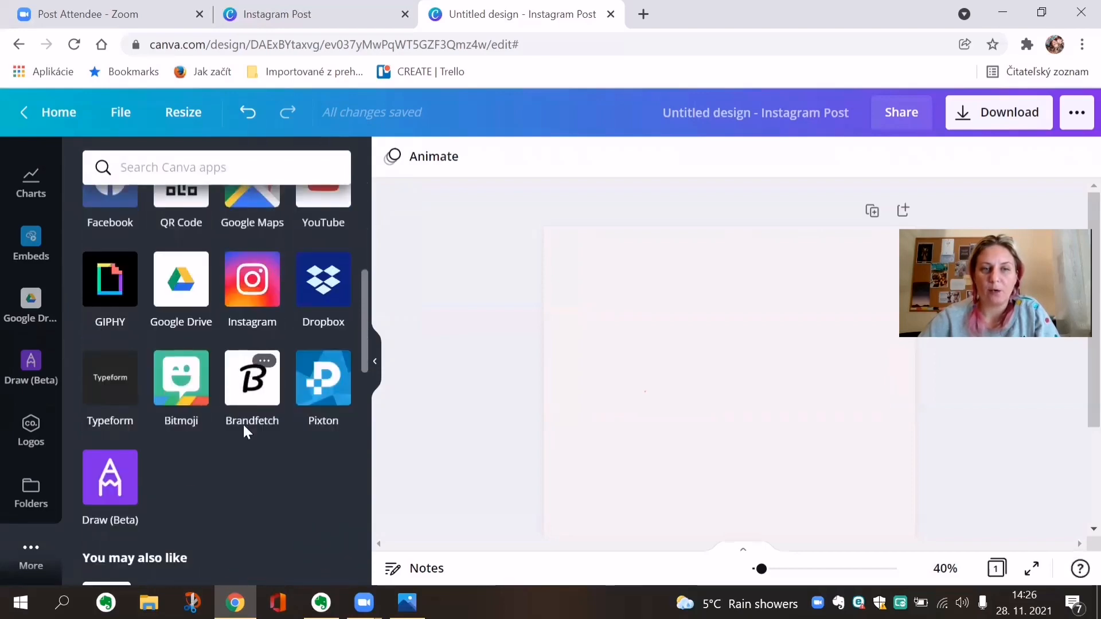
pyautogui.scroll(2, 242, 425)
pyautogui.scroll(1, 34, 439)
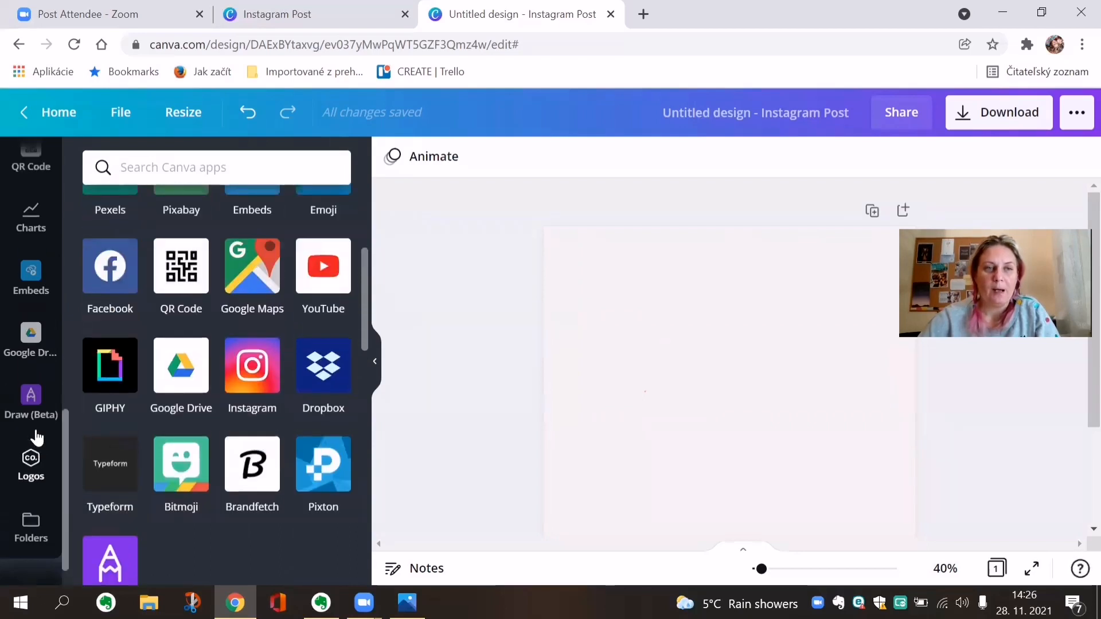
pyautogui.scroll(3, 36, 401)
pyautogui.click(33, 288)
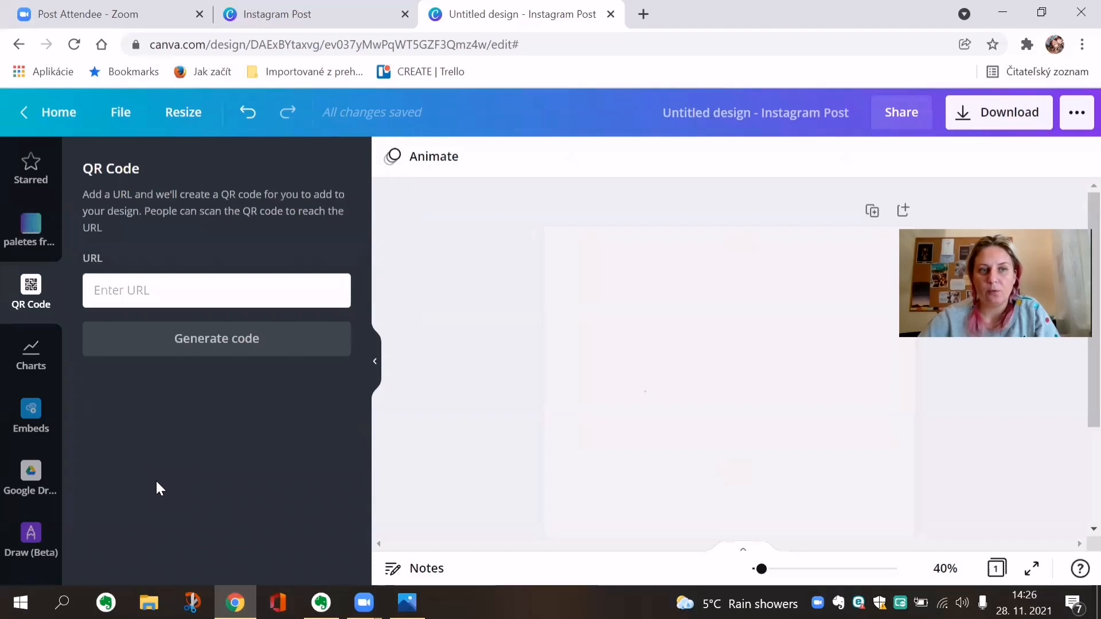
pyautogui.click(189, 286)
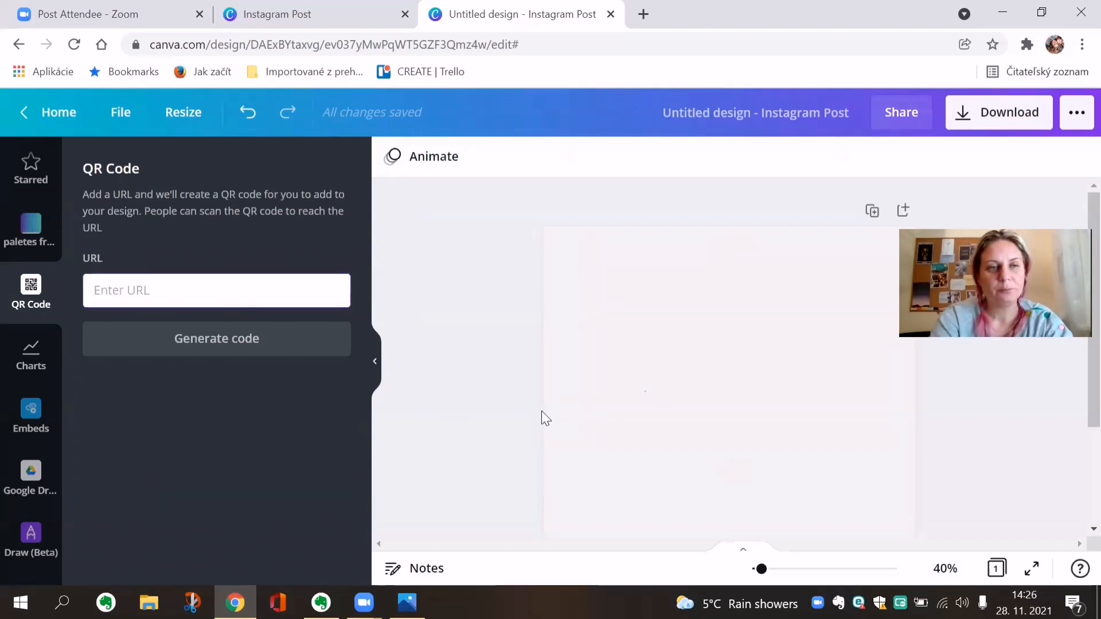
pyautogui.write('www.barbaratemplate.com')
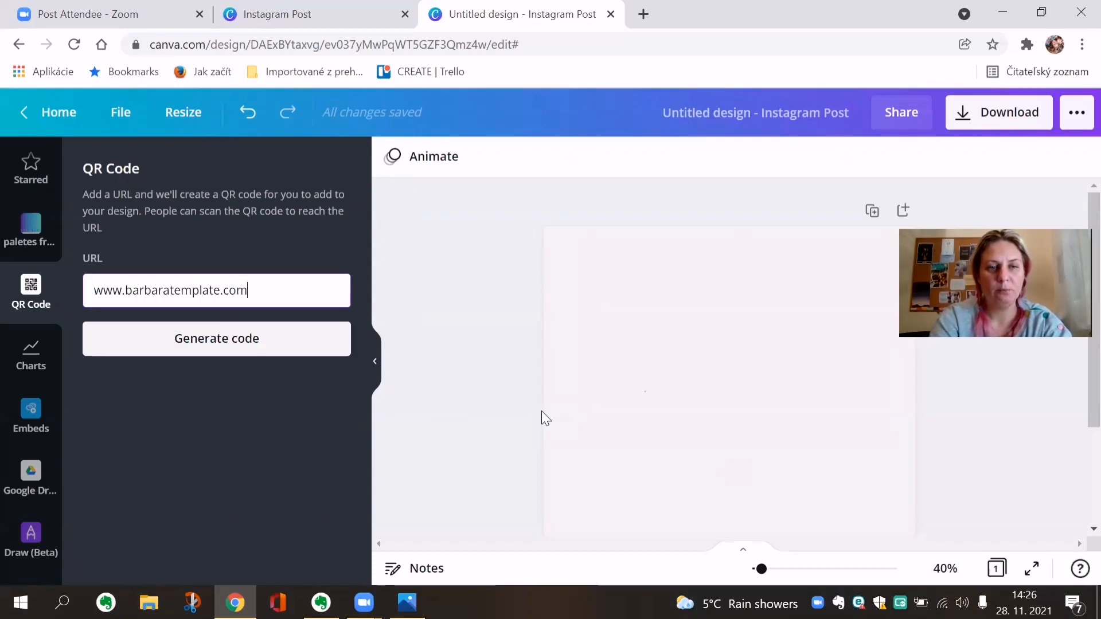
pyautogui.click(271, 337)
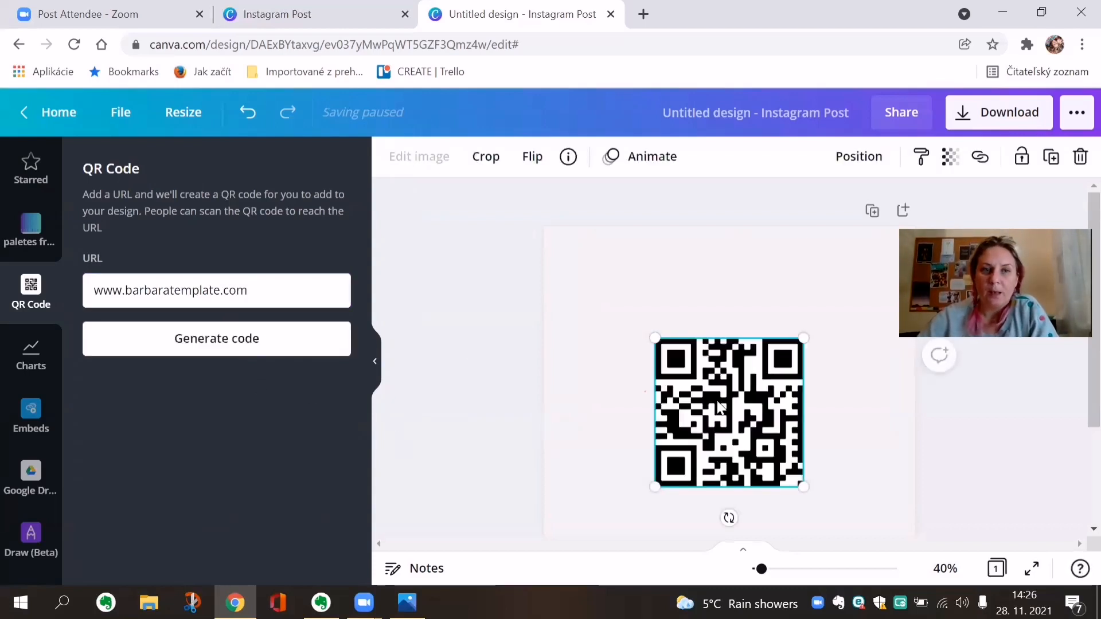
# Step: Move the QR code to the upper-left part of the page and highlight the URL it was made from
pyautogui.click(845, 442)
pyautogui.moveTo(736, 405); pyautogui.dragTo(660, 307)
pyautogui.click(759, 388)
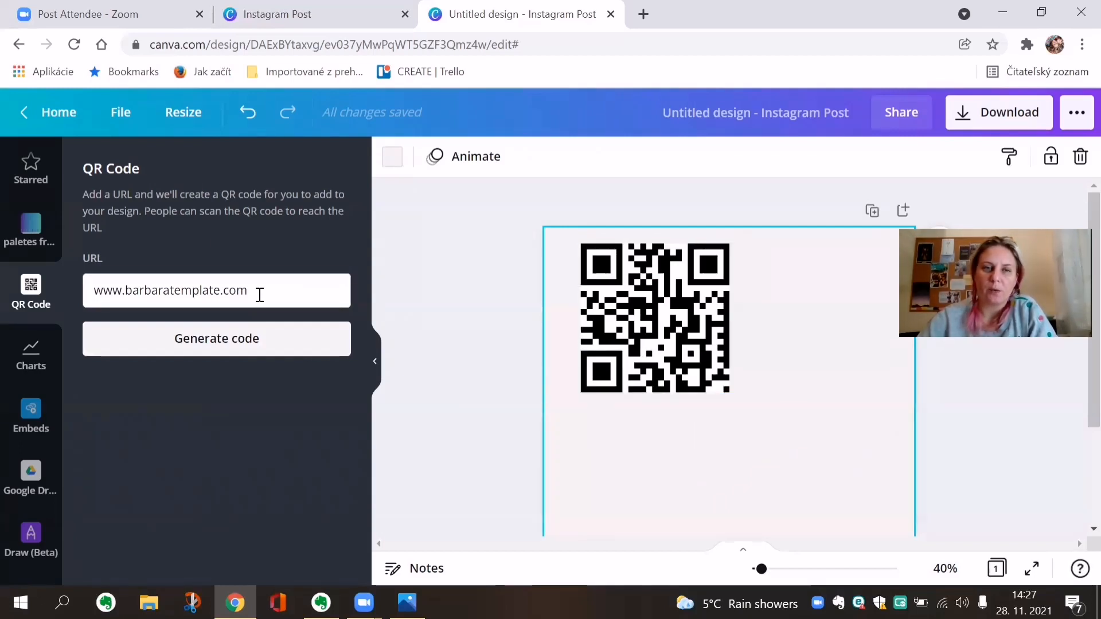
pyautogui.moveTo(248, 293); pyautogui.dragTo(78, 296)
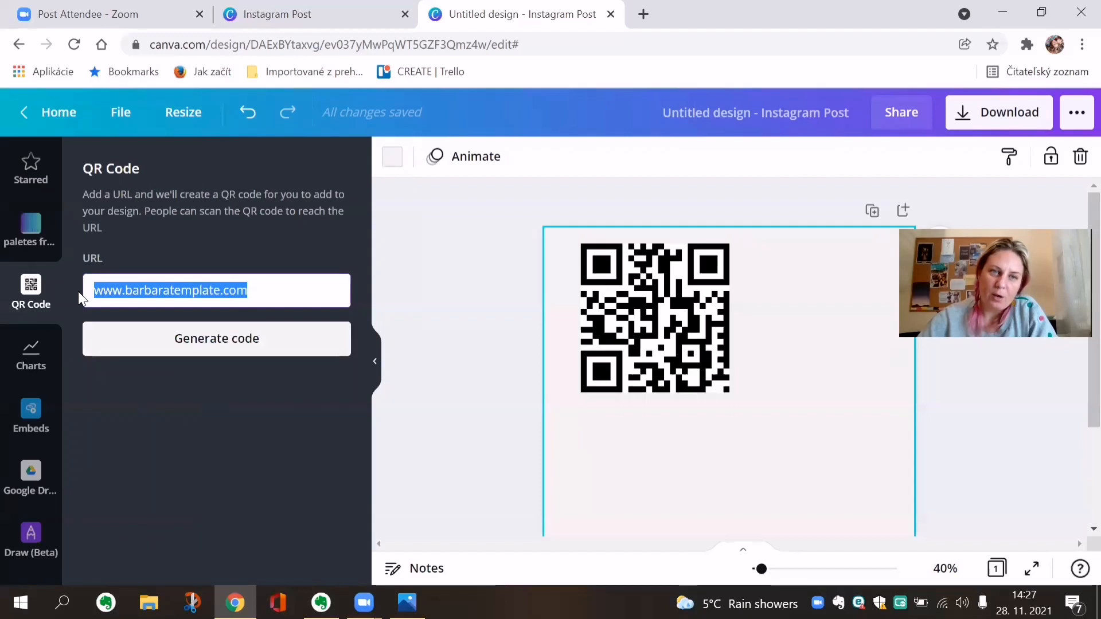
pyautogui.click(607, 442)
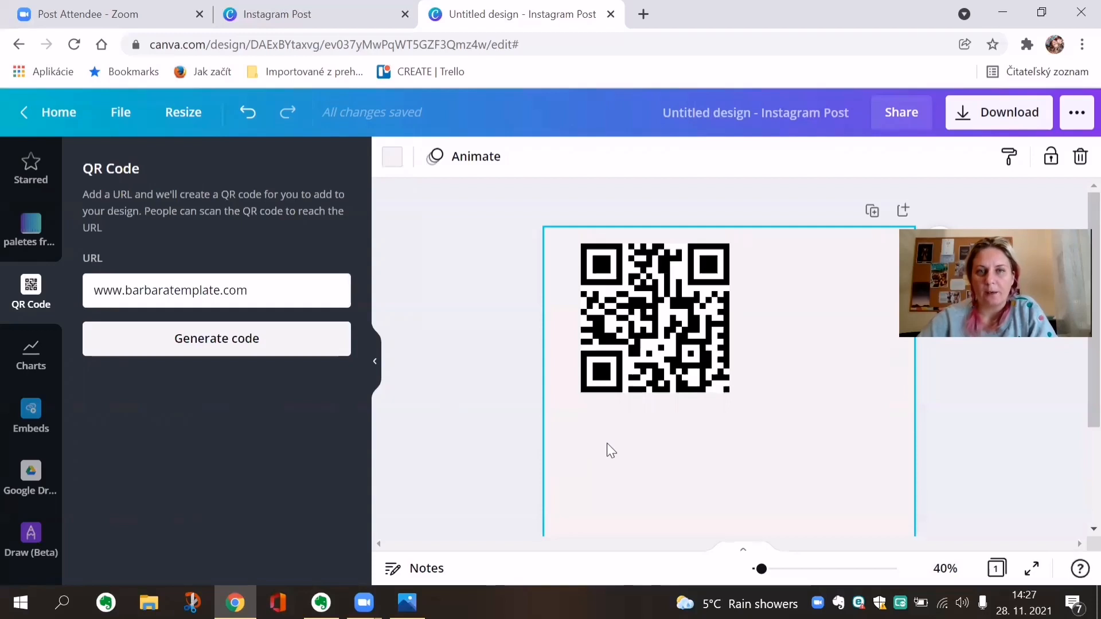
# Step: Shrink the QR code to about 192 × 192 and move it to the lower-left part of the page
pyautogui.click(643, 339)
pyautogui.moveTo(580, 243); pyautogui.dragTo(680, 320)
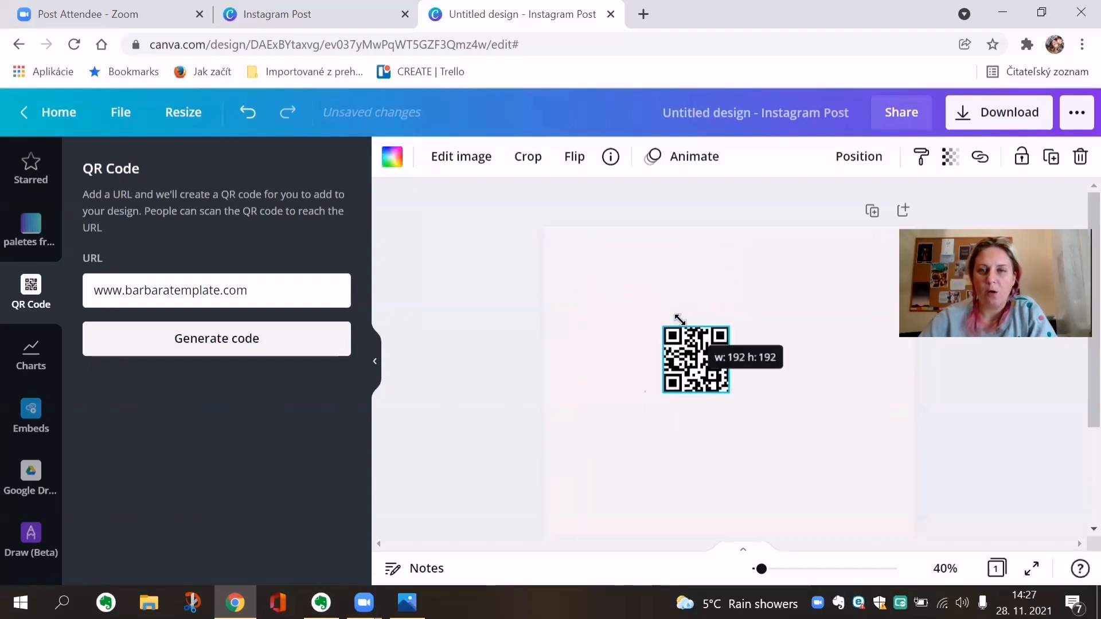
pyautogui.moveTo(691, 385); pyautogui.dragTo(650, 495)
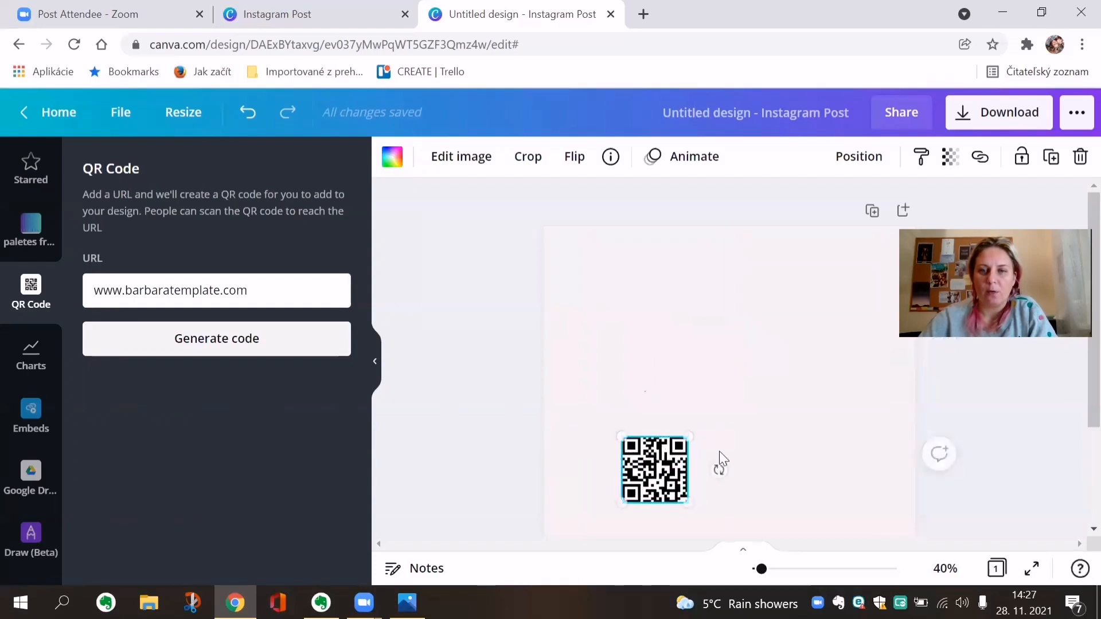
# Step: Try yellow as the QR code's background colour and replace it with the light off-white from the Dazzling Style palette
pyautogui.click(392, 164)
pyautogui.click(195, 374)
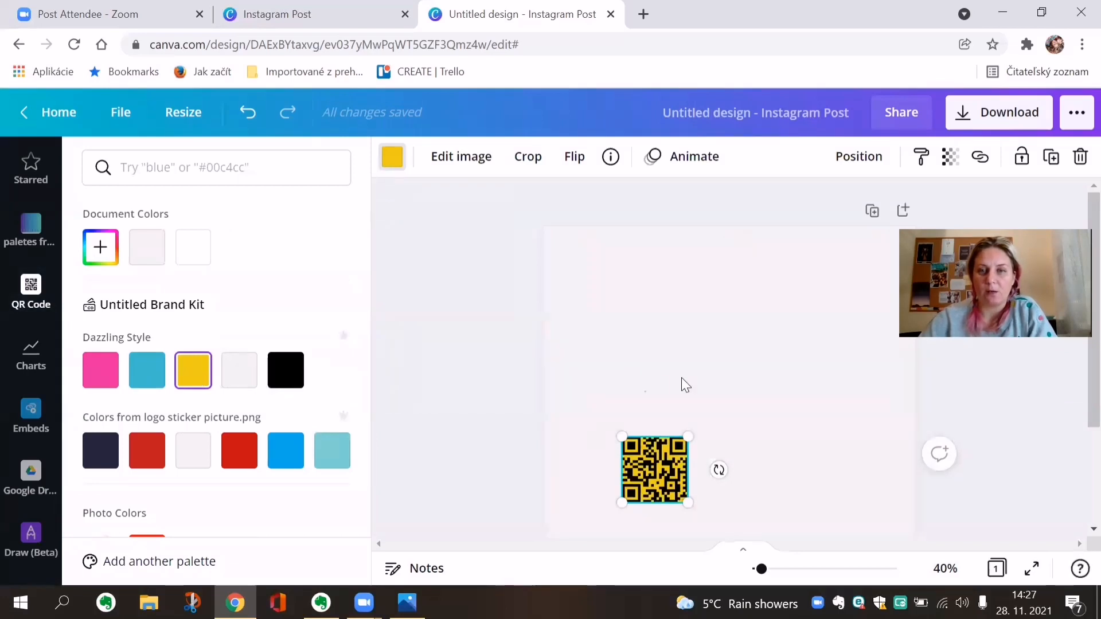
pyautogui.click(238, 375)
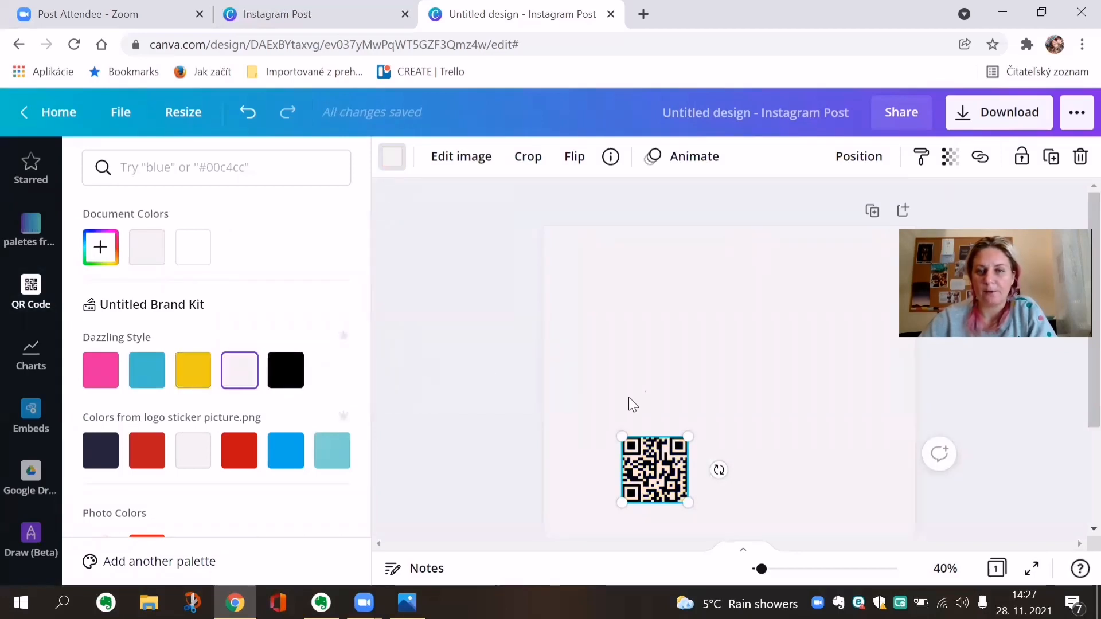
pyautogui.click(669, 403)
pyautogui.click(708, 409)
pyautogui.click(687, 444)
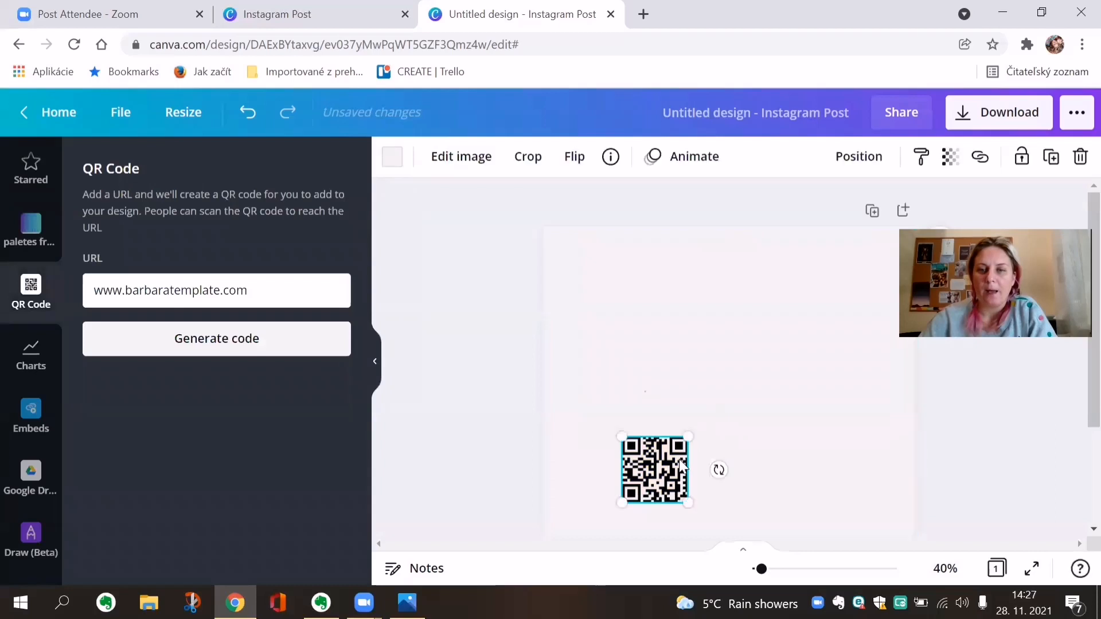
# Step: Enlarge the QR code to about 371 × 371 and move it to the upper-left part of the page
pyautogui.moveTo(691, 435); pyautogui.dragTo(801, 392)
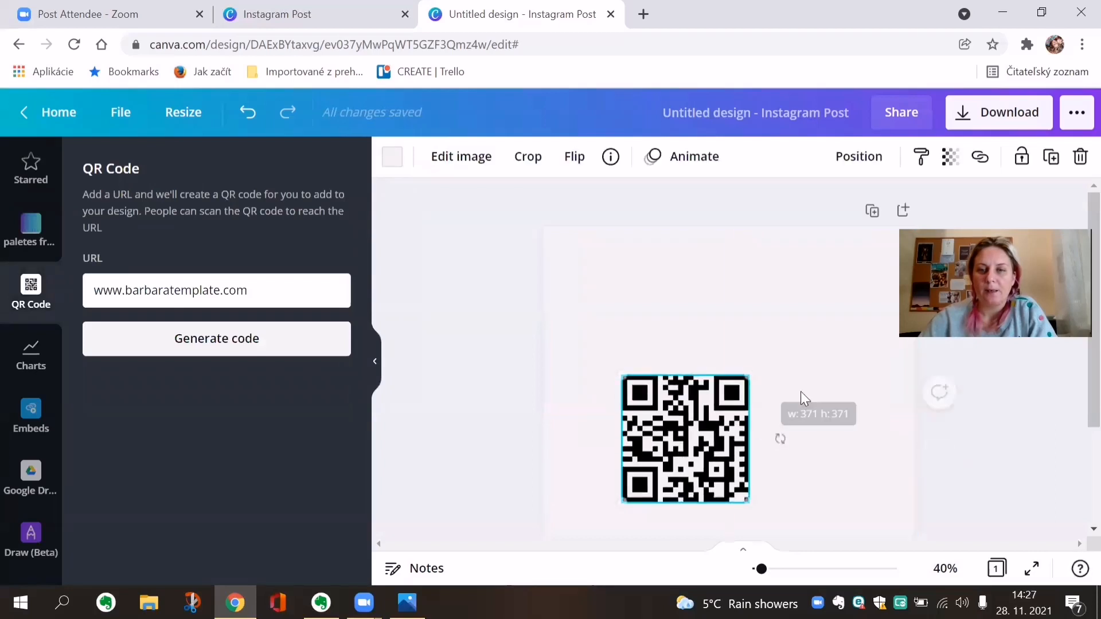
pyautogui.click(812, 363)
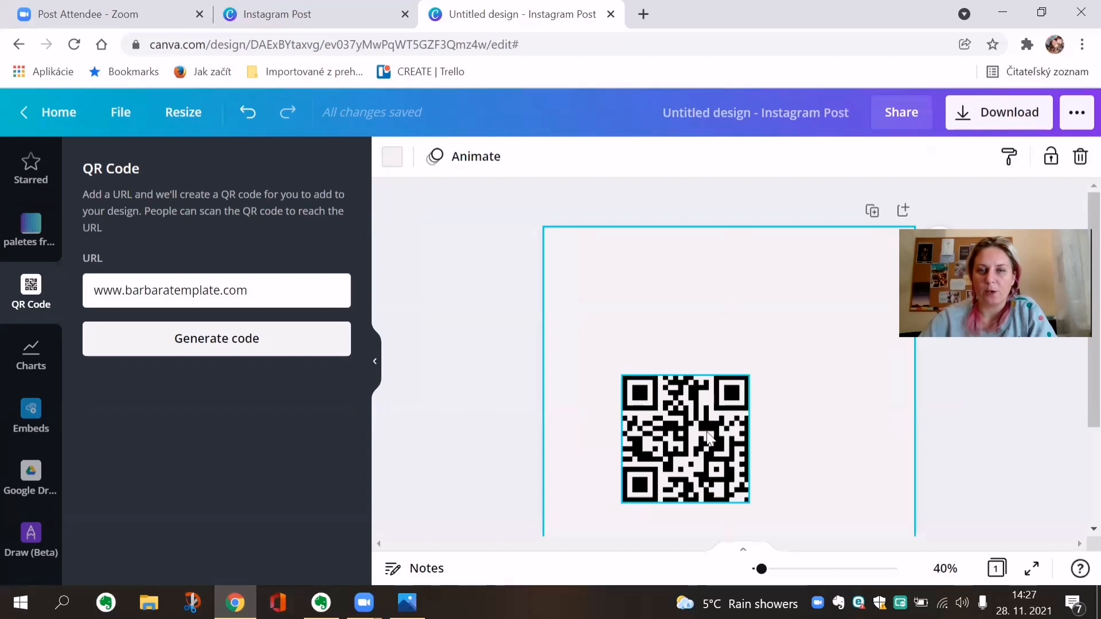
pyautogui.moveTo(749, 465); pyautogui.dragTo(709, 328)
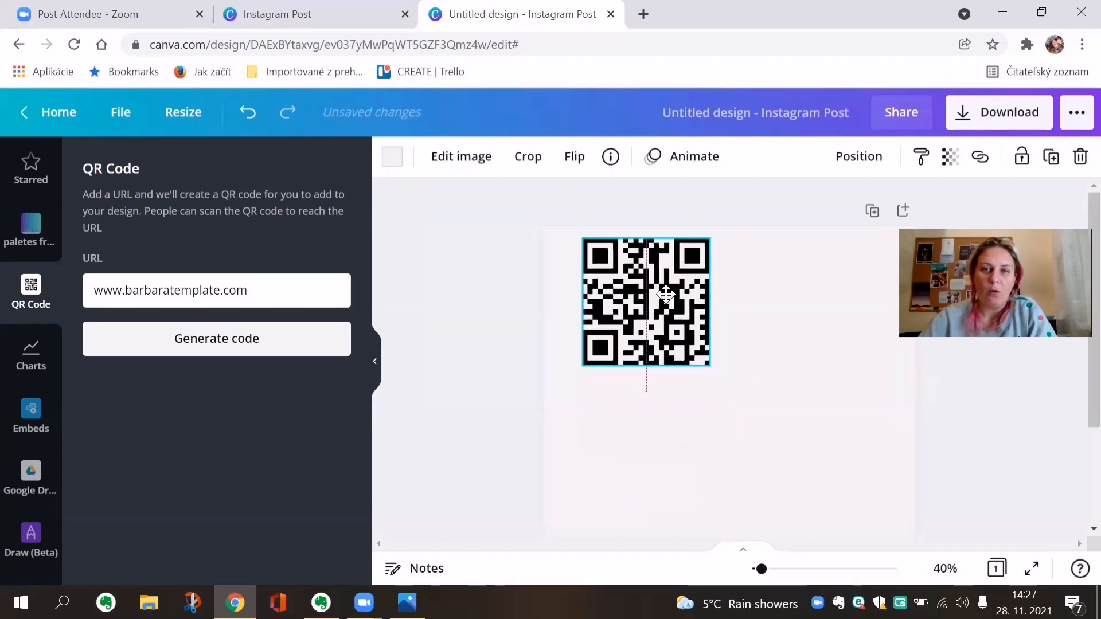
# Step: Deselect the QR code, switch to the Instagram Post templates page and go to the Canva home page
pyautogui.click(783, 352)
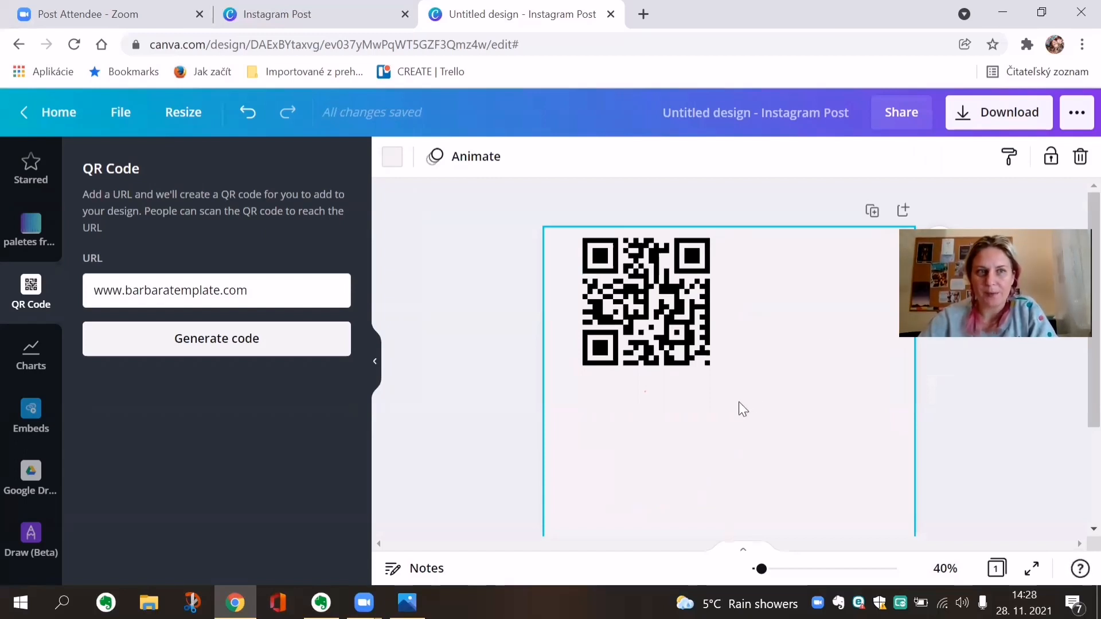
pyautogui.click(304, 14)
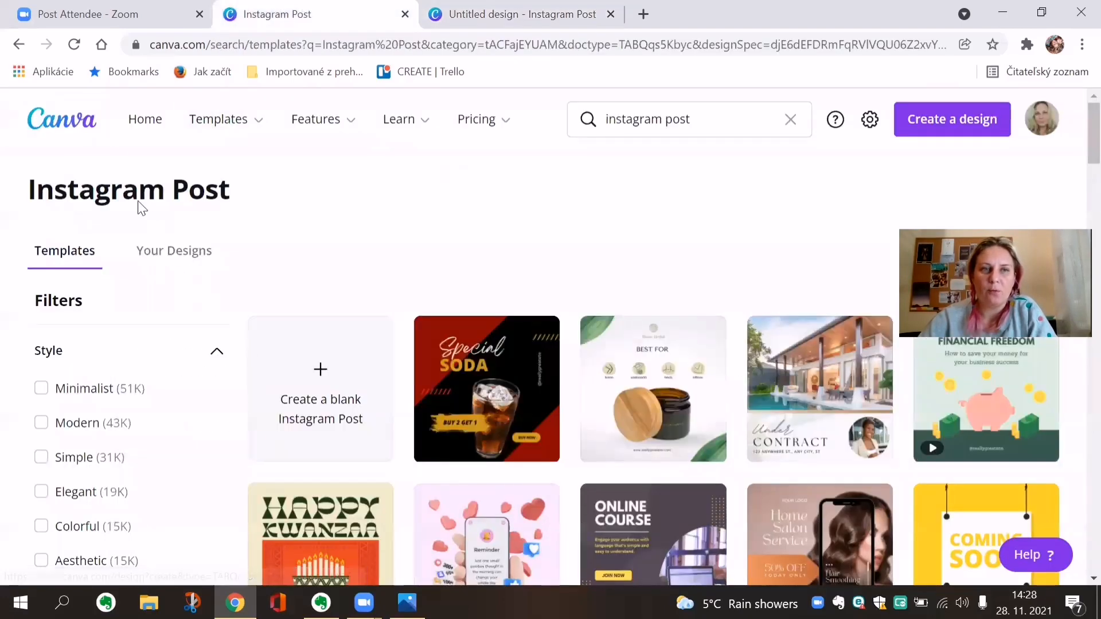
pyautogui.click(144, 136)
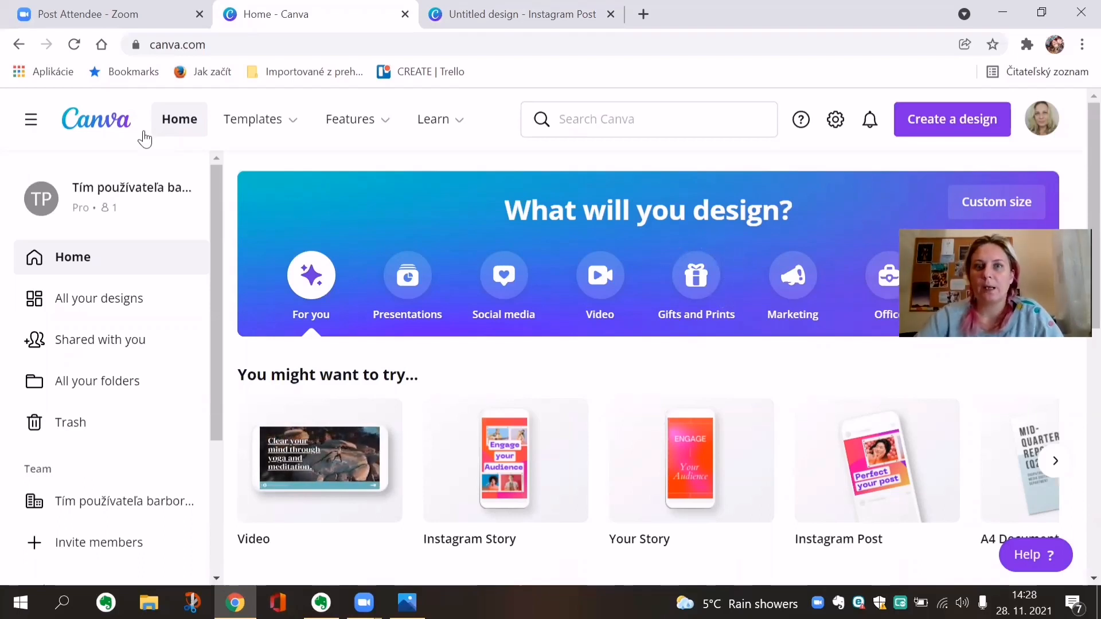
pyautogui.click(586, 116)
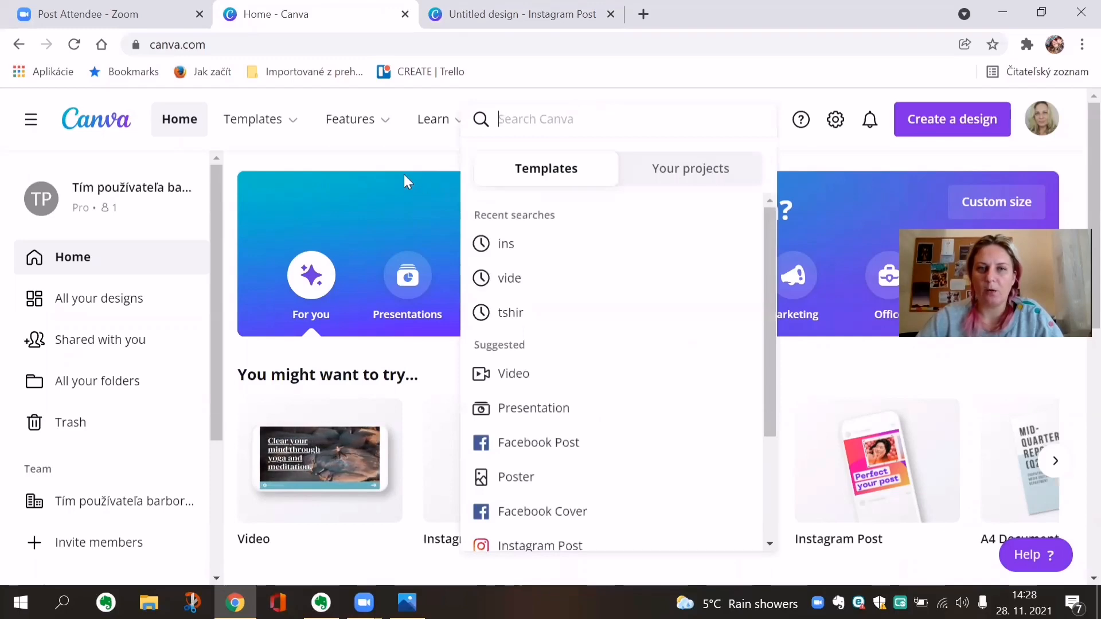
pyautogui.click(391, 152)
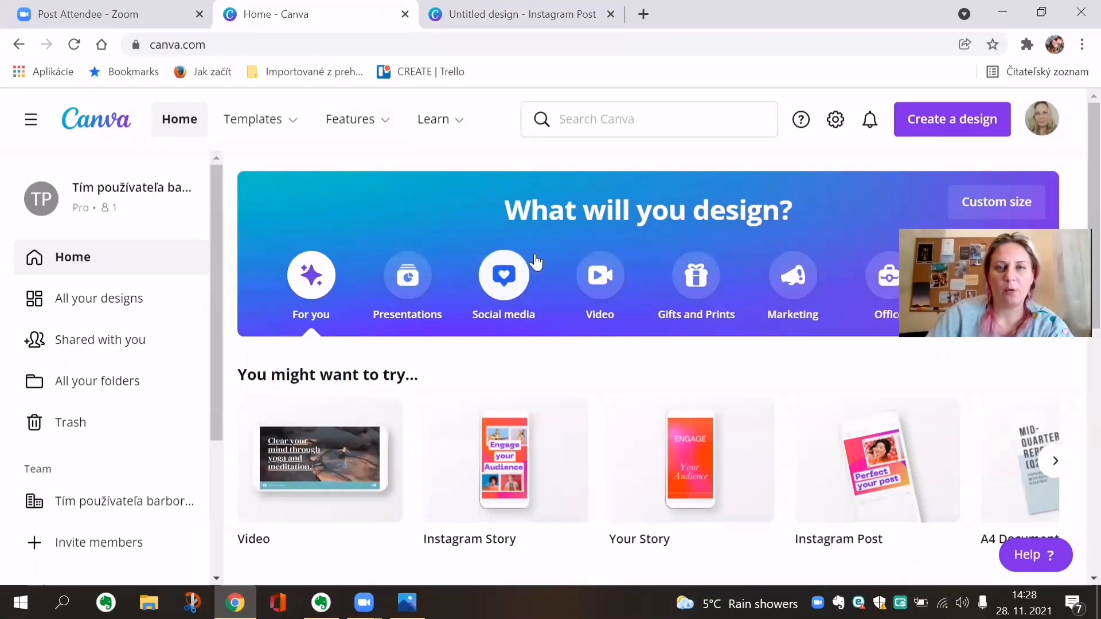
# Step: Search Canva for "video" and open the suggested Mobile Video template category
pyautogui.click(584, 112)
pyautogui.write('video')
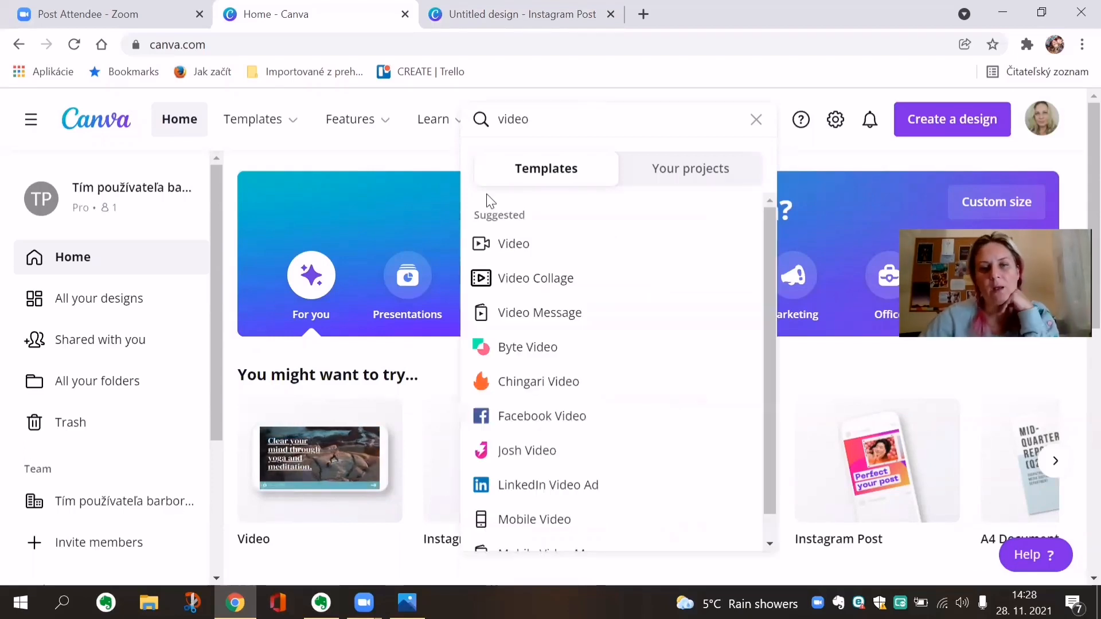
pyautogui.click(552, 525)
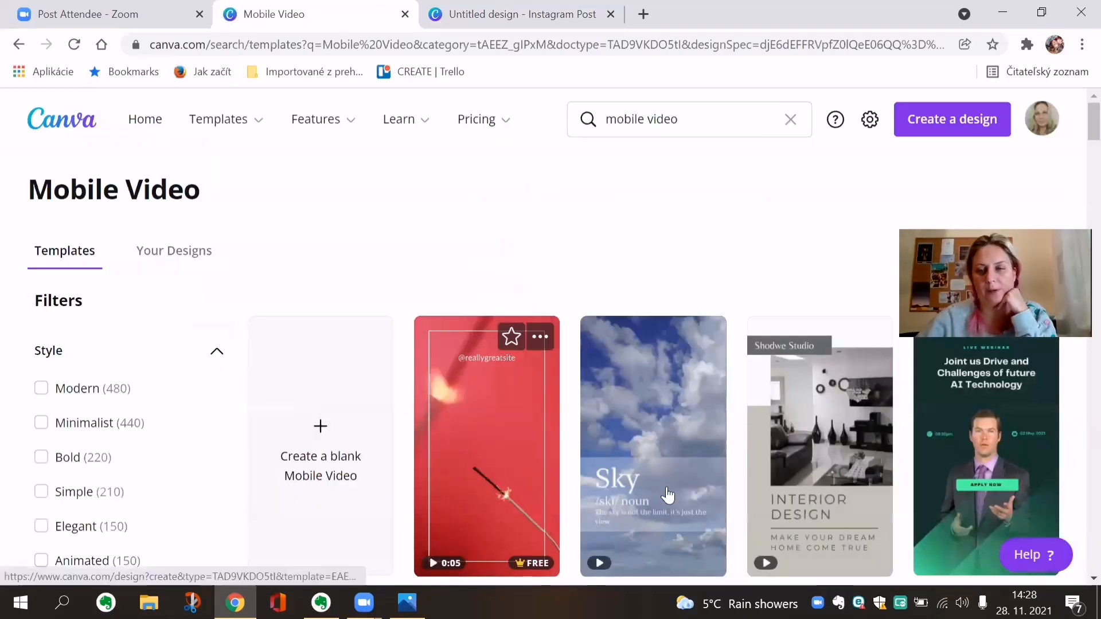
# Step: Browse the Mobile Video templates and create a blank Mobile Video design
pyautogui.moveTo(876, 481)
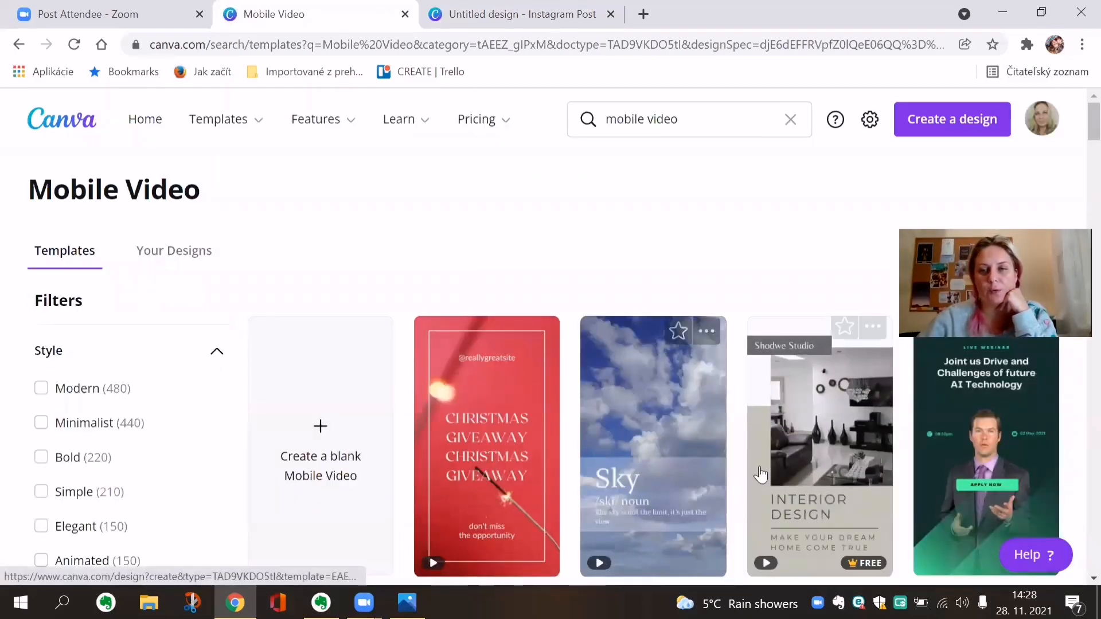
pyautogui.scroll(-4, 838, 462)
pyautogui.scroll(-3, 689, 465)
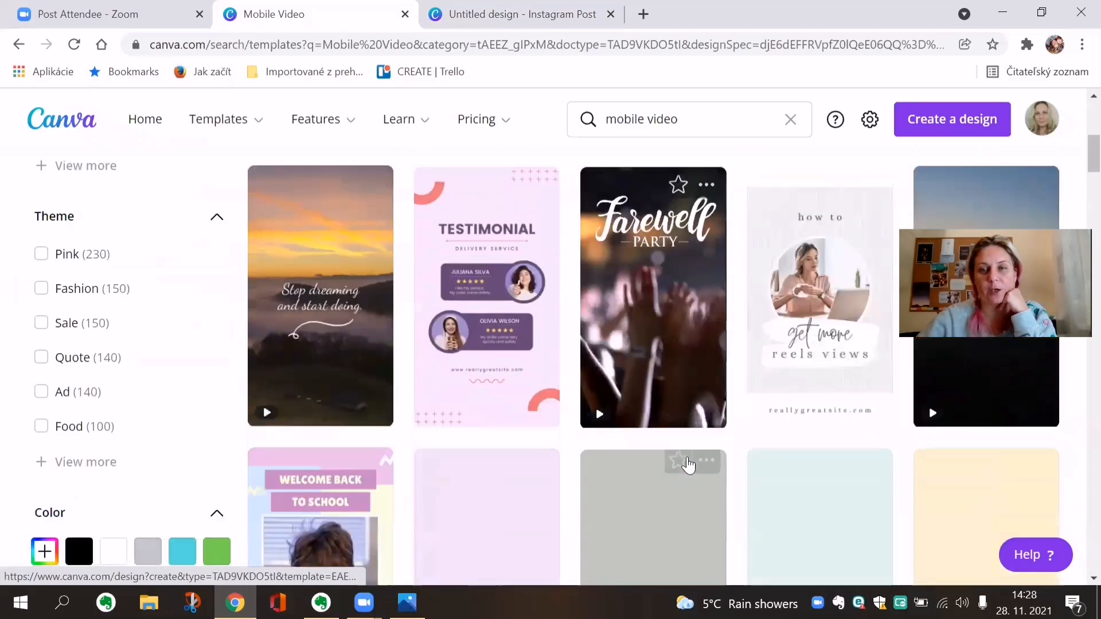
pyautogui.scroll(3, 688, 465)
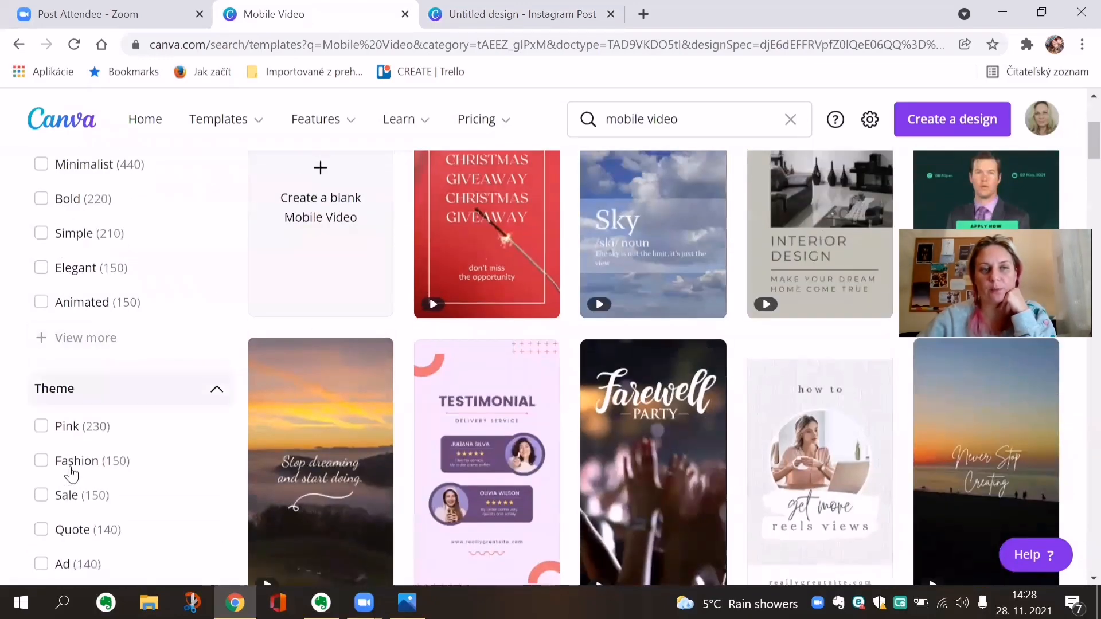
pyautogui.scroll(3, 499, 372)
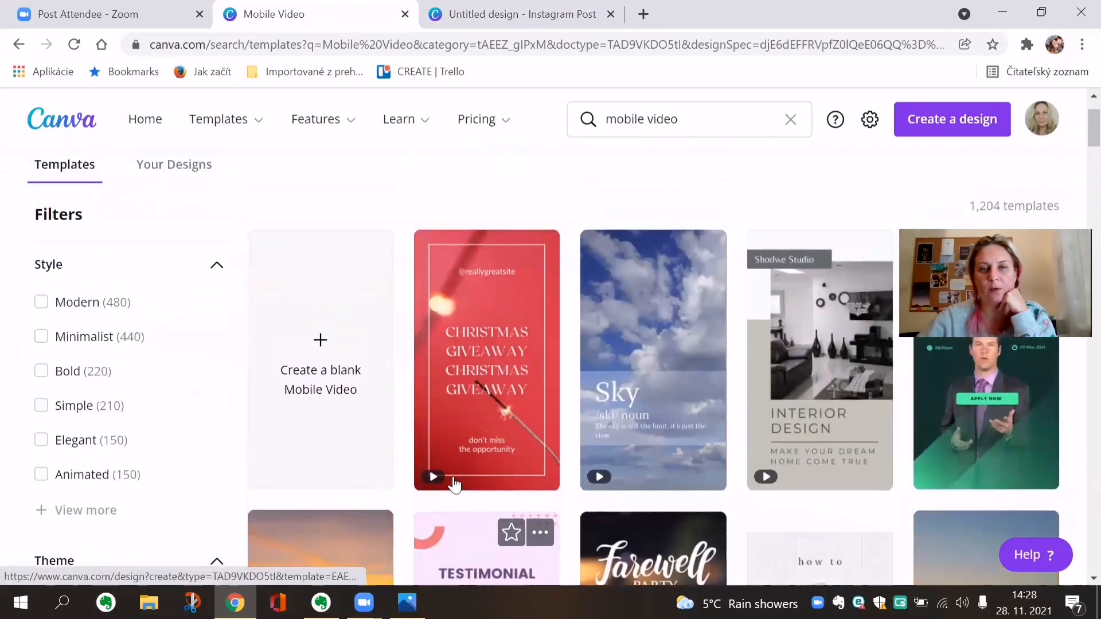
pyautogui.click(319, 344)
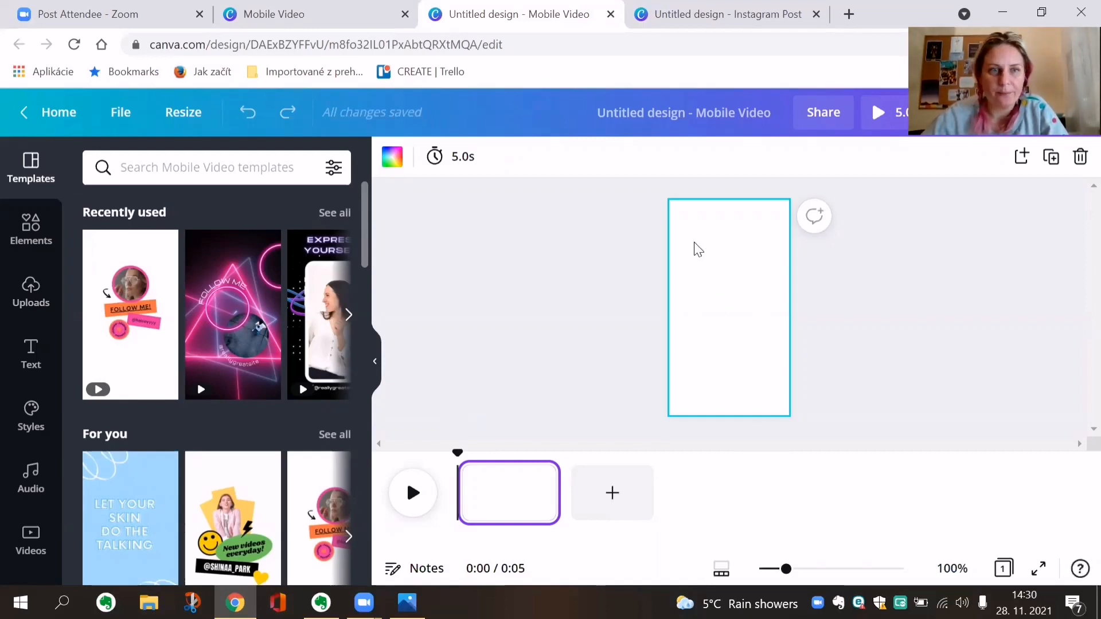
# Step: Open the library of elements for the blank Mobile Video design
pyautogui.click(31, 228)
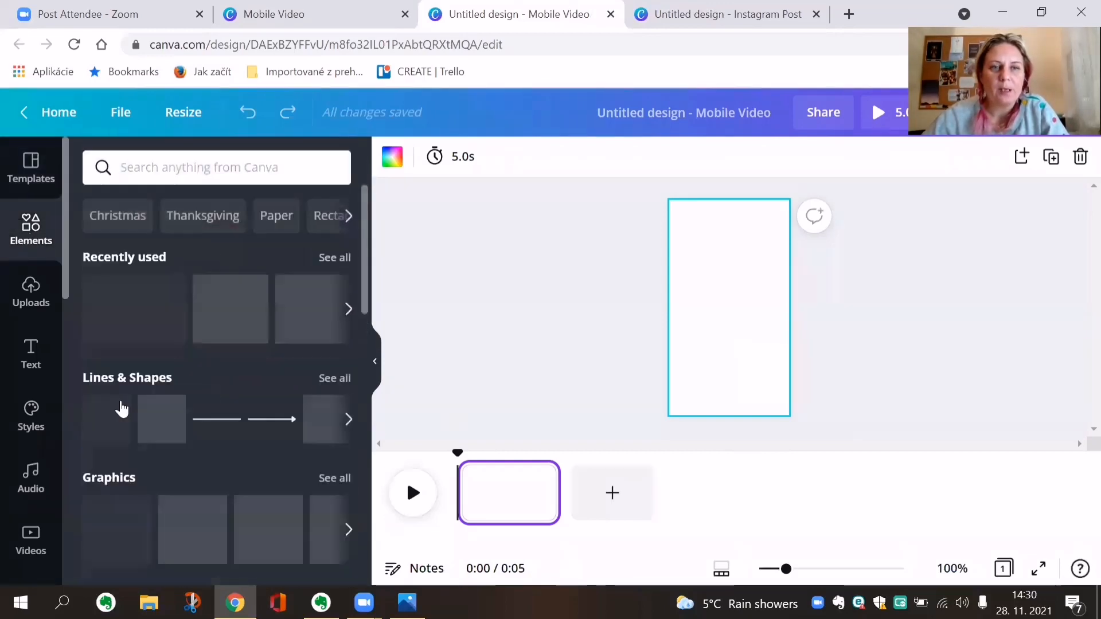
# Step: Add the square landscape frame to the page, enlarge it to most of the page width and place it mid-page against the right edge
pyautogui.scroll(-10, 178, 395)
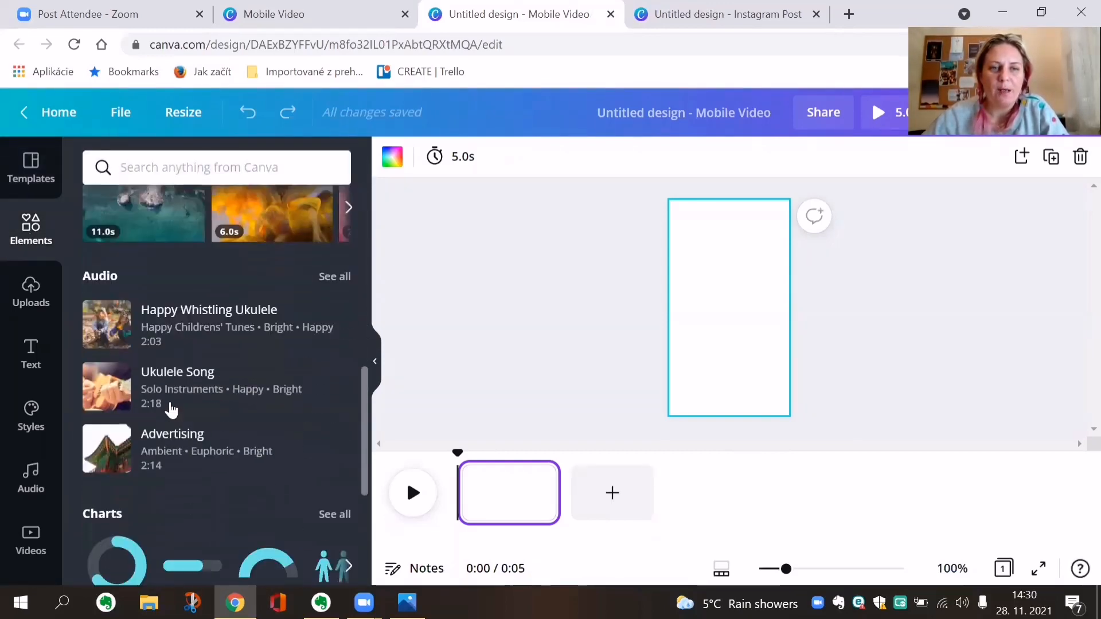
pyautogui.scroll(-3, 171, 409)
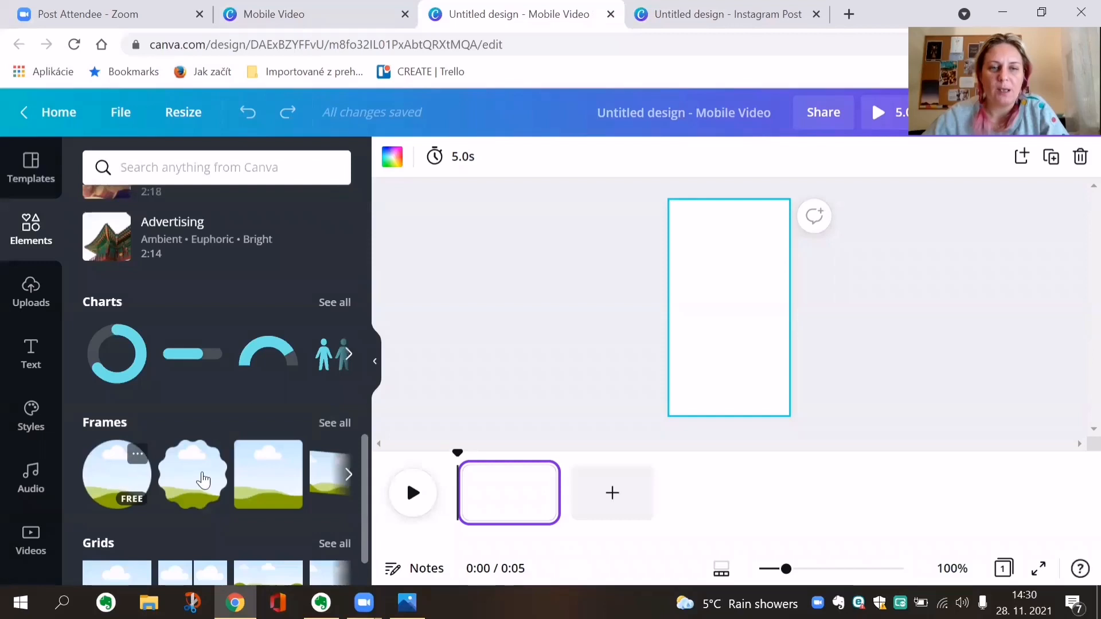
pyautogui.click(256, 471)
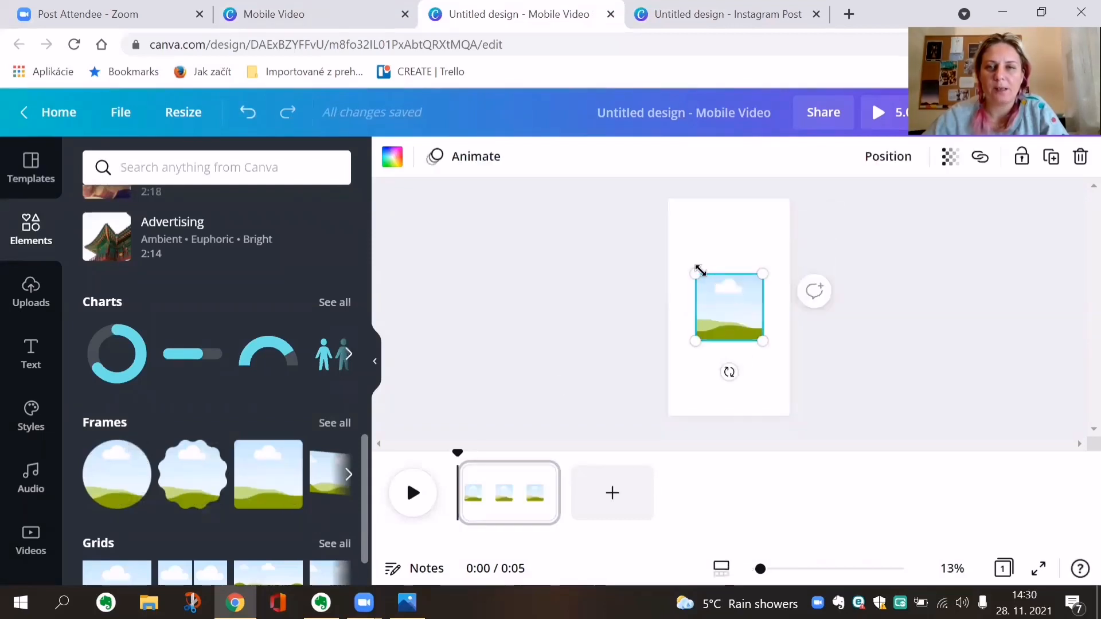
pyautogui.moveTo(688, 249); pyautogui.dragTo(676, 253)
pyautogui.moveTo(762, 251); pyautogui.dragTo(779, 238)
pyautogui.moveTo(734, 278); pyautogui.dragTo(747, 286)
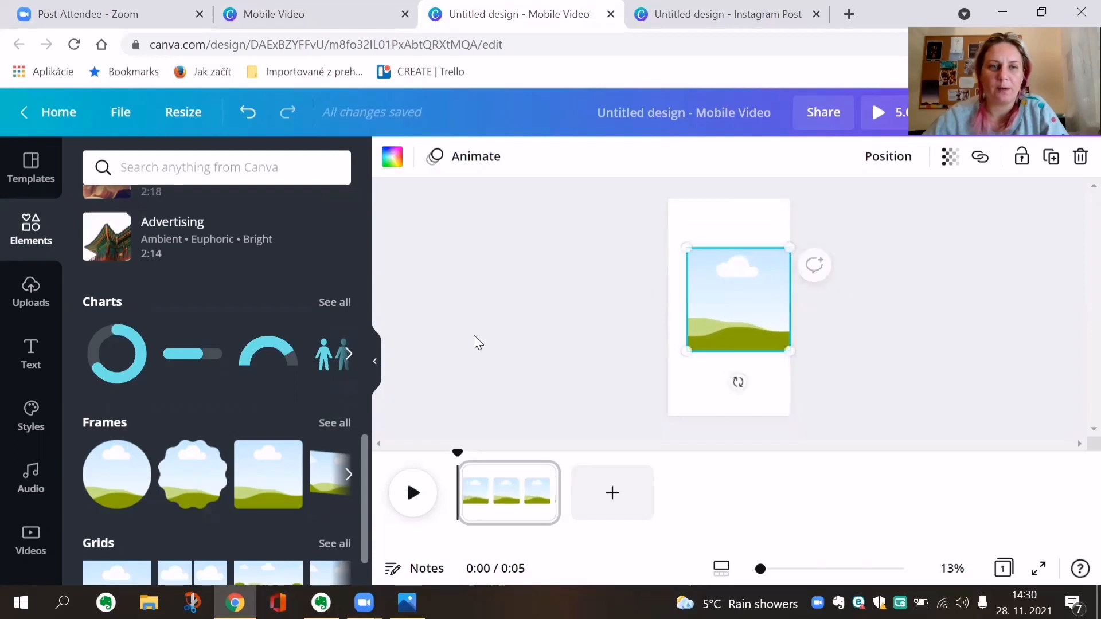
# Step: Add a heading reading "My video" at font size 100 and place it above the square frame
pyautogui.click(34, 351)
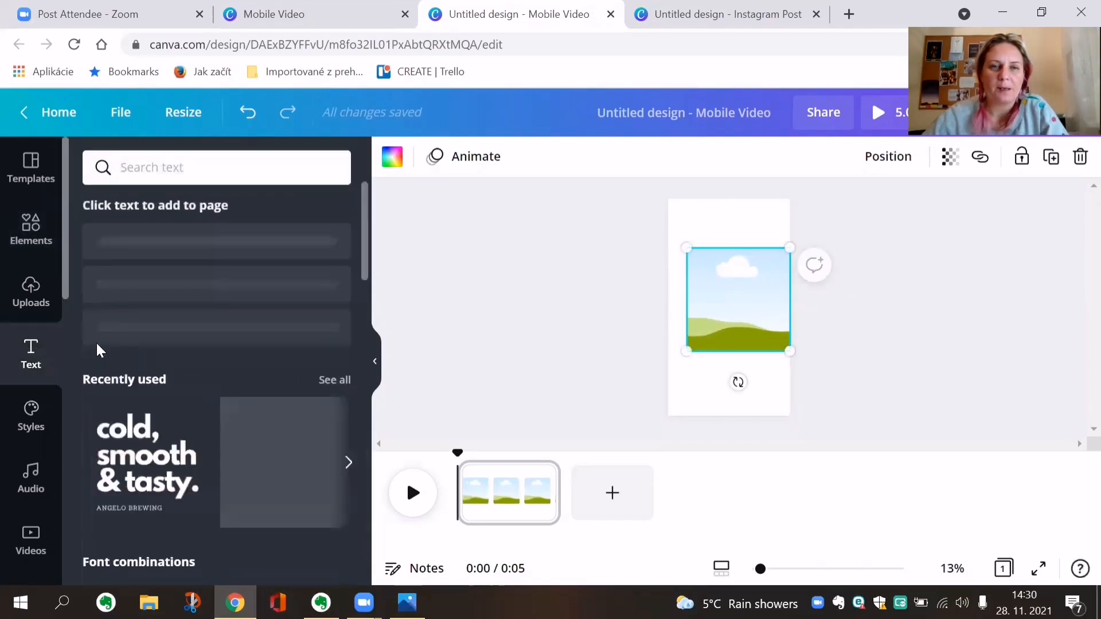
pyautogui.click(192, 265)
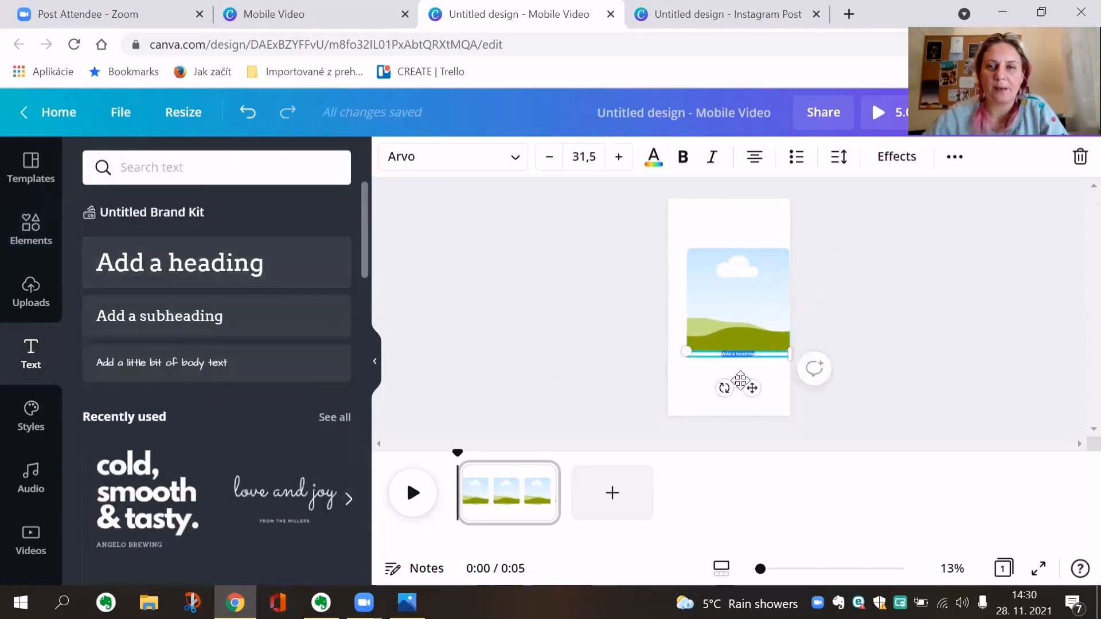
pyautogui.click(595, 164)
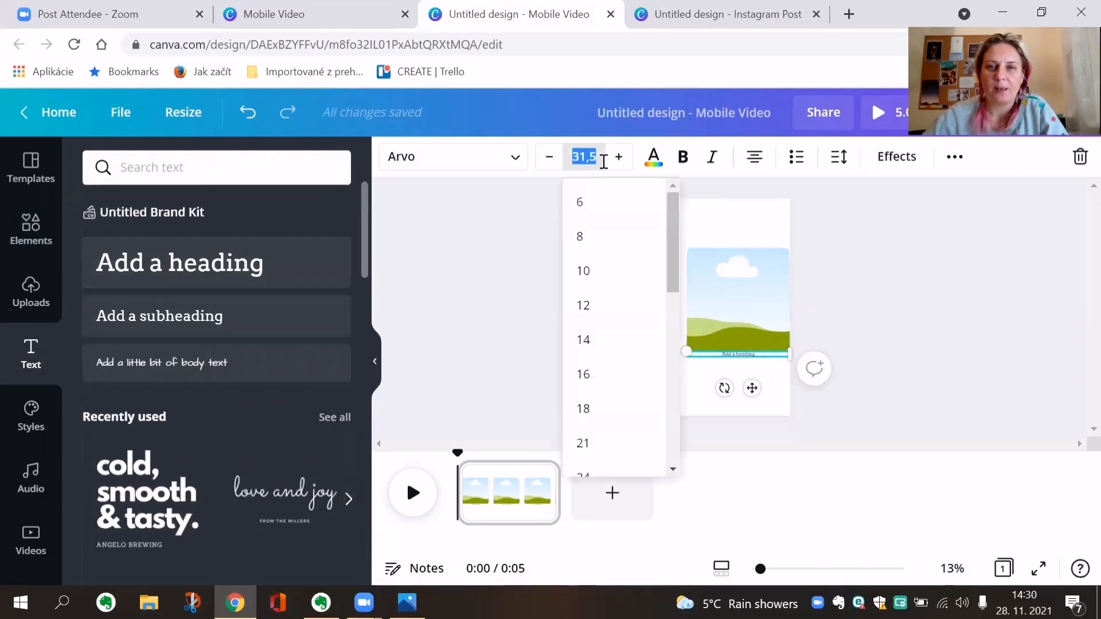
pyautogui.press('Return')
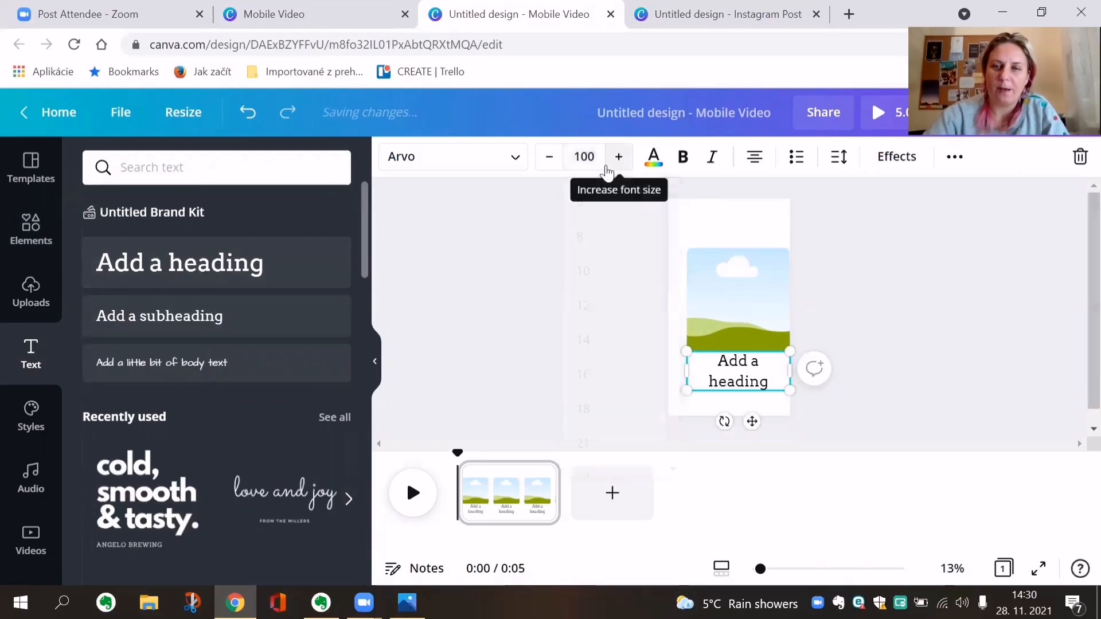
pyautogui.moveTo(774, 388); pyautogui.dragTo(717, 366)
pyautogui.write('My video')
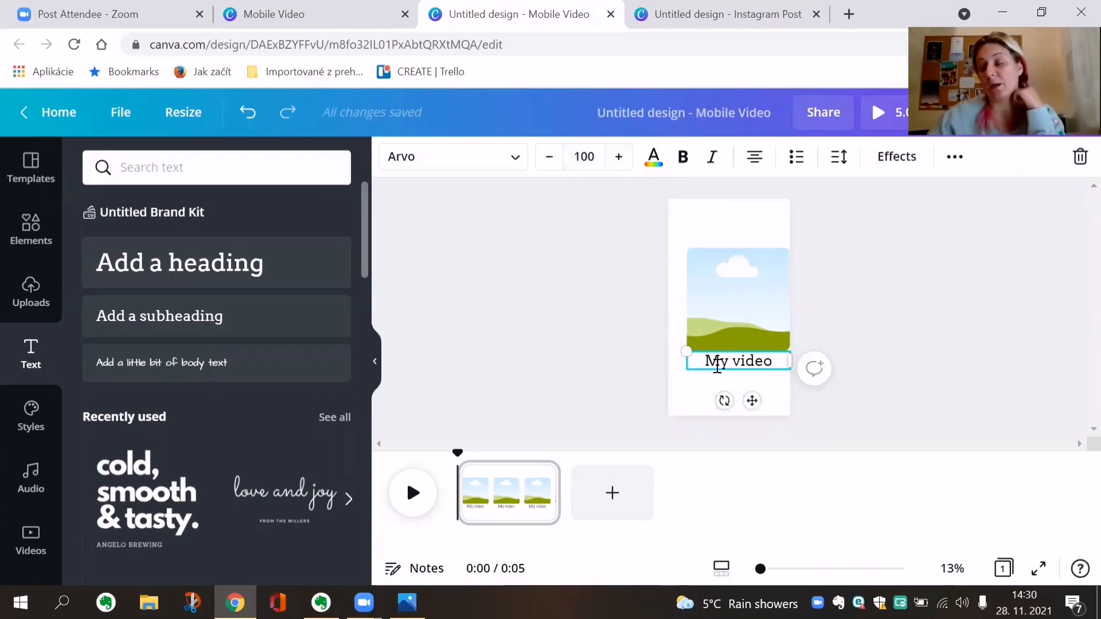
pyautogui.click(597, 411)
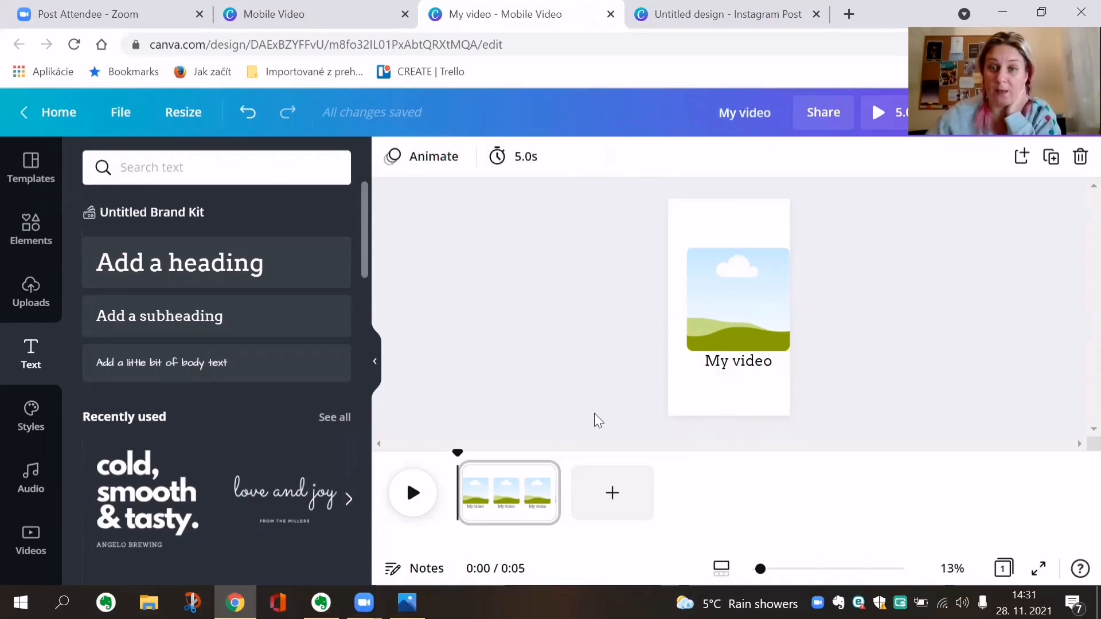
pyautogui.moveTo(754, 369); pyautogui.dragTo(748, 226)
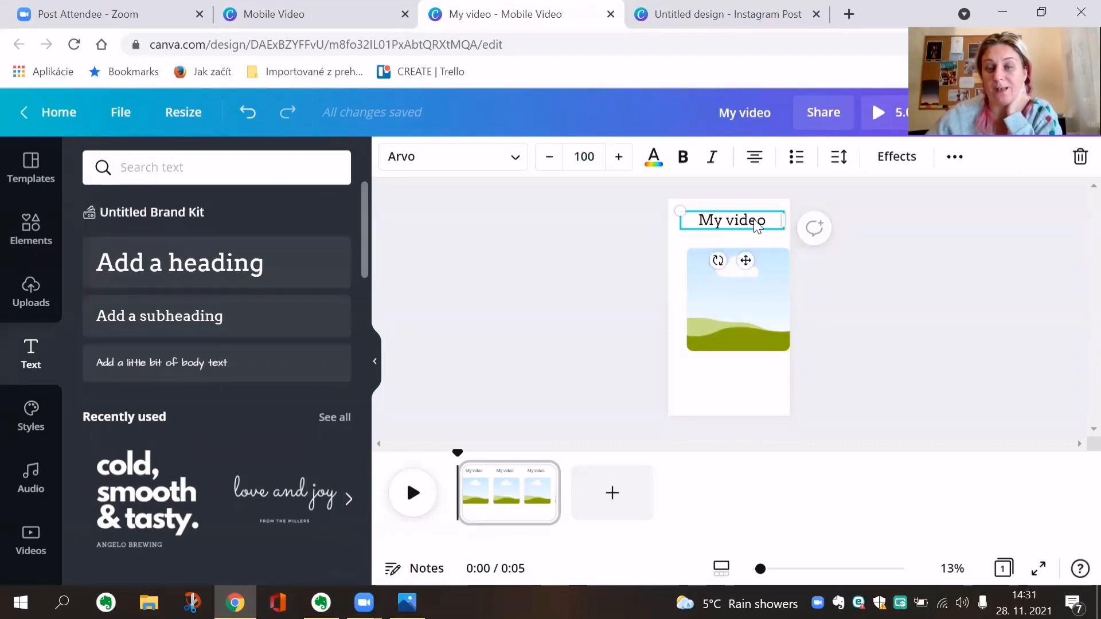
pyautogui.click(843, 279)
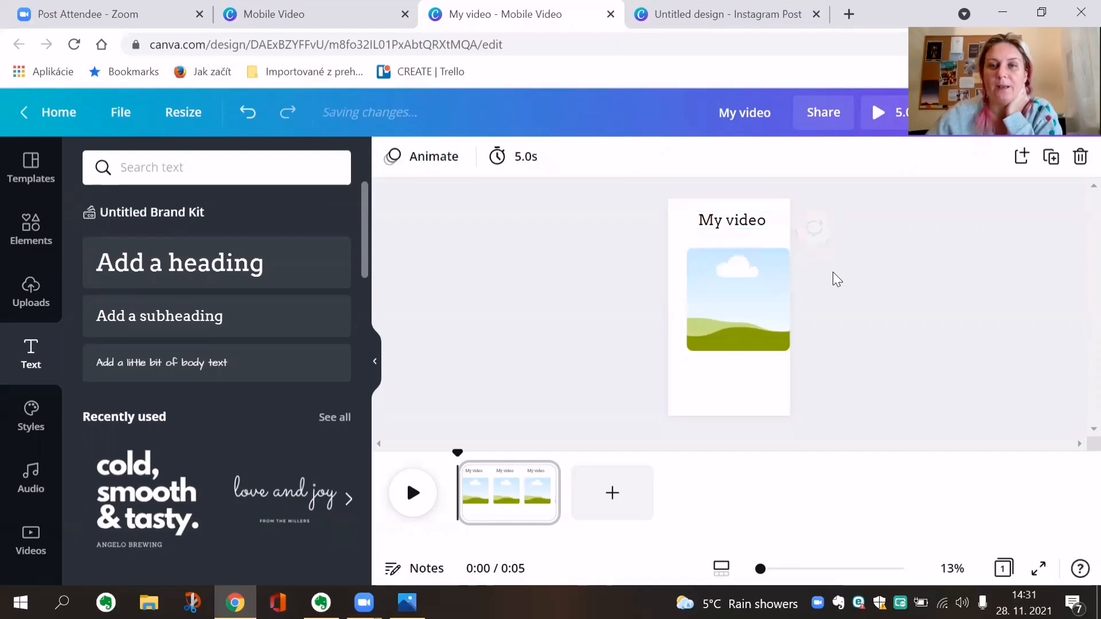
# Step: Add the curved pink arrow graphic from the recently used elements and place it below the square frame
pyautogui.click(31, 234)
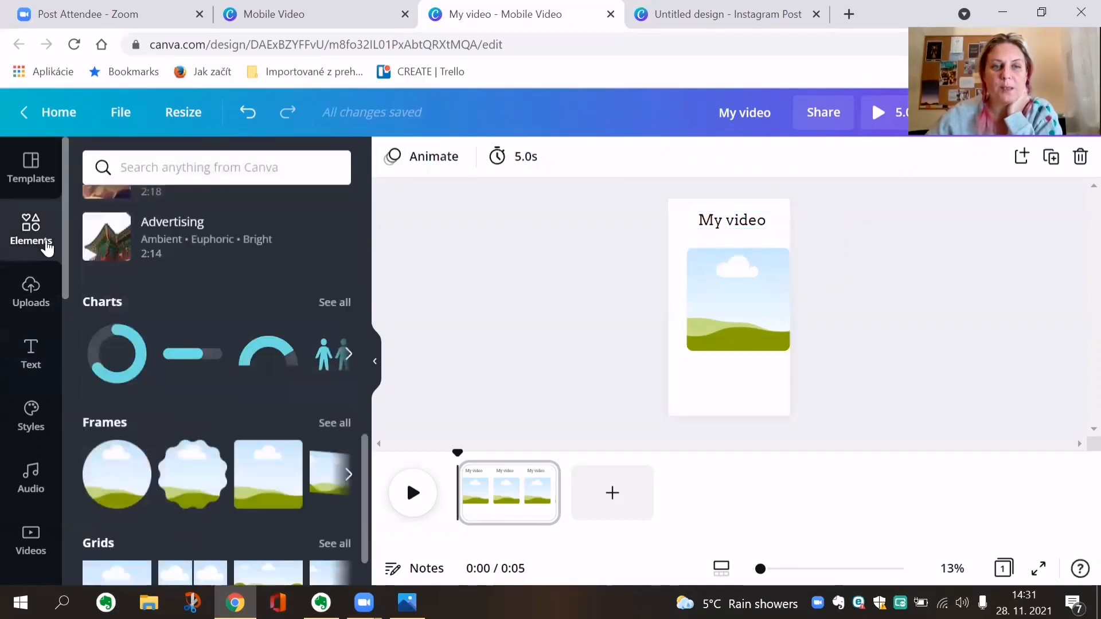
pyautogui.scroll(5, 125, 283)
pyautogui.scroll(6, 125, 284)
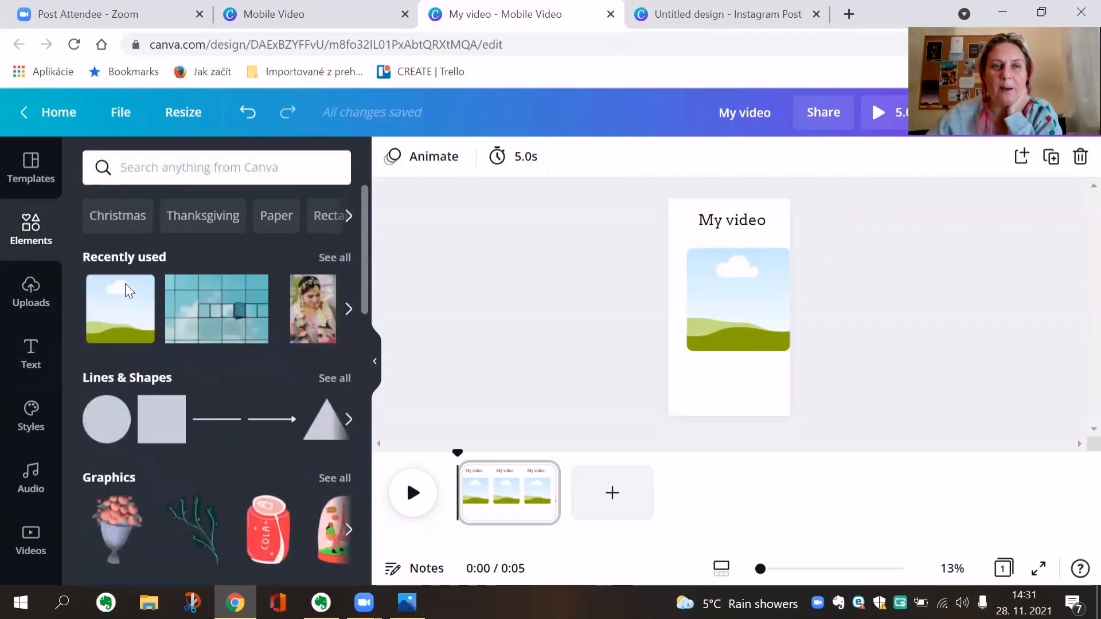
pyautogui.click(334, 257)
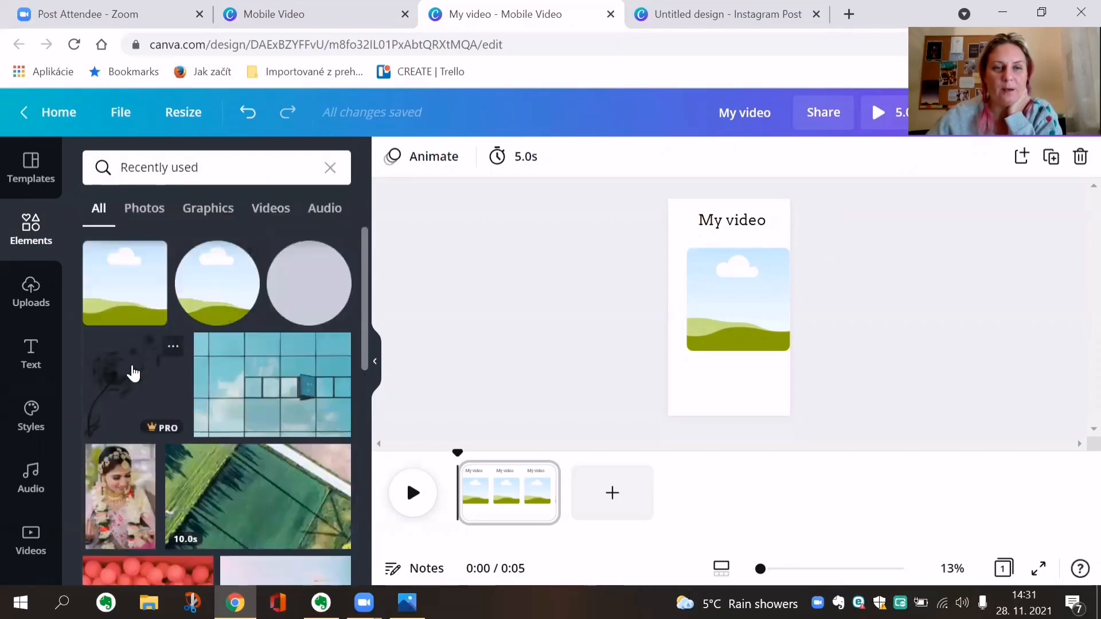
pyautogui.scroll(-10, 132, 374)
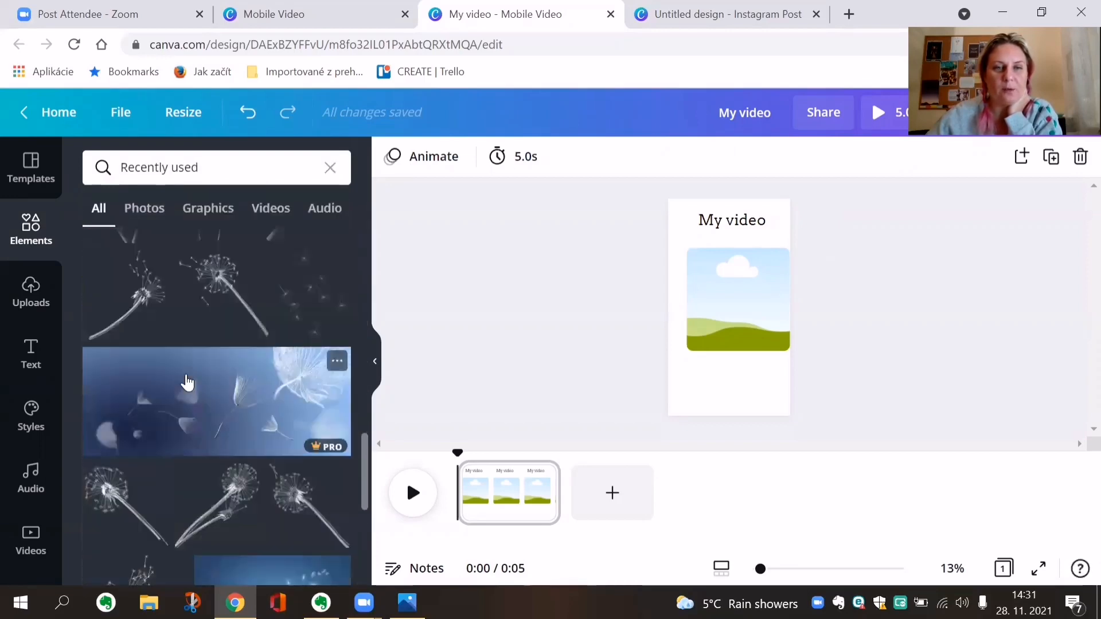
pyautogui.scroll(-5, 187, 382)
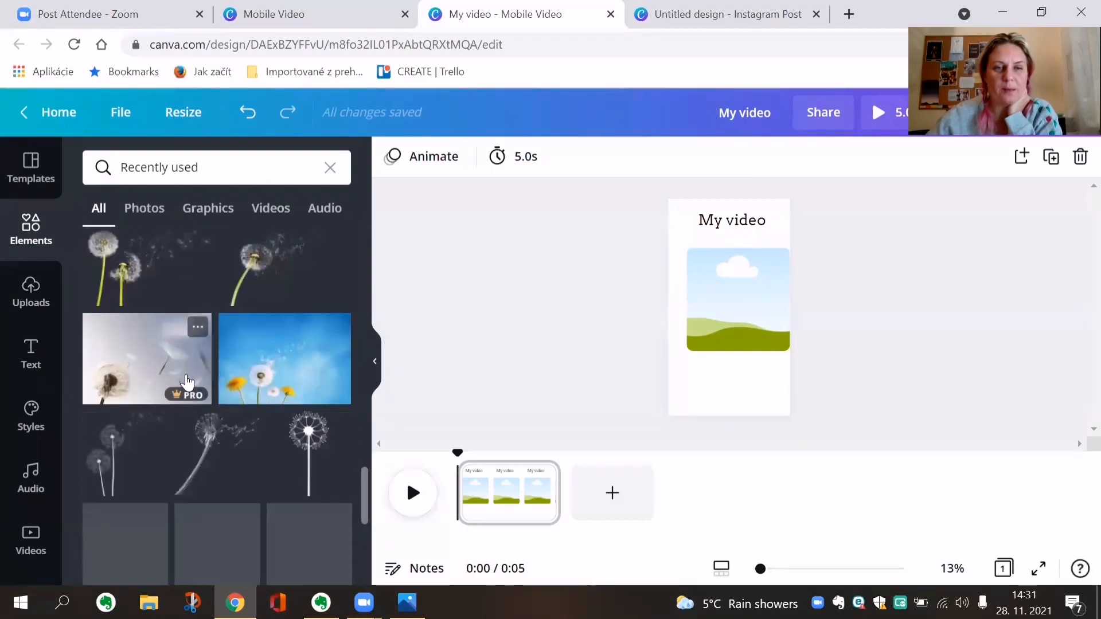
pyautogui.scroll(-4, 186, 382)
pyautogui.click(310, 310)
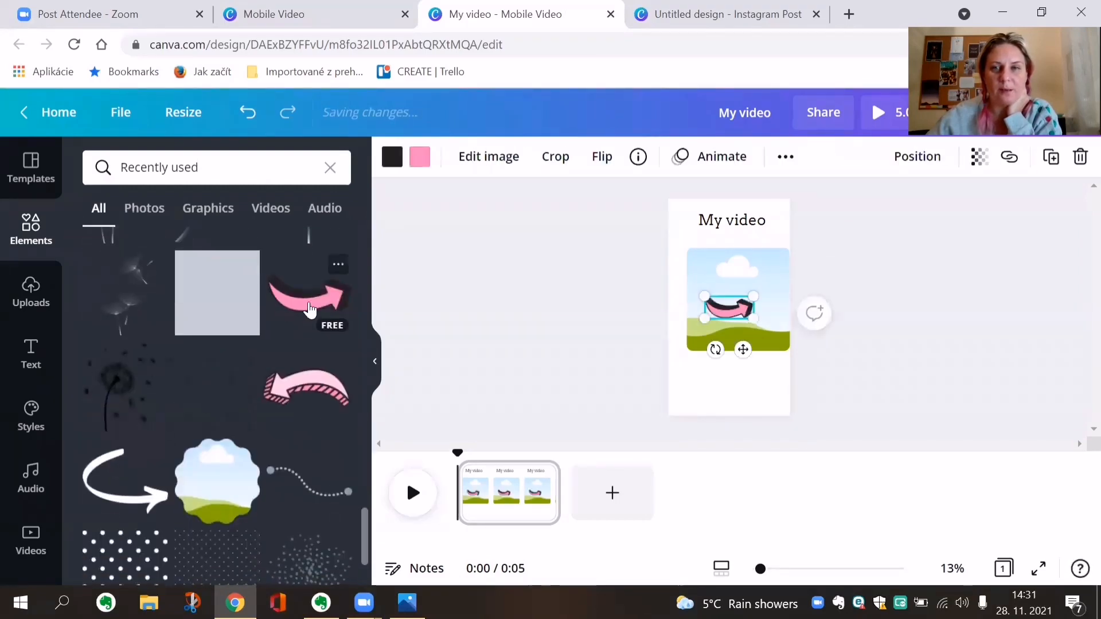
pyautogui.moveTo(728, 308); pyautogui.dragTo(721, 387)
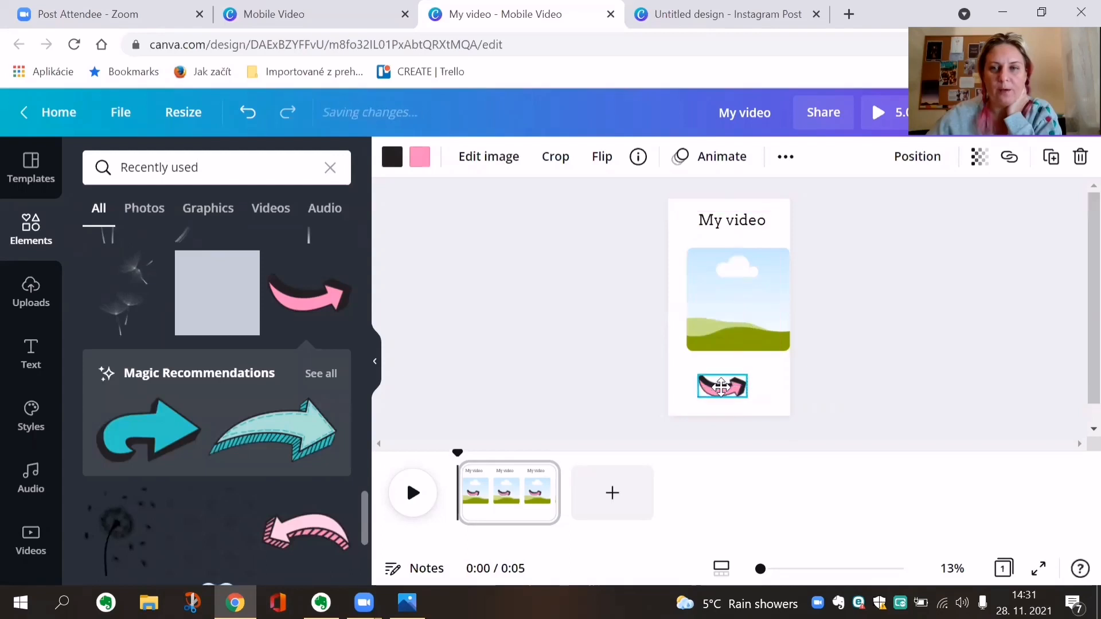
pyautogui.click(448, 358)
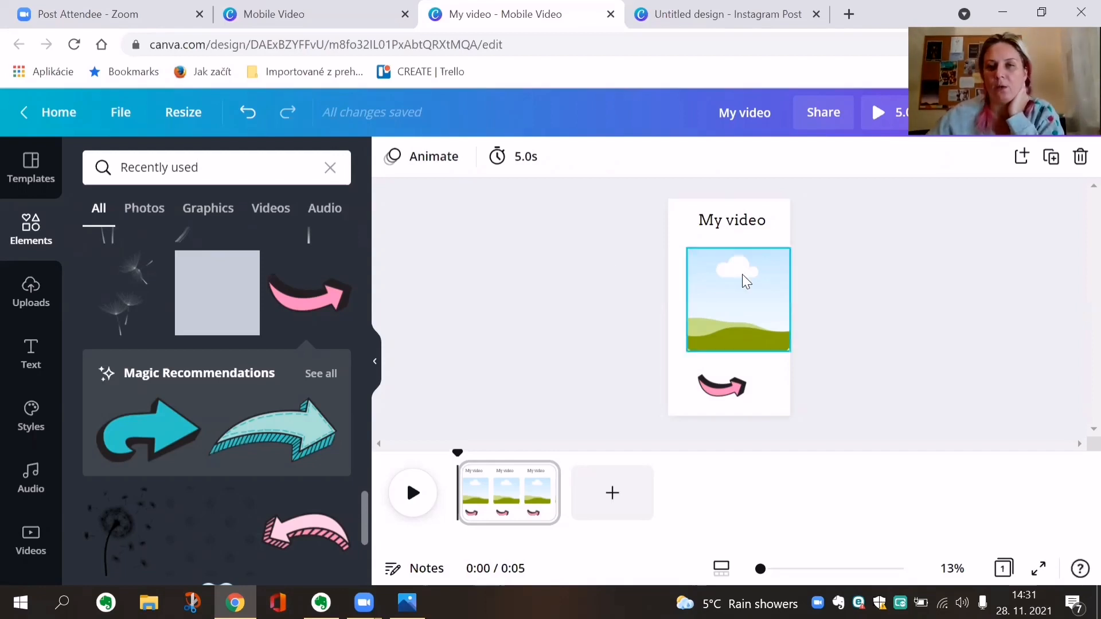
# Step: Fill the square frame with the 15-second bridge video from the recently used videos
pyautogui.click(331, 168)
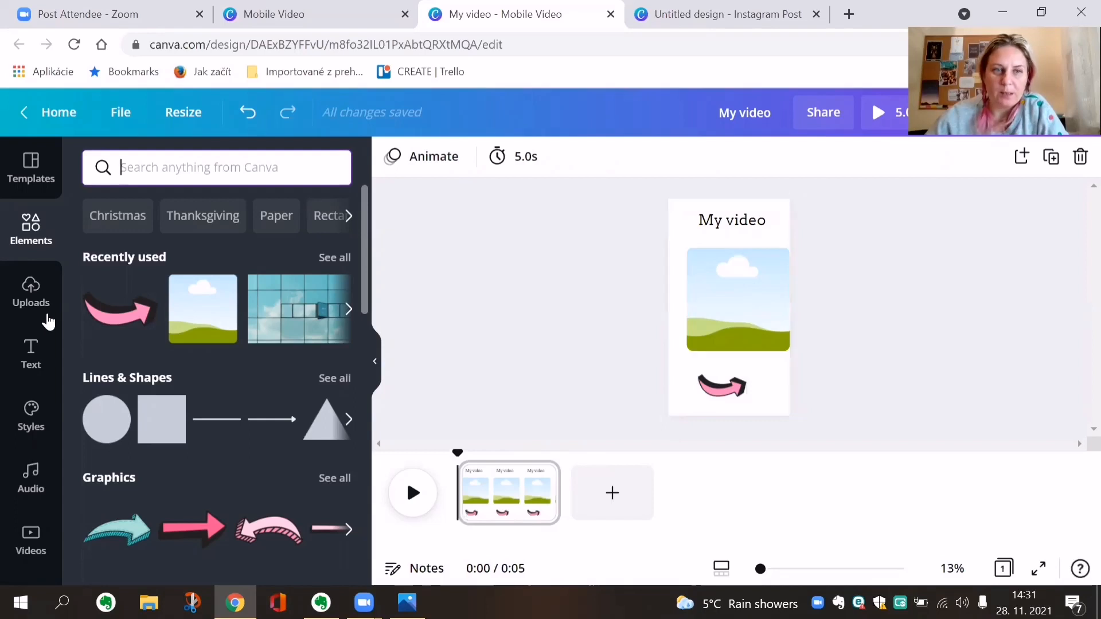
pyautogui.click(30, 535)
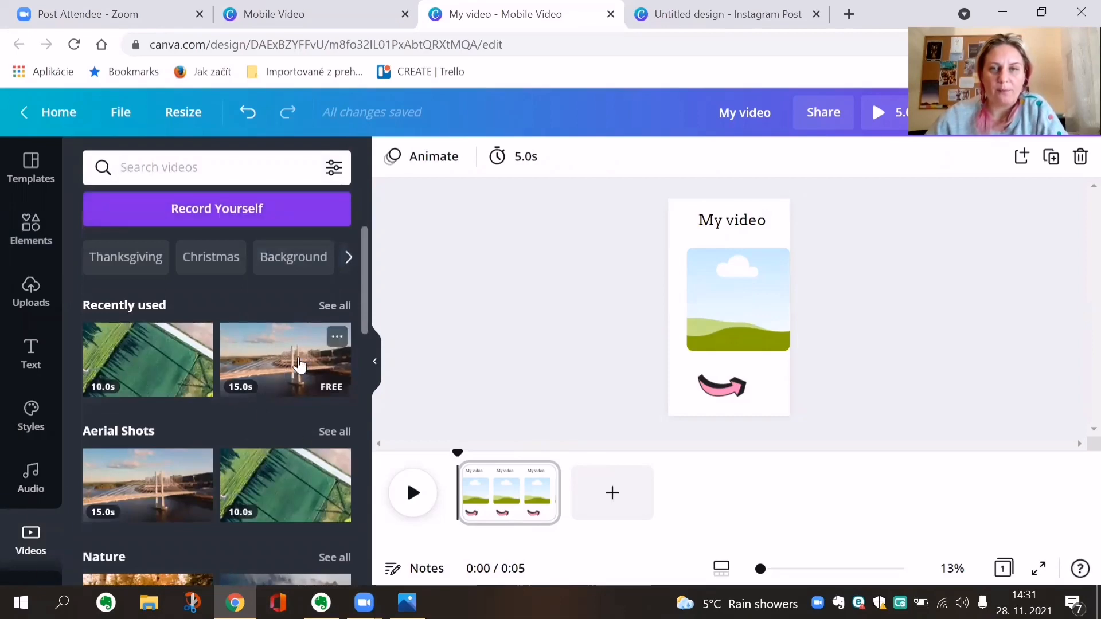
pyautogui.moveTo(298, 367); pyautogui.dragTo(712, 306)
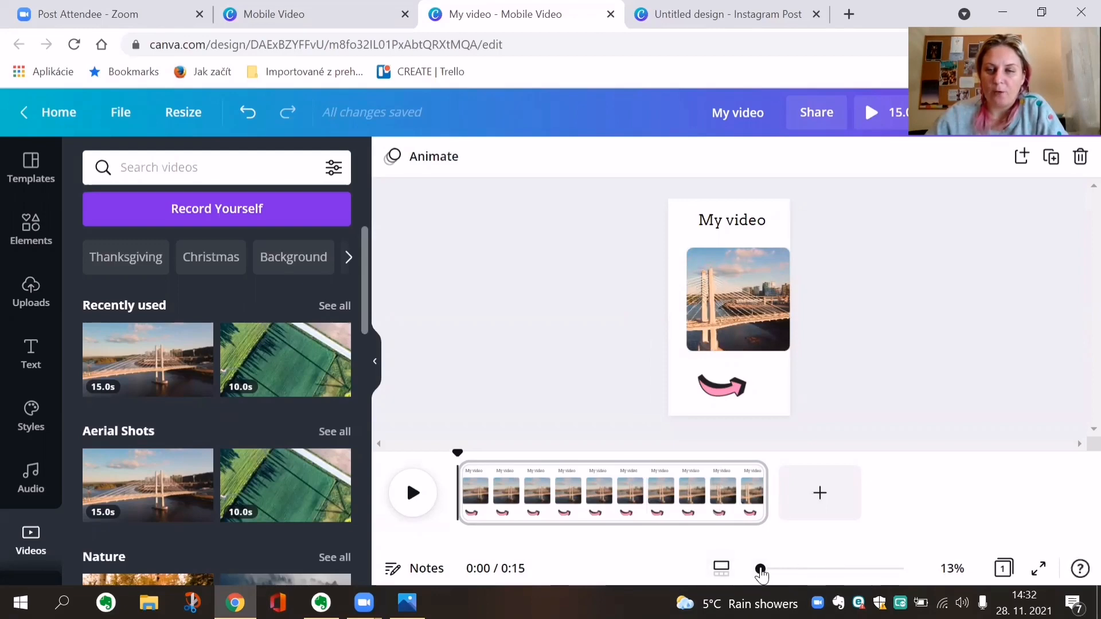
# Step: Trim the page's clip from both its end and its start to a duration of 7.9 seconds, and play it back
pyautogui.moveTo(761, 568)
pyautogui.mouseDown()
pyautogui.moveTo(771, 571)
pyautogui.moveTo(758, 572)
pyautogui.mouseUp()
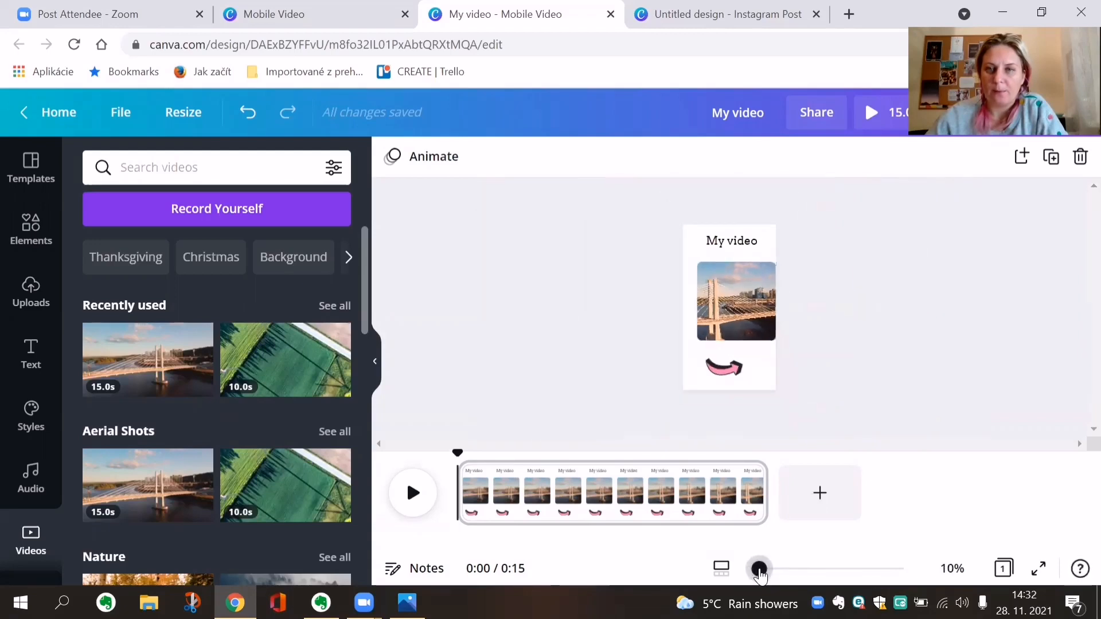
pyautogui.click(720, 569)
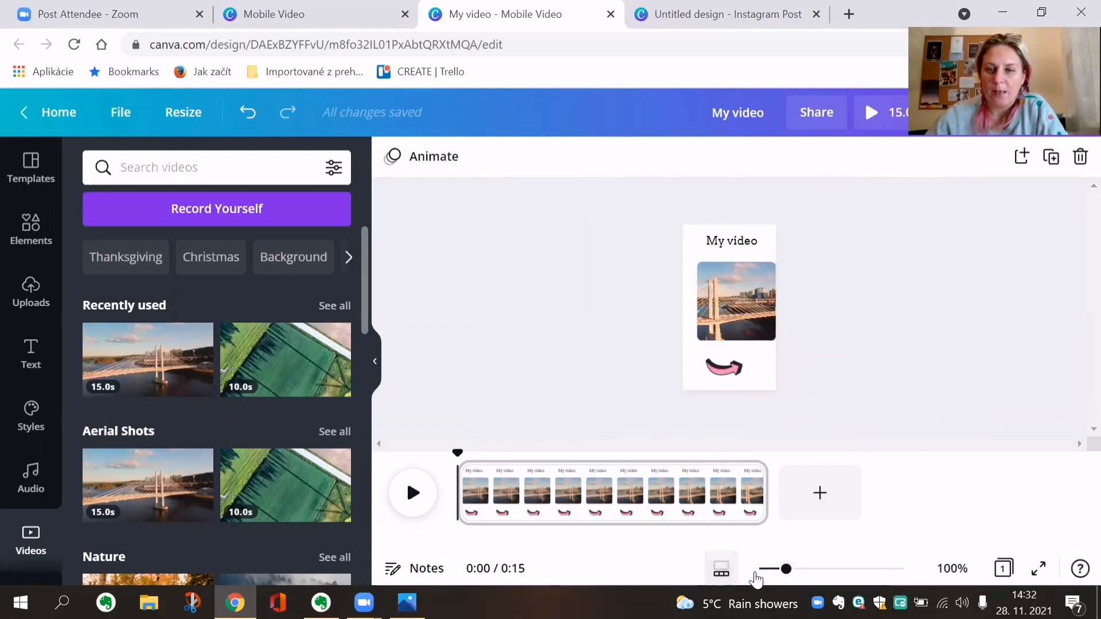
pyautogui.moveTo(782, 570); pyautogui.dragTo(830, 574)
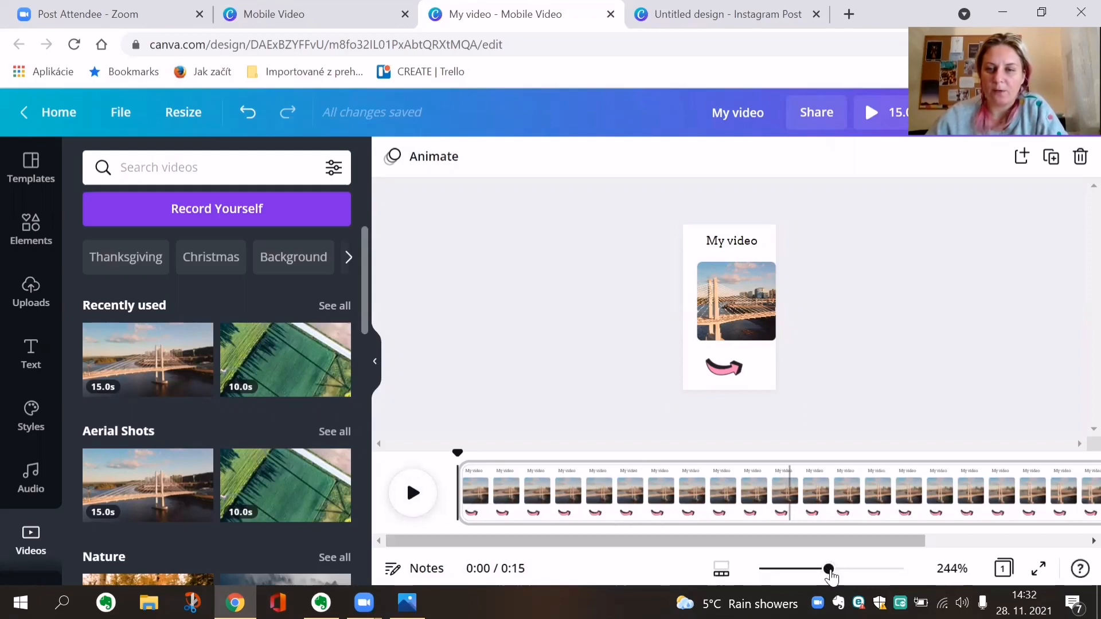
pyautogui.moveTo(820, 573); pyautogui.dragTo(767, 574)
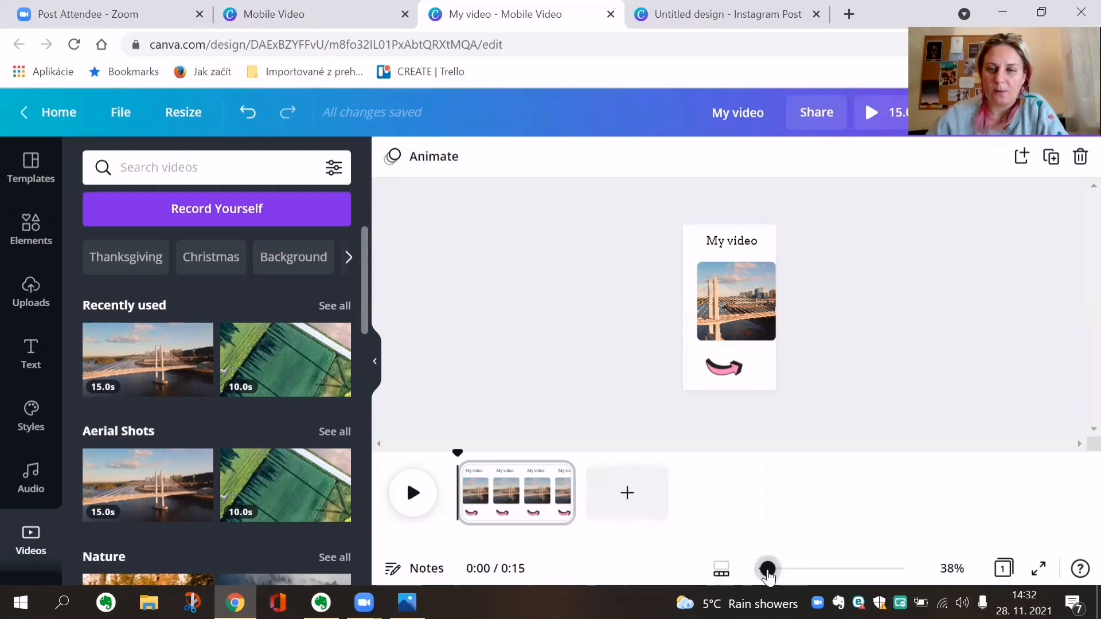
pyautogui.click(412, 494)
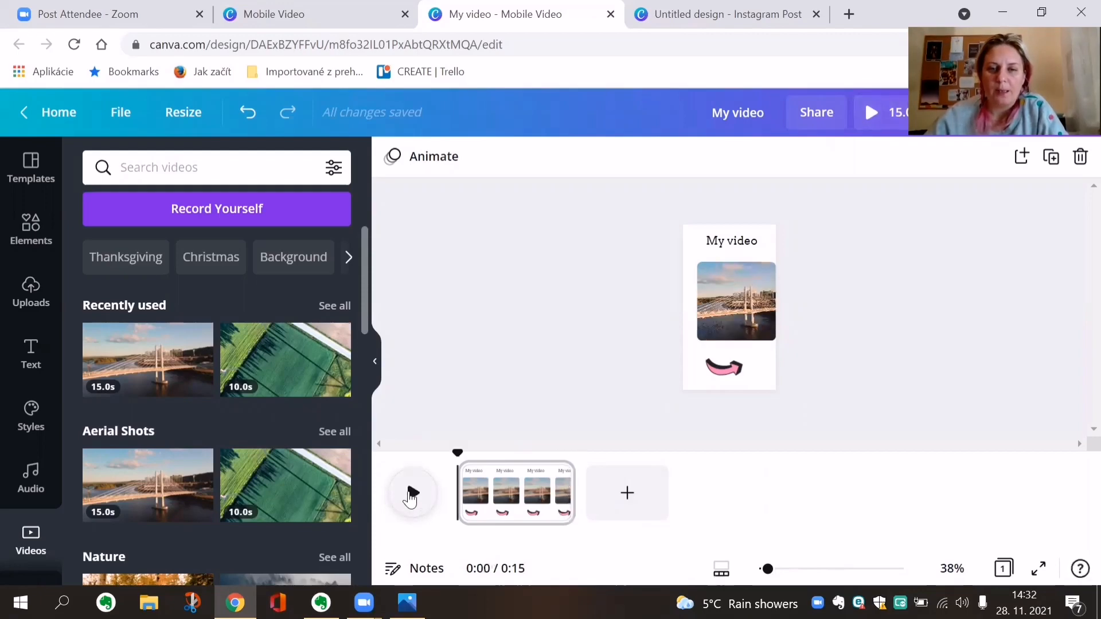
pyautogui.click(516, 494)
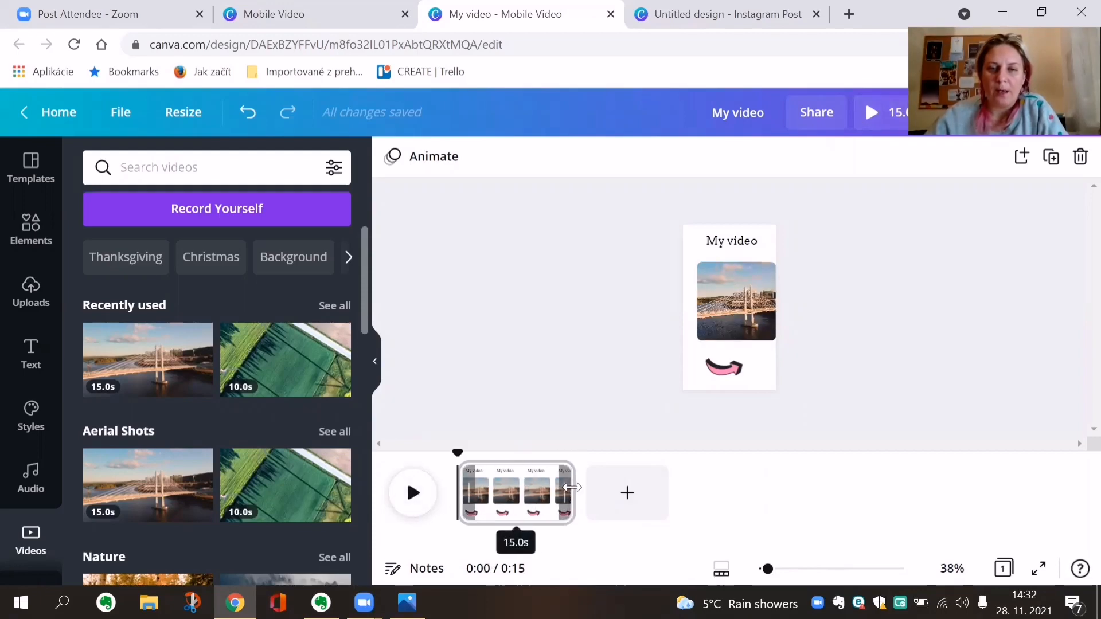
pyautogui.moveTo(559, 487)
pyautogui.mouseDown()
pyautogui.moveTo(532, 487)
pyautogui.moveTo(593, 491)
pyautogui.moveTo(540, 492)
pyautogui.mouseUp()
pyautogui.moveTo(465, 497); pyautogui.dragTo(482, 498)
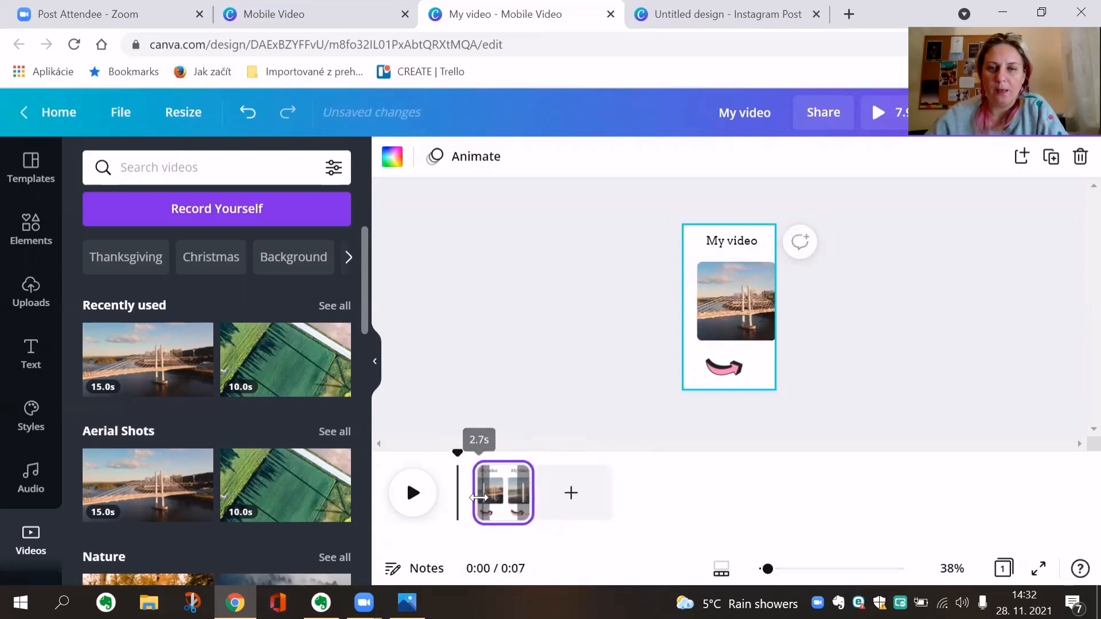
pyautogui.click(411, 497)
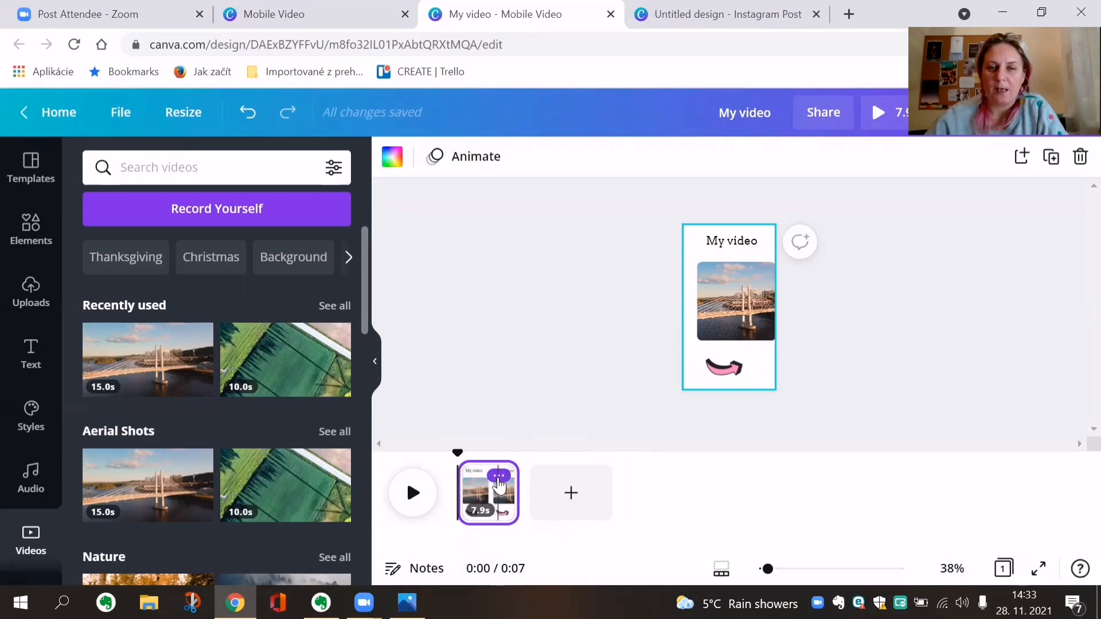
# Step: Split the page on the timeline at about 3.3 seconds
pyautogui.click(498, 477)
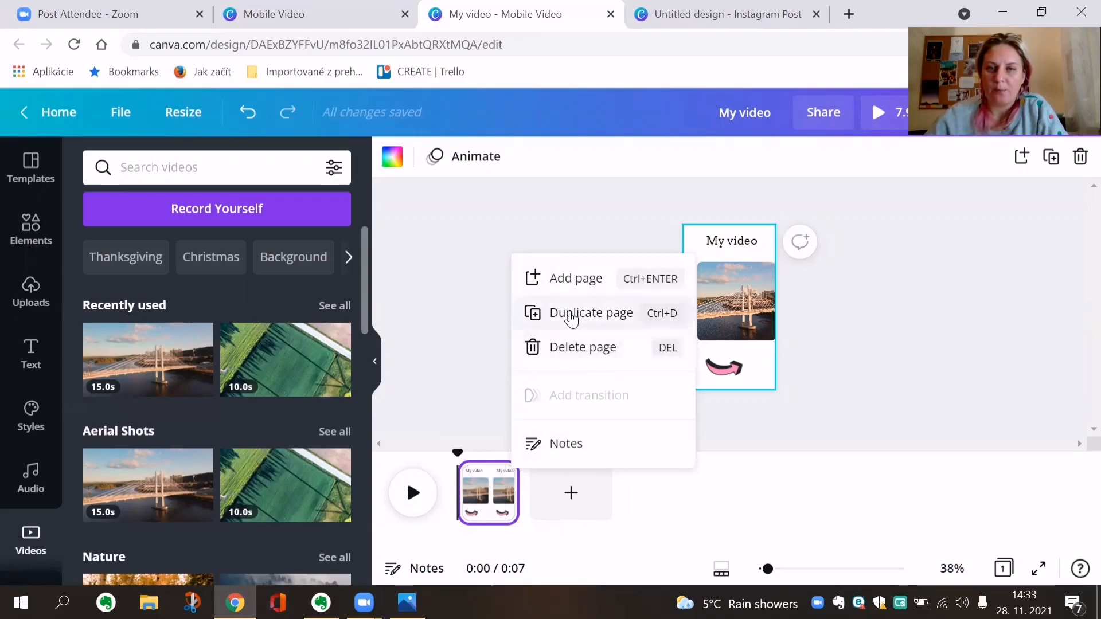
pyautogui.moveTo(457, 452); pyautogui.dragTo(484, 452)
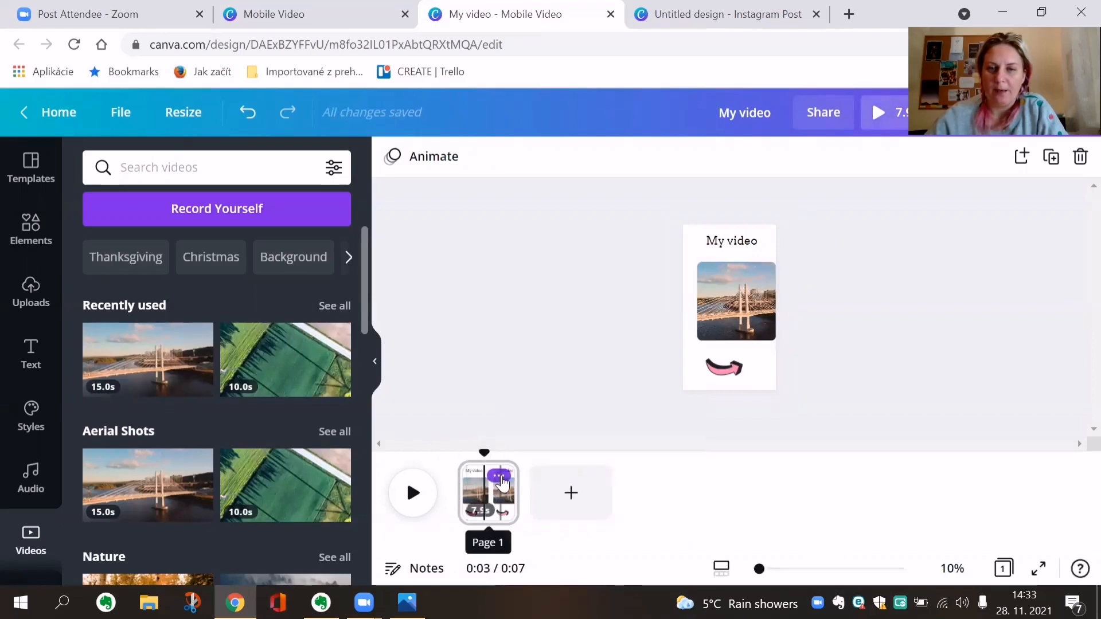
pyautogui.click(498, 477)
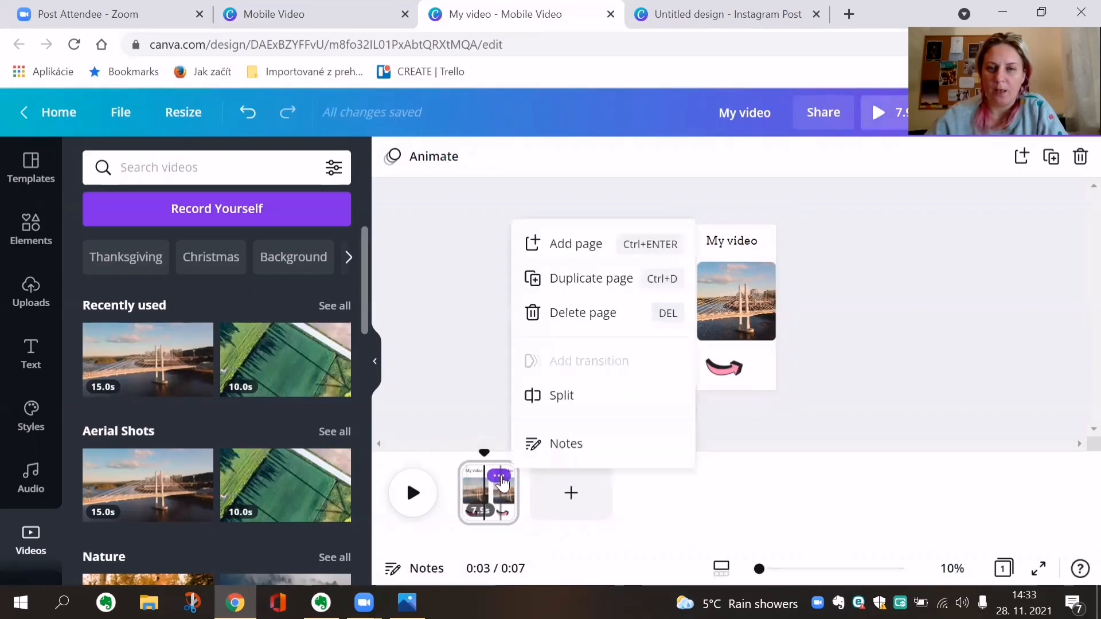
pyautogui.click(561, 396)
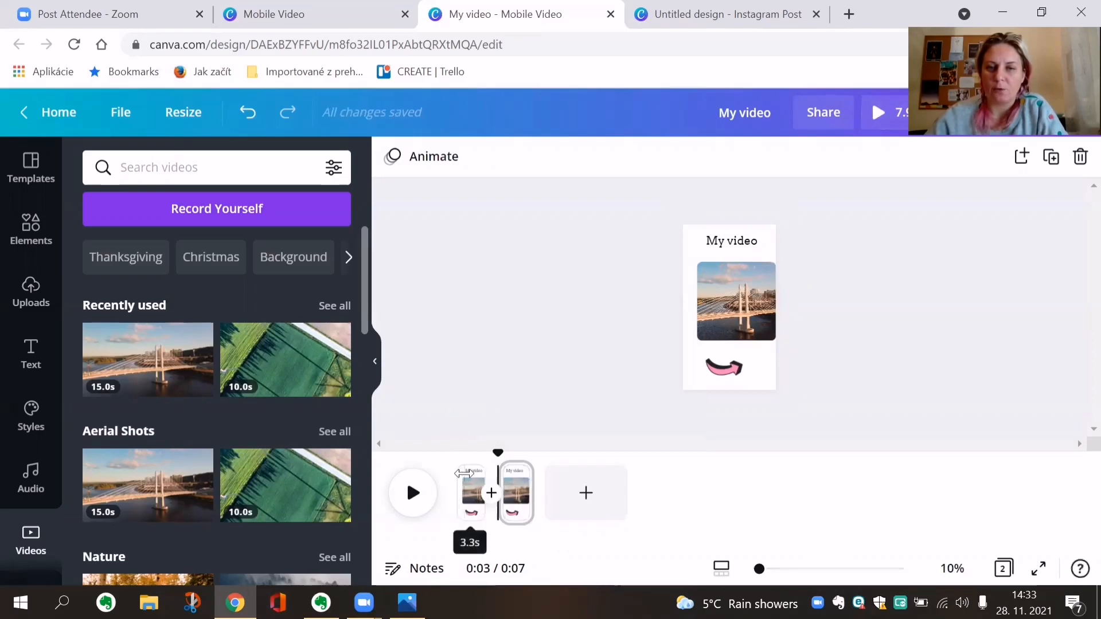
# Step: Examine the transition options available between the two split pages, without choosing one
pyautogui.click(471, 494)
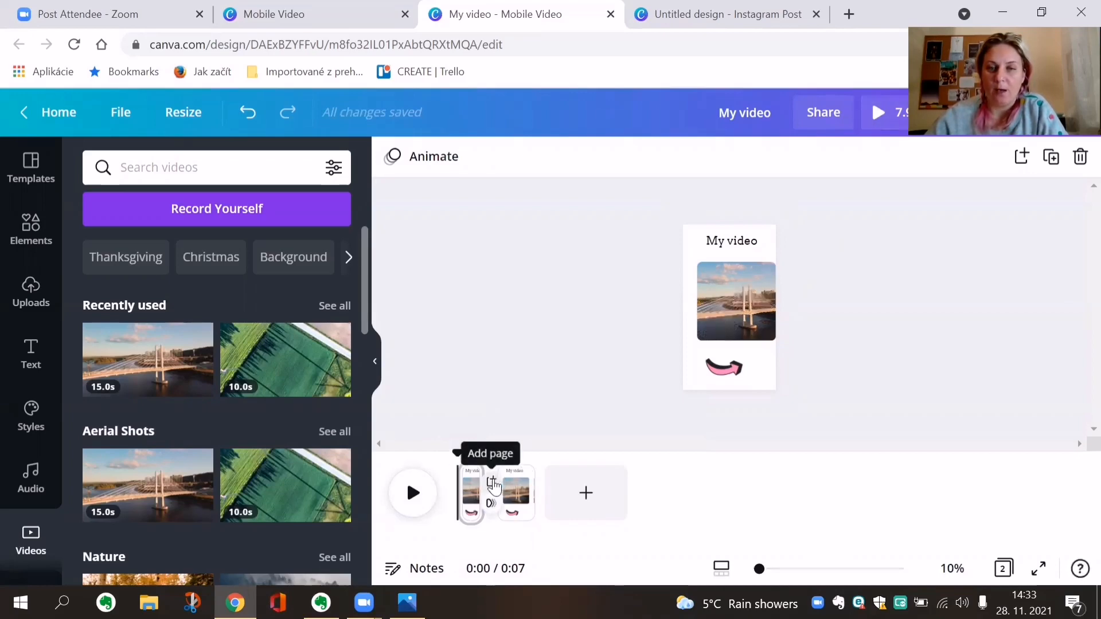
pyautogui.click(490, 503)
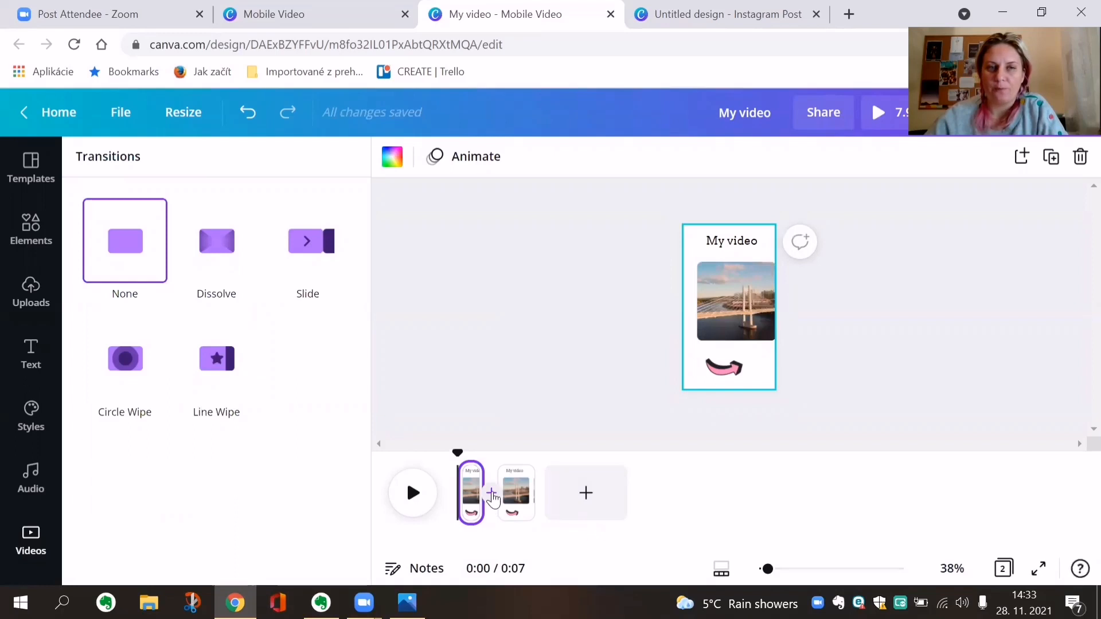
pyautogui.click(514, 379)
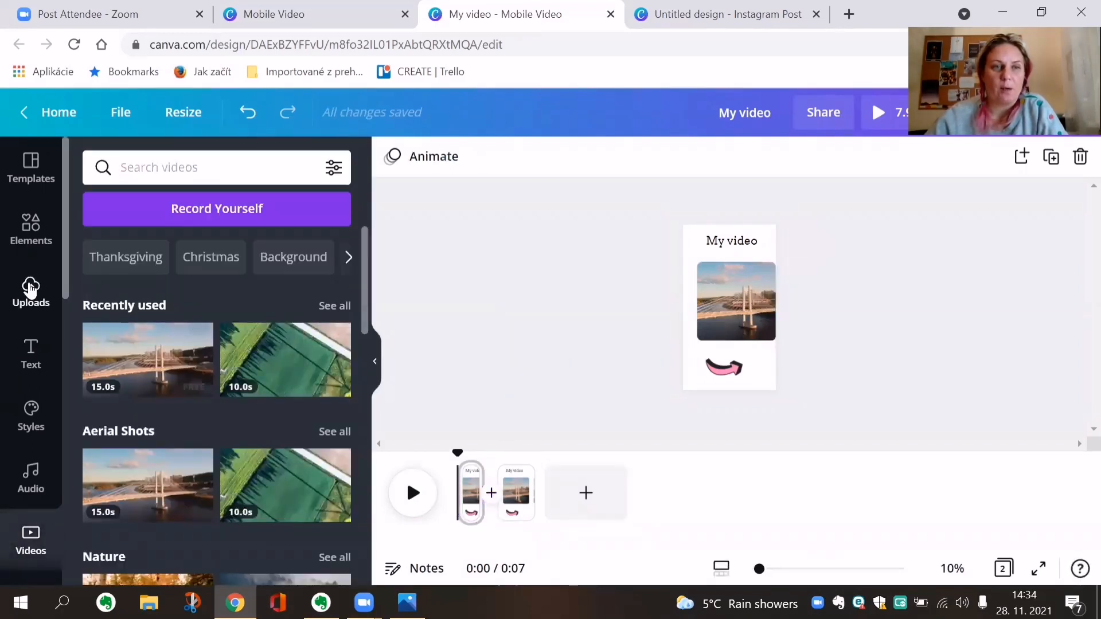
# Step: Insert a page between the two split pages, fill it with the teal tiled clip from the recently used elements, and play the video from the start
pyautogui.click(30, 229)
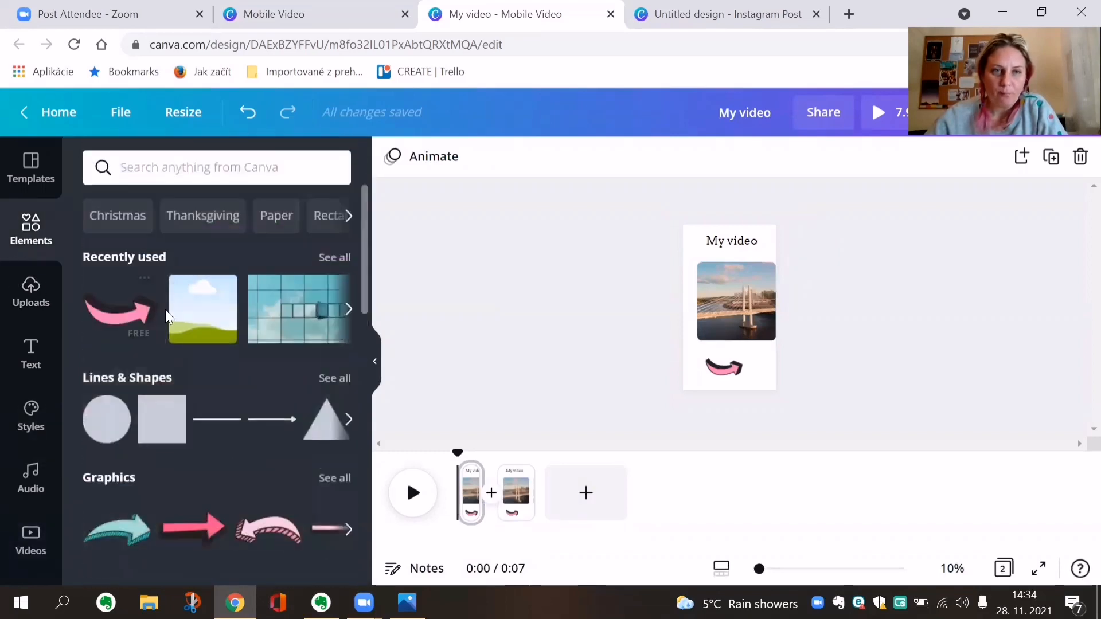
pyautogui.moveTo(282, 305); pyautogui.dragTo(489, 492)
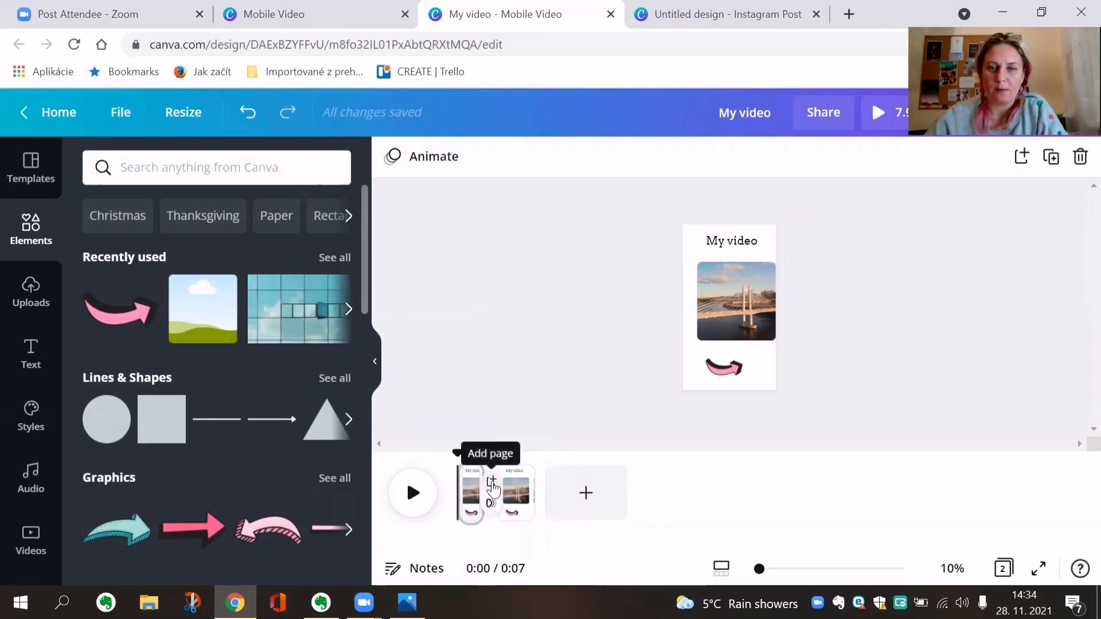
pyautogui.click(492, 491)
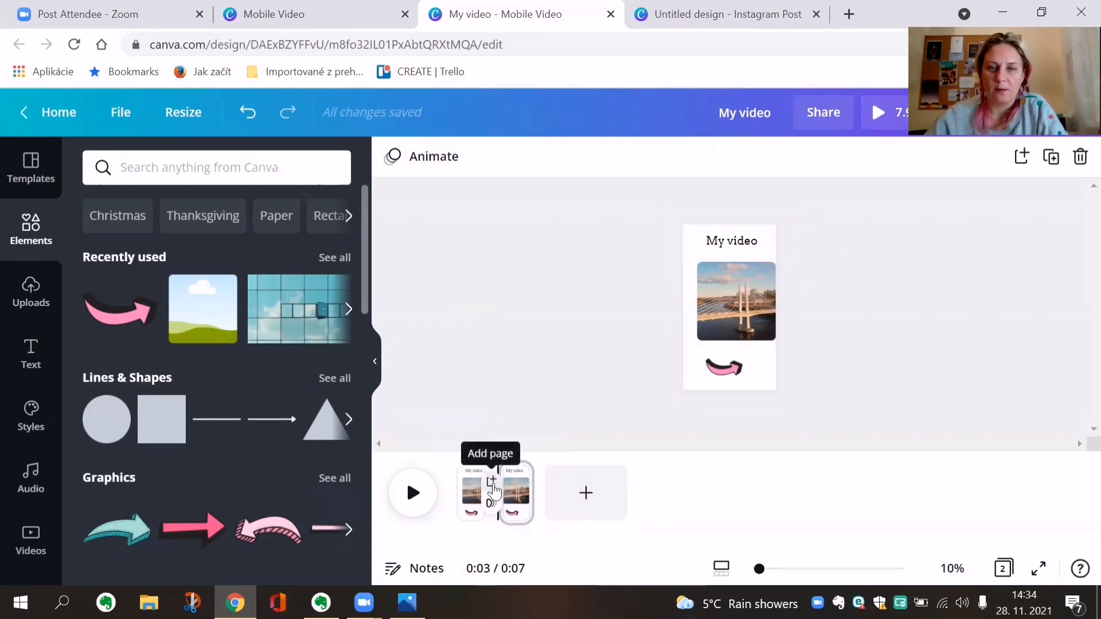
pyautogui.click(492, 481)
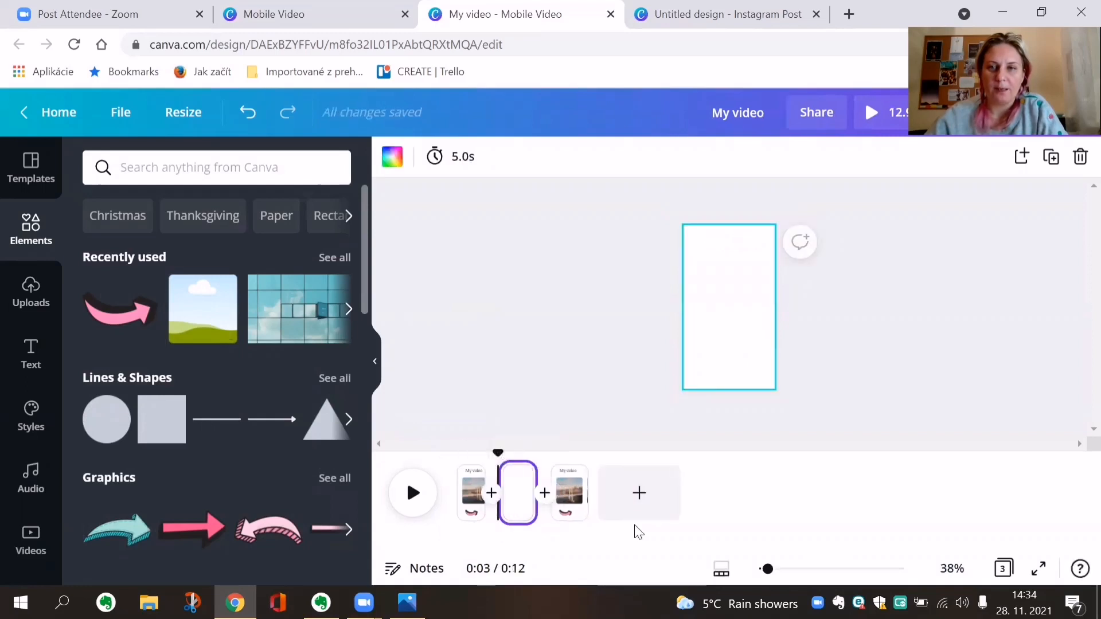
pyautogui.moveTo(289, 319); pyautogui.dragTo(688, 267)
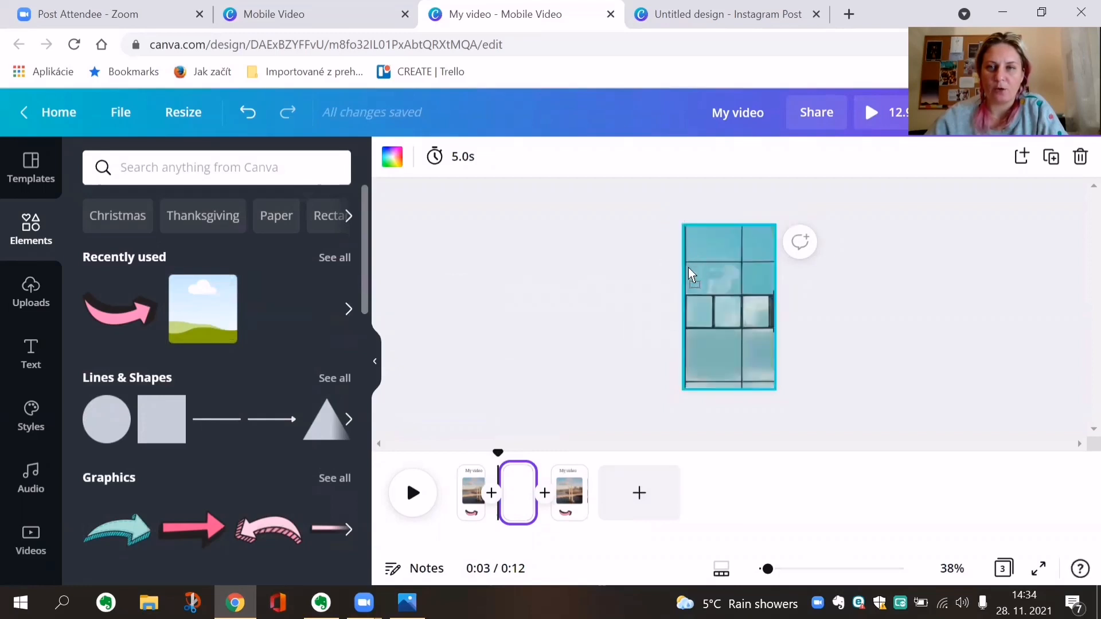
pyautogui.moveTo(499, 454); pyautogui.dragTo(455, 442)
pyautogui.click(413, 494)
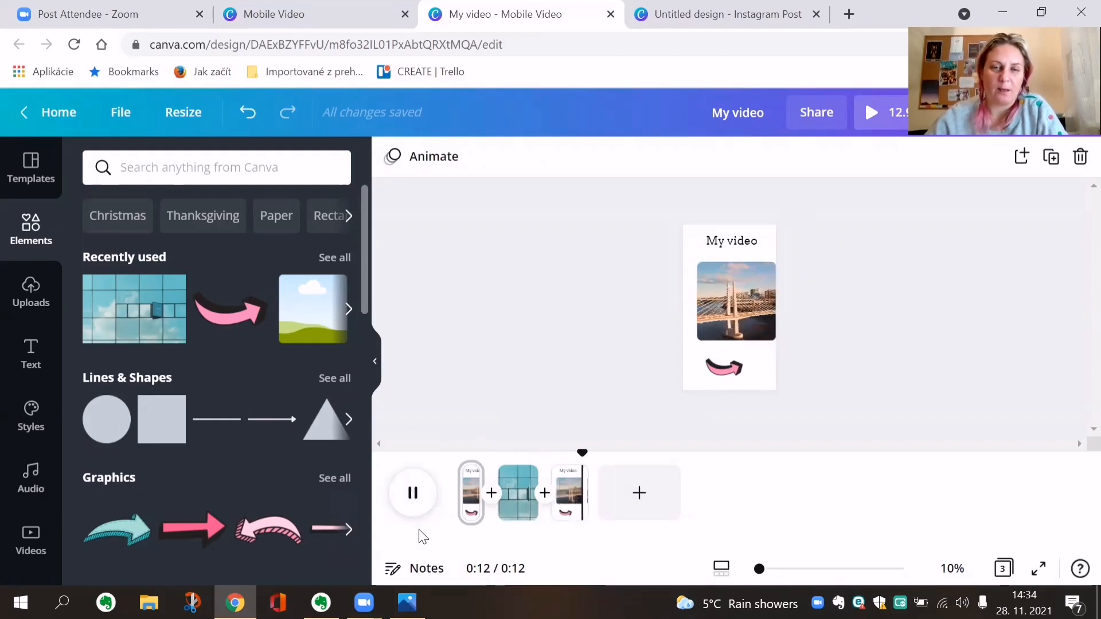
# Step: Add a blank page at the end of the timeline and browse the stock videos for it
pyautogui.click(641, 500)
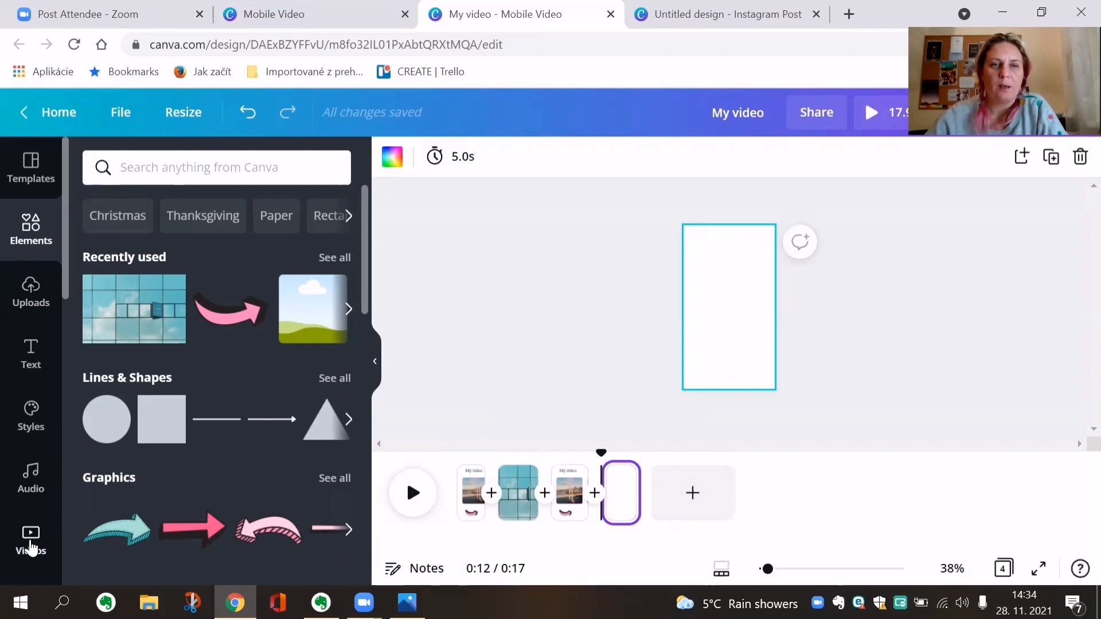
pyautogui.click(32, 539)
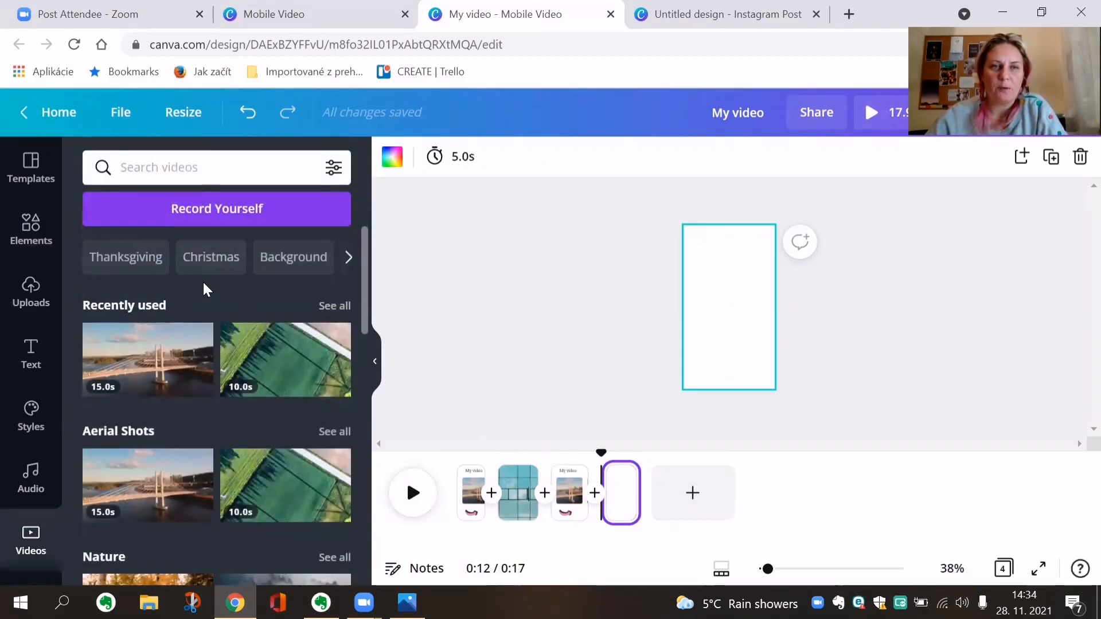
pyautogui.scroll(-2, 187, 307)
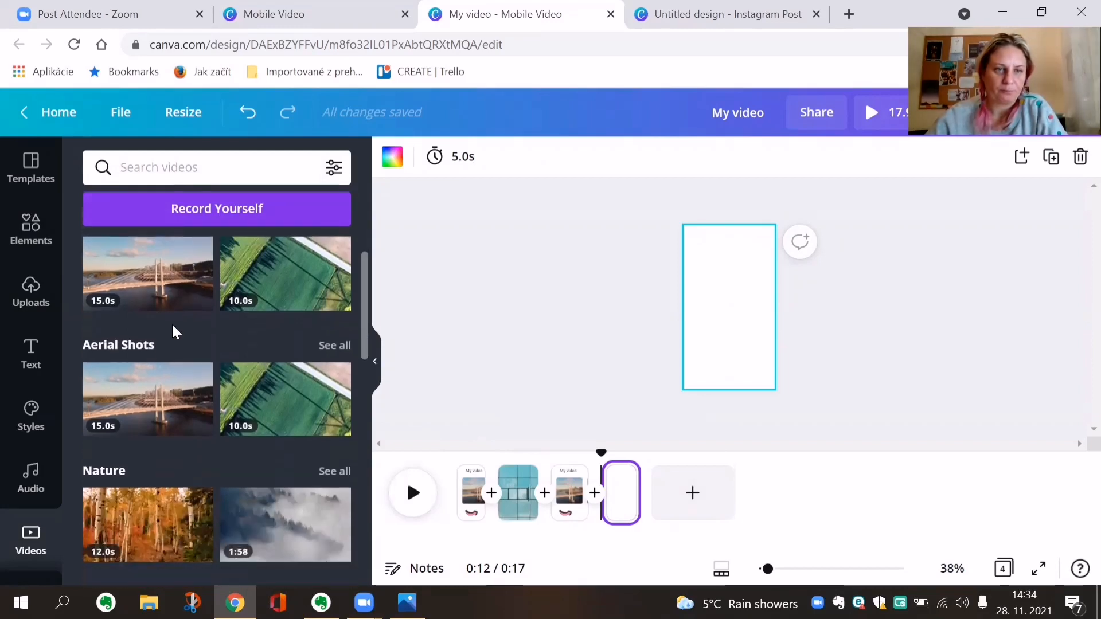
pyautogui.scroll(-5, 160, 380)
pyautogui.scroll(8, 159, 388)
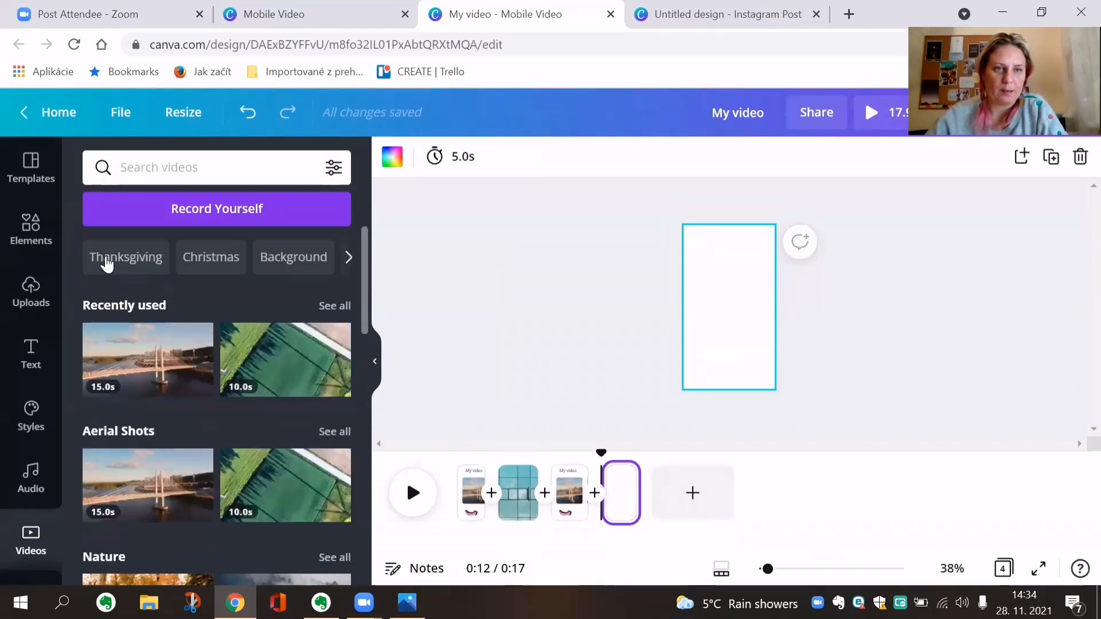
# Step: Fill the new page with the 19.9-second pink brand board video from the uploaded videos, and play part of it back
pyautogui.click(34, 298)
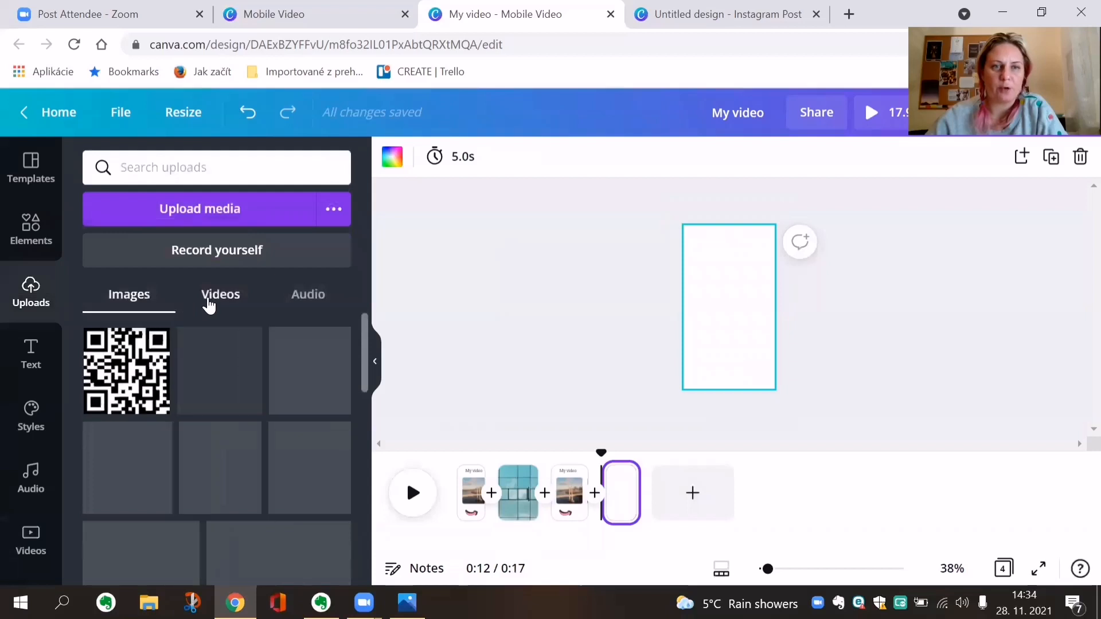
pyautogui.click(209, 306)
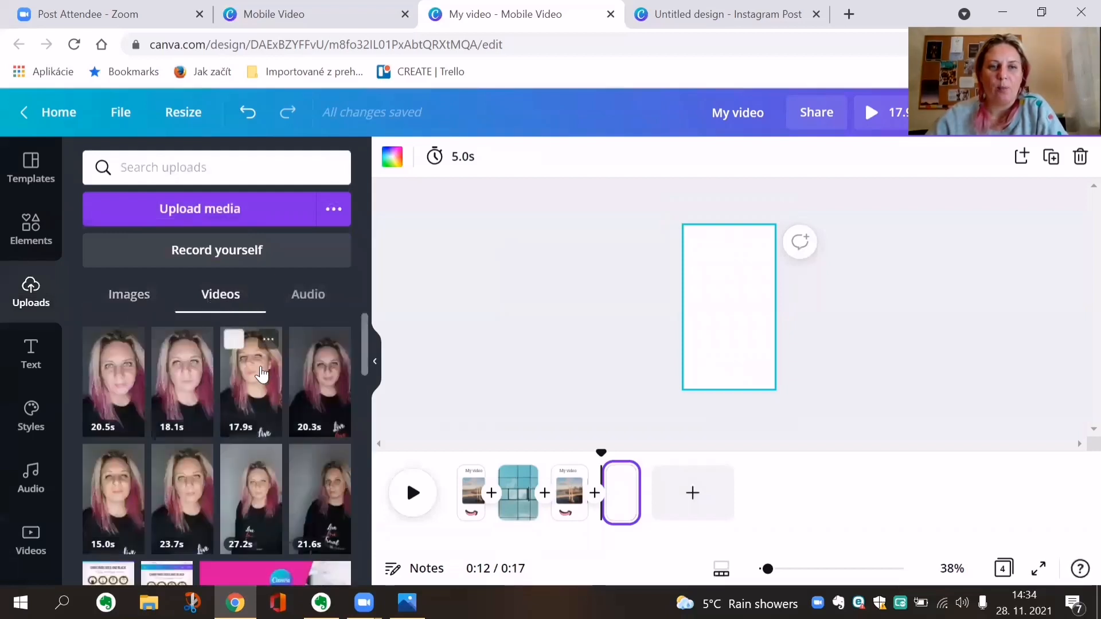
pyautogui.scroll(-4, 261, 374)
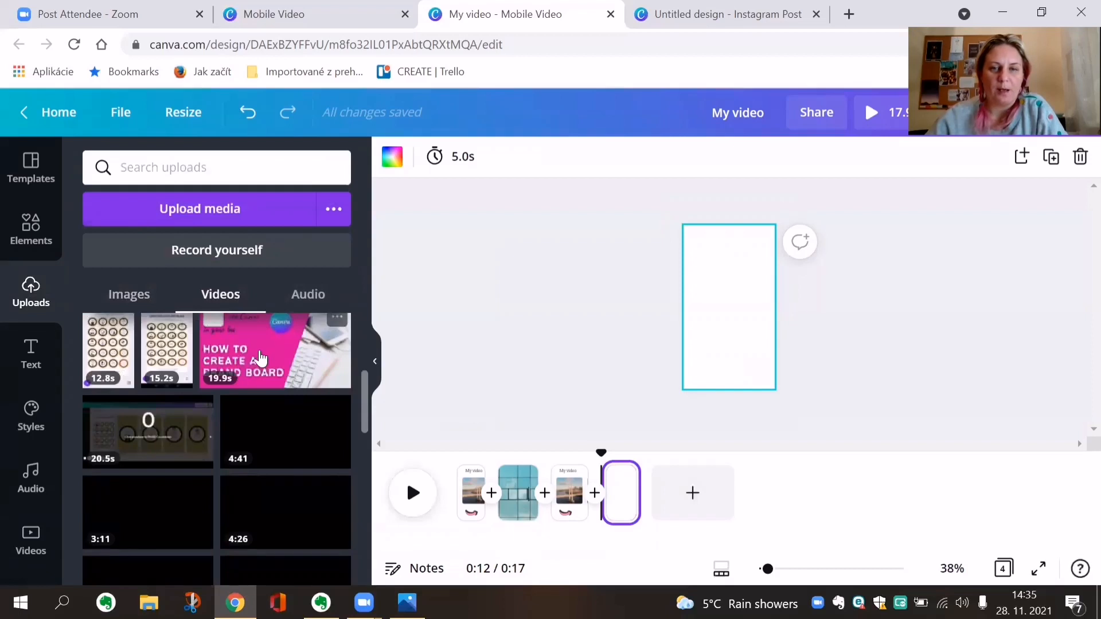
pyautogui.moveTo(261, 358); pyautogui.dragTo(725, 335)
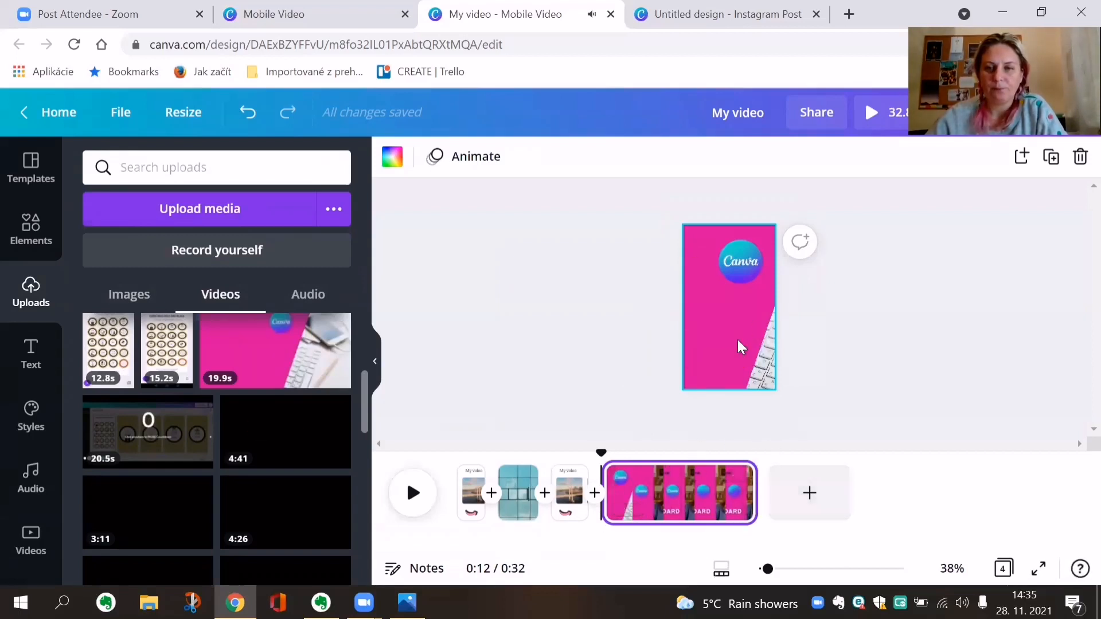
pyautogui.click(409, 494)
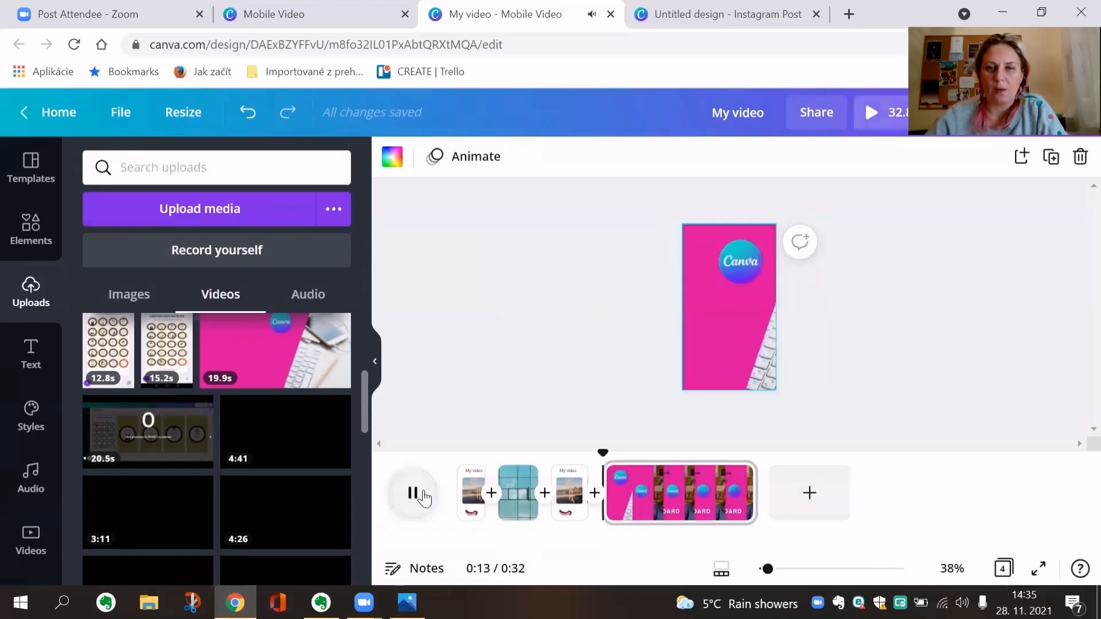
pyautogui.click(413, 495)
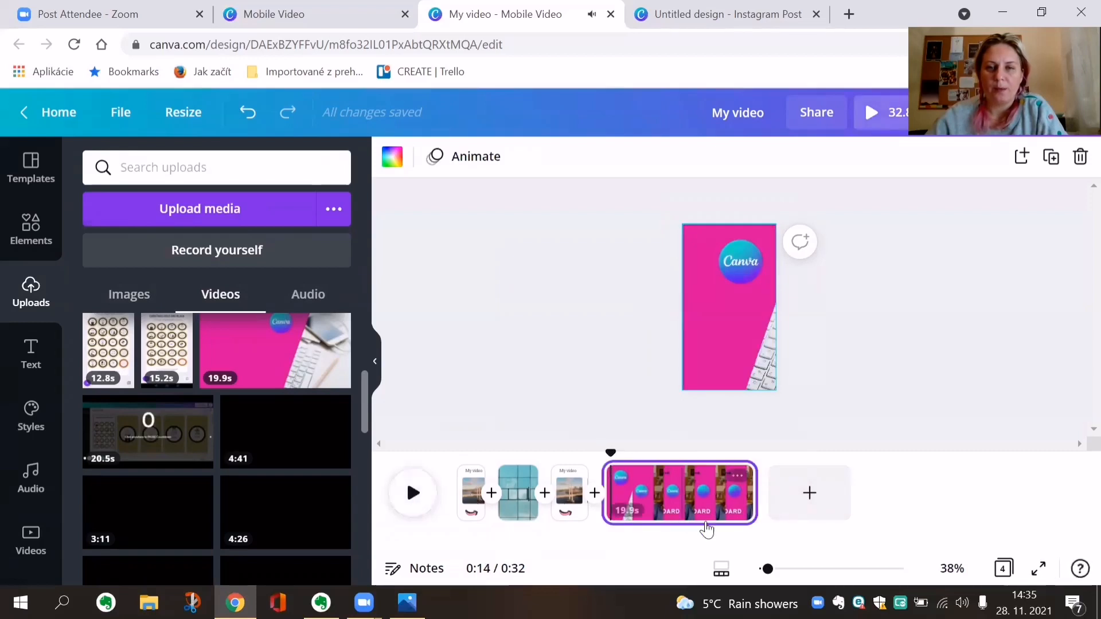
# Step: Trim the brand board clip from both its end and its start to a duration of 5.0 seconds
pyautogui.moveTo(751, 492); pyautogui.dragTo(659, 492)
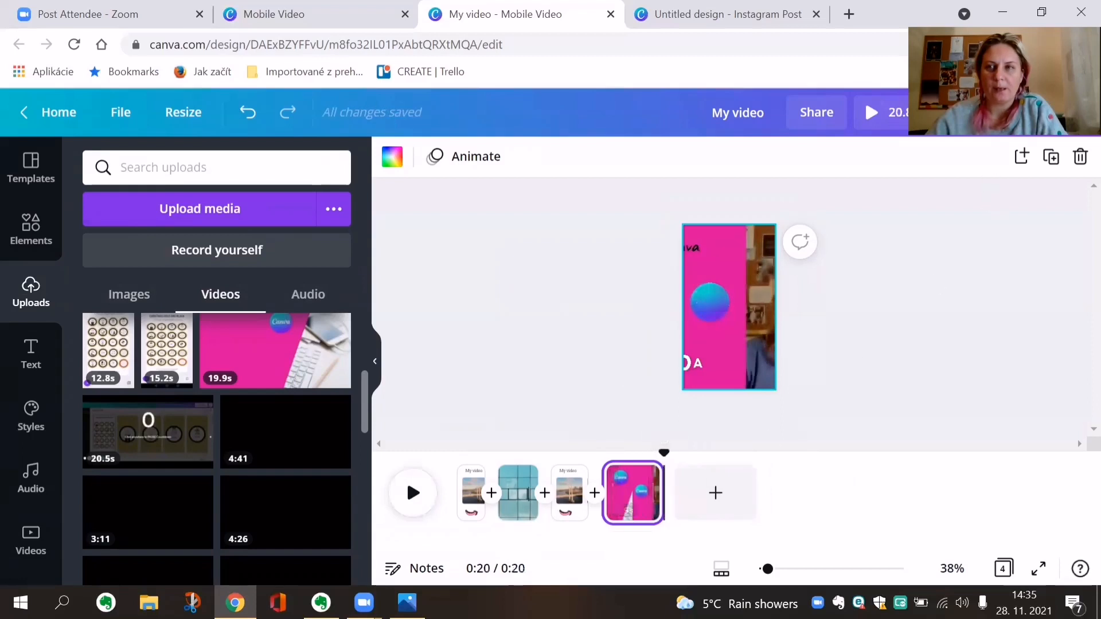
pyautogui.click(739, 287)
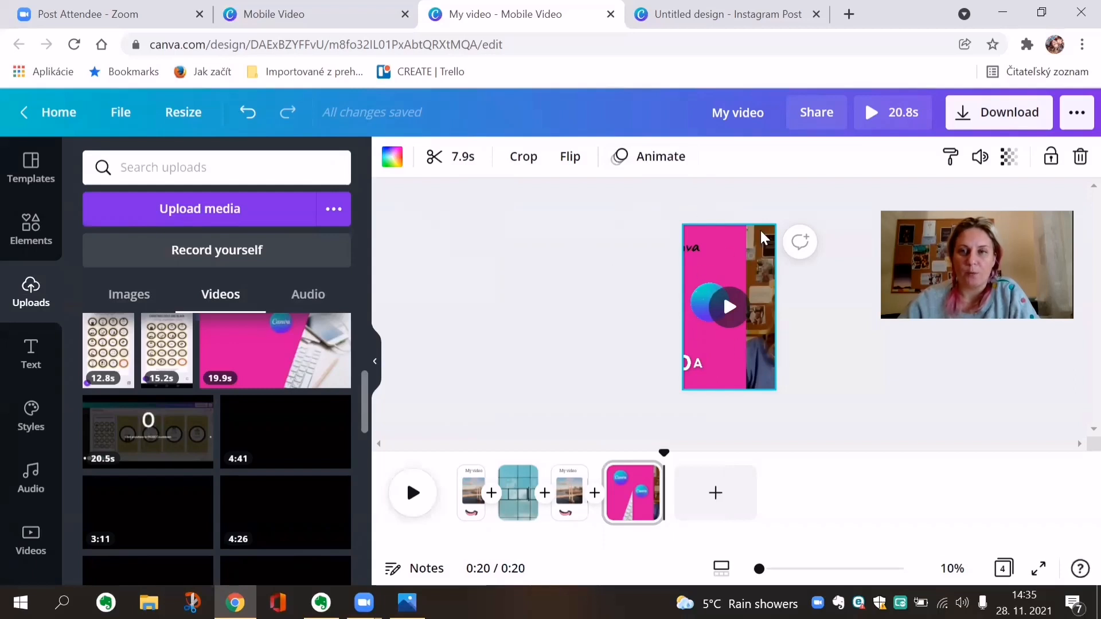
pyautogui.click(461, 156)
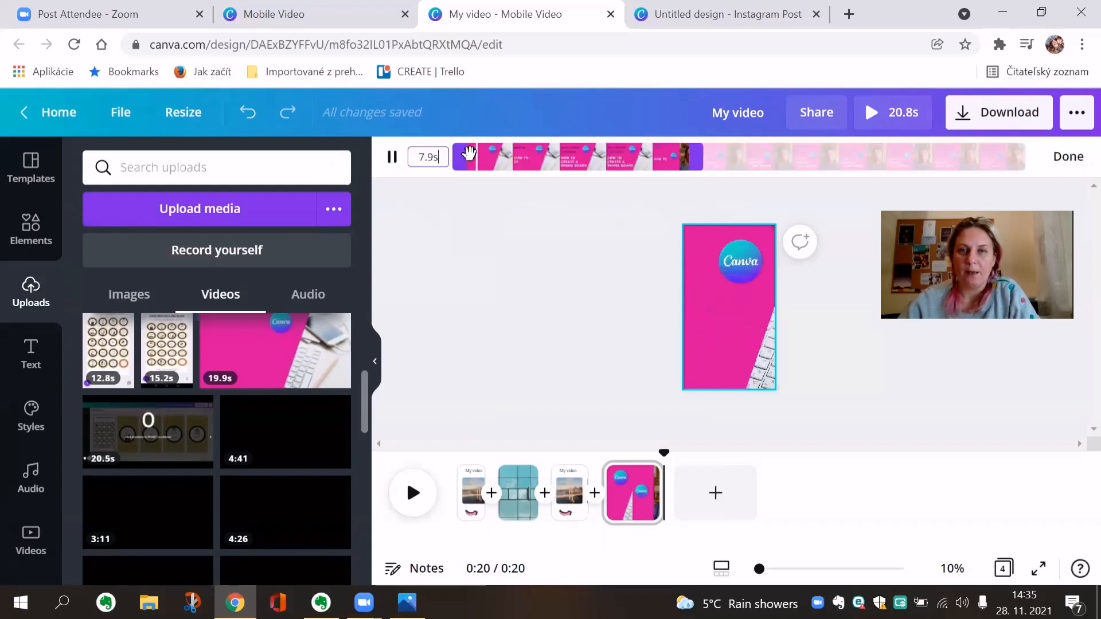
pyautogui.moveTo(462, 156); pyautogui.dragTo(510, 156)
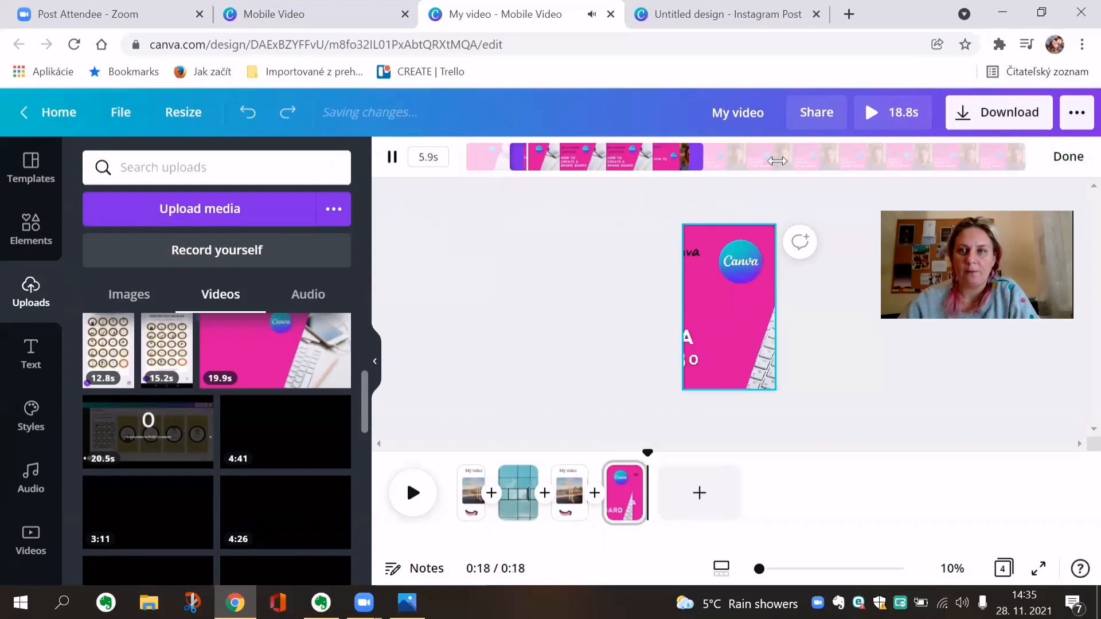
pyautogui.moveTo(696, 157); pyautogui.dragTo(670, 158)
pyautogui.click(1068, 157)
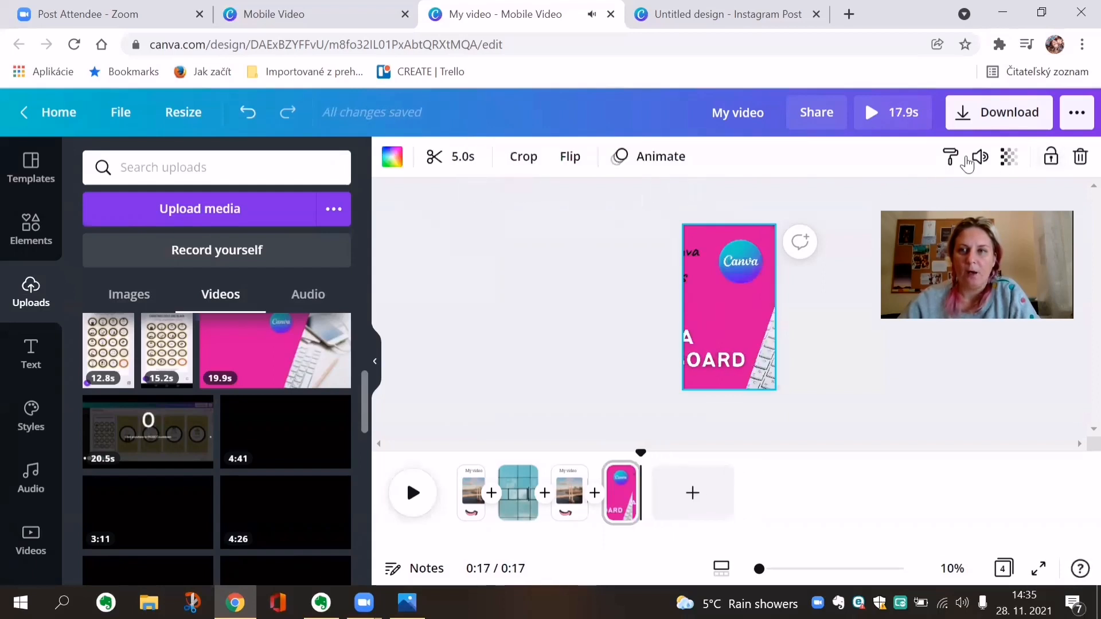
# Step: Mute the brand board clip's sound, and delete the clip from the last page
pyautogui.click(979, 158)
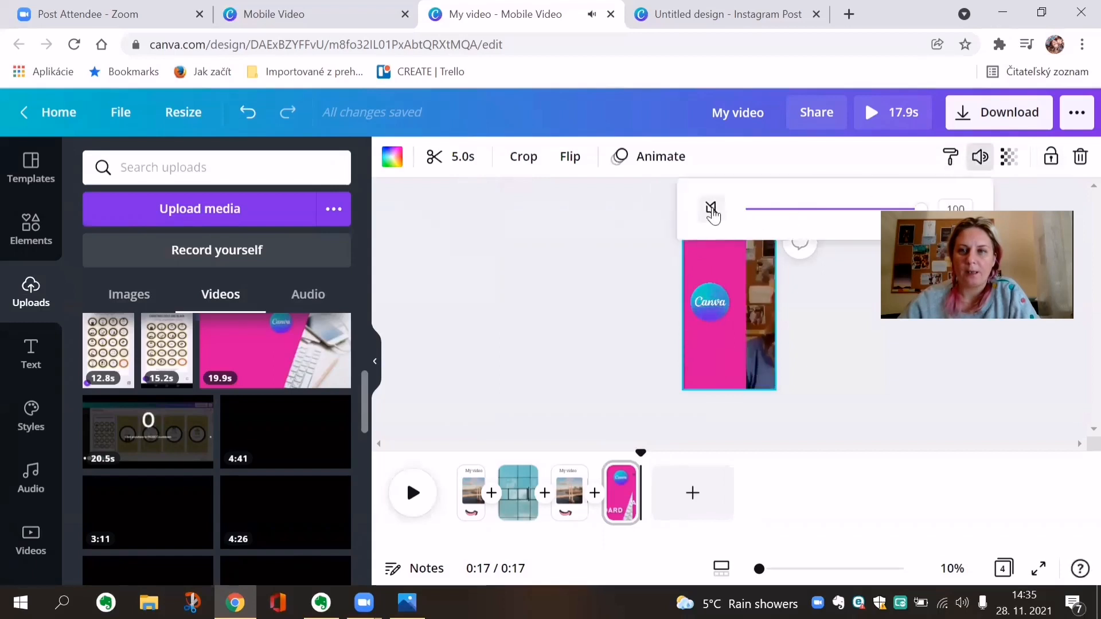
pyautogui.click(711, 209)
pyautogui.click(613, 284)
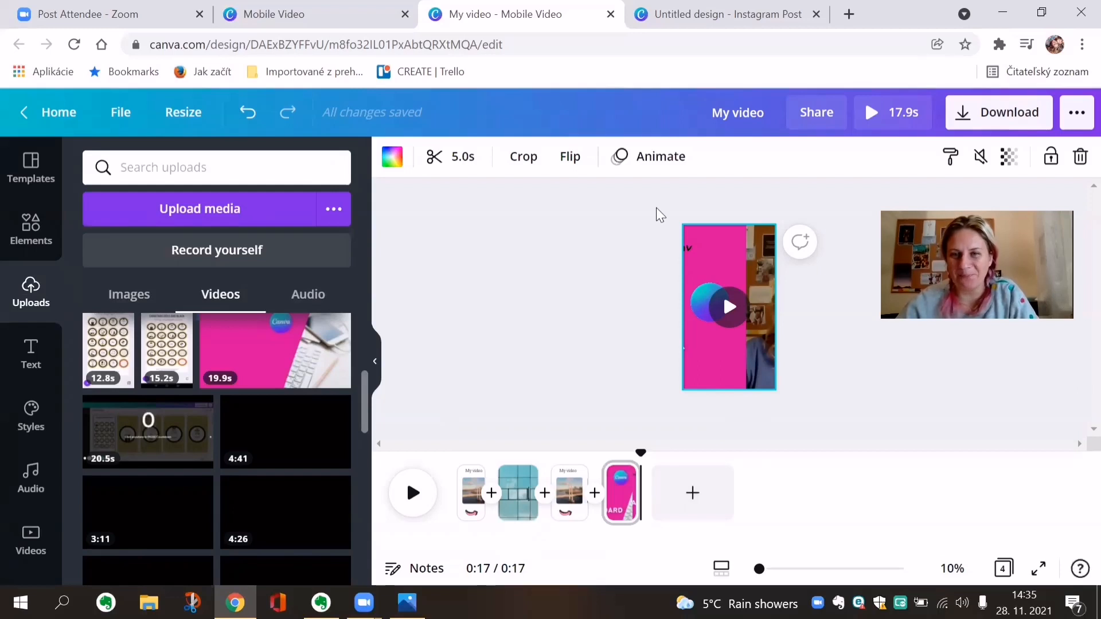
pyautogui.moveTo(713, 309)
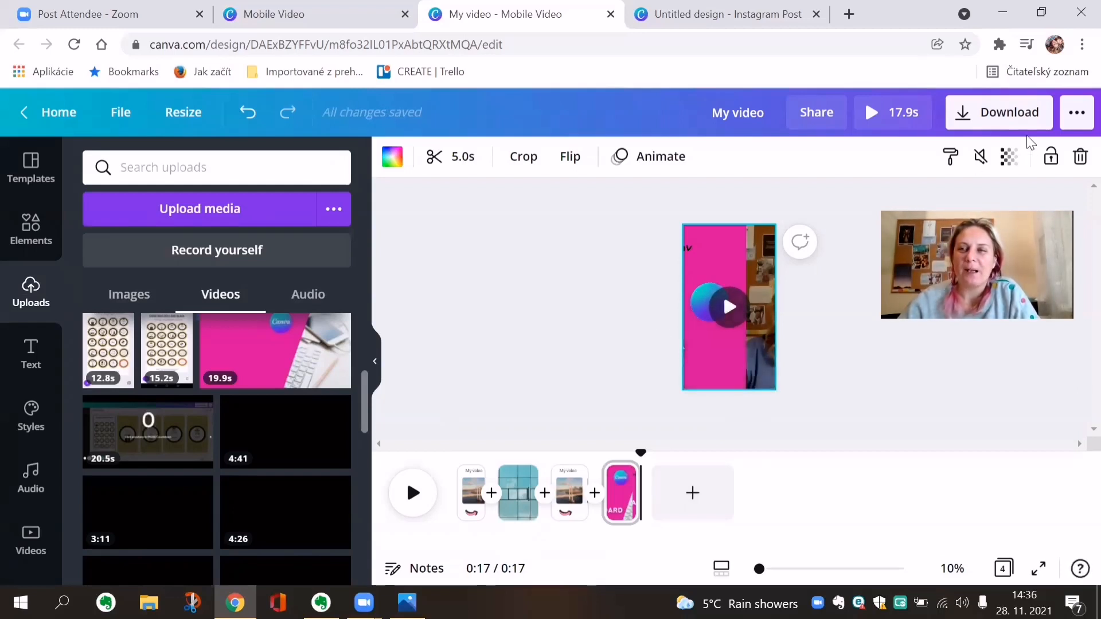
pyautogui.press('Delete')
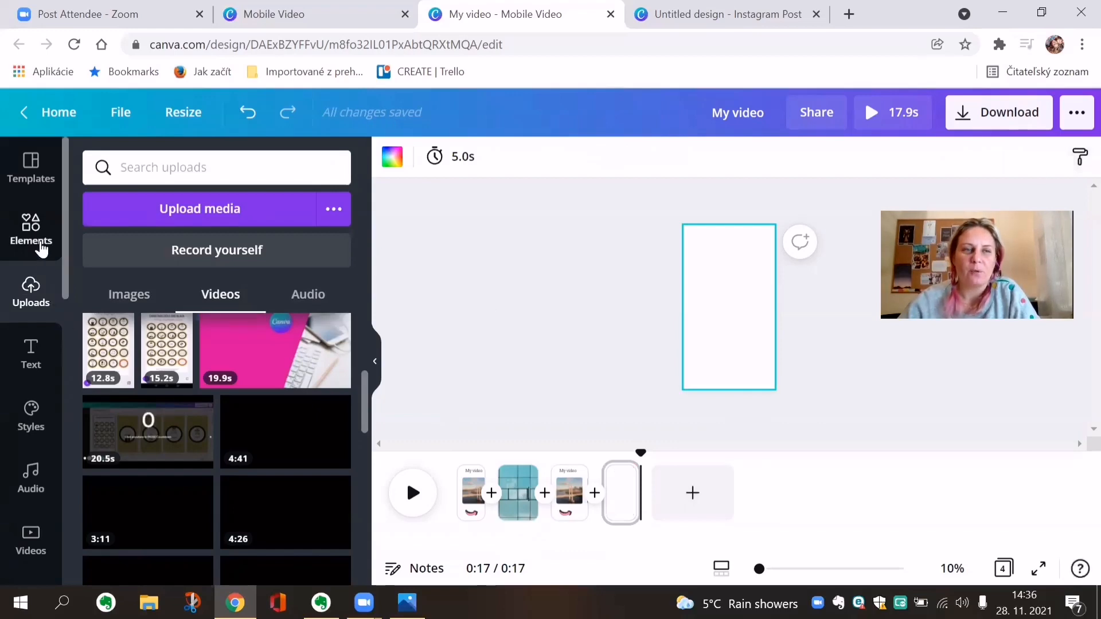
# Step: Add the square frame from the recently used elements to the last page and enlarge it to nearly the page's width
pyautogui.click(31, 227)
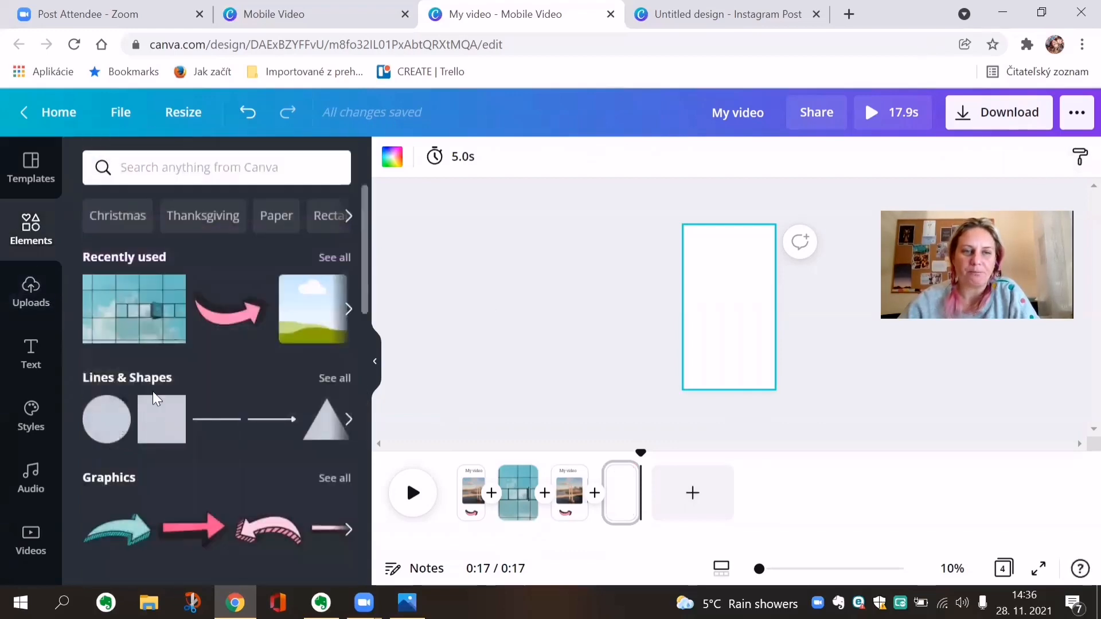
pyautogui.scroll(-5, 155, 396)
pyautogui.scroll(5, 160, 388)
pyautogui.click(308, 322)
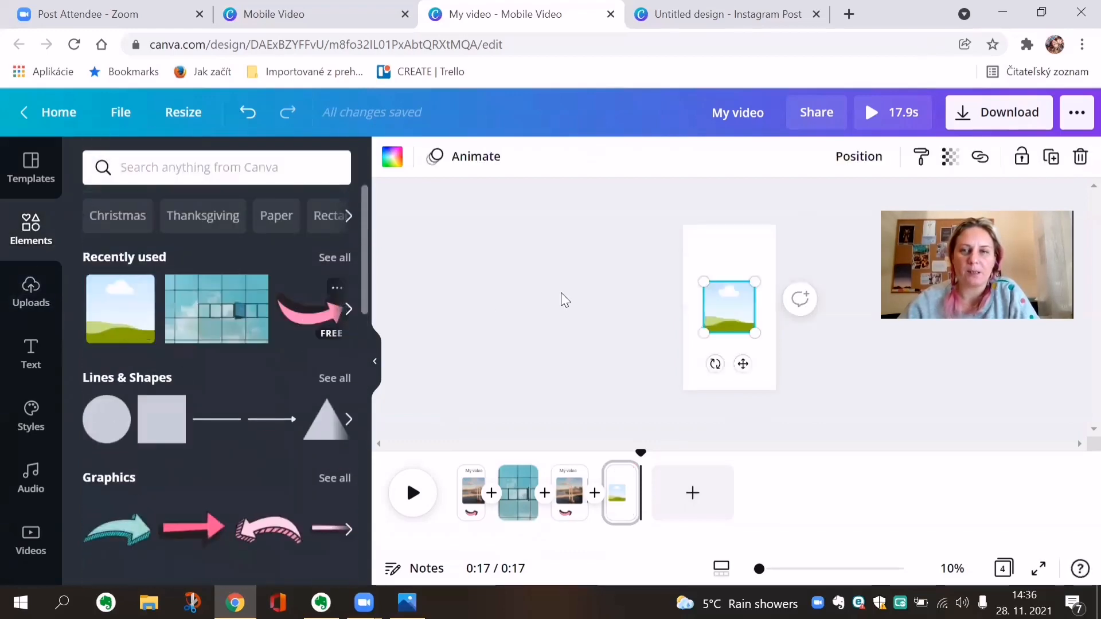
pyautogui.moveTo(704, 282); pyautogui.dragTo(677, 254)
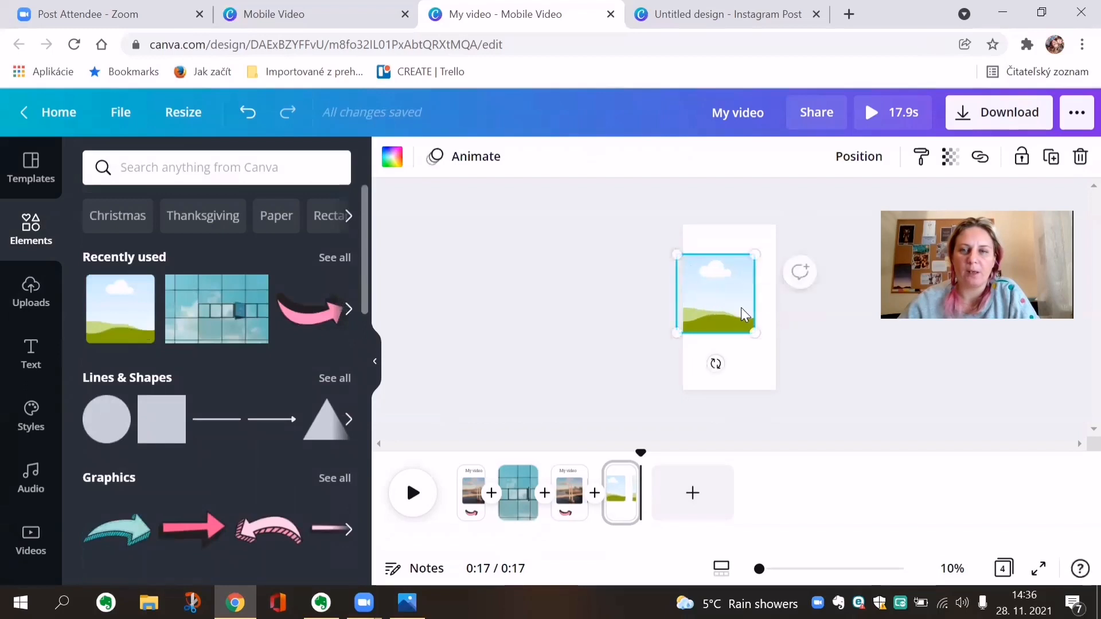
pyautogui.click(794, 355)
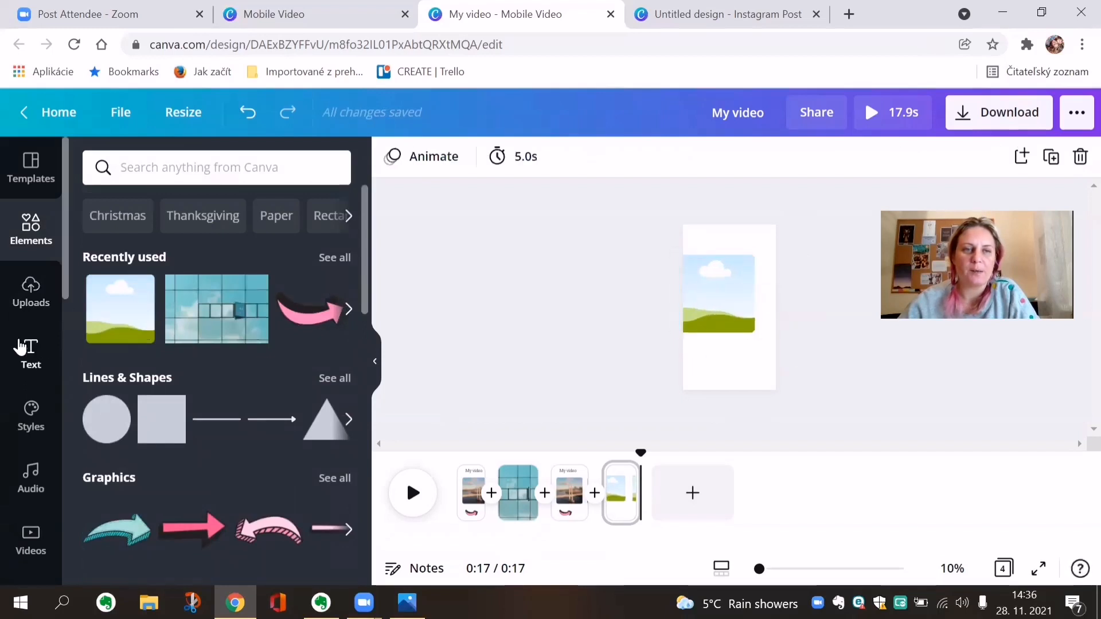
# Step: Fill the square frame with the 19.9-second brand board video from the uploaded videos and mute its sound
pyautogui.click(33, 300)
pyautogui.moveTo(238, 352); pyautogui.dragTo(699, 295)
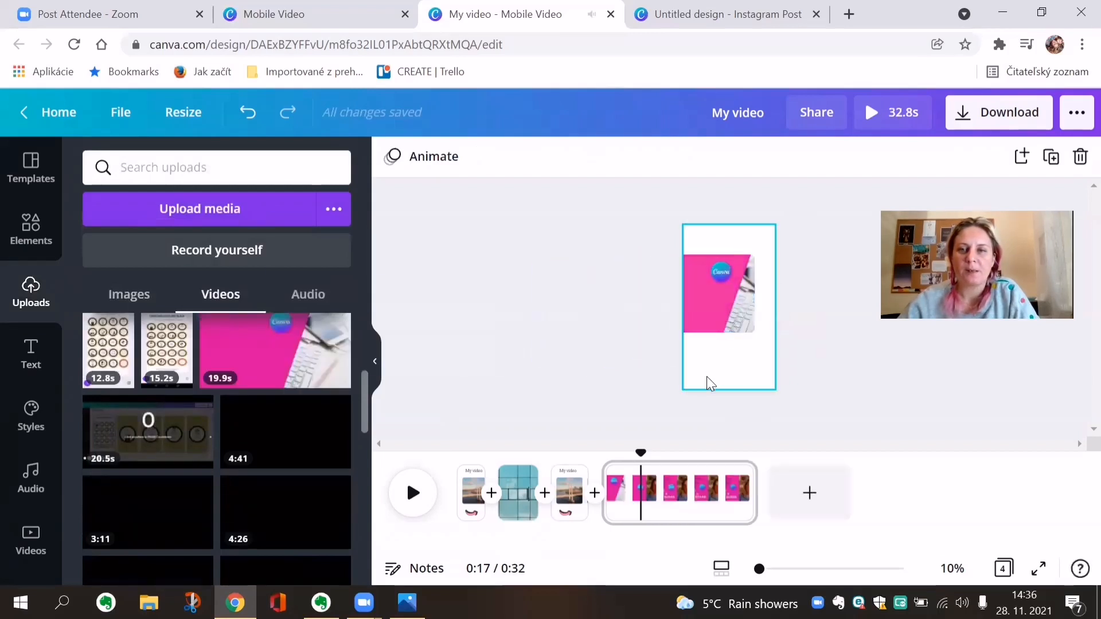
pyautogui.click(717, 299)
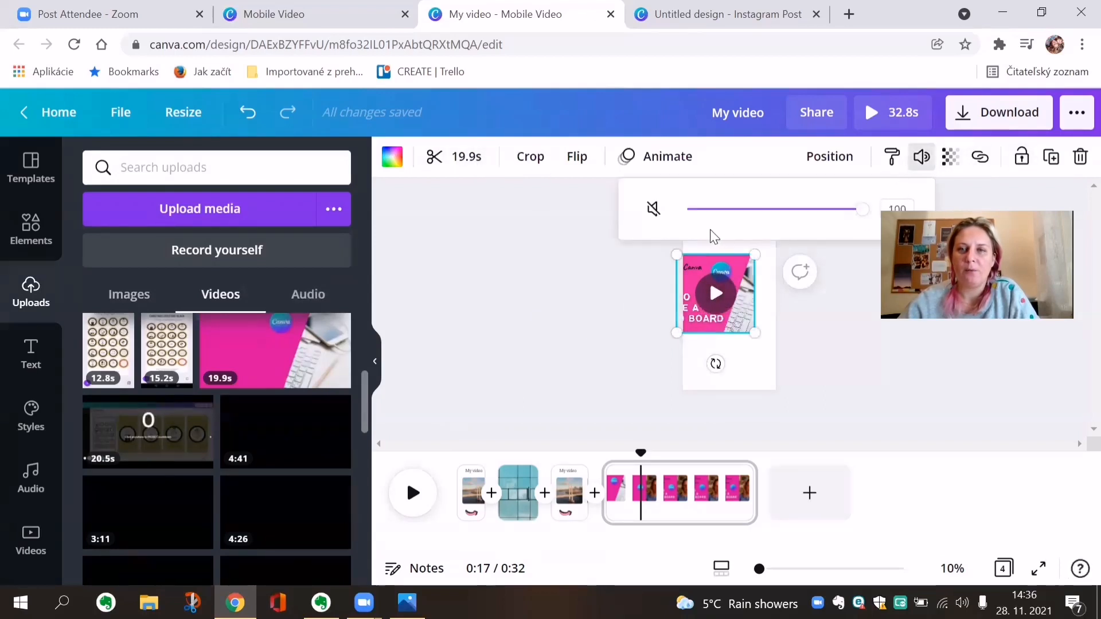
pyautogui.click(653, 208)
# Step: Trim the framed brand board clip on the last page to 1.5 seconds and play the whole video from the start
pyautogui.click(450, 160)
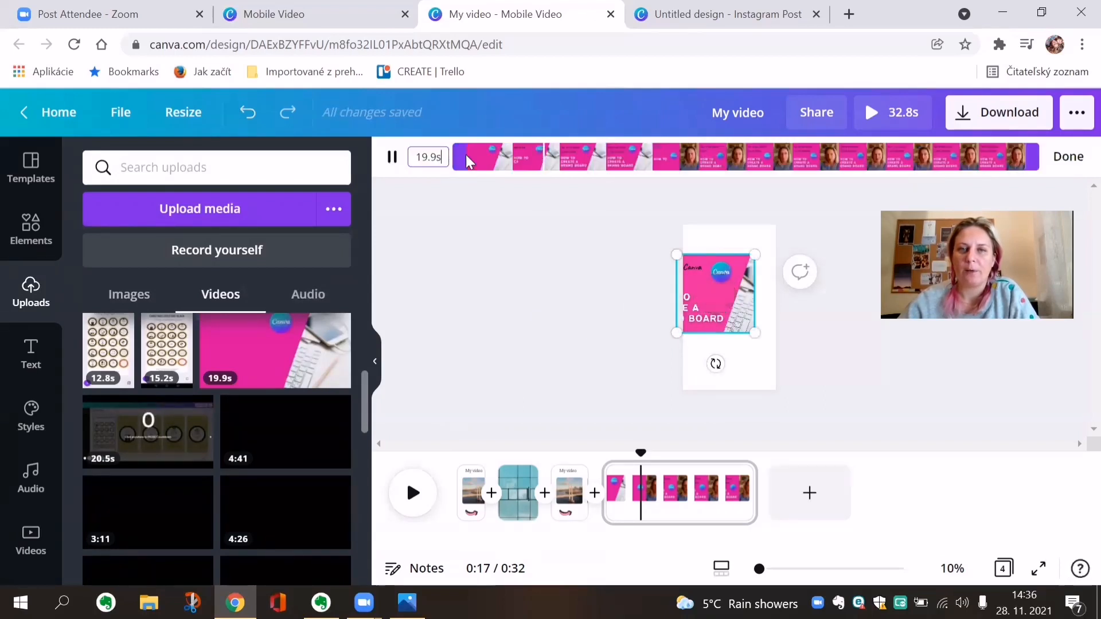
pyautogui.moveTo(1032, 159); pyautogui.dragTo(514, 169)
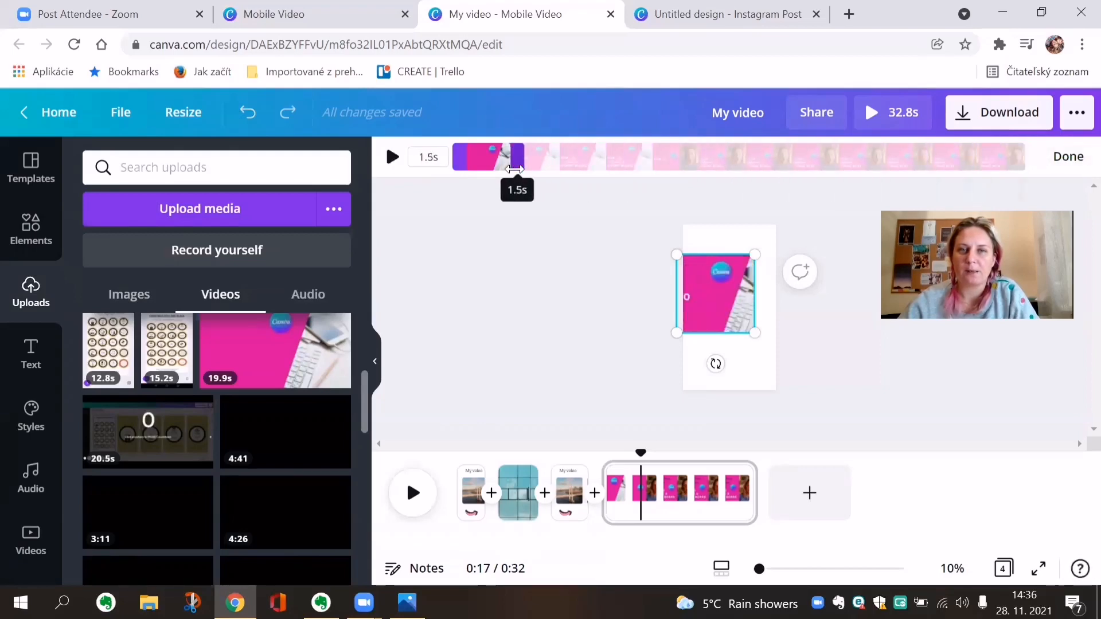
pyautogui.click(542, 315)
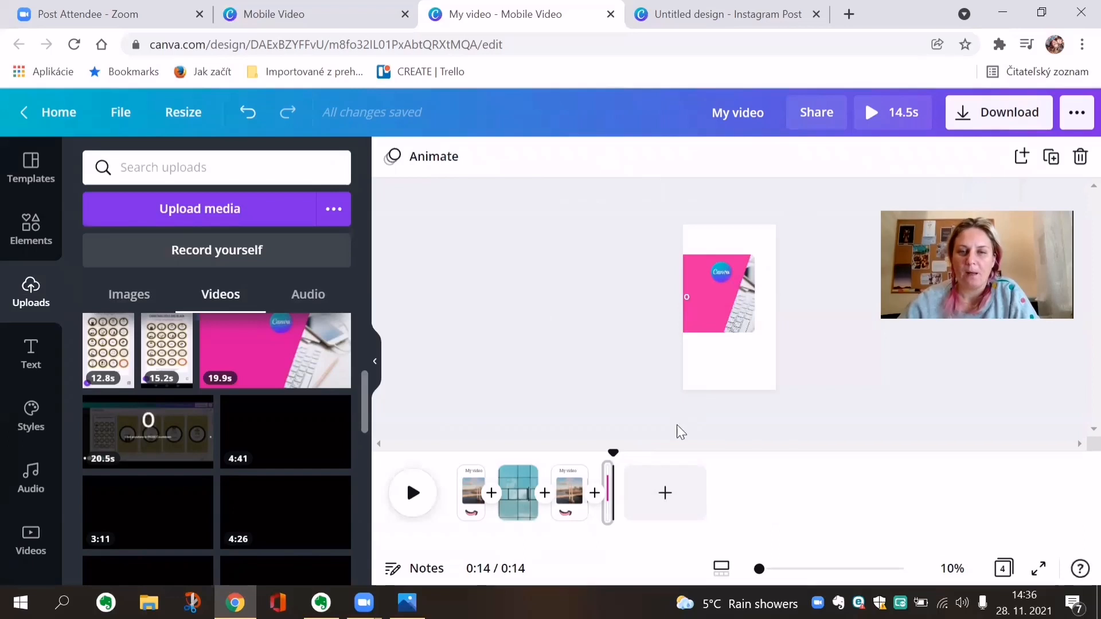
pyautogui.moveTo(612, 452); pyautogui.dragTo(434, 453)
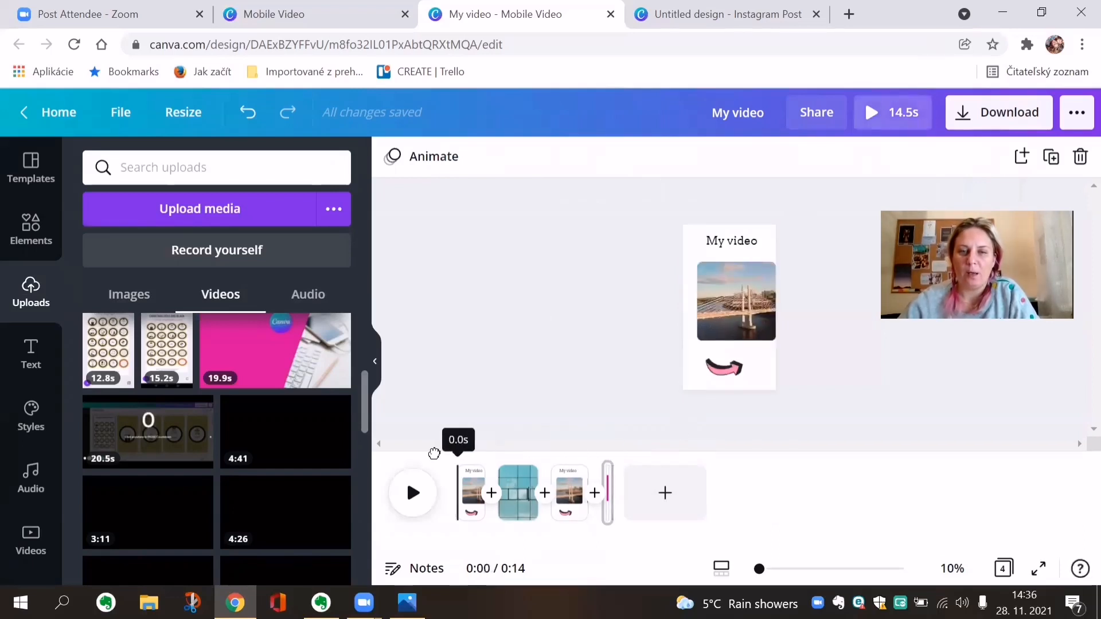
pyautogui.click(411, 491)
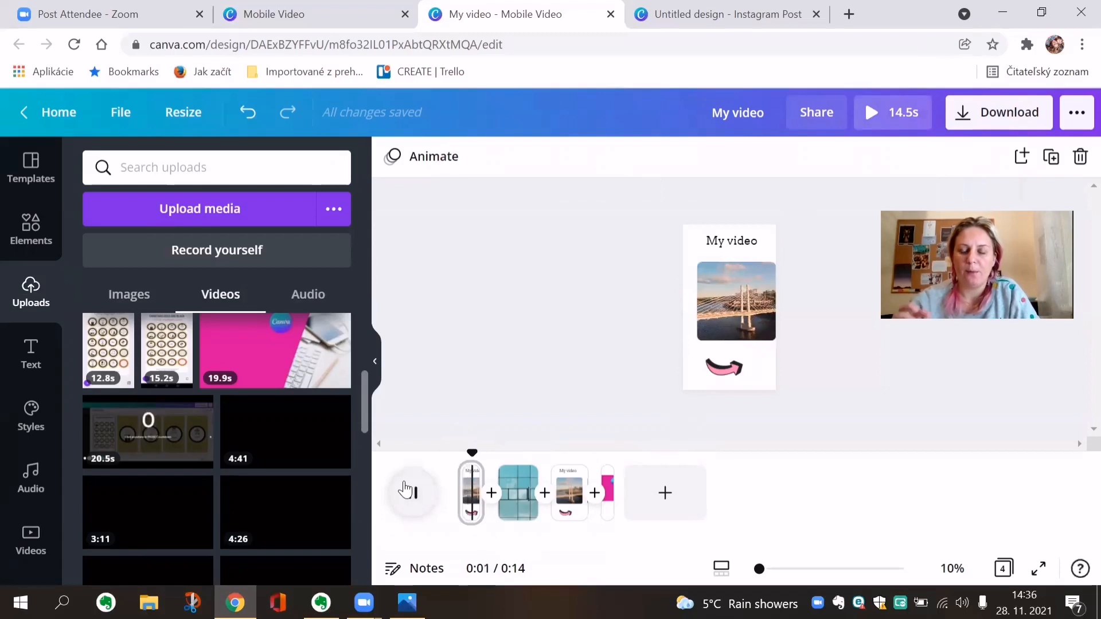
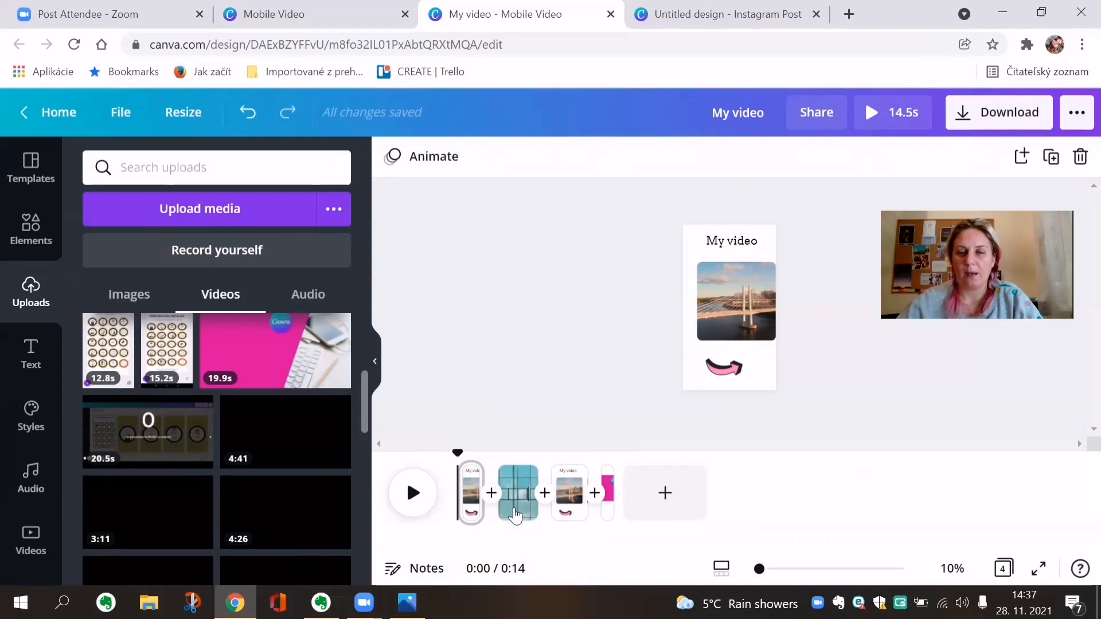
# Step: Reorder the timeline by moving the full-page blue tile clip to the front and the third page ahead of it
pyautogui.moveTo(514, 515); pyautogui.dragTo(442, 510)
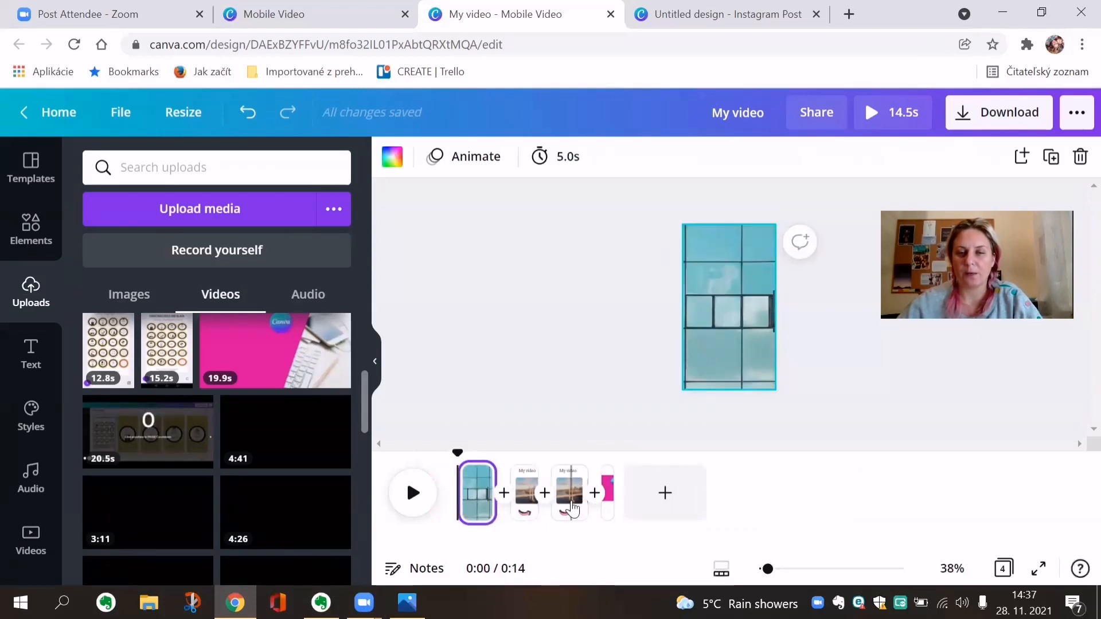
pyautogui.moveTo(571, 508); pyautogui.dragTo(456, 508)
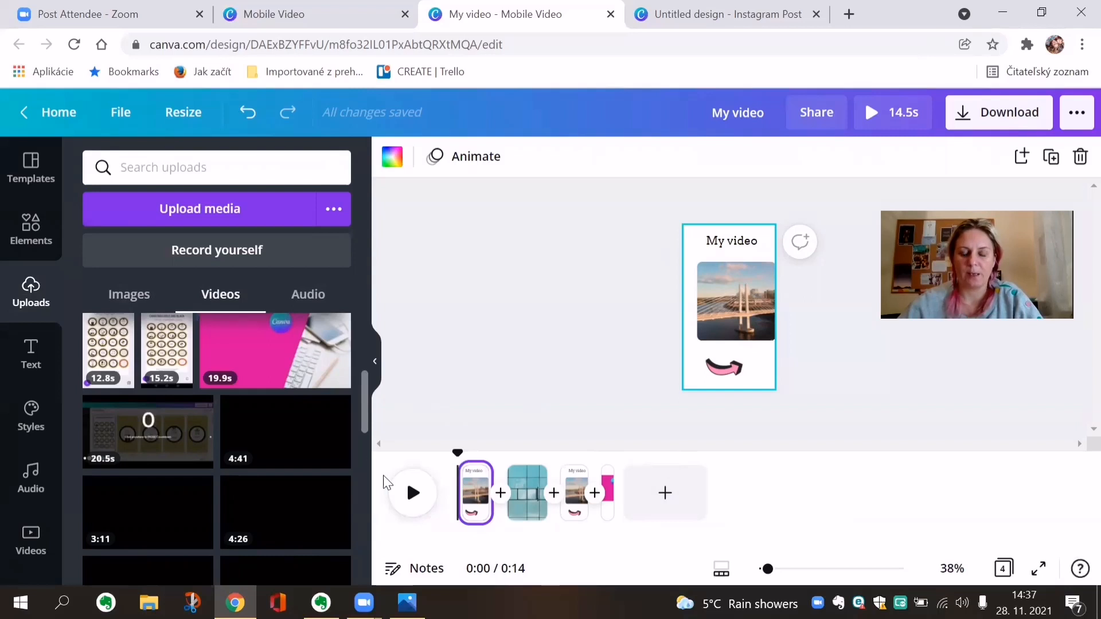
pyautogui.click(458, 449)
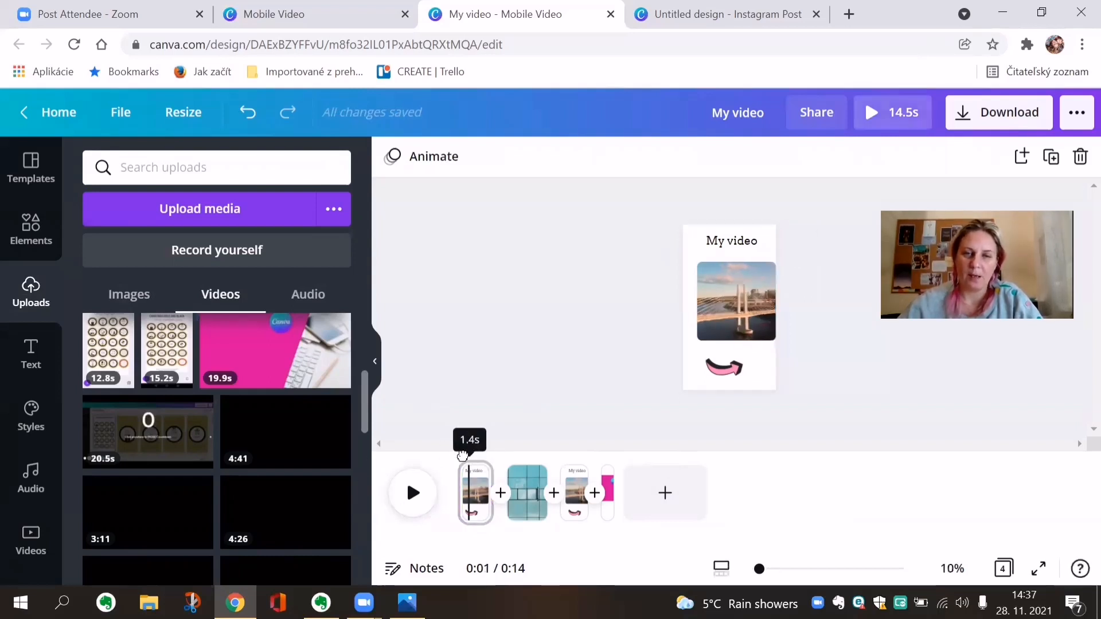
# Step: Add the recently used English Breakfast track from the timeline's start and play the video with it
pyautogui.click(31, 479)
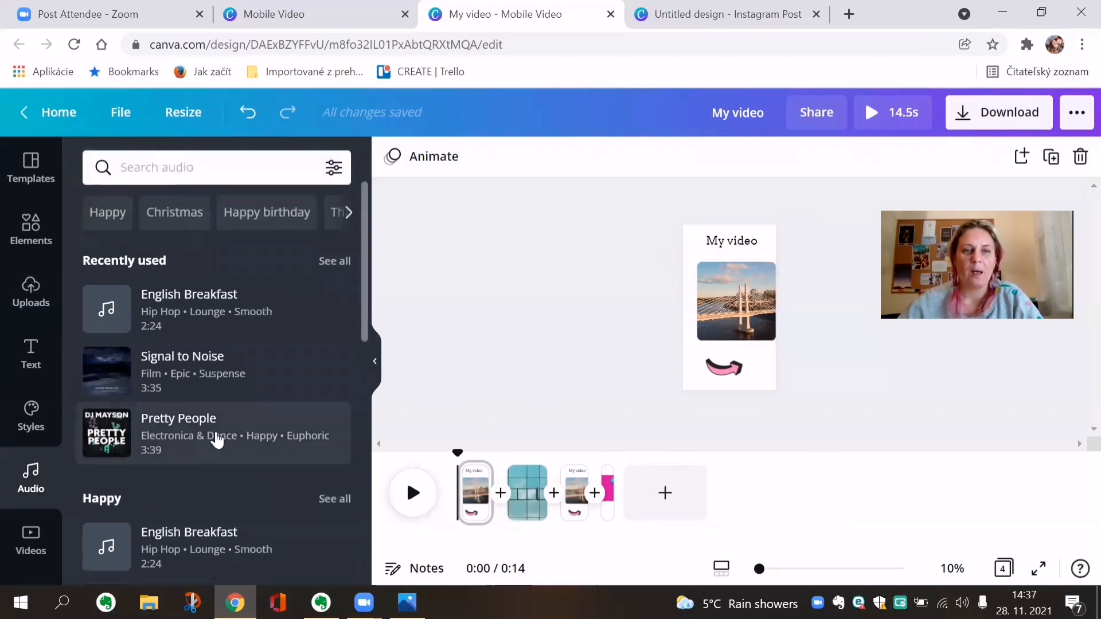
pyautogui.click(170, 320)
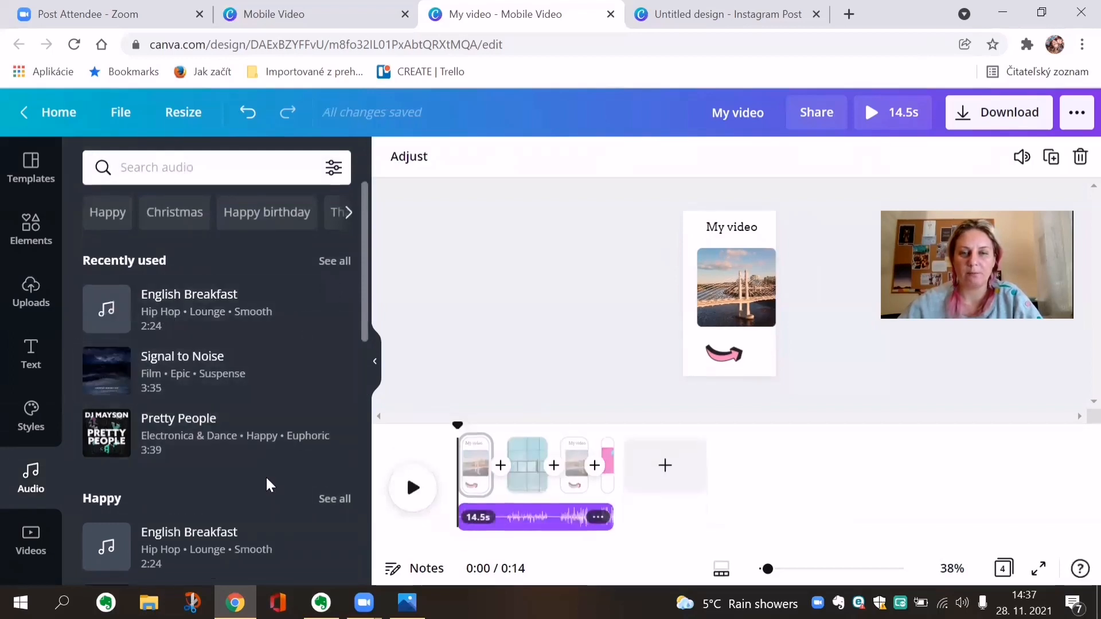
pyautogui.click(409, 489)
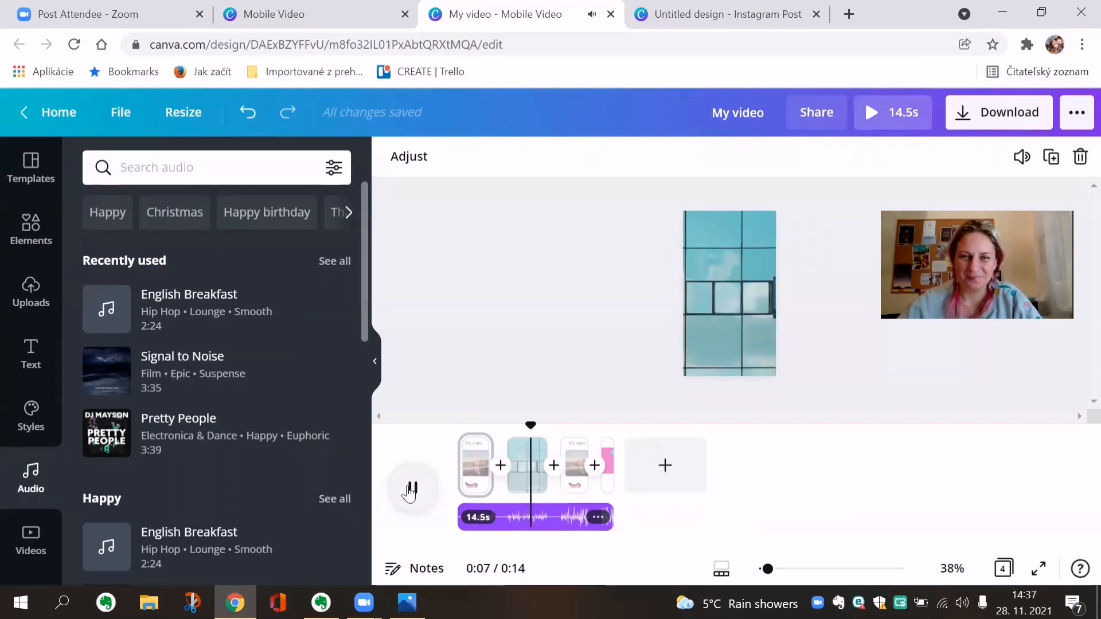
pyautogui.click(411, 488)
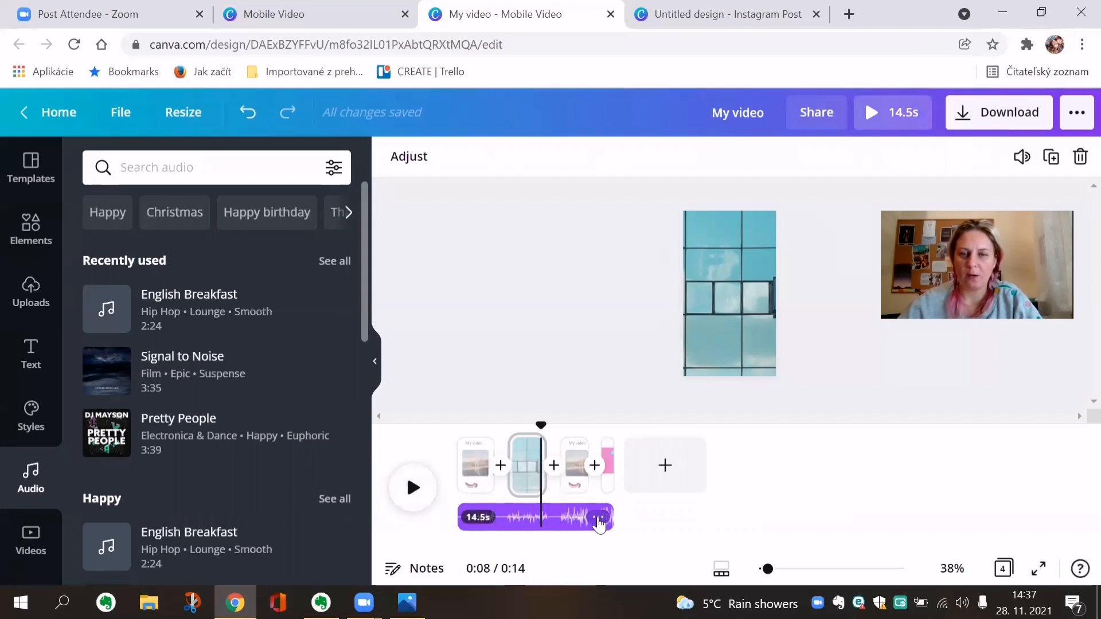
# Step: Adjust the English Breakfast track to use a later section of the song and play the video from the start
pyautogui.click(600, 519)
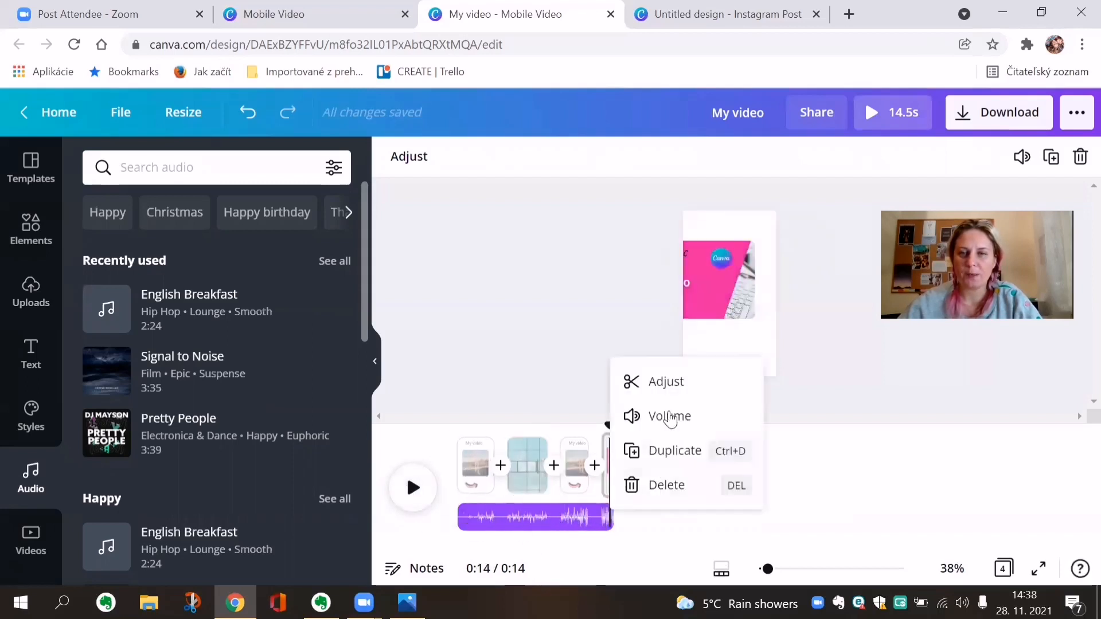
pyautogui.click(666, 384)
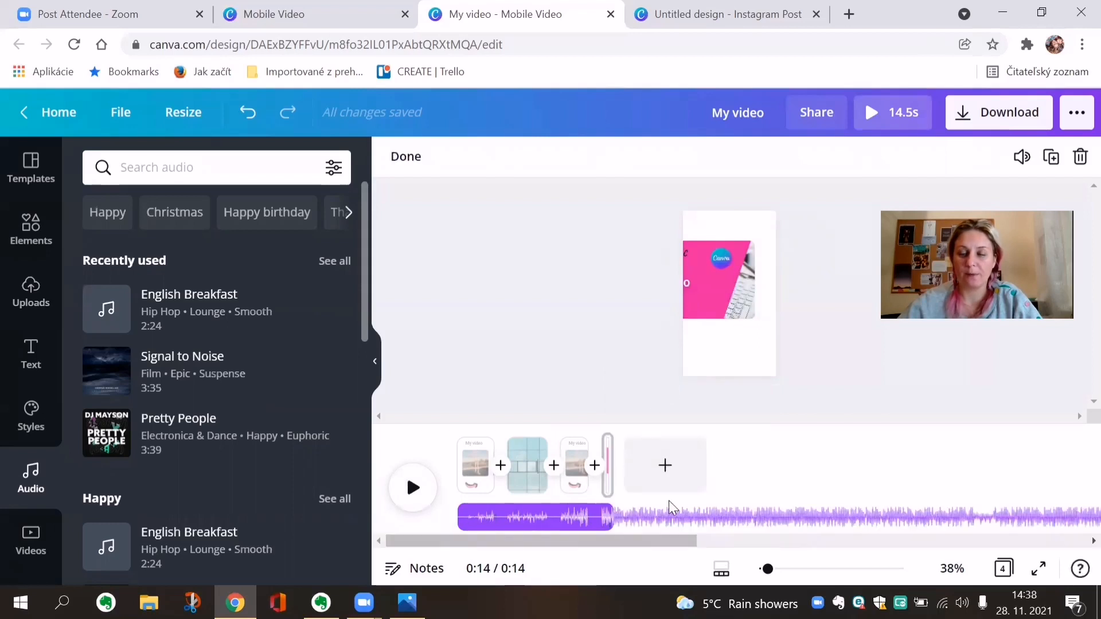
pyautogui.moveTo(733, 518); pyautogui.dragTo(371, 522)
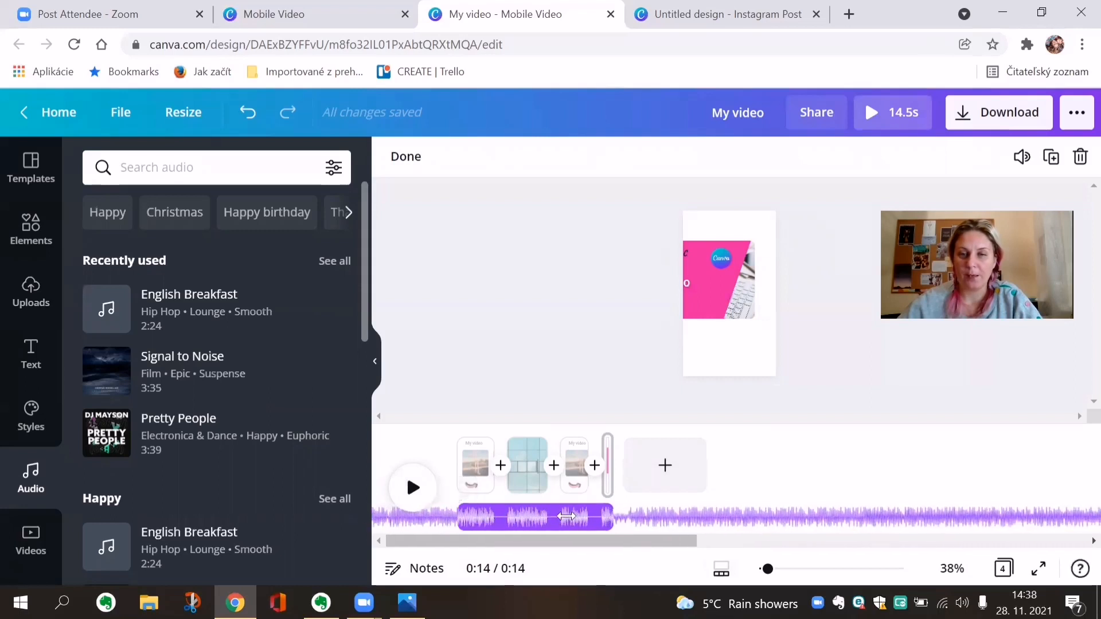
pyautogui.click(564, 396)
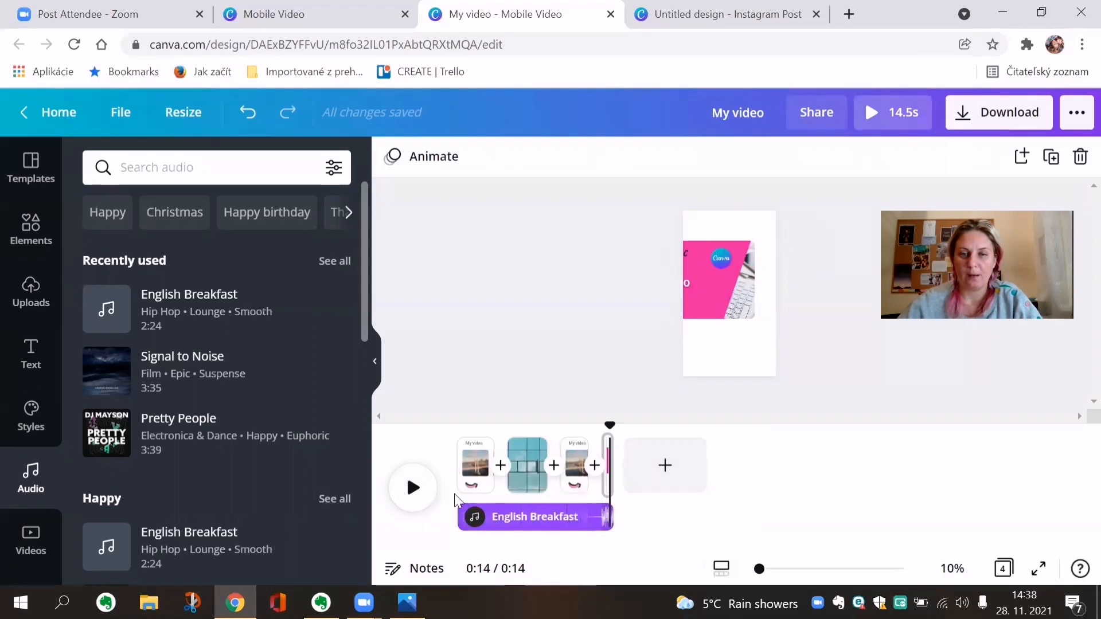
pyautogui.moveTo(611, 427); pyautogui.dragTo(432, 437)
pyautogui.click(411, 487)
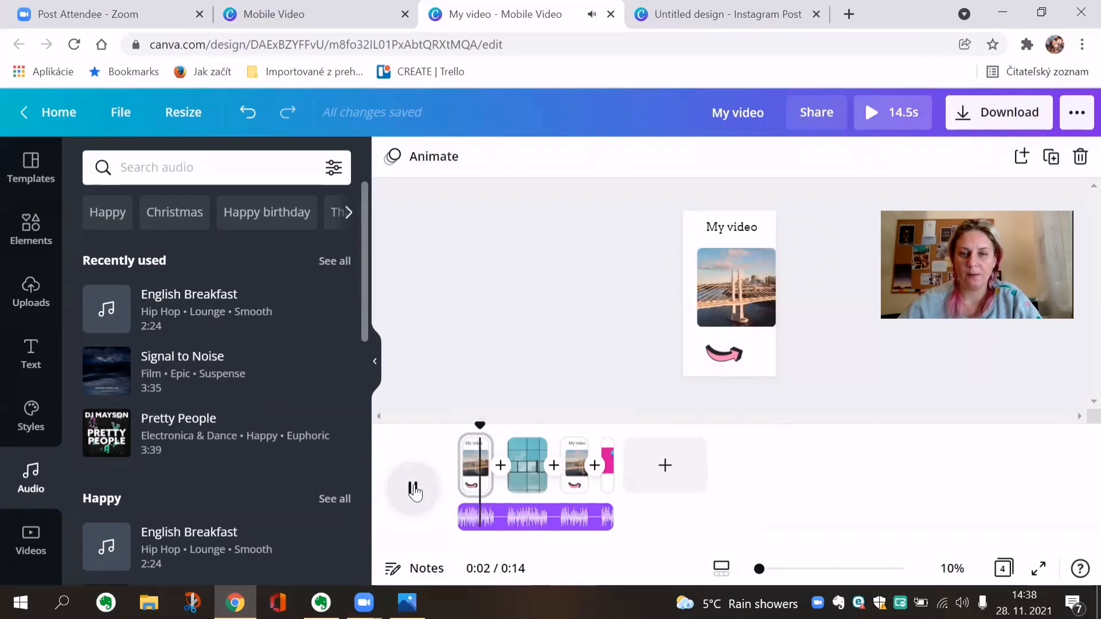
pyautogui.click(414, 492)
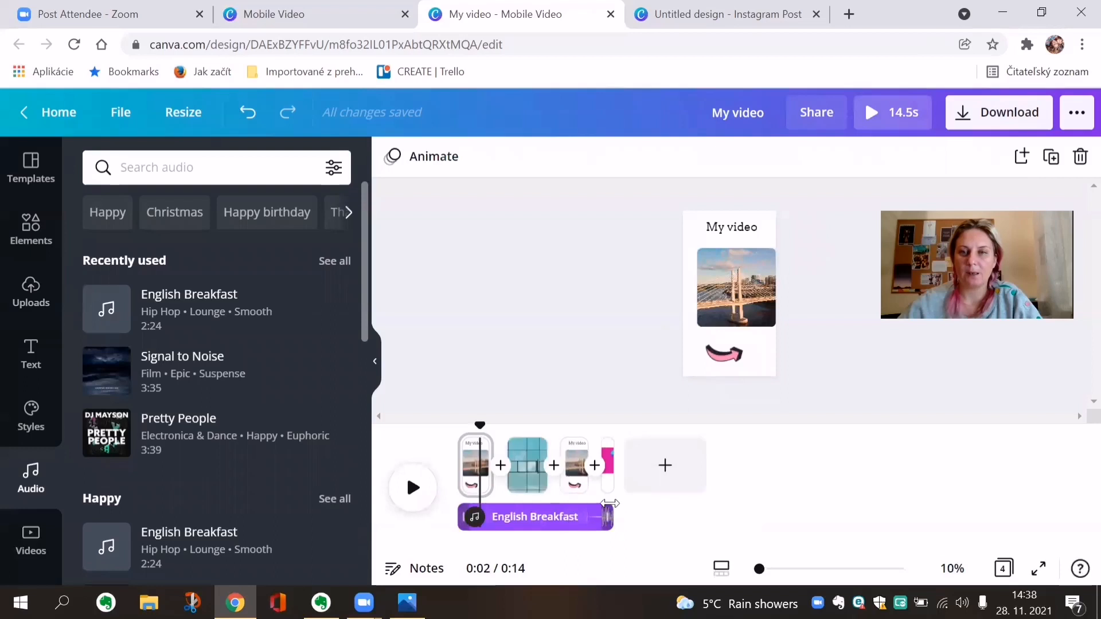
# Step: Lower the English Breakfast track's volume slightly
pyautogui.click(590, 530)
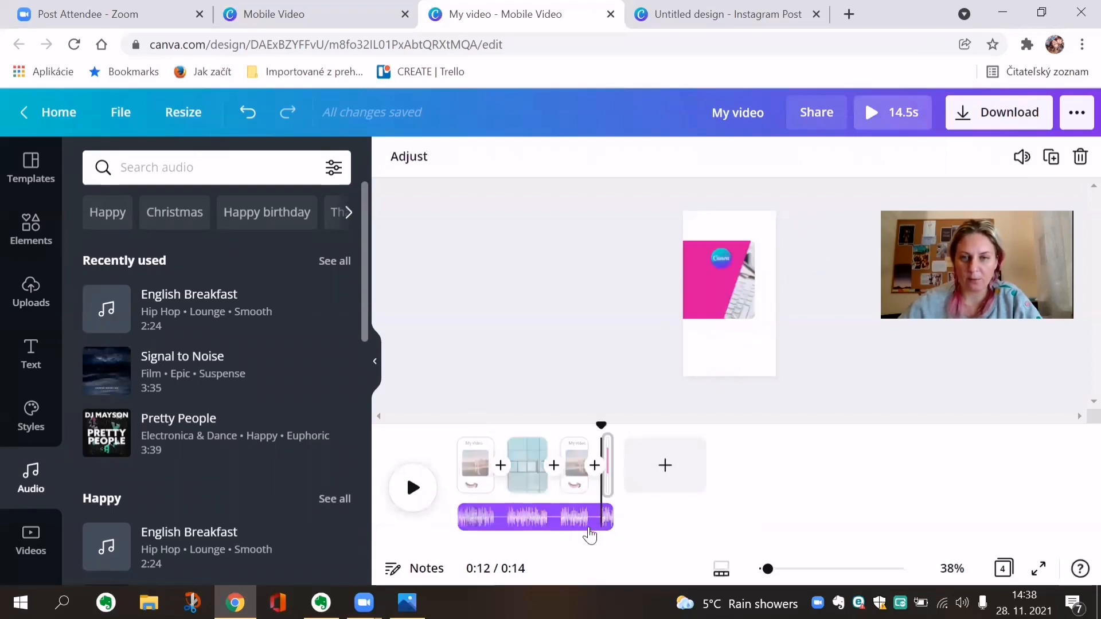
pyautogui.click(597, 519)
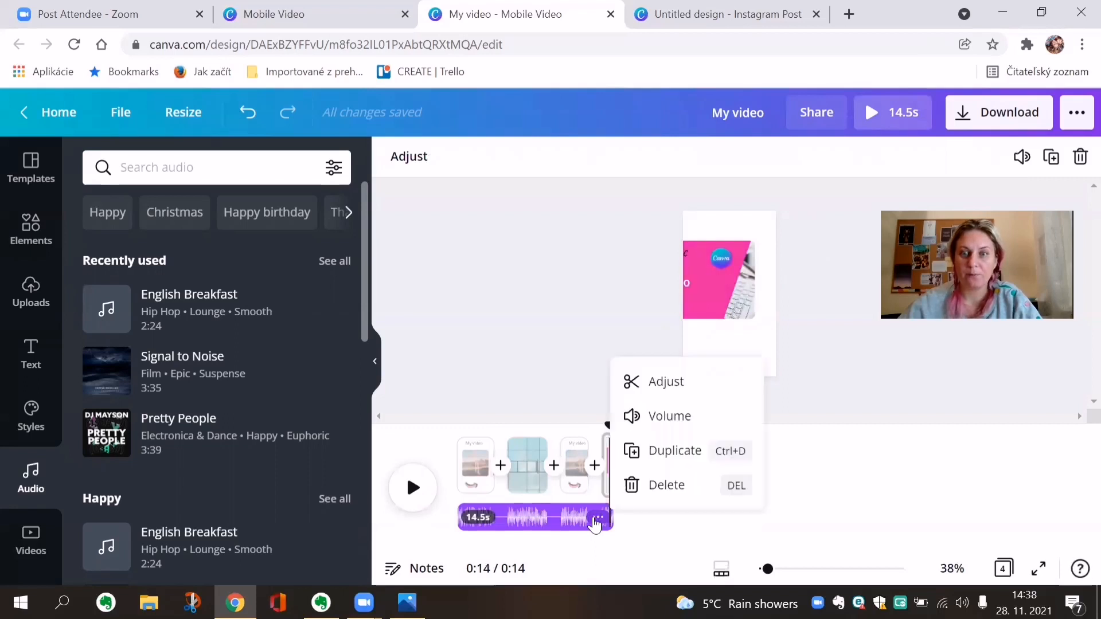
pyautogui.click(665, 417)
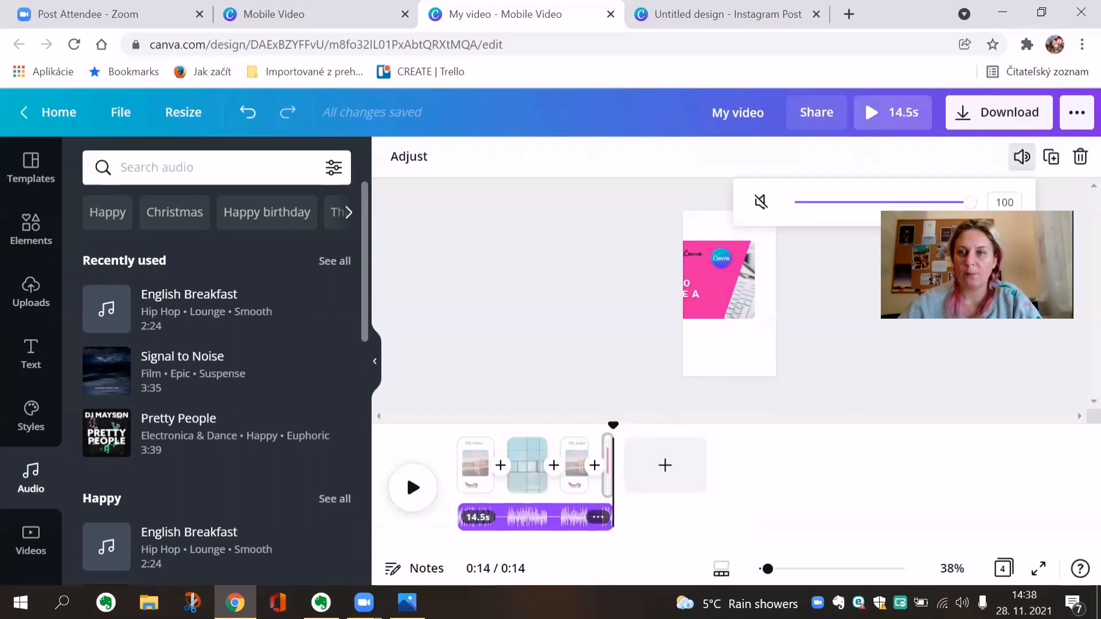
pyautogui.moveTo(969, 202); pyautogui.dragTo(946, 202)
pyautogui.click(824, 358)
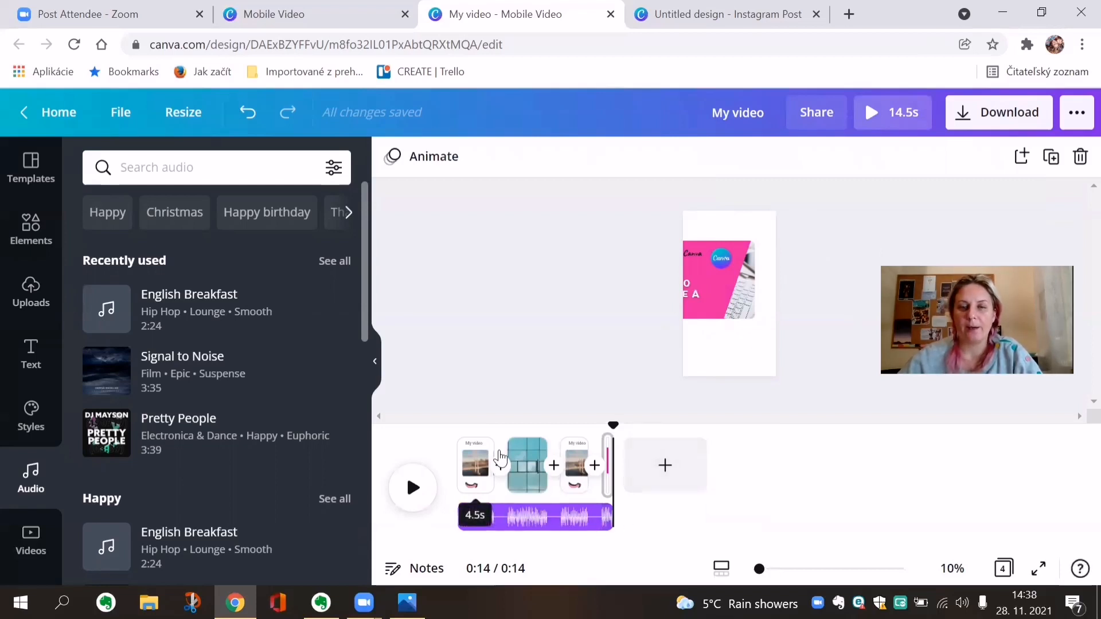
# Step: Delete the English Breakfast track from the timeline
pyautogui.click(601, 533)
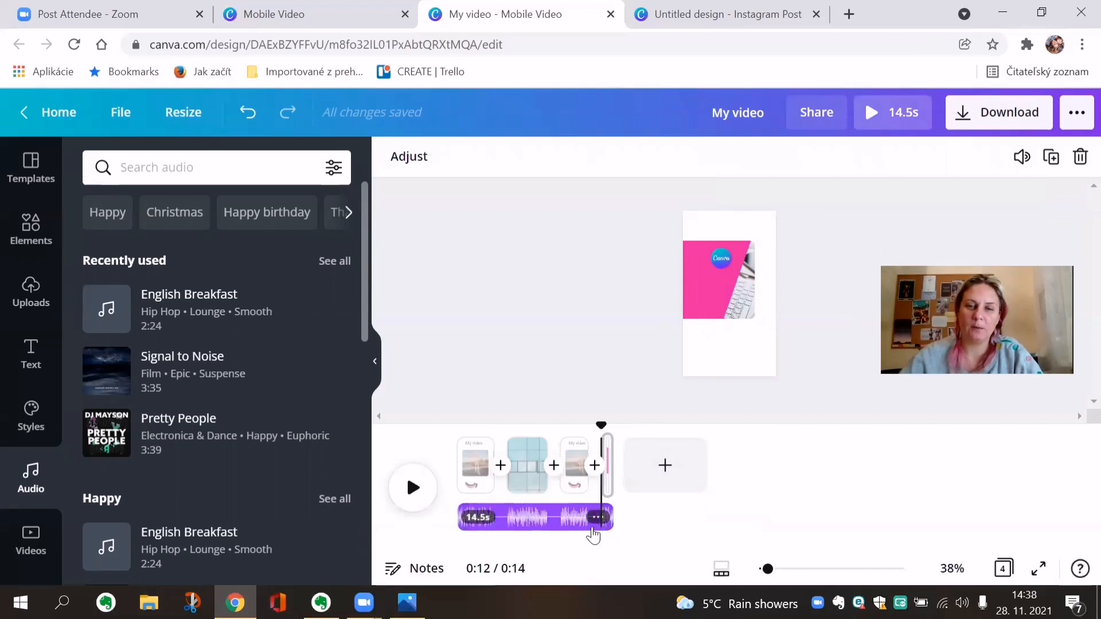
pyautogui.click(598, 523)
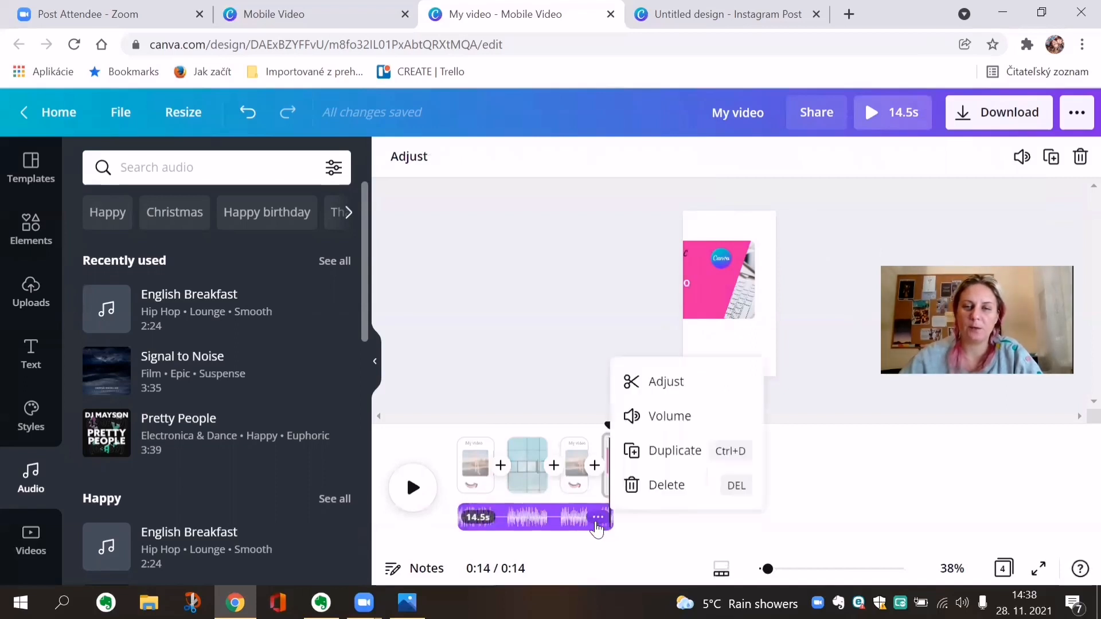
pyautogui.click(634, 485)
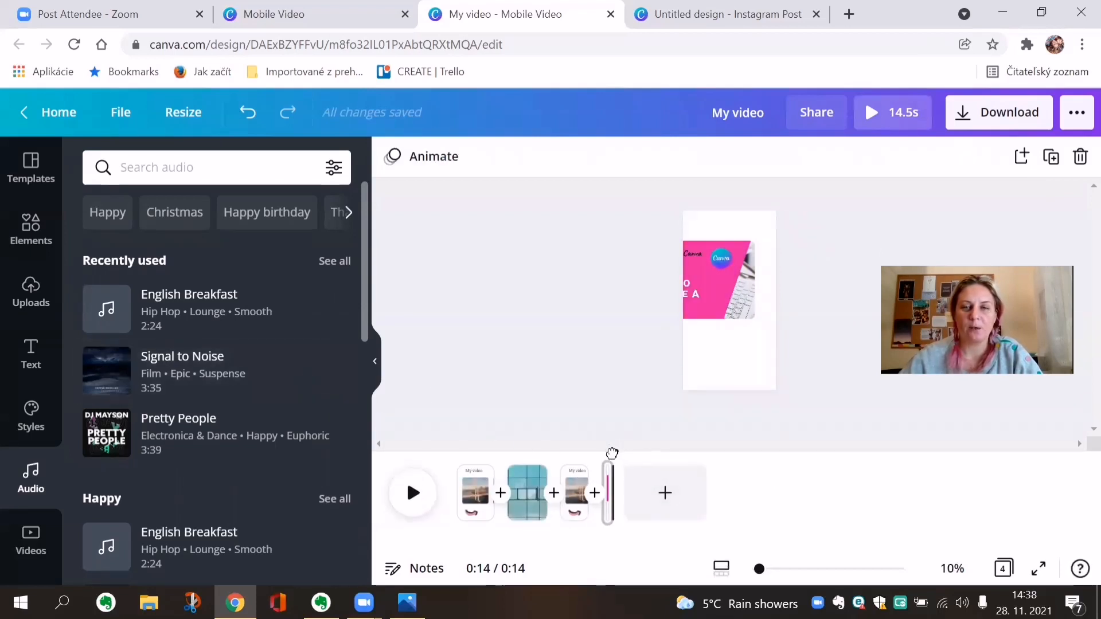
# Step: Add the Signal to Noise track starting at 8.7 seconds, on the full-page blue tile clip, and shorten it to 4.2 seconds
pyautogui.moveTo(611, 454); pyautogui.dragTo(541, 451)
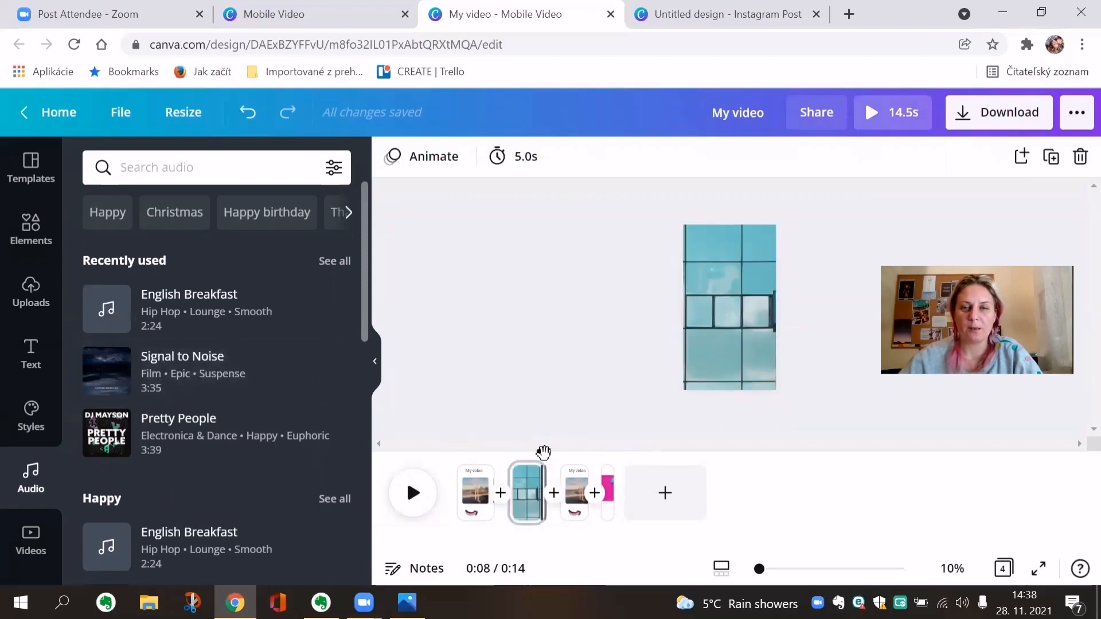
pyautogui.moveTo(544, 453)
pyautogui.mouseDown()
pyautogui.moveTo(524, 453)
pyautogui.moveTo(562, 454)
pyautogui.moveTo(542, 457)
pyautogui.mouseUp()
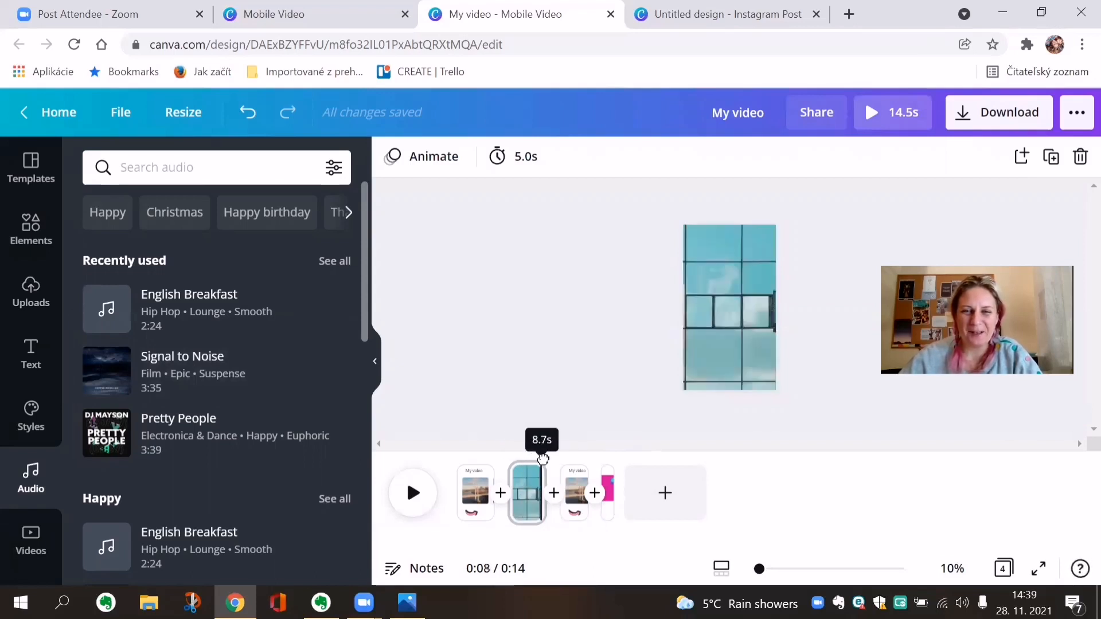
pyautogui.click(223, 374)
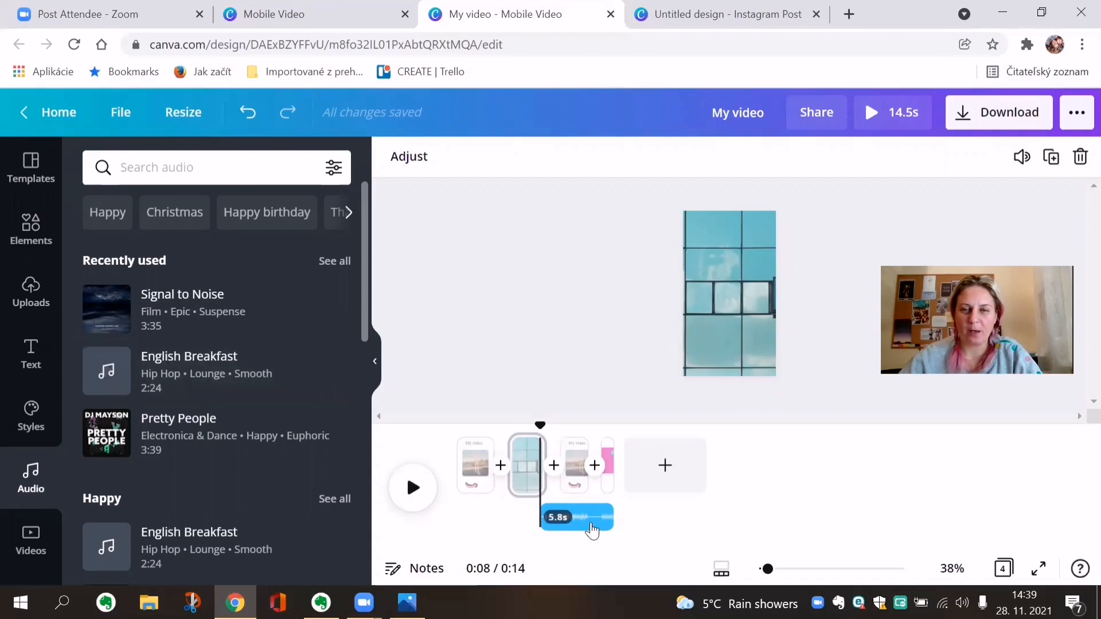
pyautogui.moveTo(612, 519); pyautogui.dragTo(587, 523)
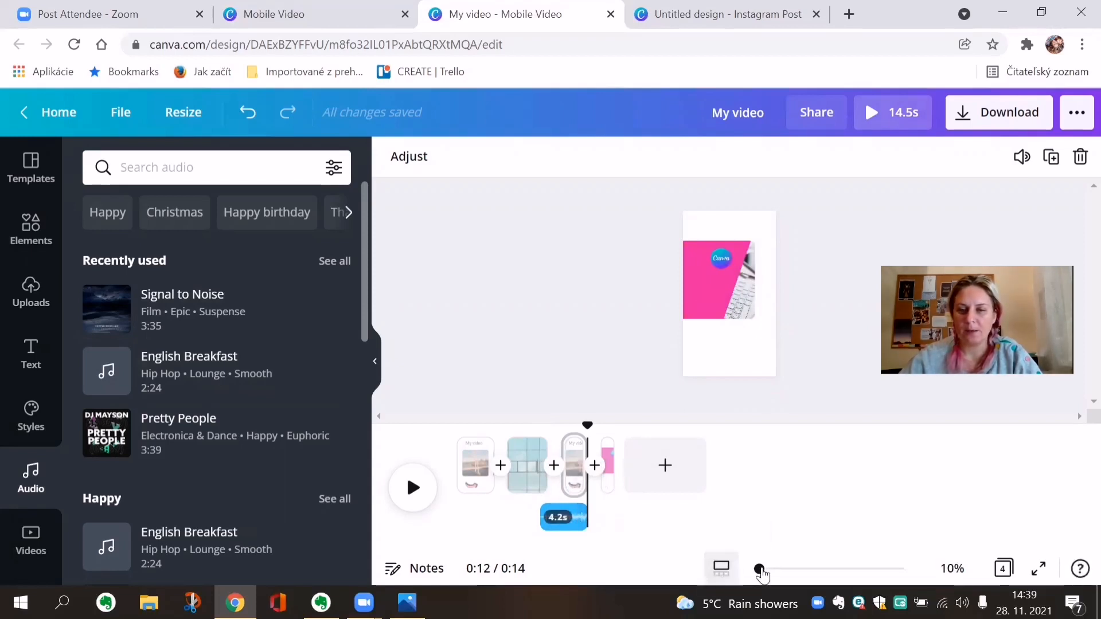
pyautogui.moveTo(767, 570)
pyautogui.mouseDown()
pyautogui.moveTo(792, 579)
pyautogui.moveTo(767, 572)
pyautogui.moveTo(787, 582)
pyautogui.moveTo(765, 583)
pyautogui.moveTo(775, 584)
pyautogui.mouseUp()
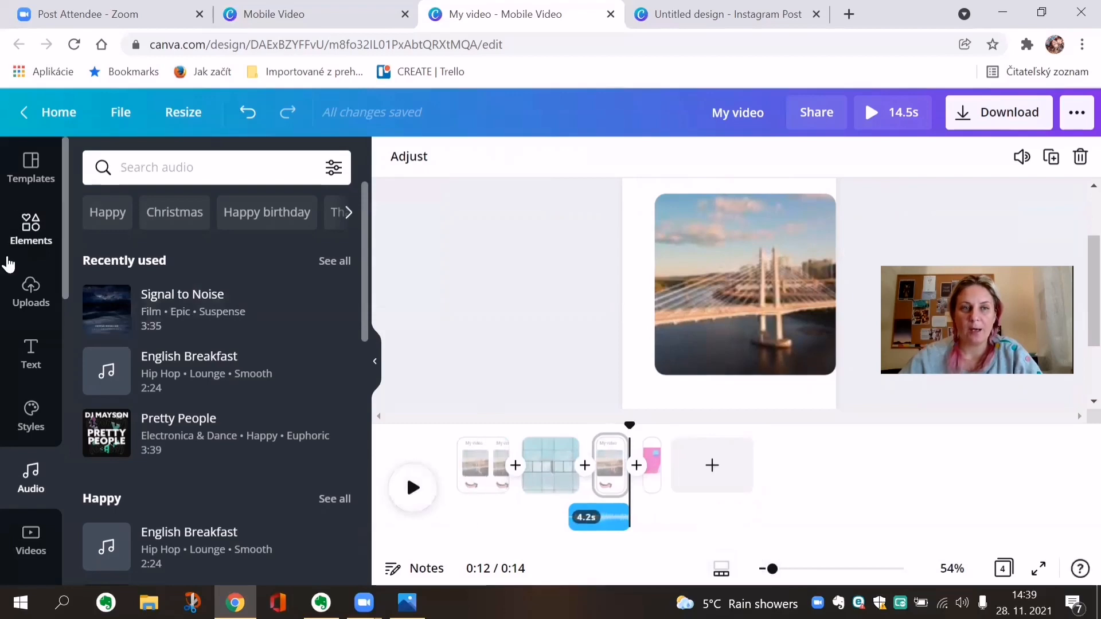
# Step: Look at the audio section of the uploads and return to the uploaded videos
pyautogui.click(30, 288)
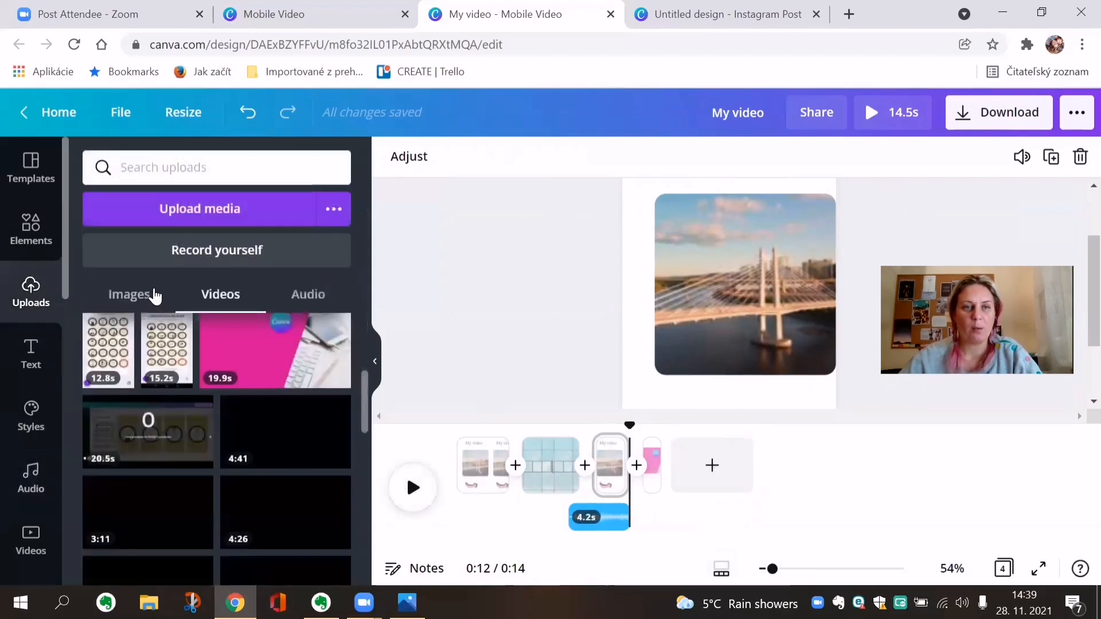
pyautogui.click(303, 298)
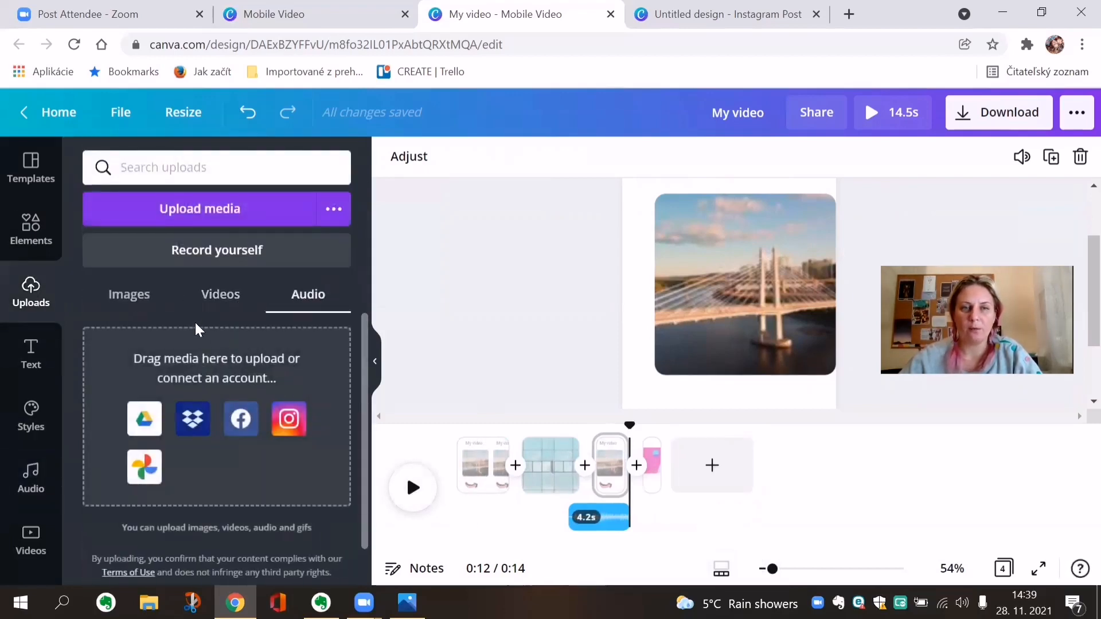
pyautogui.click(226, 307)
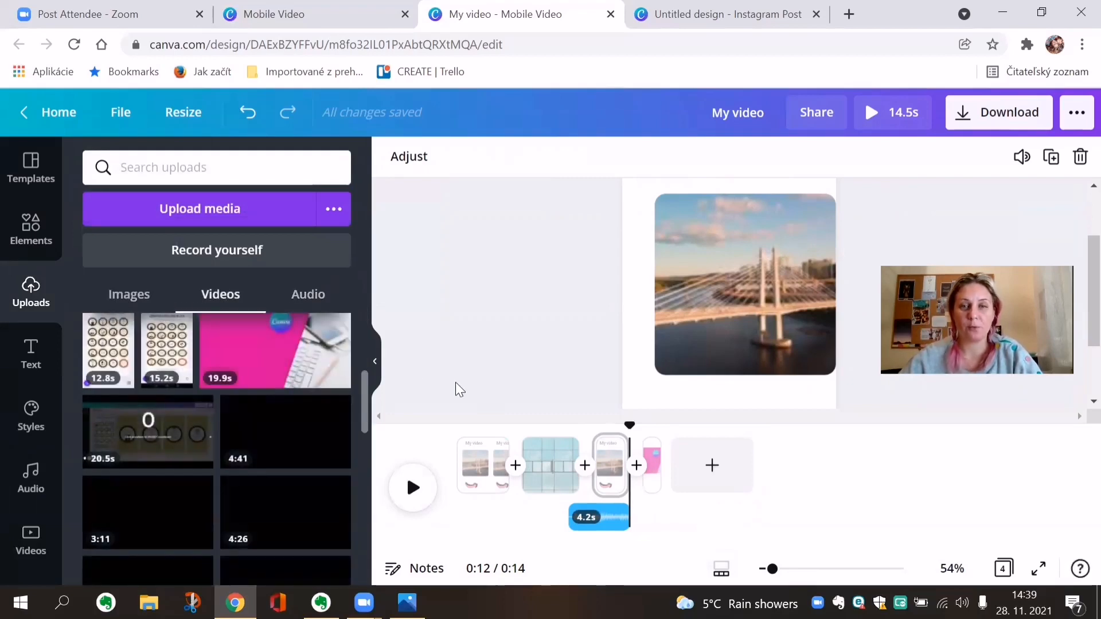
pyautogui.click(489, 381)
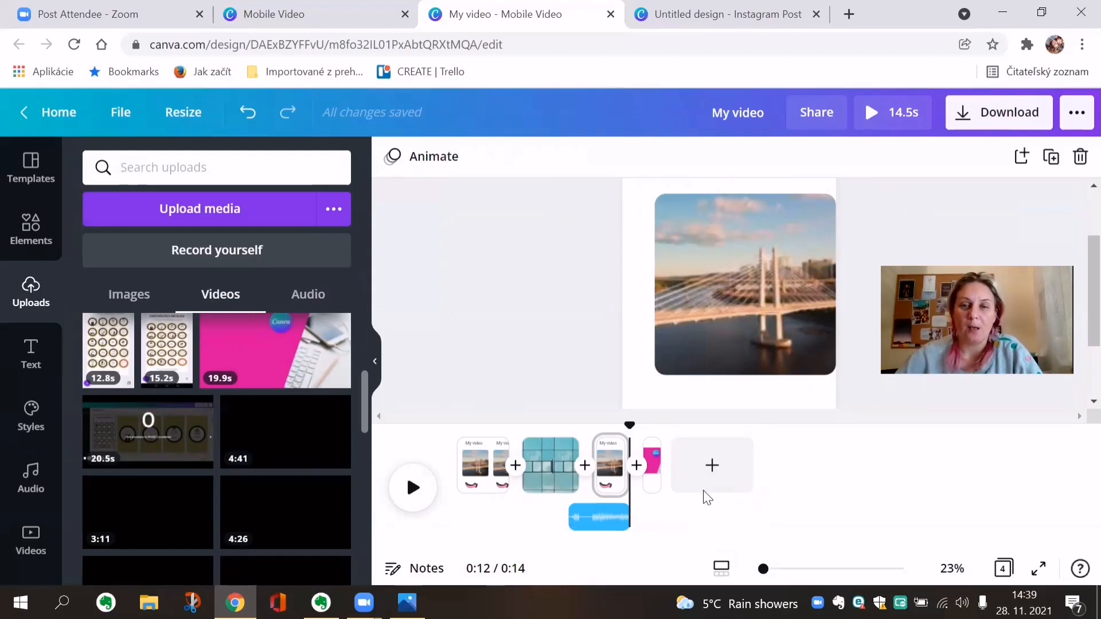
# Step: Add a page at the end of the video and fill it with the "If you liked this post you can" page from the new content posts backgrounds design
pyautogui.click(714, 469)
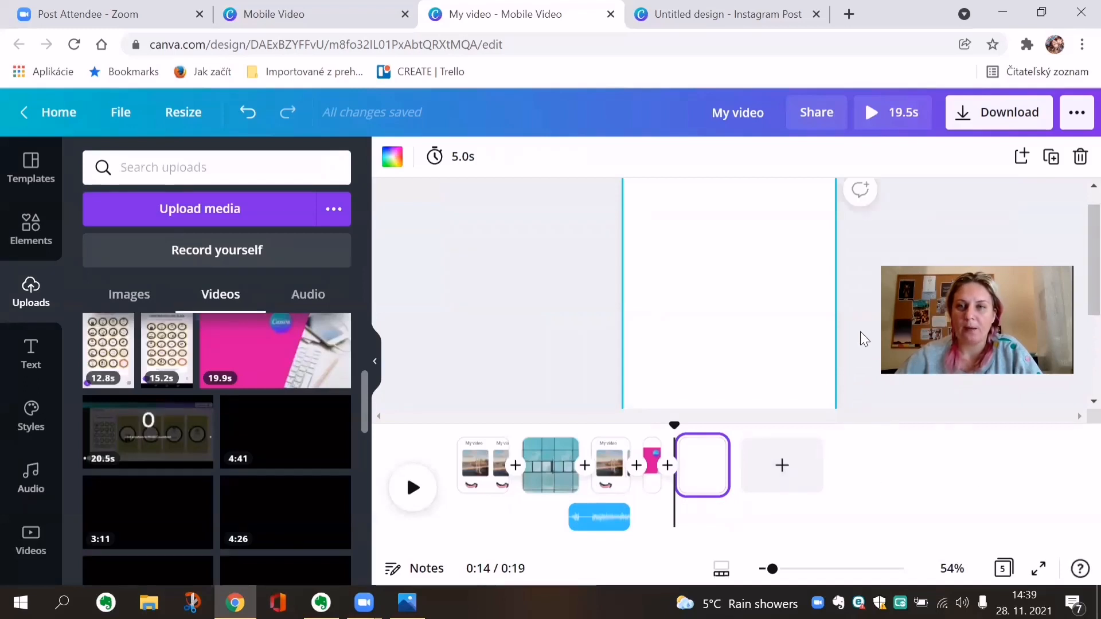
pyautogui.scroll(-1, 870, 269)
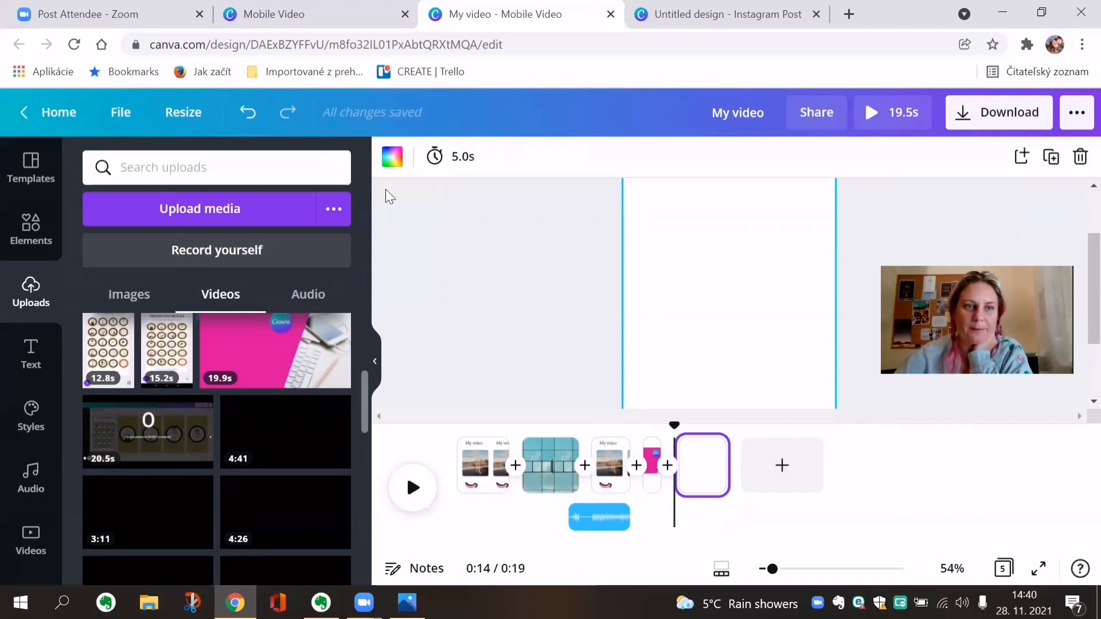
pyautogui.scroll(-5, 32, 535)
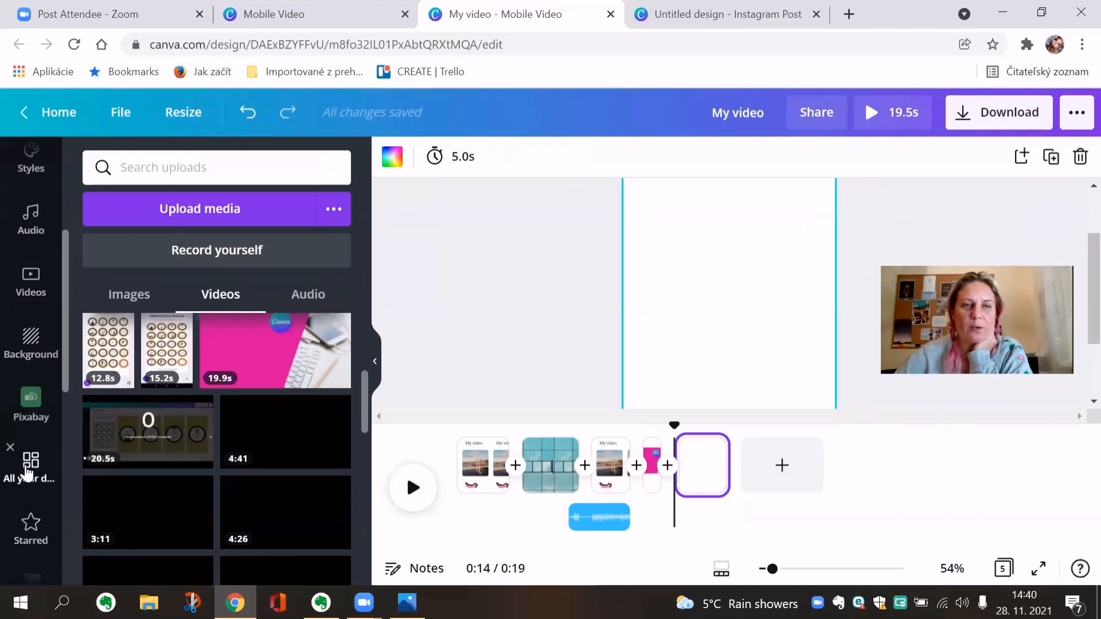
pyautogui.click(27, 471)
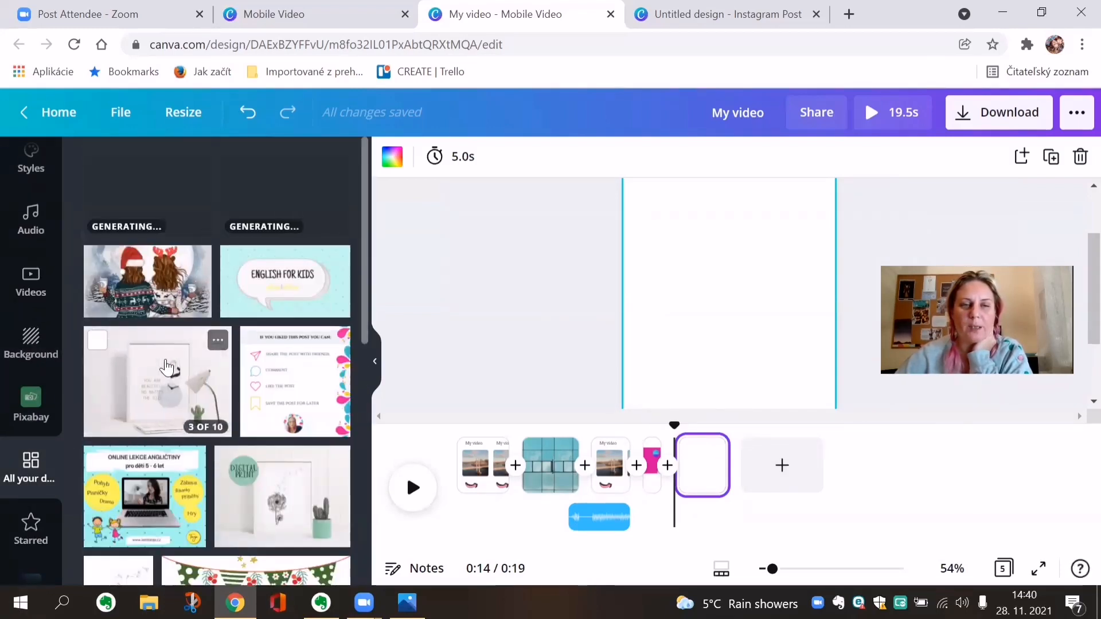
pyautogui.click(259, 377)
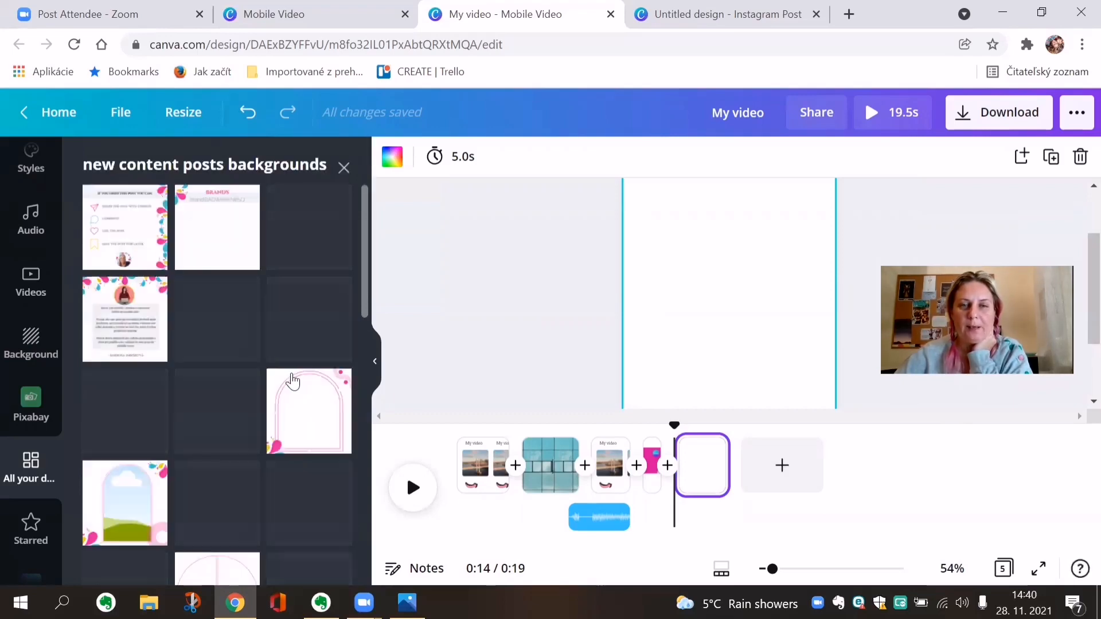
pyautogui.click(125, 231)
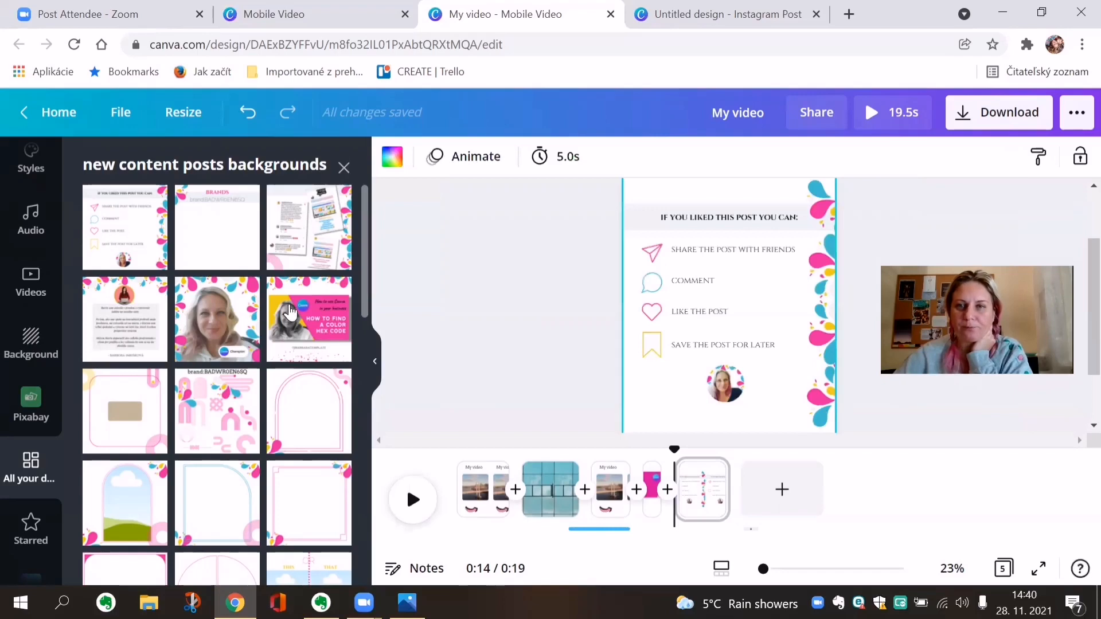
pyautogui.scroll(2, 852, 418)
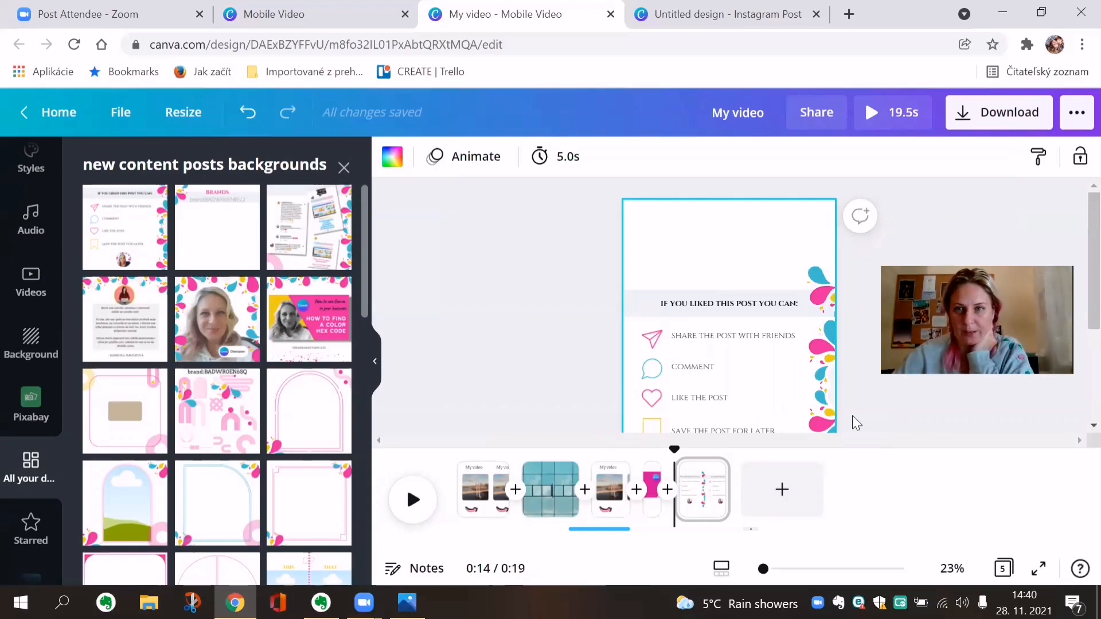
pyautogui.scroll(-3, 841, 406)
pyautogui.scroll(1, 837, 344)
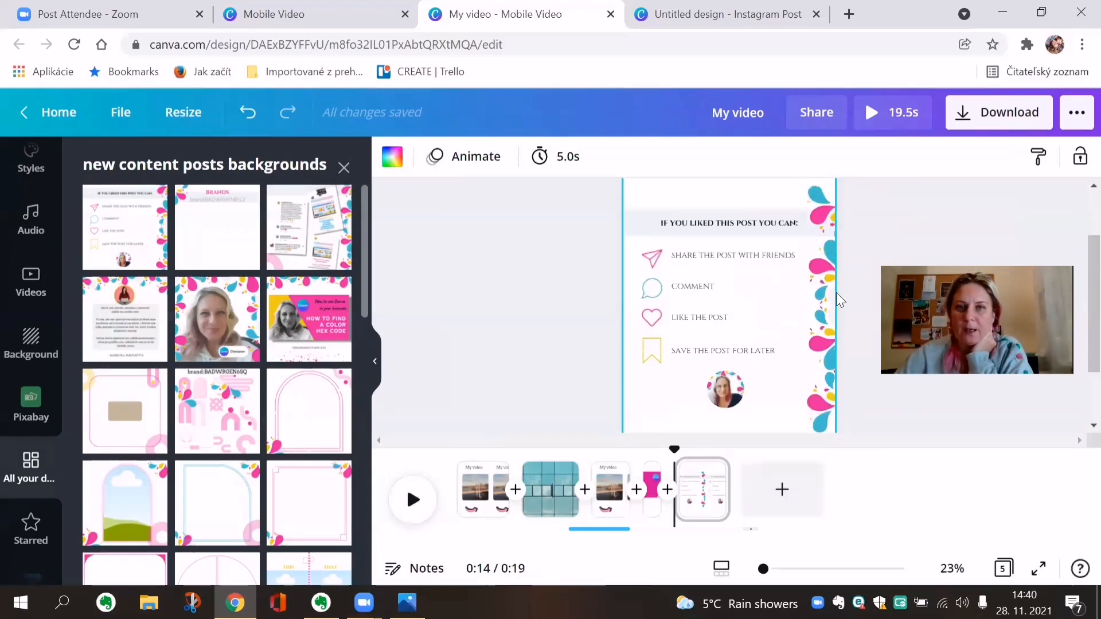
# Step: Look through the page animations for the last page and the text effects available for its heading
pyautogui.click(461, 156)
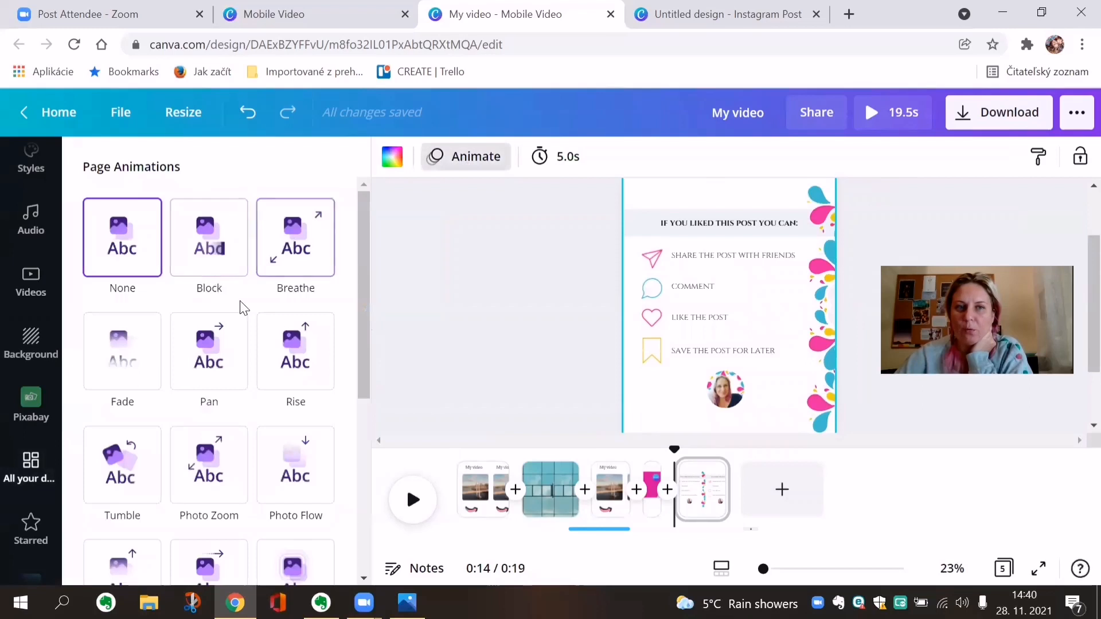
pyautogui.click(860, 227)
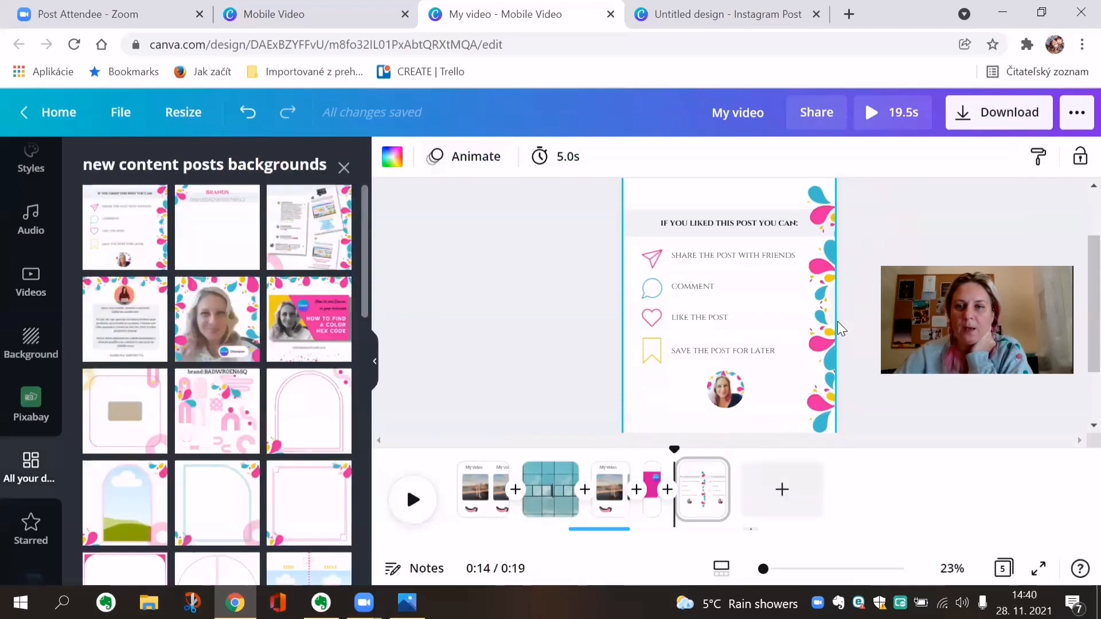
pyautogui.scroll(1, 837, 321)
pyautogui.scroll(-2, 837, 322)
pyautogui.click(735, 219)
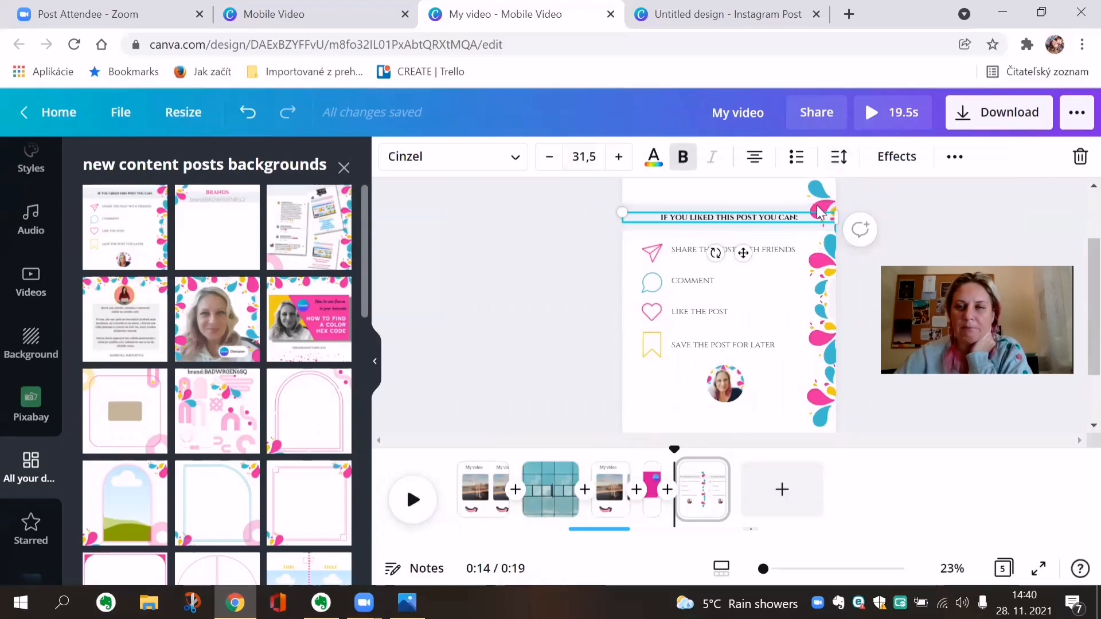
pyautogui.click(895, 165)
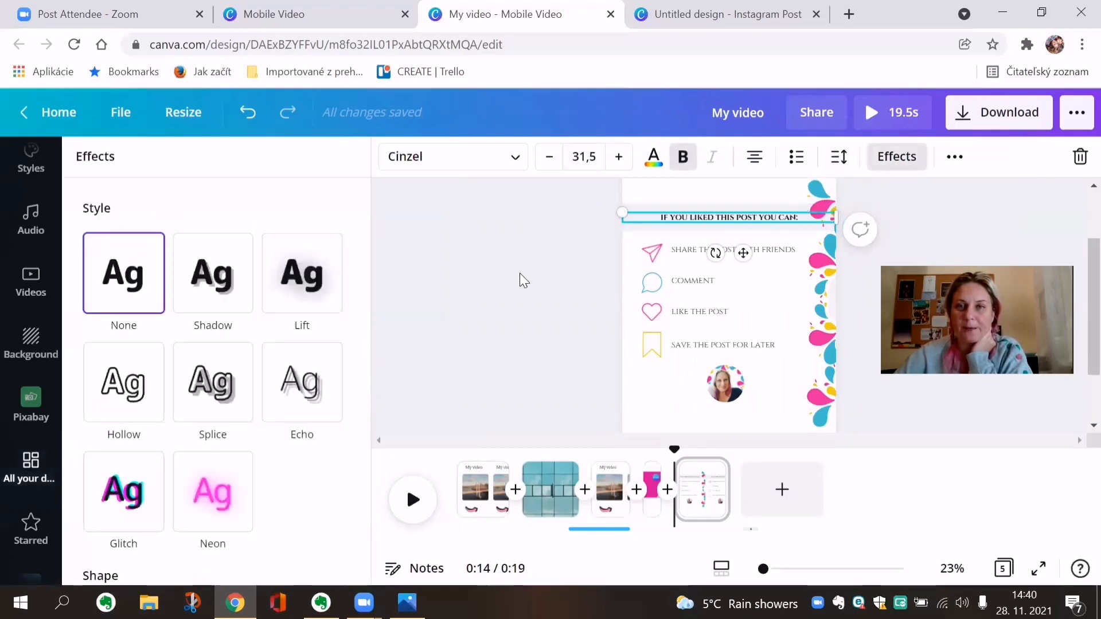
pyautogui.press('Escape')
pyautogui.click(827, 323)
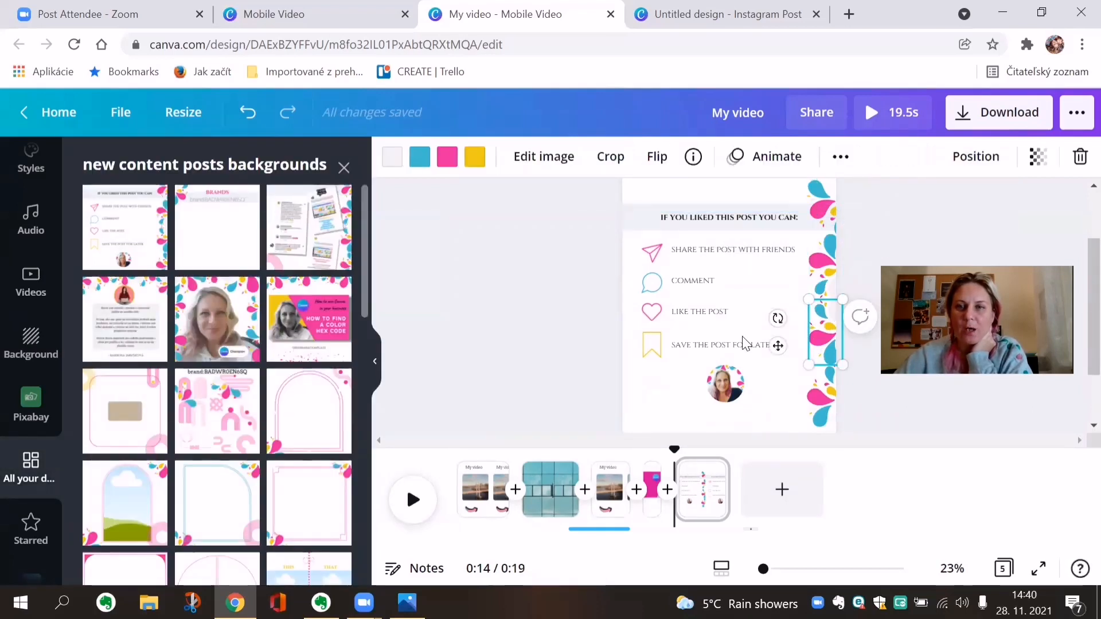
# Step: Apply the Fade animation to the yellow bookmark icon beside "Save the post for later"
pyautogui.click(646, 344)
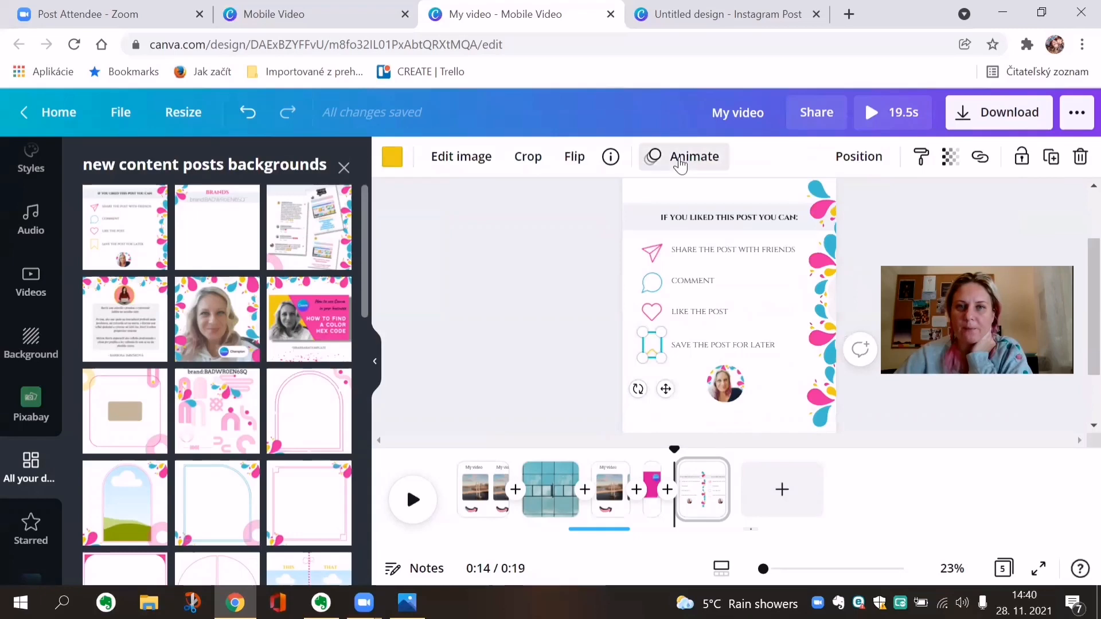
pyautogui.click(653, 156)
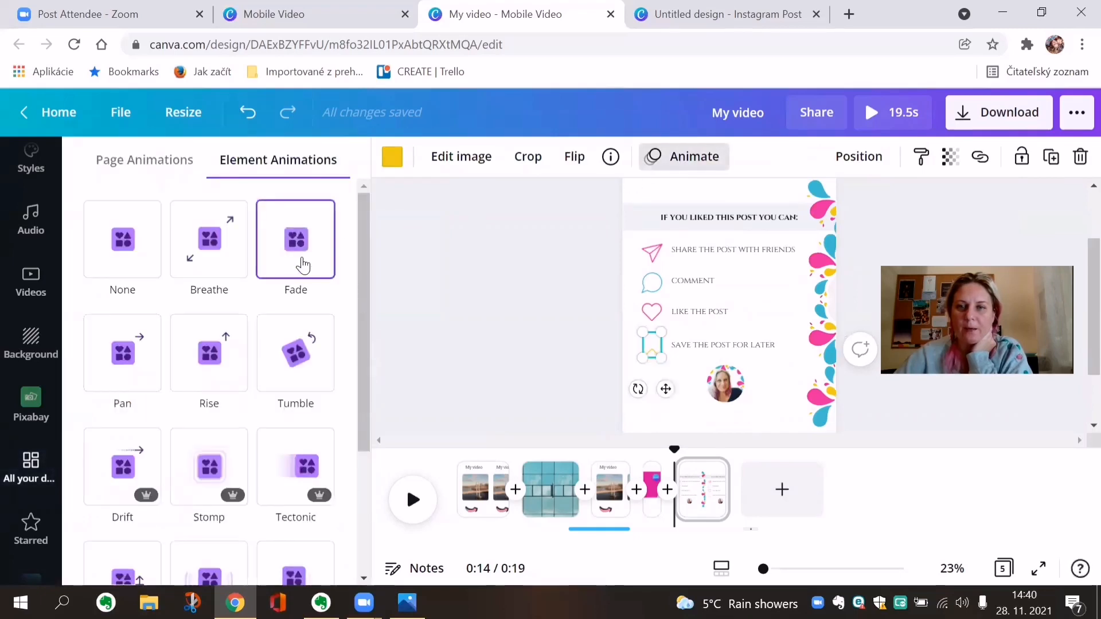
pyautogui.click(302, 266)
pyautogui.click(671, 367)
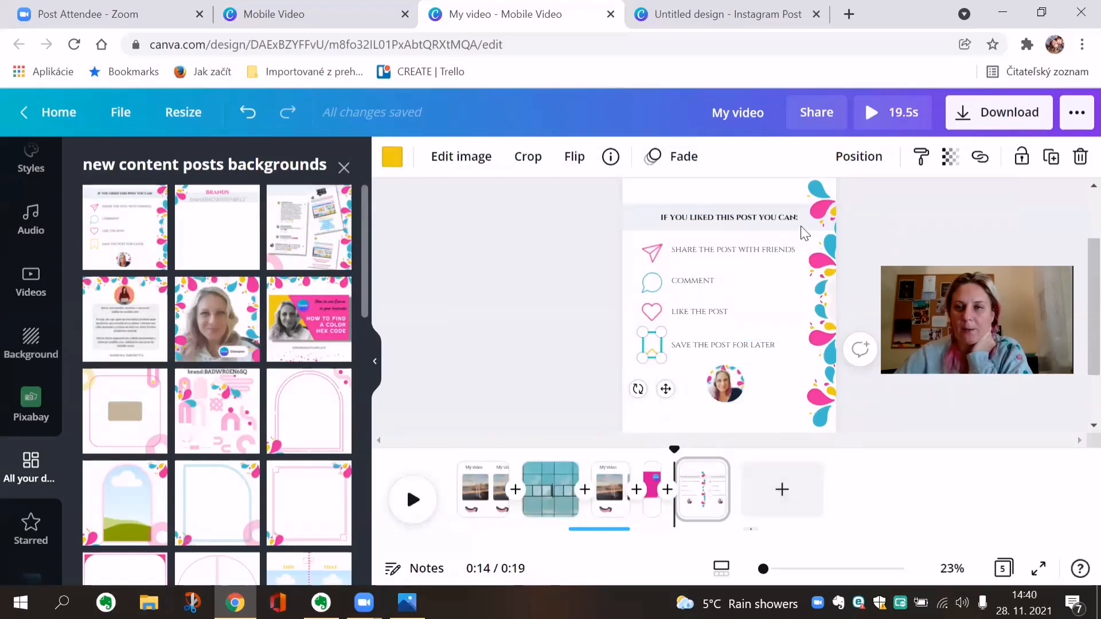
pyautogui.click(564, 300)
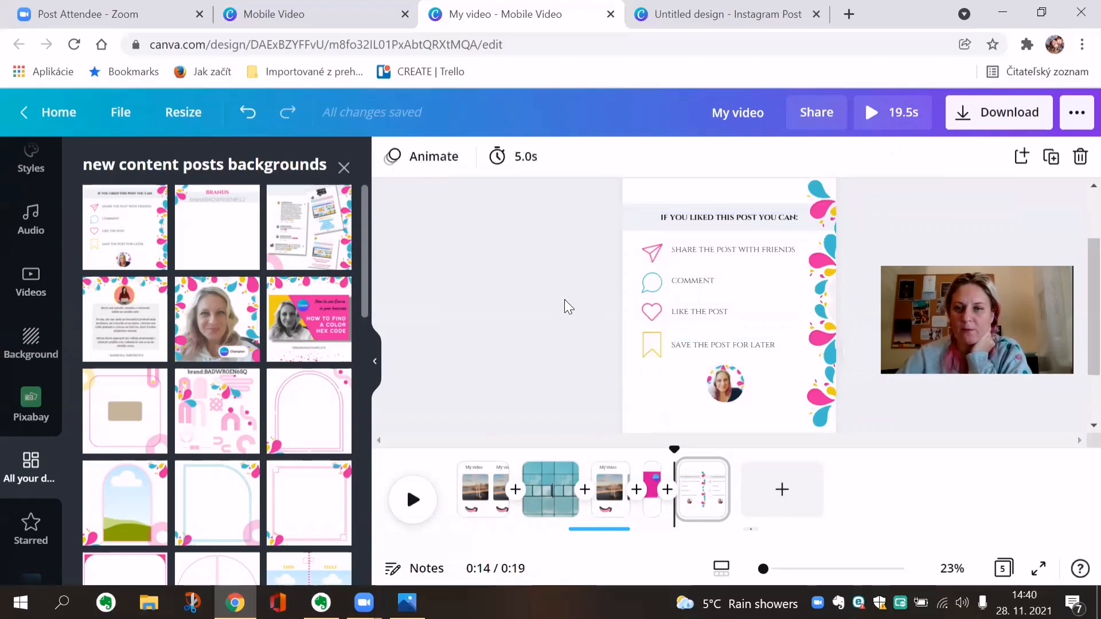
# Step: Apply the Tumble animation to the pink heart icon beside "Like the post"
pyautogui.click(650, 347)
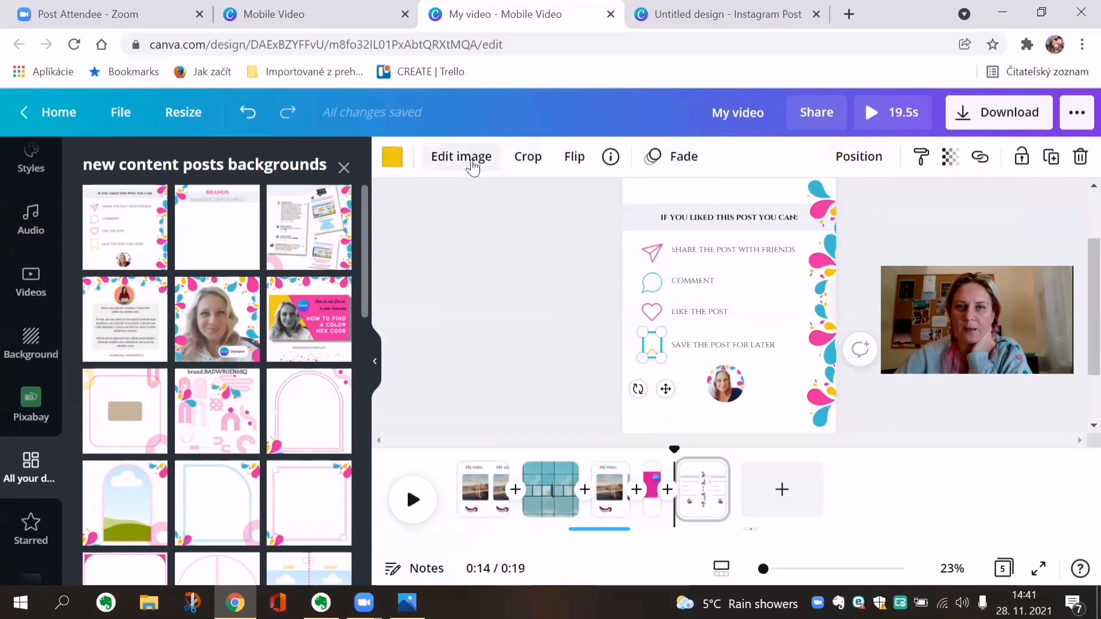
pyautogui.click(650, 308)
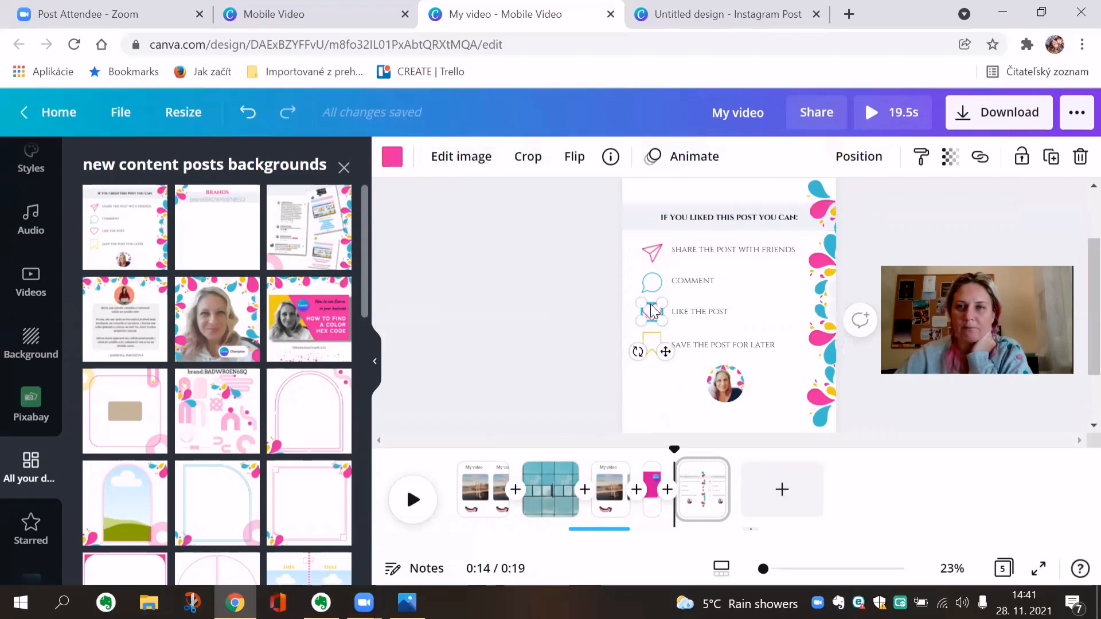
pyautogui.click(686, 156)
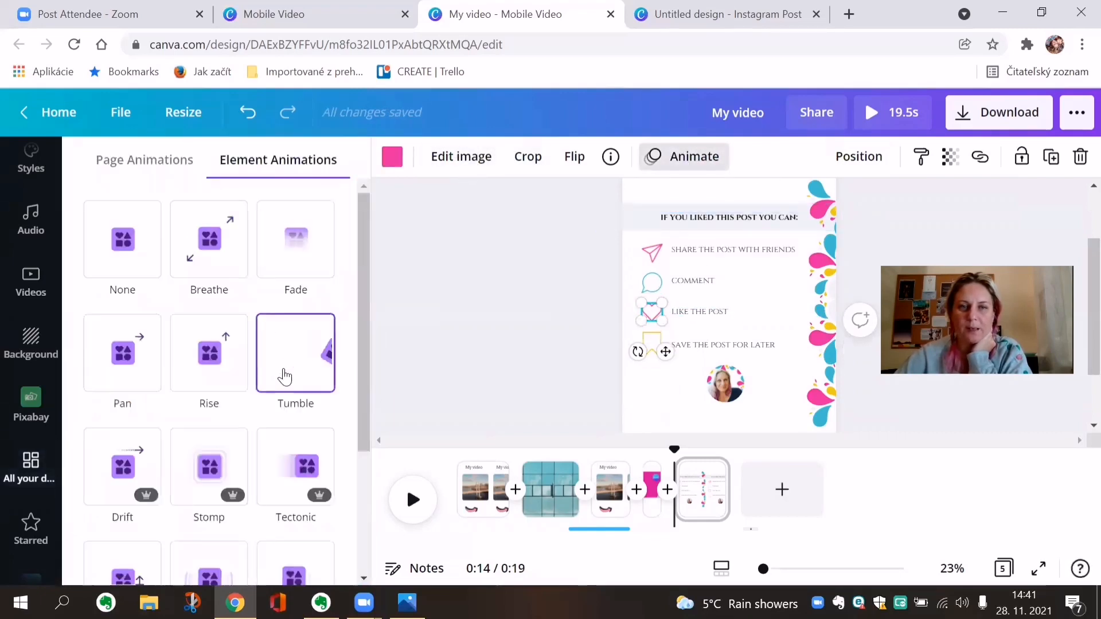
pyautogui.click(299, 358)
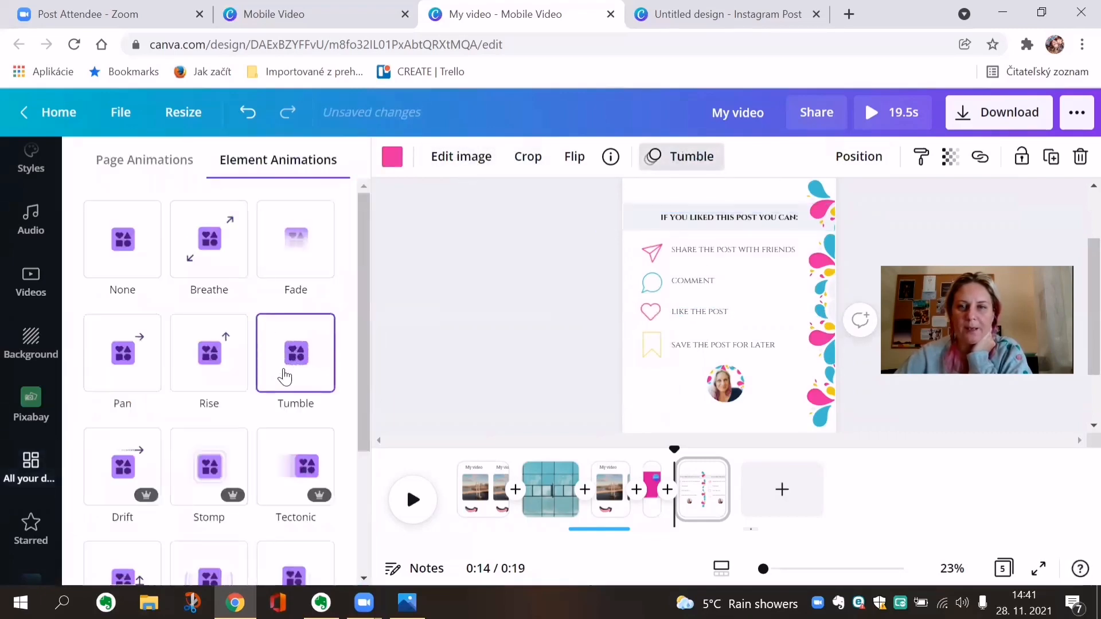
pyautogui.click(550, 367)
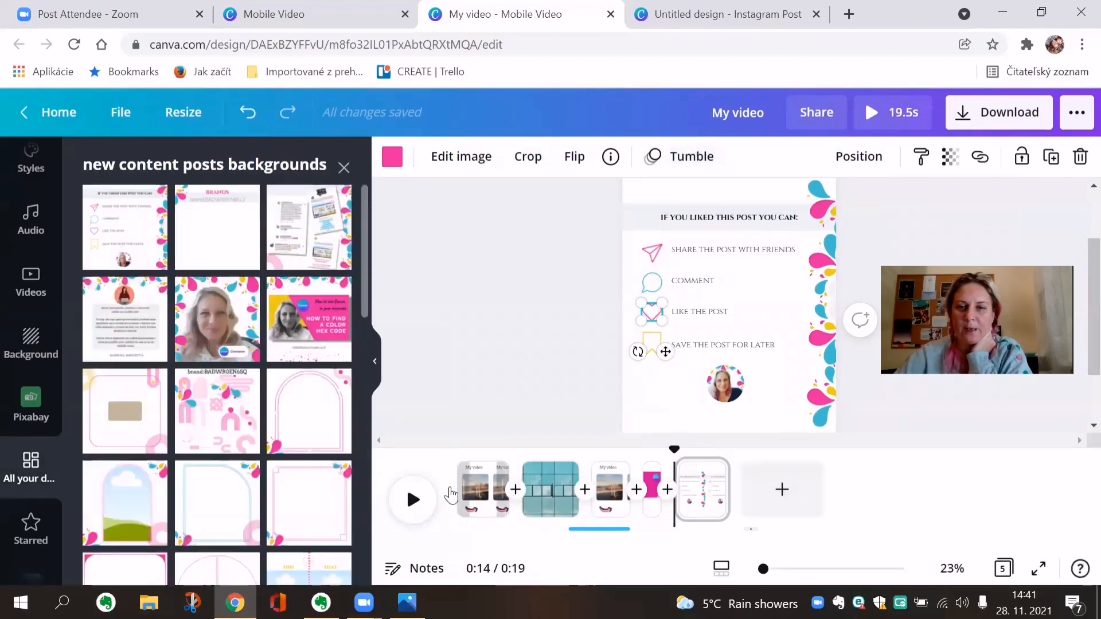
# Step: Play the last page to preview its icon animations and return the playhead to the start of the video
pyautogui.click(415, 499)
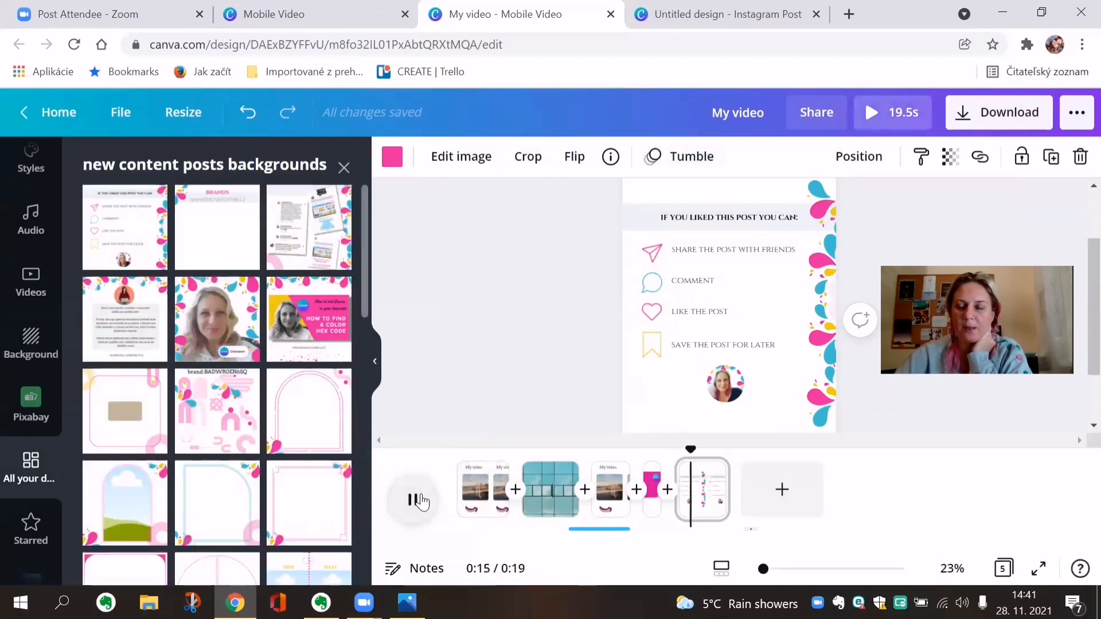
pyautogui.click(495, 353)
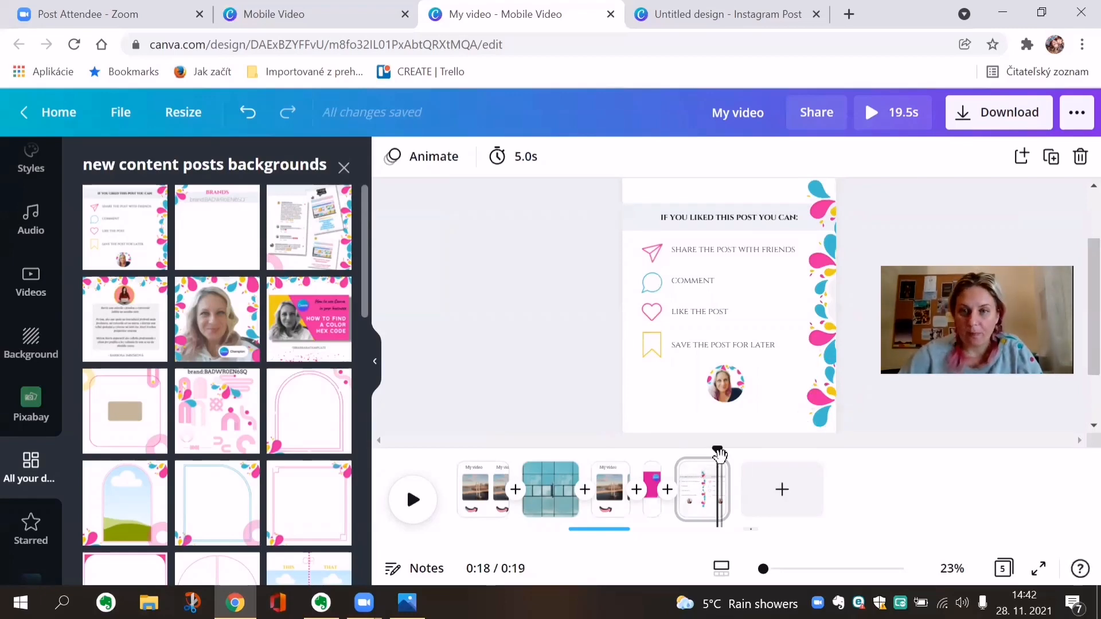
pyautogui.moveTo(717, 450); pyautogui.dragTo(425, 470)
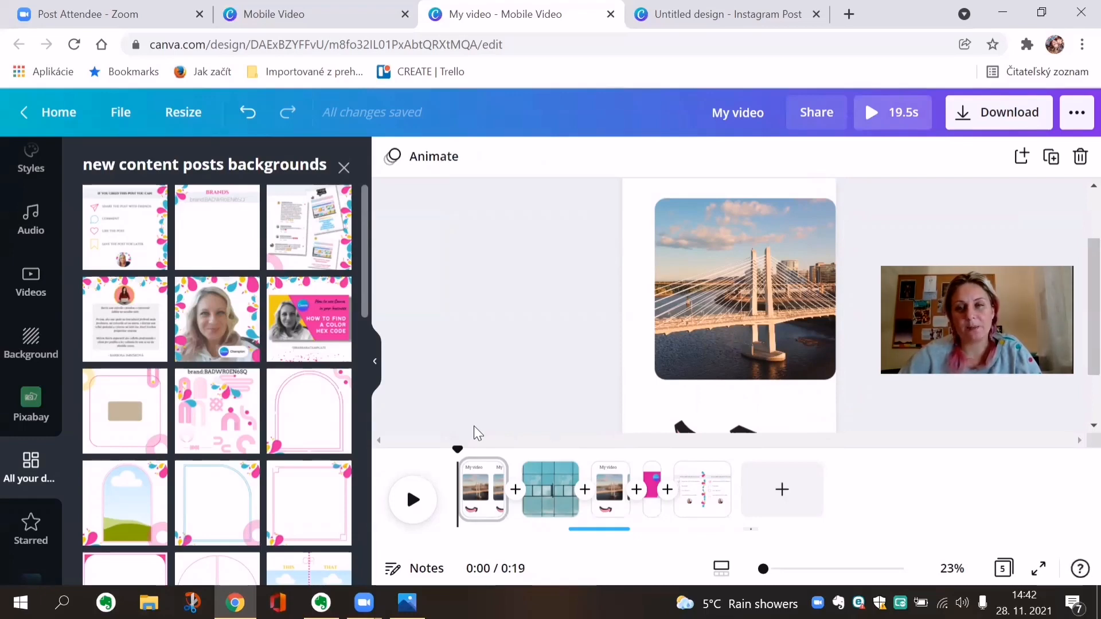
# Step: Browse the full collection of frames in the elements library for shapes that can hold a video
pyautogui.scroll(2, 515, 423)
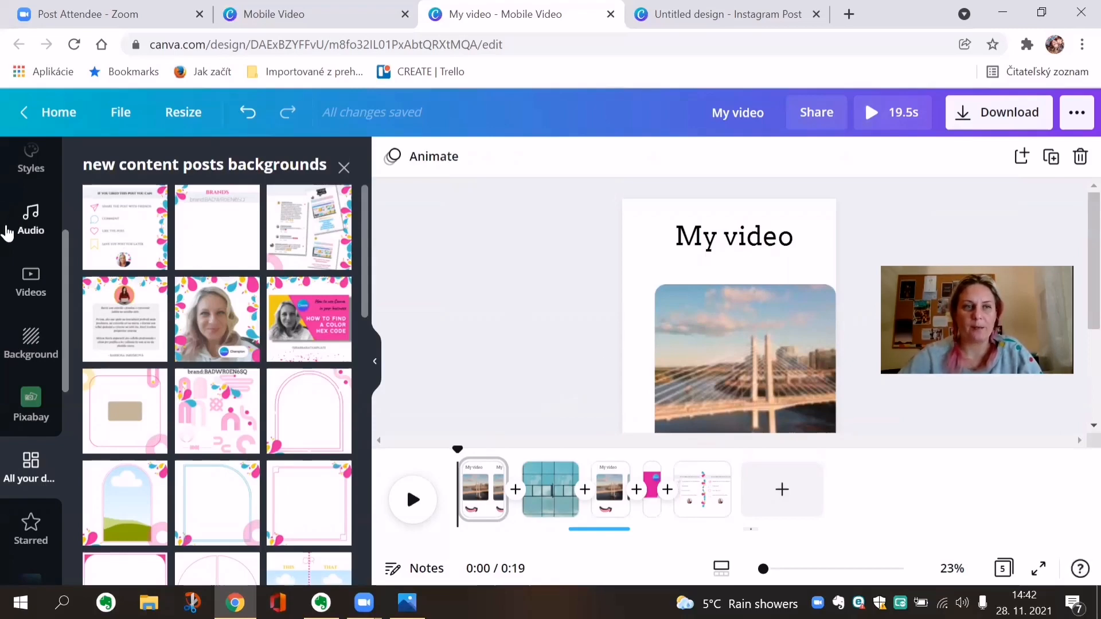
pyautogui.scroll(5, 32, 298)
pyautogui.click(29, 229)
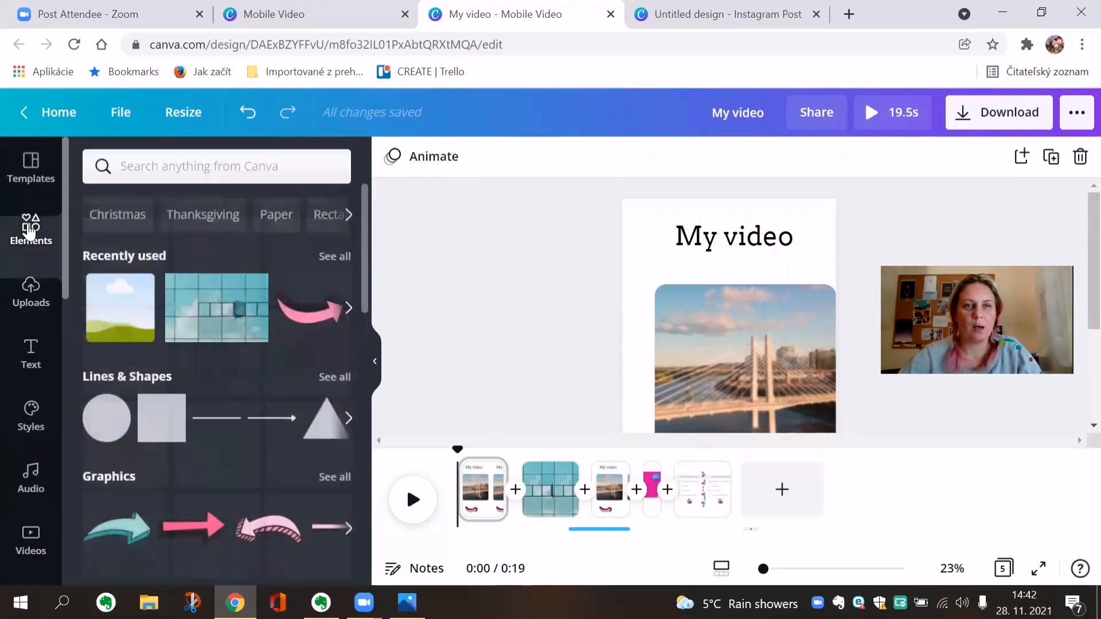
pyautogui.scroll(-4, 246, 379)
pyautogui.scroll(-10, 243, 376)
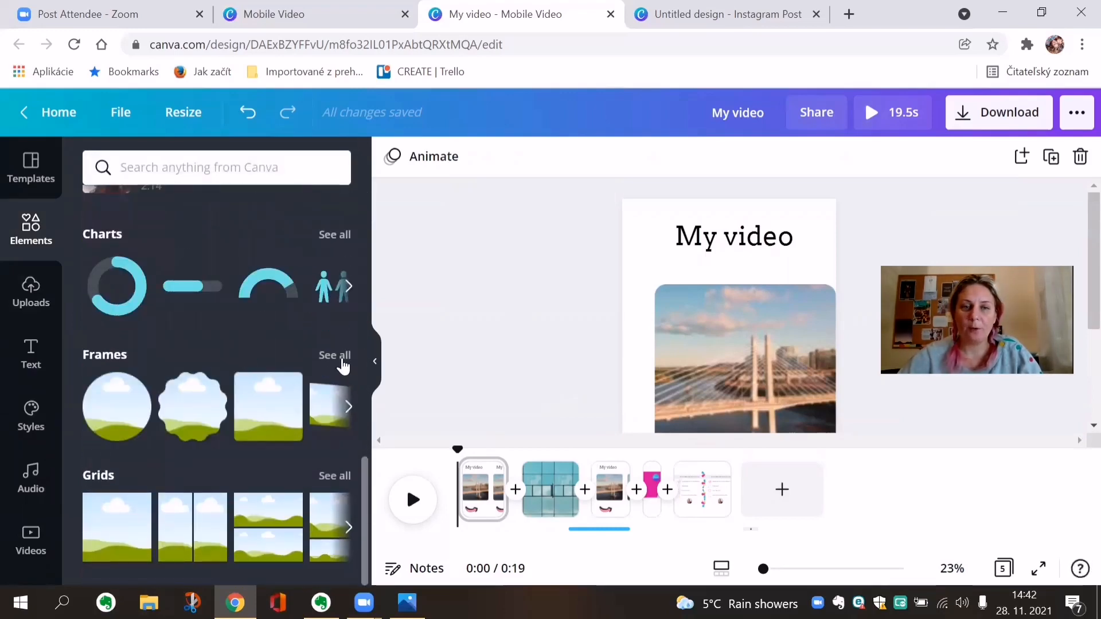
pyautogui.click(342, 358)
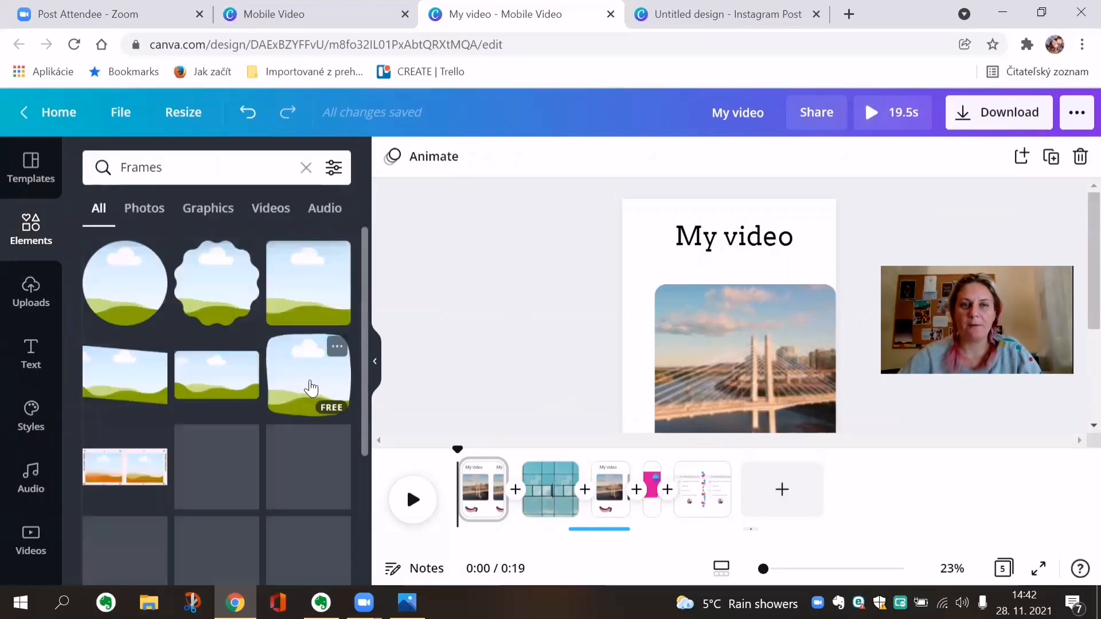
pyautogui.scroll(-3, 267, 437)
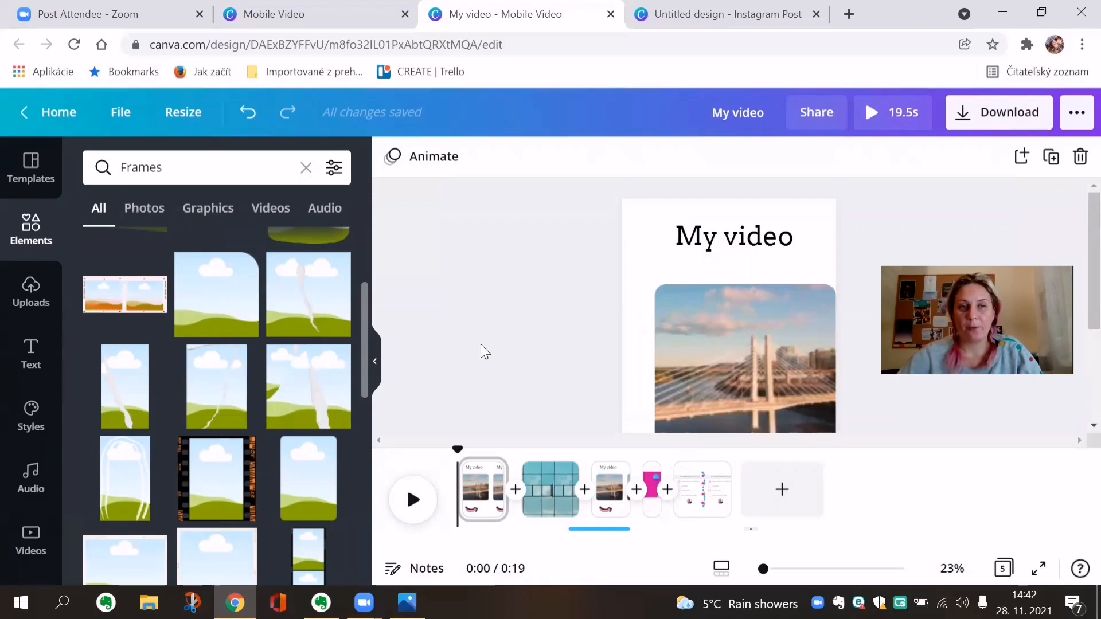
# Step: Set the 10.0s aerial video of green fields as the background of the first page, behind the title and framed bridge clip
pyautogui.click(744, 353)
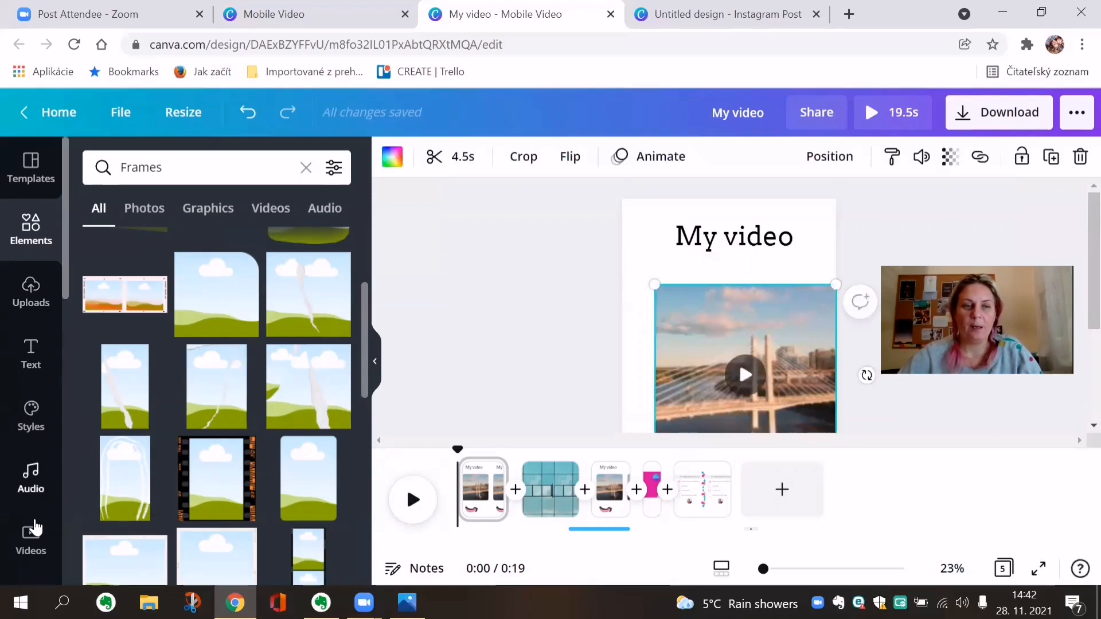
pyautogui.click(31, 539)
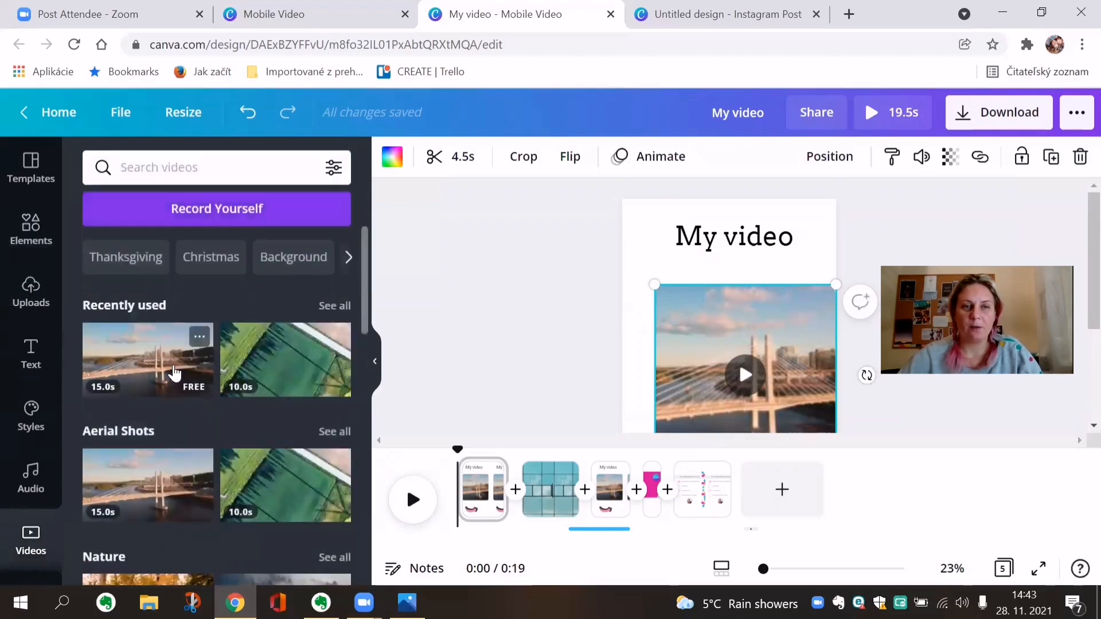
pyautogui.moveTo(592, 230); pyautogui.dragTo(631, 222)
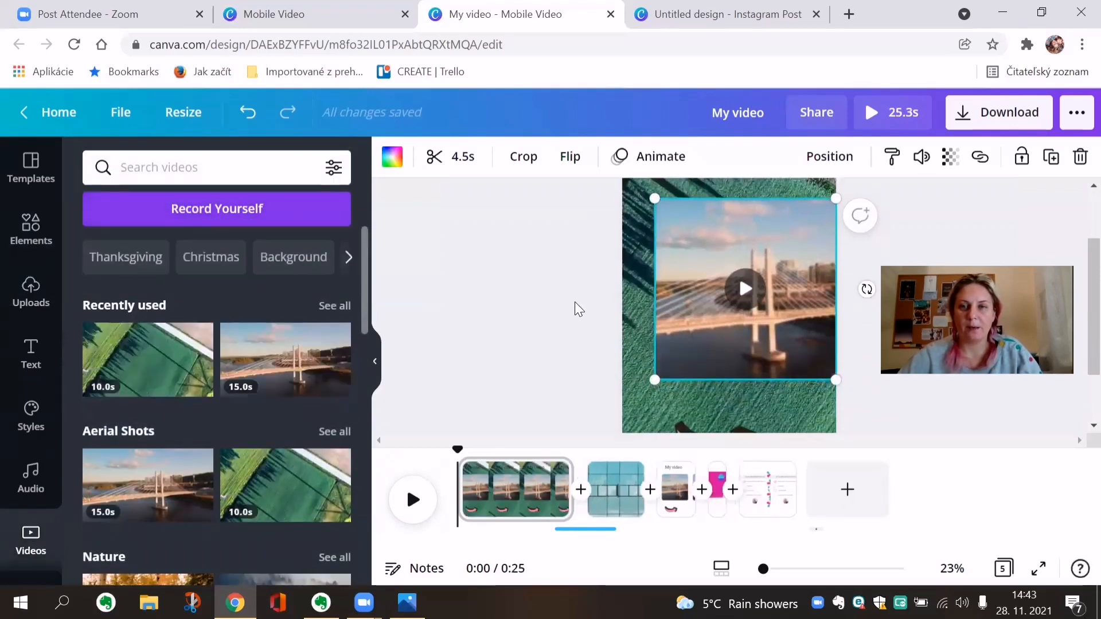
pyautogui.scroll(2, 574, 302)
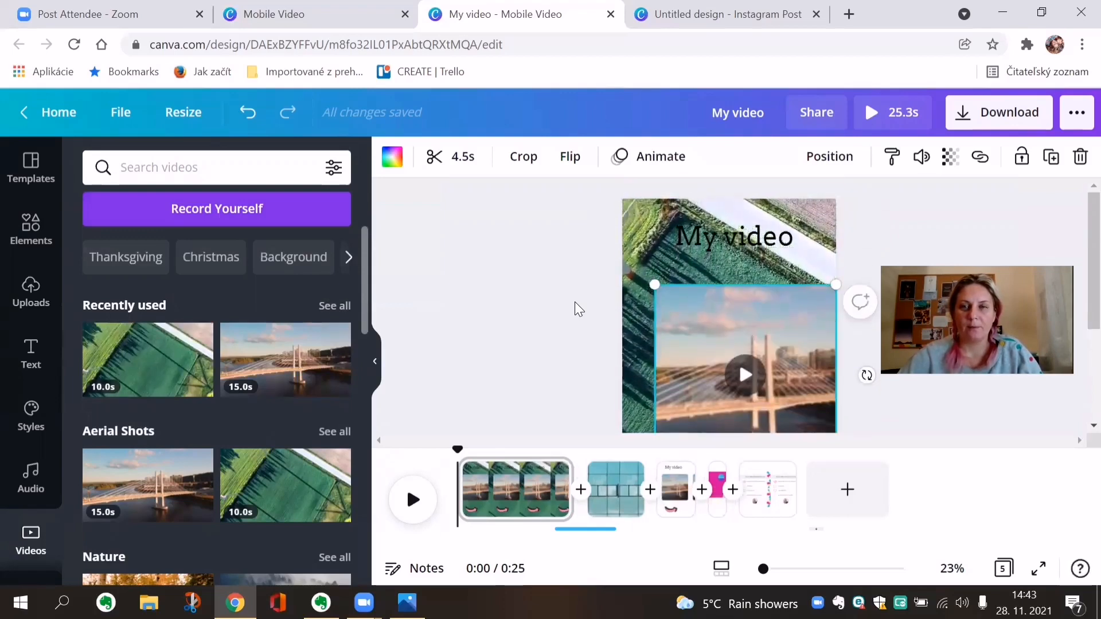
pyautogui.scroll(-2, 573, 302)
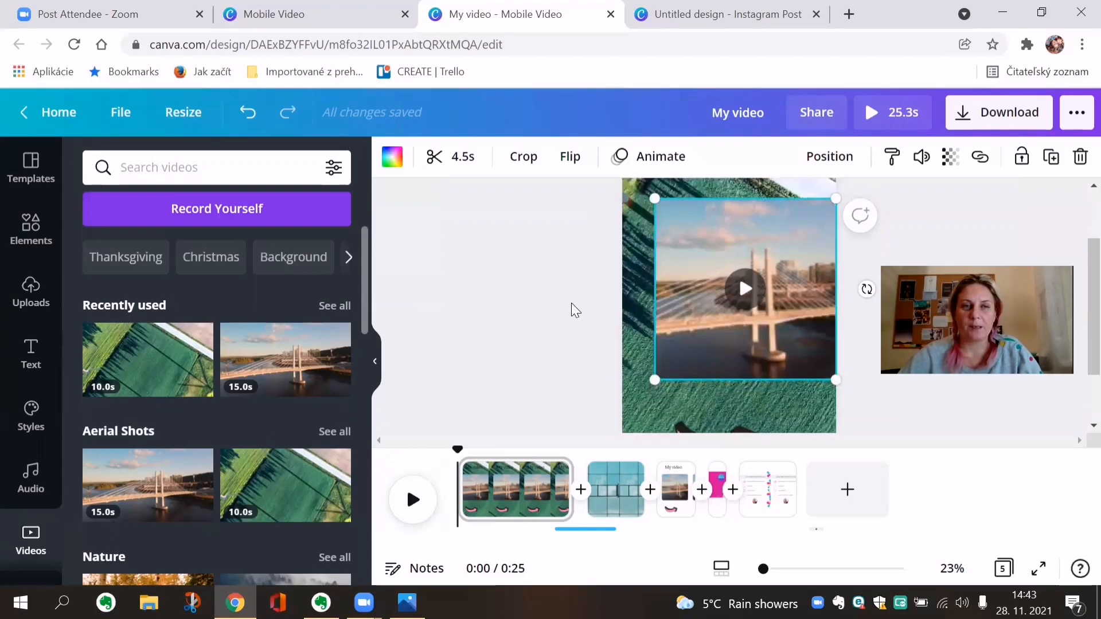
# Step: Play the first page to preview the framed bridge clip over the green field background, pause it, and dismiss the security notification
pyautogui.scroll(2, 571, 310)
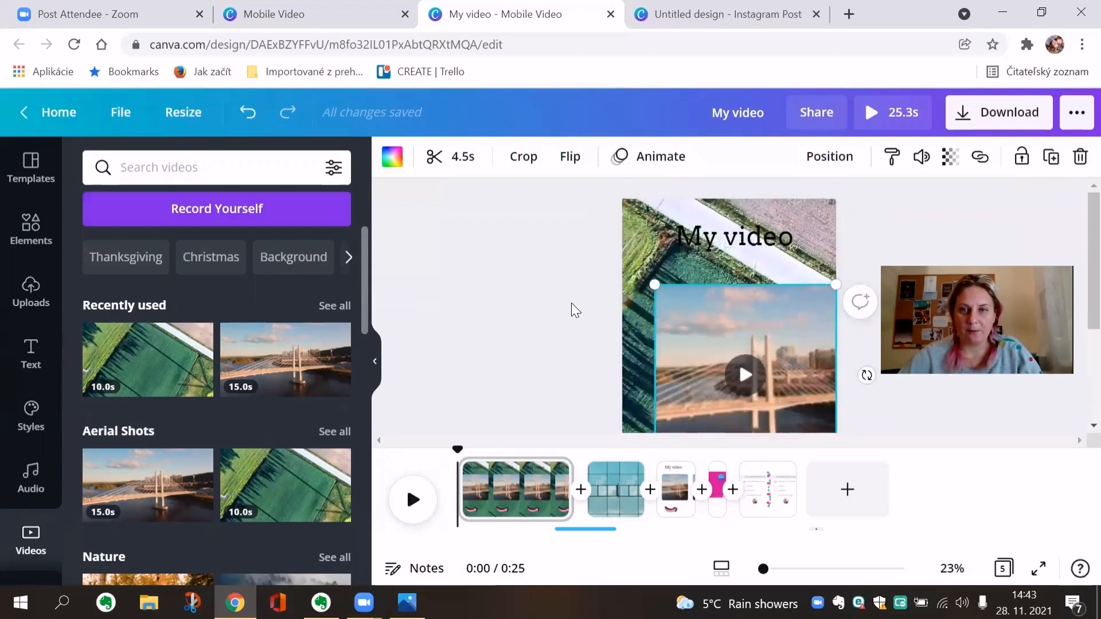
pyautogui.click(411, 500)
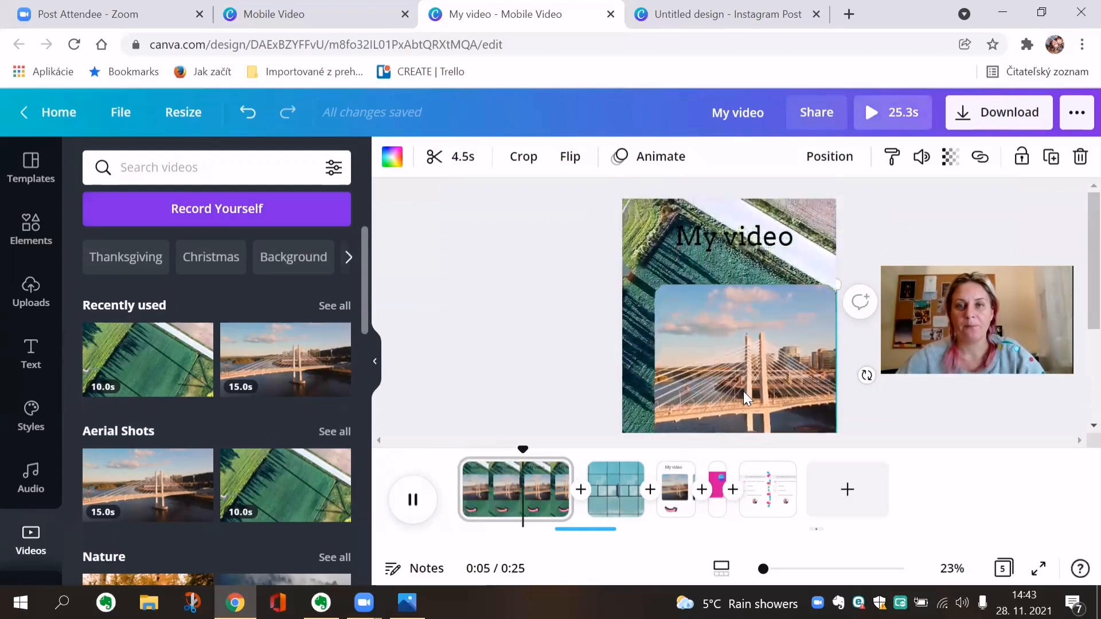
pyautogui.click(413, 506)
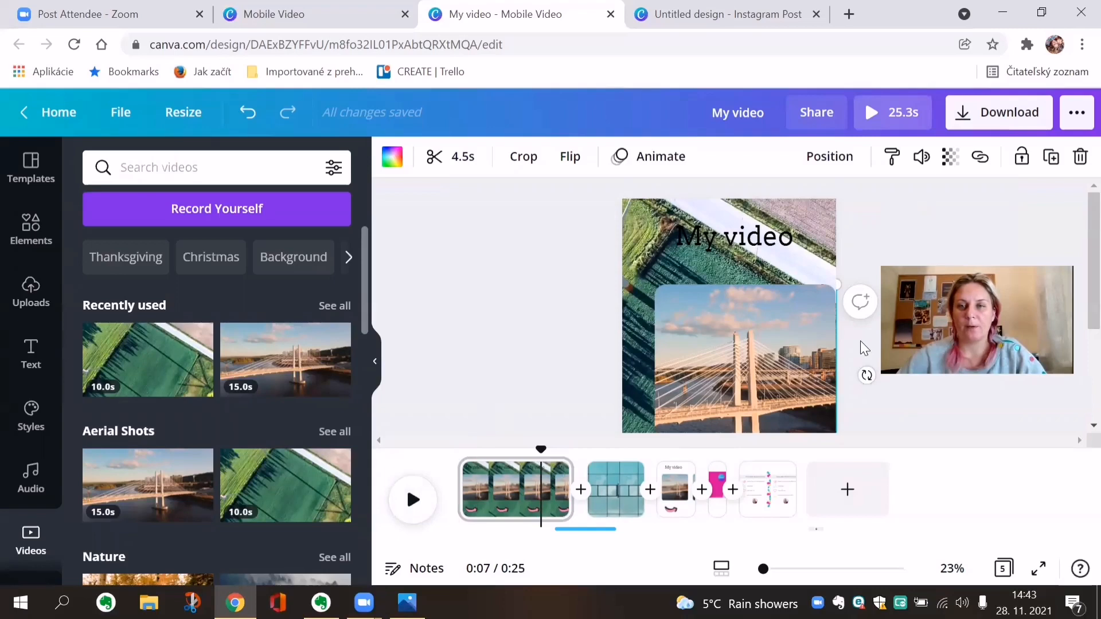
pyautogui.scroll(-2, 790, 306)
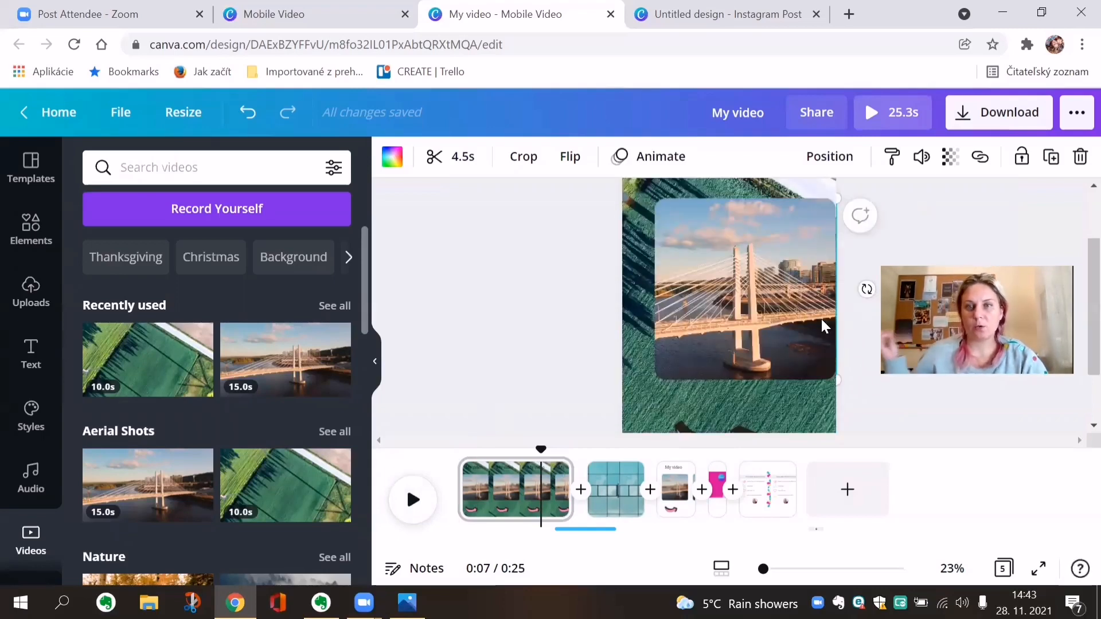
pyautogui.scroll(2, 749, 303)
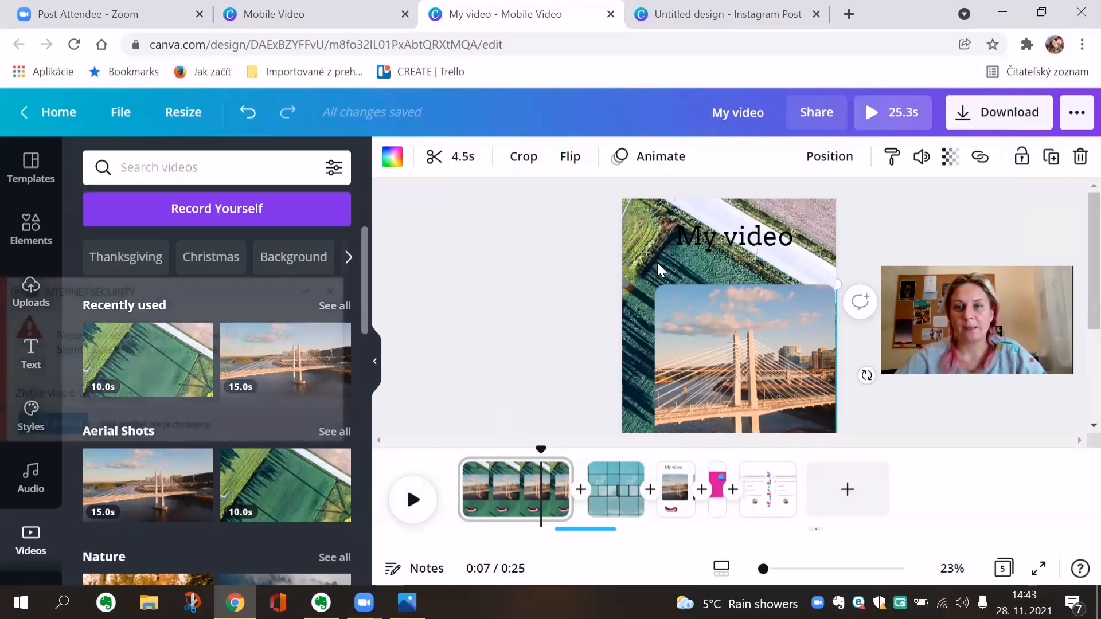
pyautogui.click(330, 292)
pyautogui.click(474, 317)
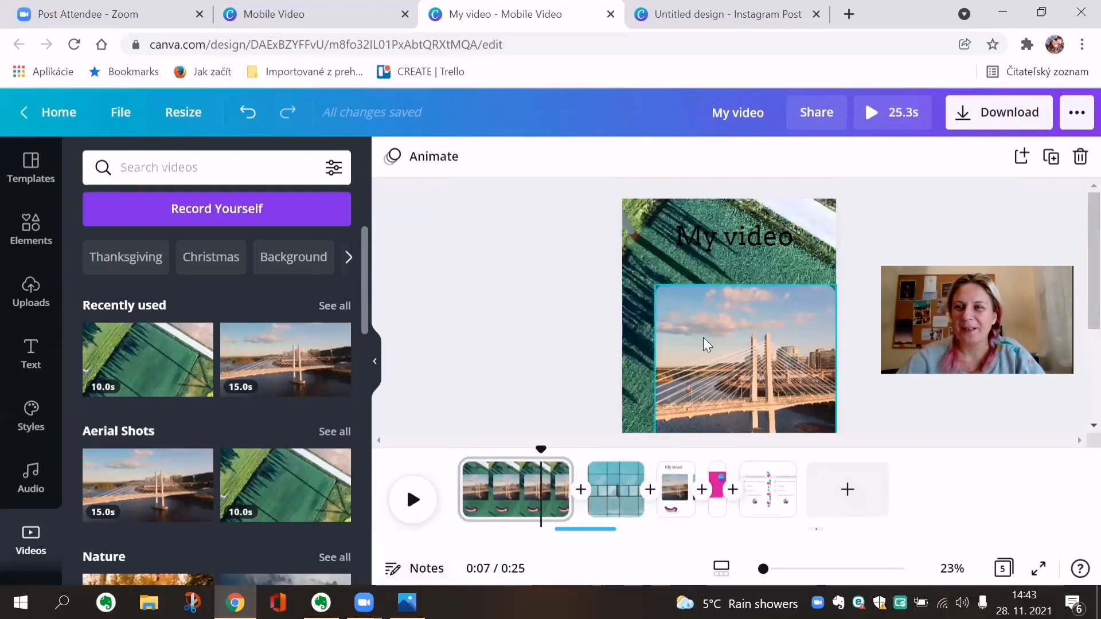
# Step: Check the design's download options, present it in Presenter view, and close the audience window
pyautogui.click(1014, 118)
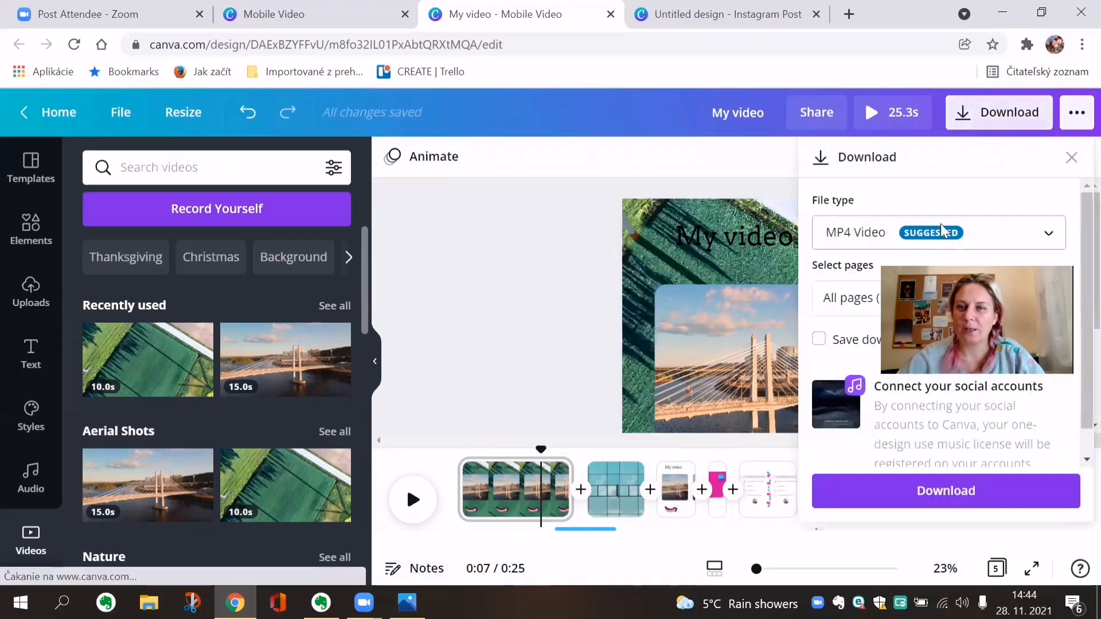
pyautogui.click(499, 298)
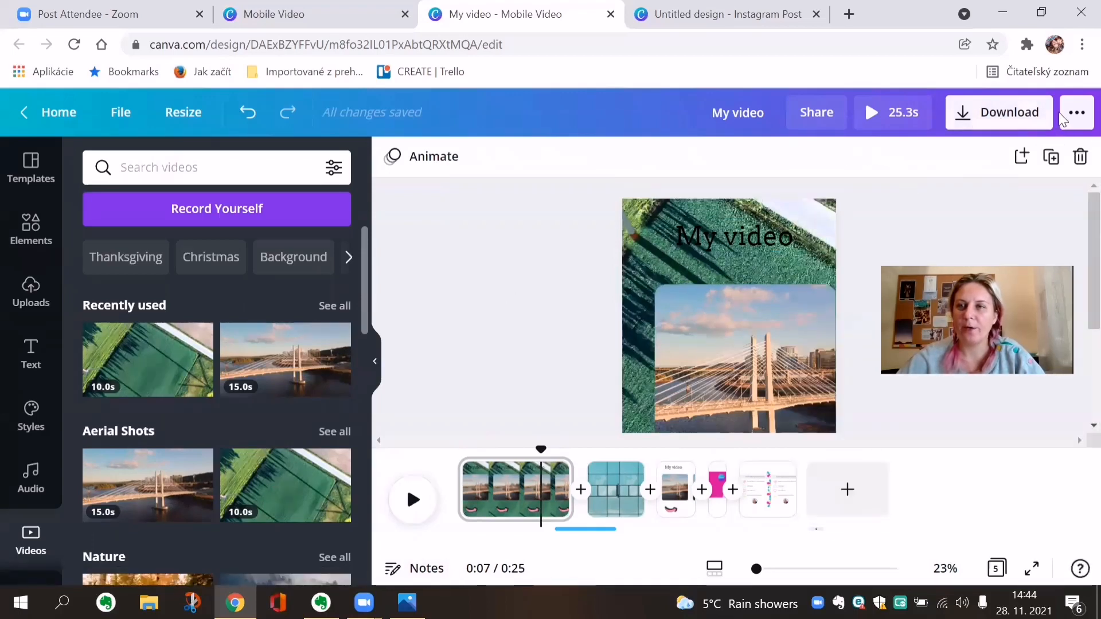
pyautogui.click(1076, 114)
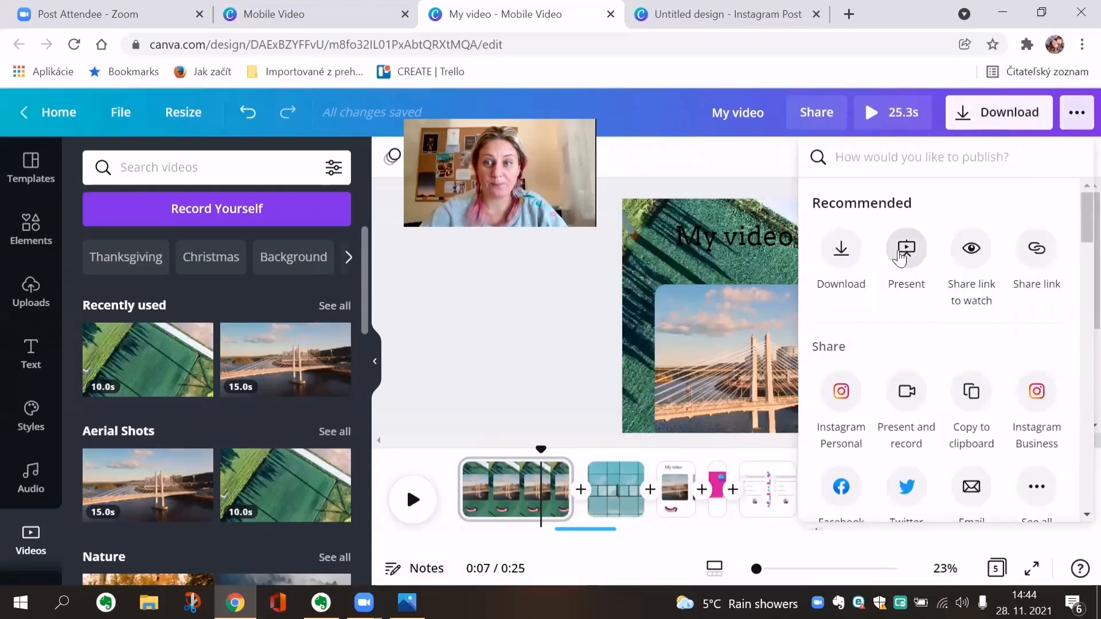
pyautogui.click(900, 258)
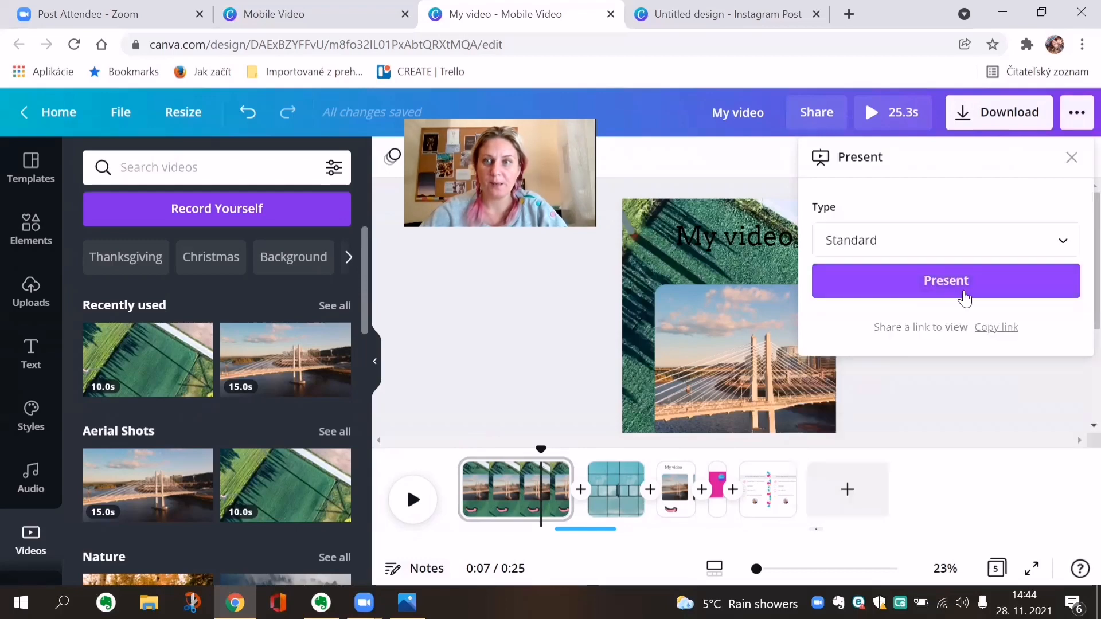
pyautogui.click(1066, 249)
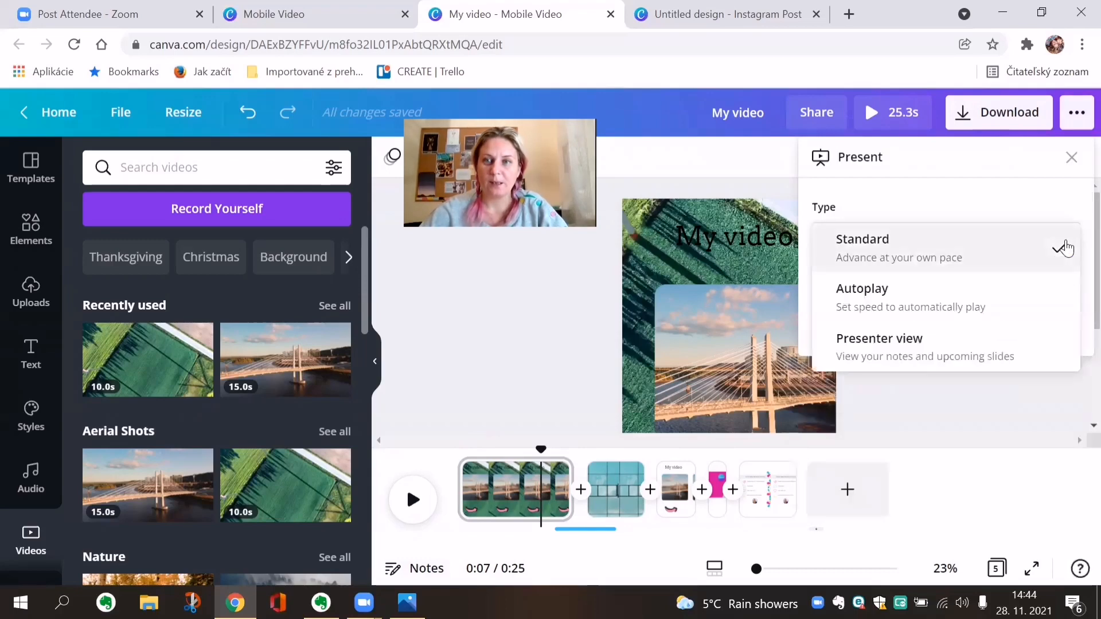
pyautogui.click(938, 351)
pyautogui.click(987, 286)
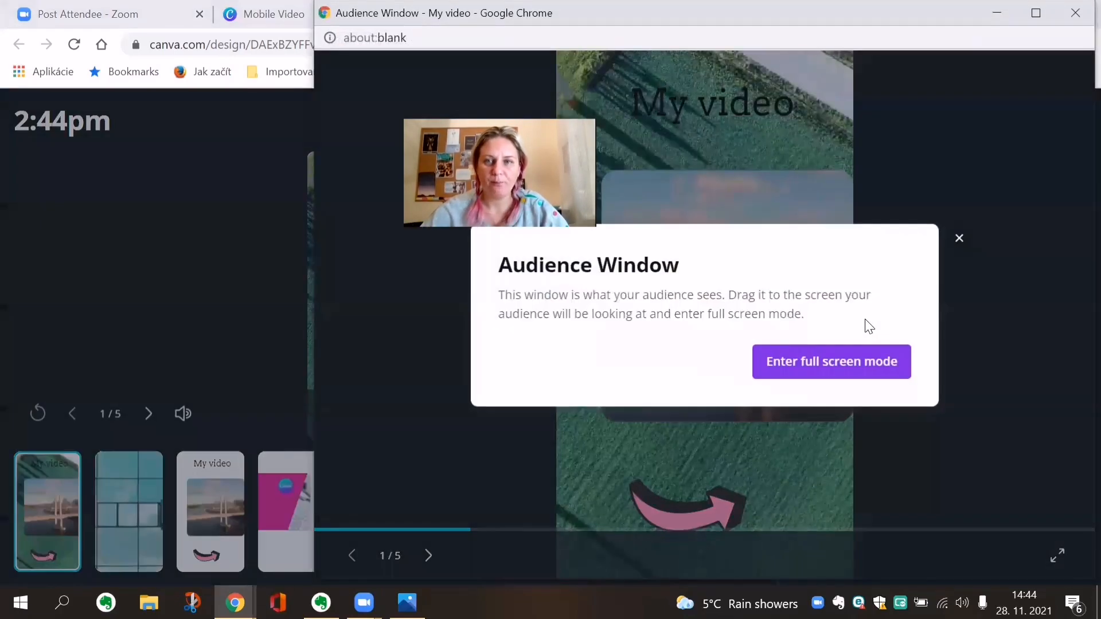
pyautogui.click(959, 238)
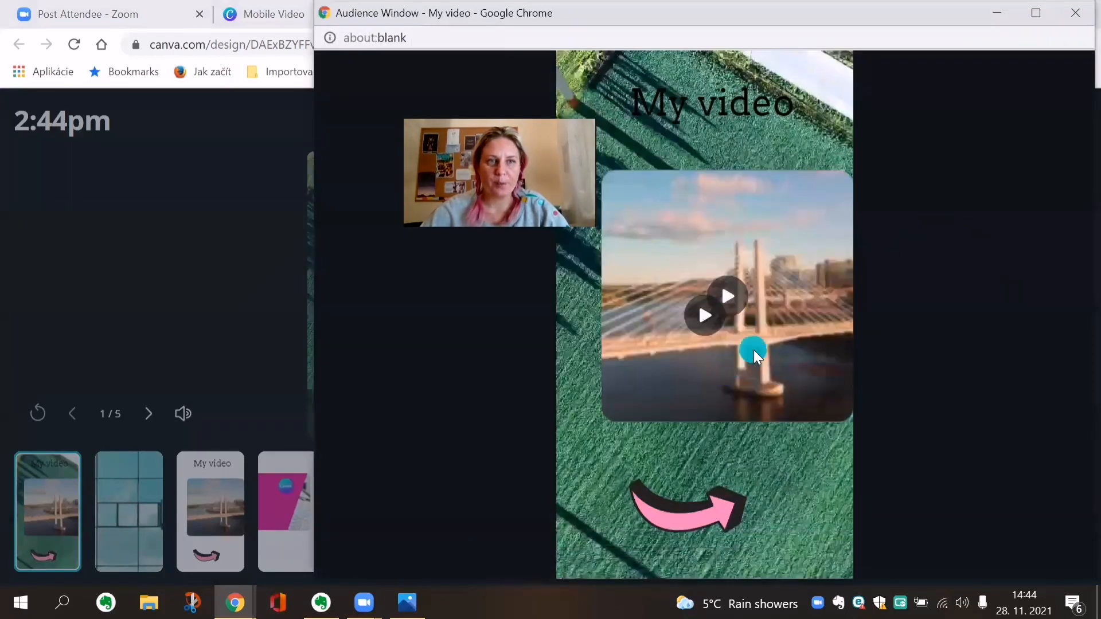
pyautogui.click(1075, 14)
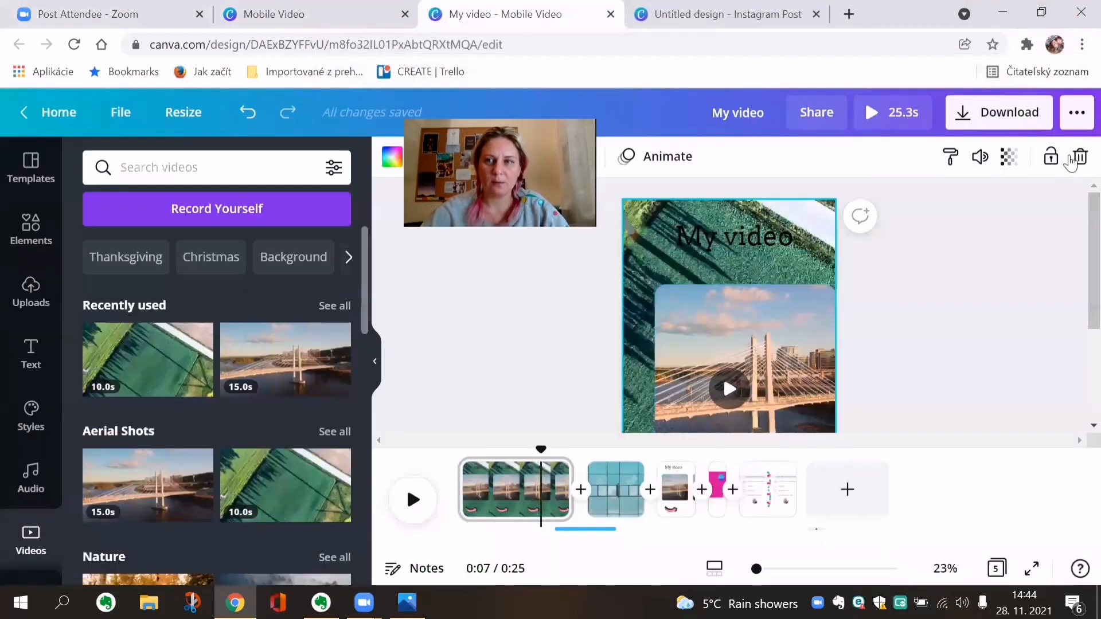
# Step: Present the design again in Presenter view, play the bridge clip in the audience window, and close that window
pyautogui.click(1078, 115)
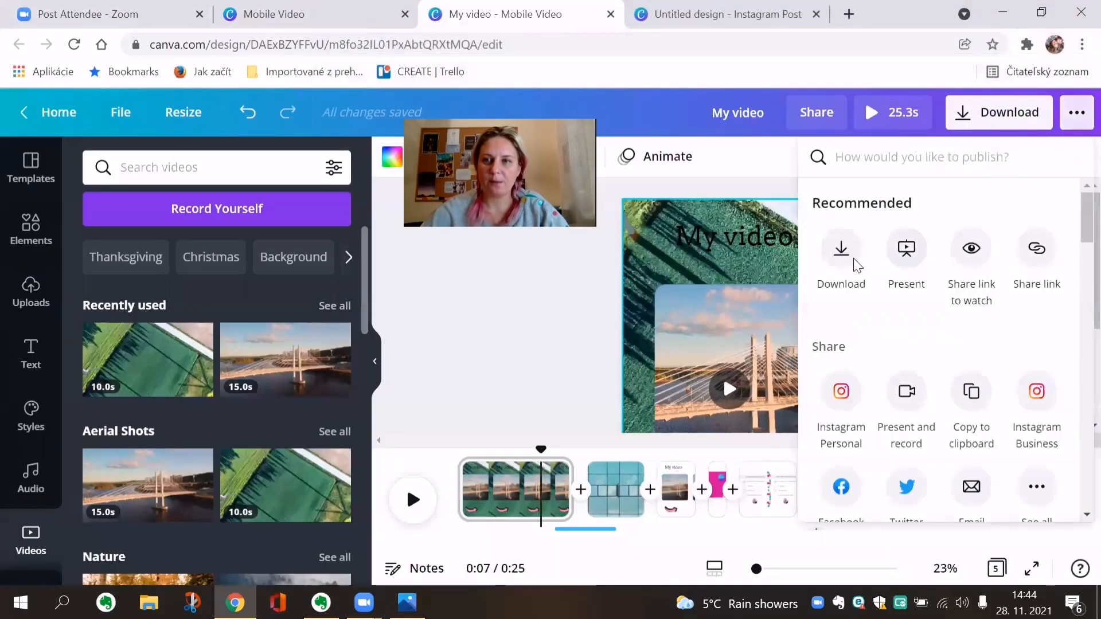
pyautogui.click(910, 251)
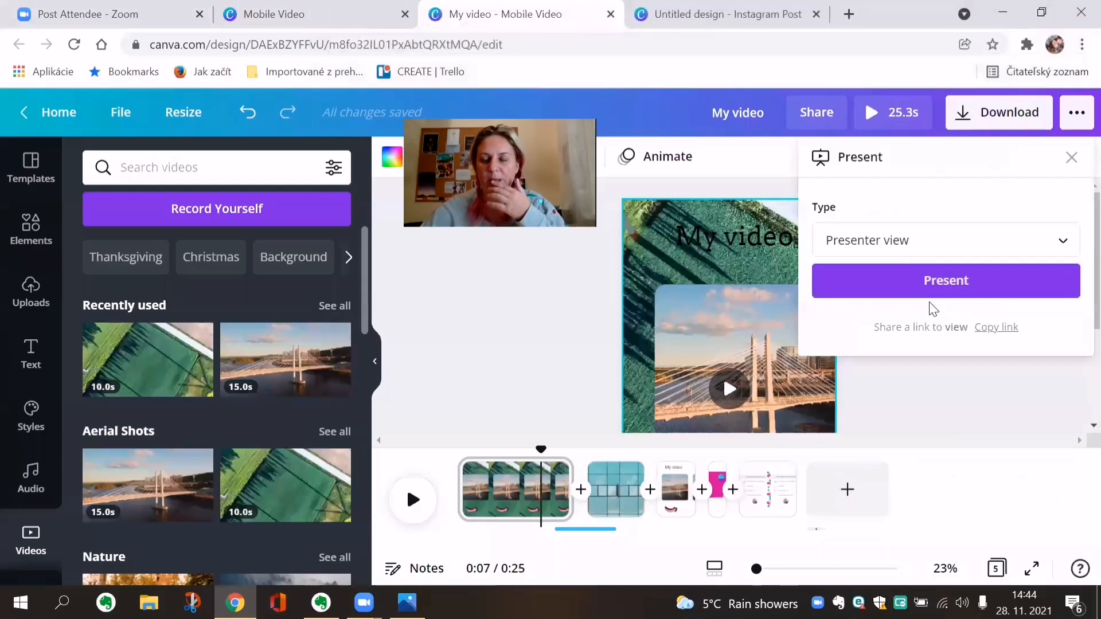
pyautogui.click(934, 280)
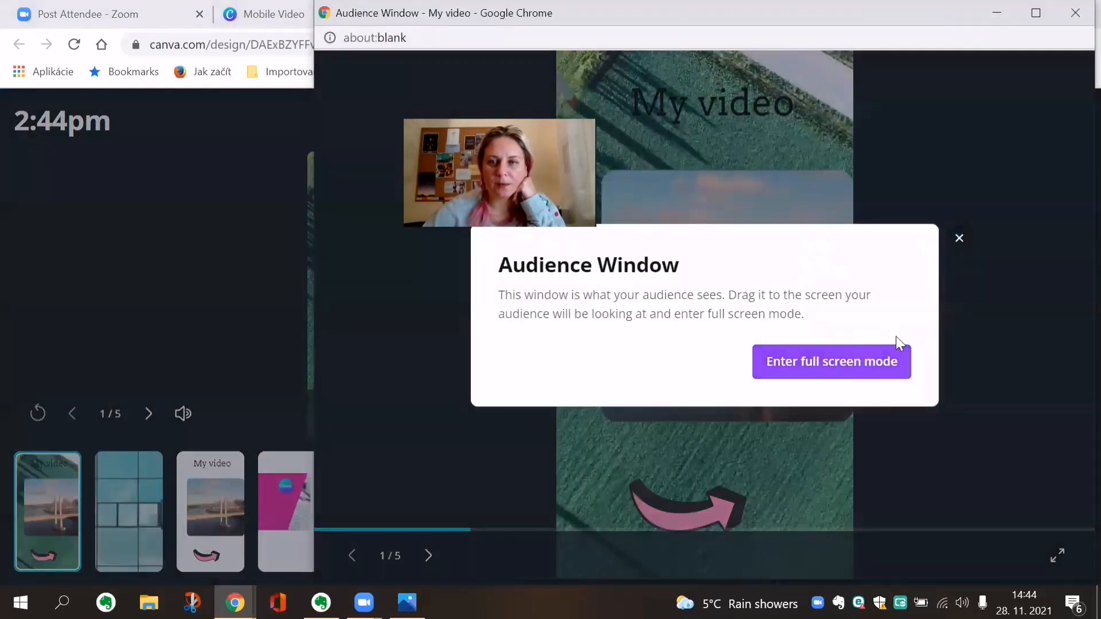
pyautogui.click(959, 238)
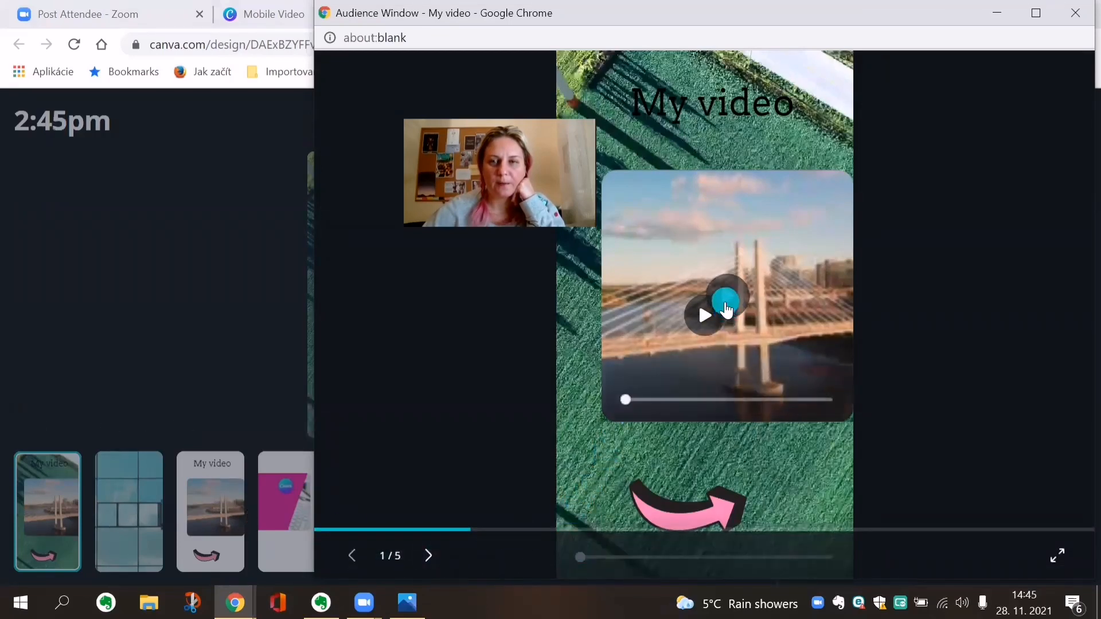
pyautogui.click(724, 306)
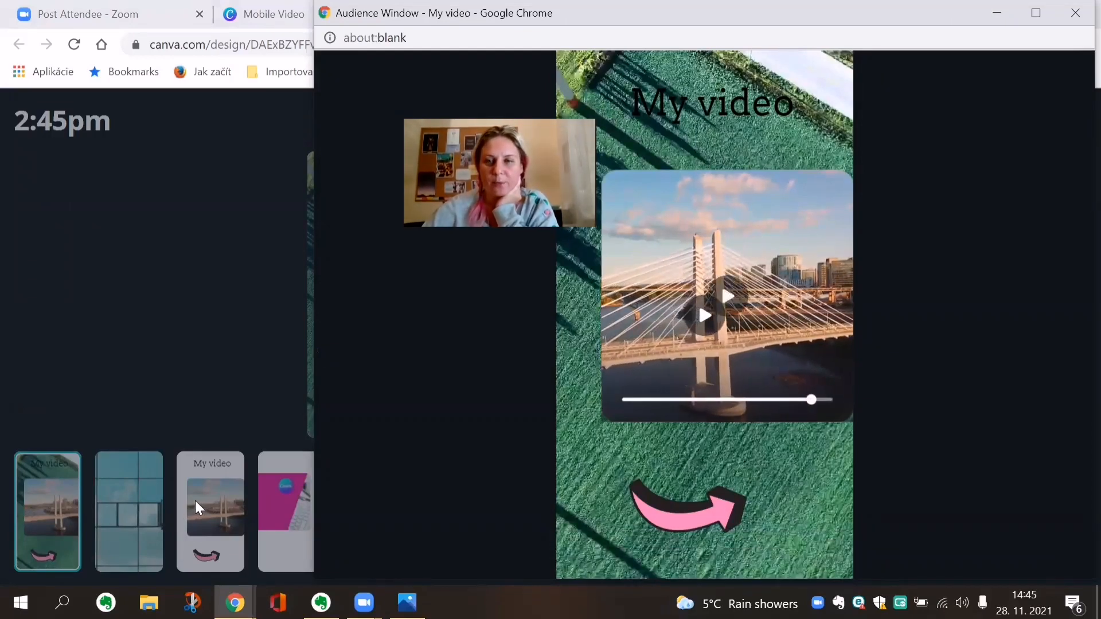
pyautogui.click(1071, 16)
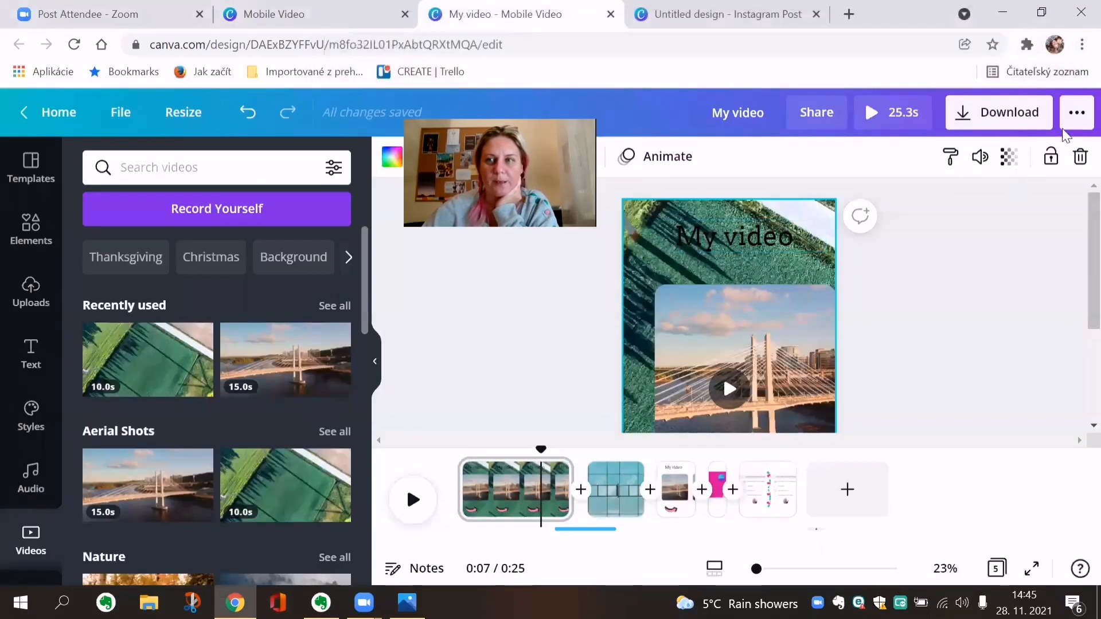
# Step: Review the available presentation types and the publishing and sharing options for the design
pyautogui.click(1076, 124)
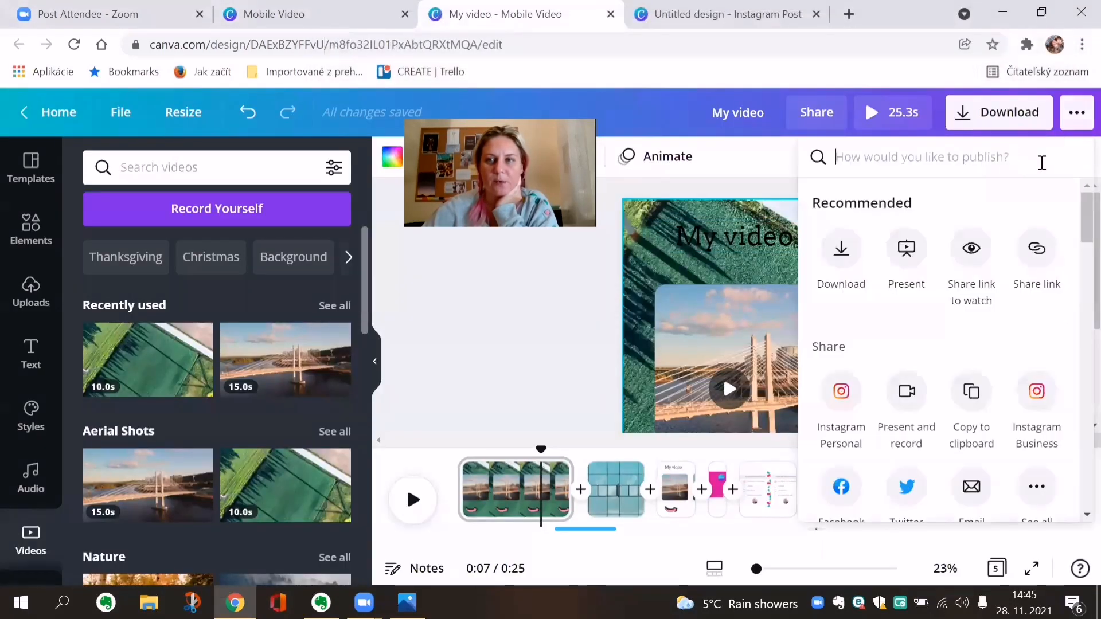
pyautogui.click(907, 252)
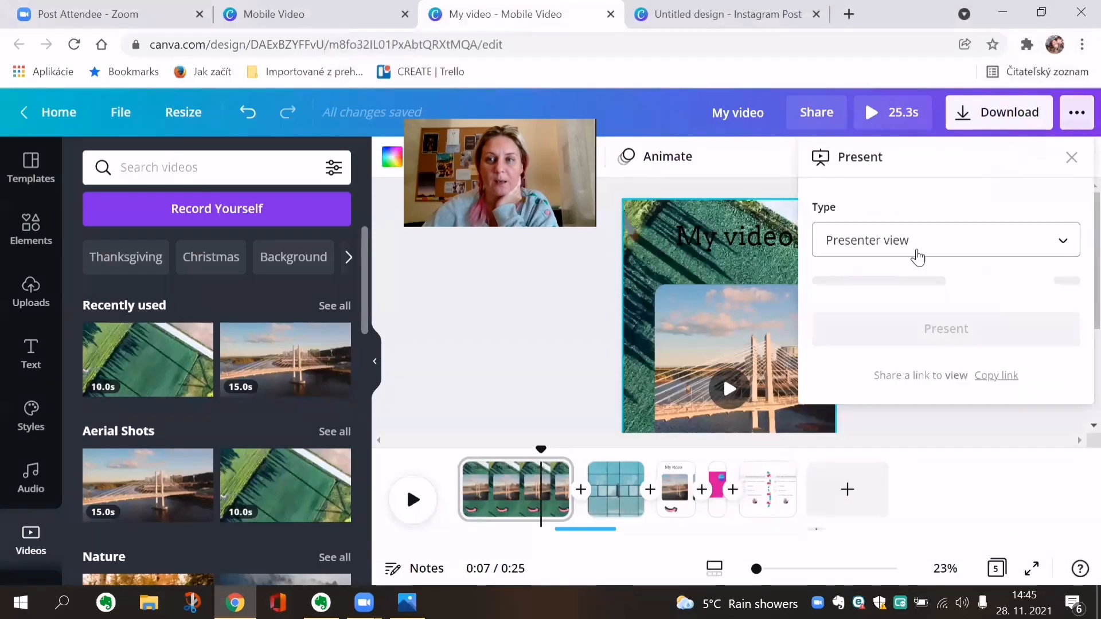
pyautogui.click(1069, 250)
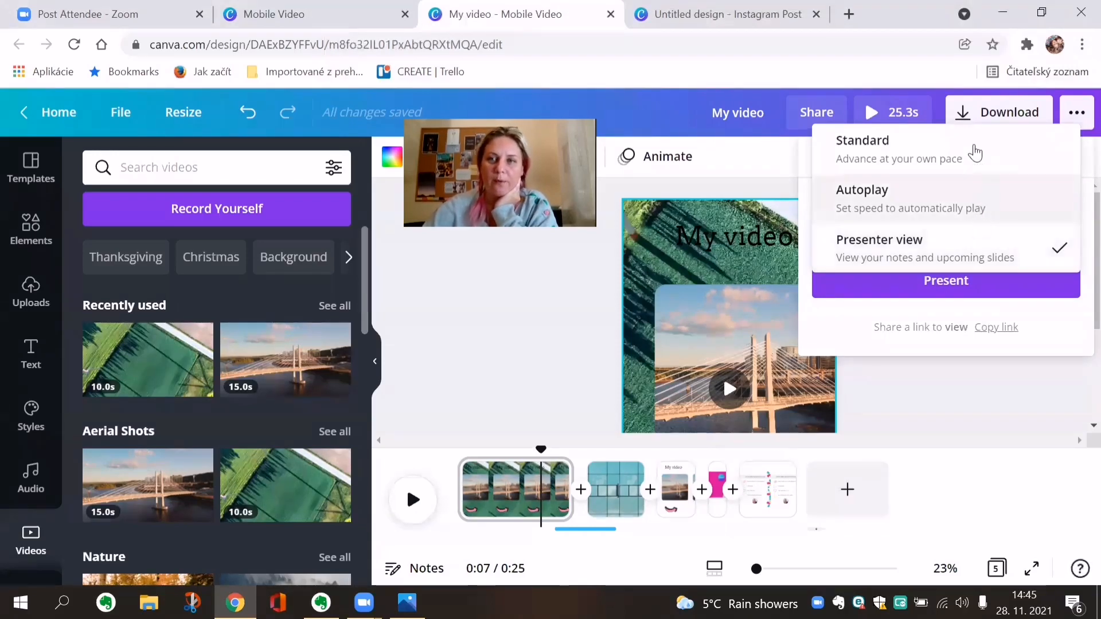
pyautogui.click(573, 293)
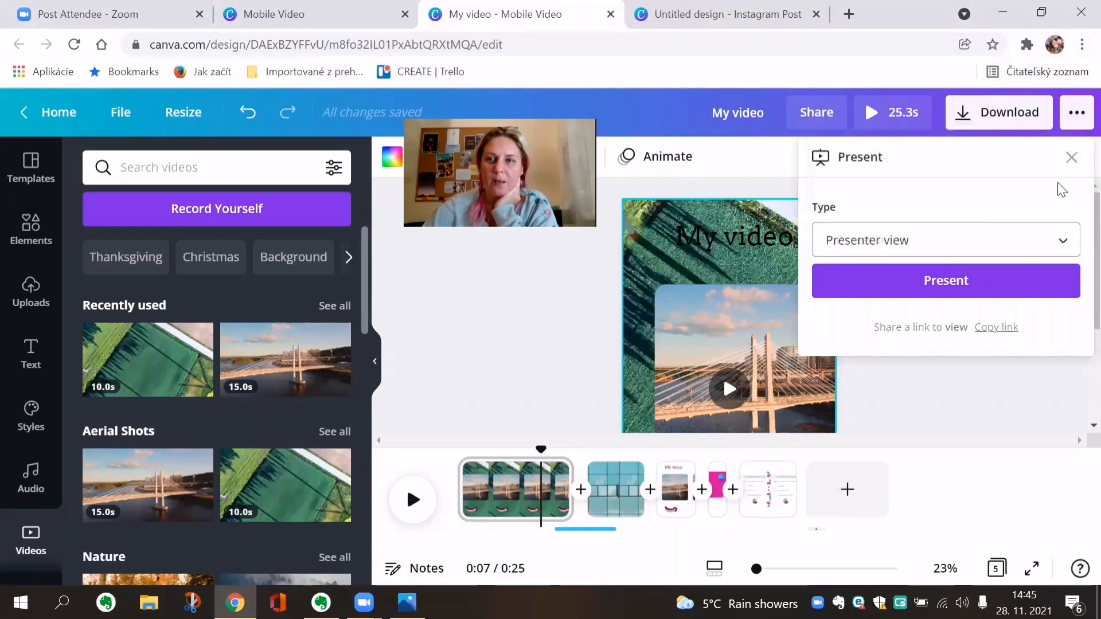
pyautogui.click(1076, 122)
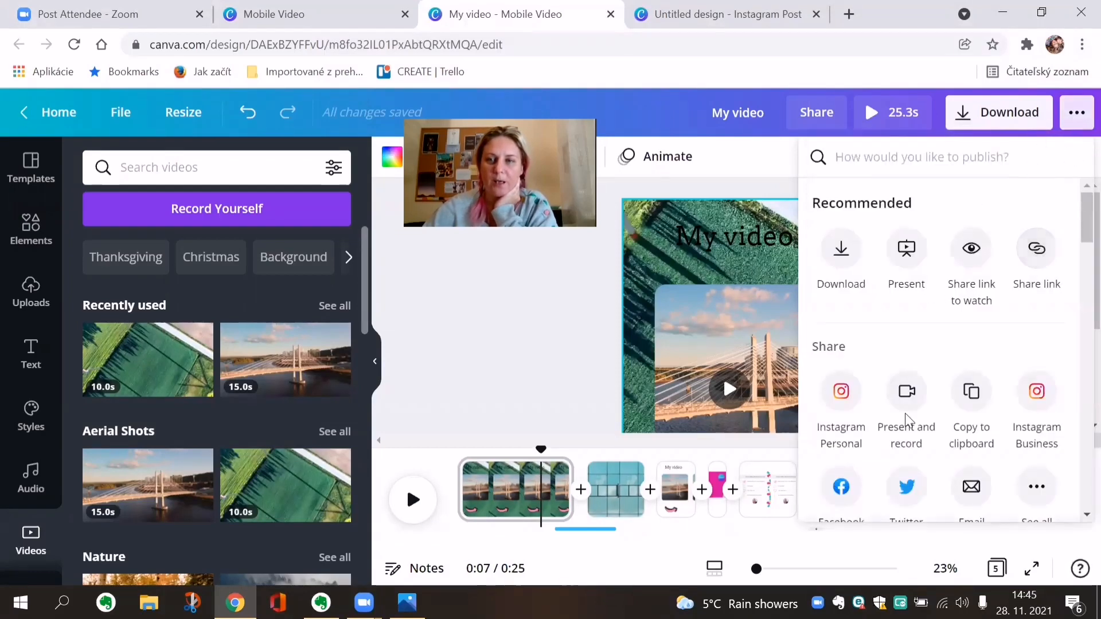
pyautogui.scroll(-2, 969, 407)
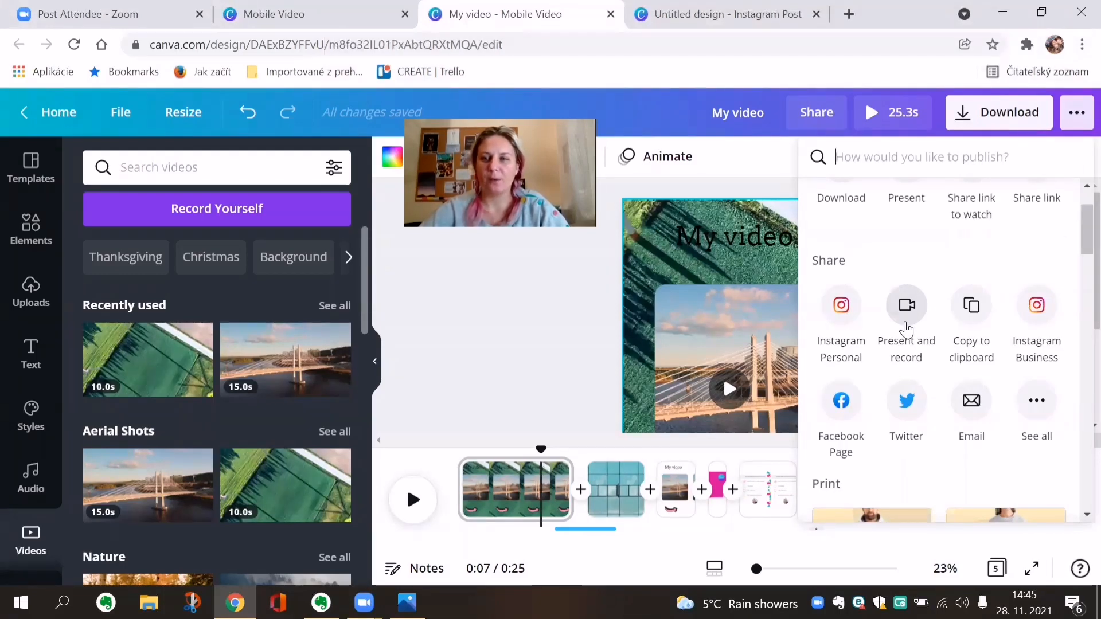
pyautogui.click(554, 339)
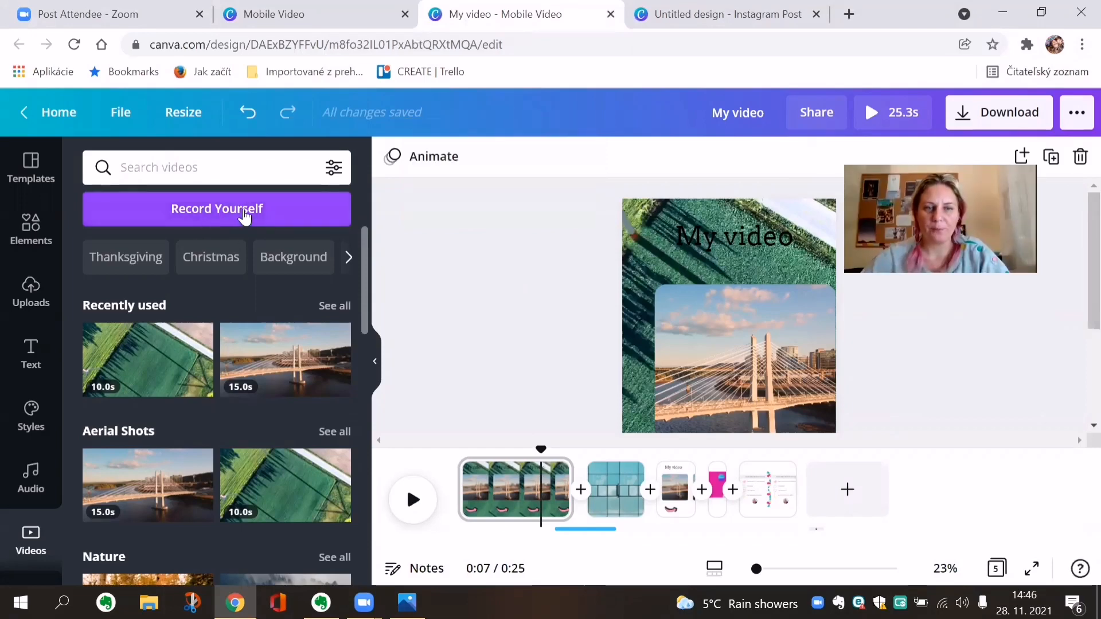
# Step: Open the self-recording studio from the video library, dismiss the security notification, and return to the editor
pyautogui.scroll(-3, 239, 373)
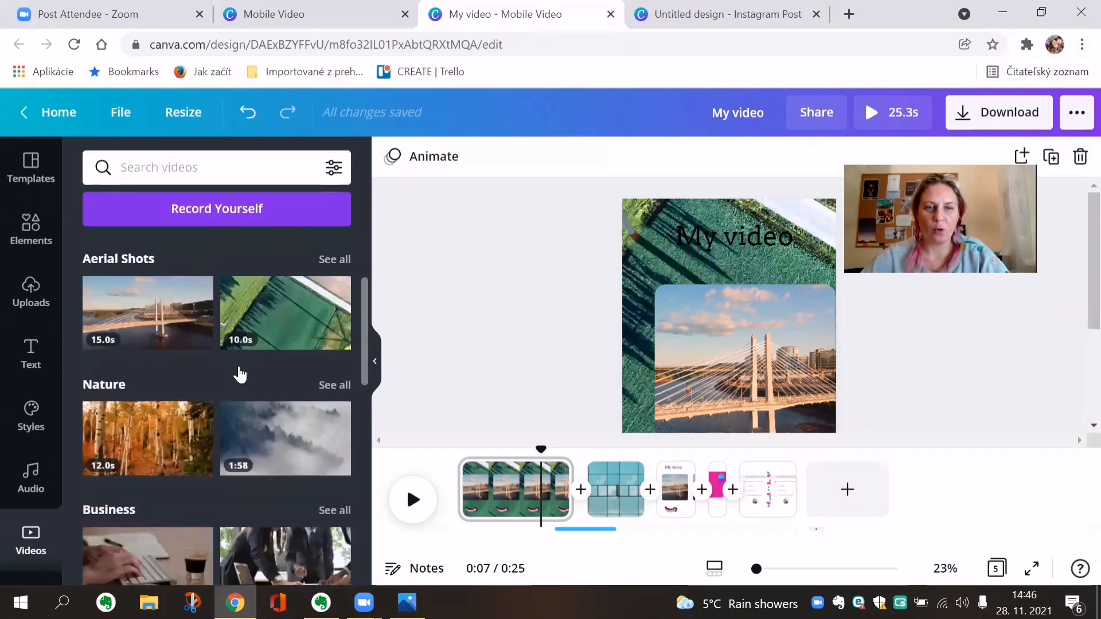
pyautogui.scroll(3, 239, 373)
pyautogui.click(249, 213)
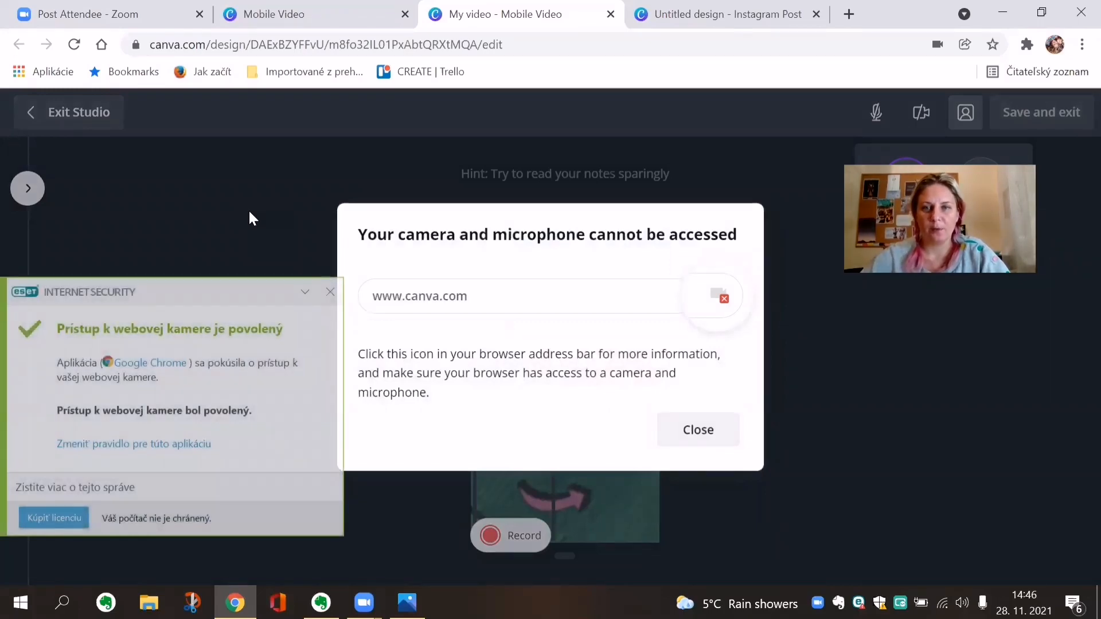
pyautogui.click(331, 292)
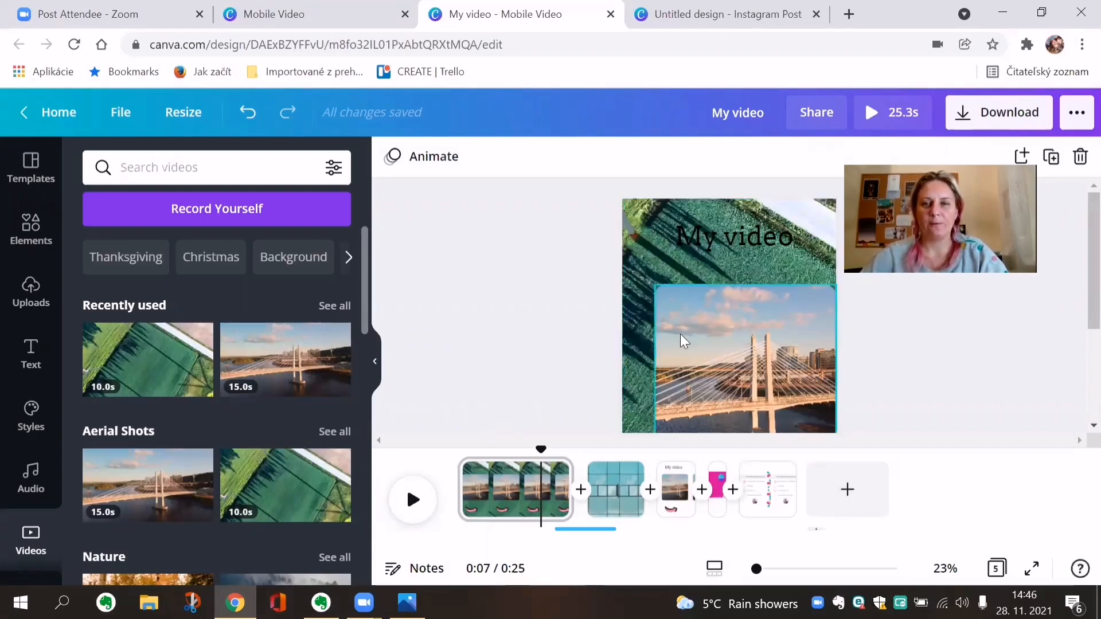
# Step: Look through the uploaded videos for own recordings that can be used in the design
pyautogui.scroll(-3, 769, 374)
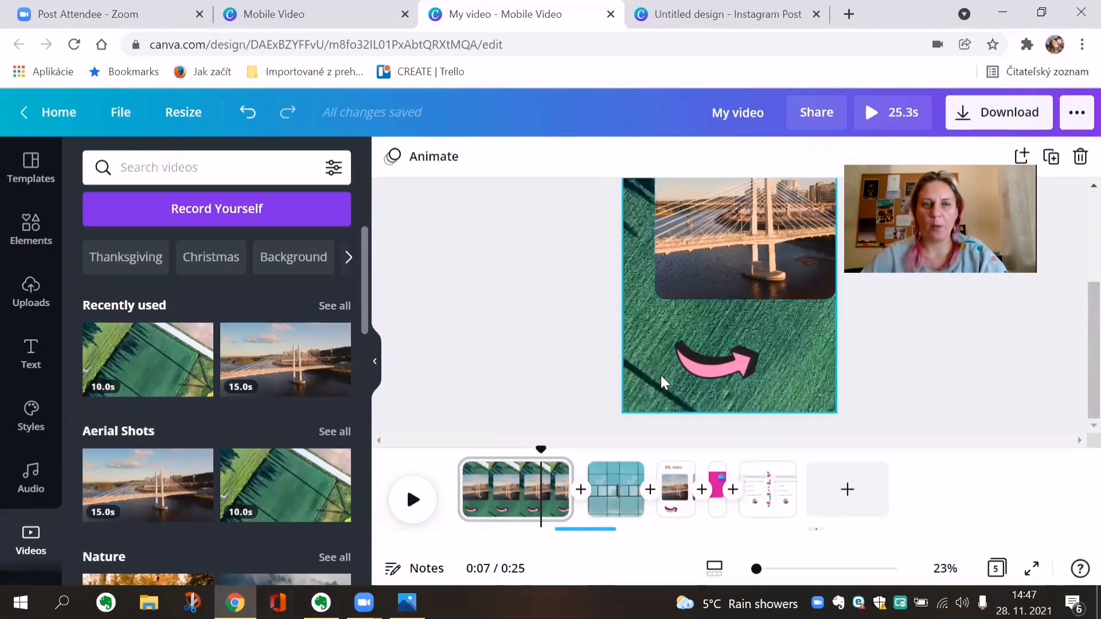
pyautogui.click(36, 293)
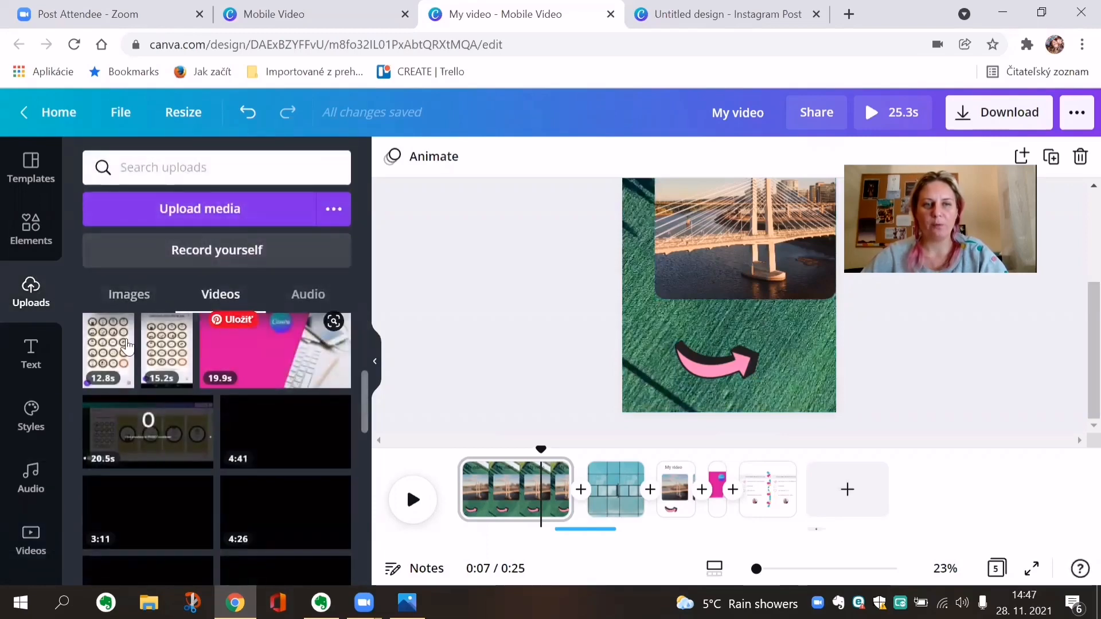
pyautogui.scroll(4, 216, 361)
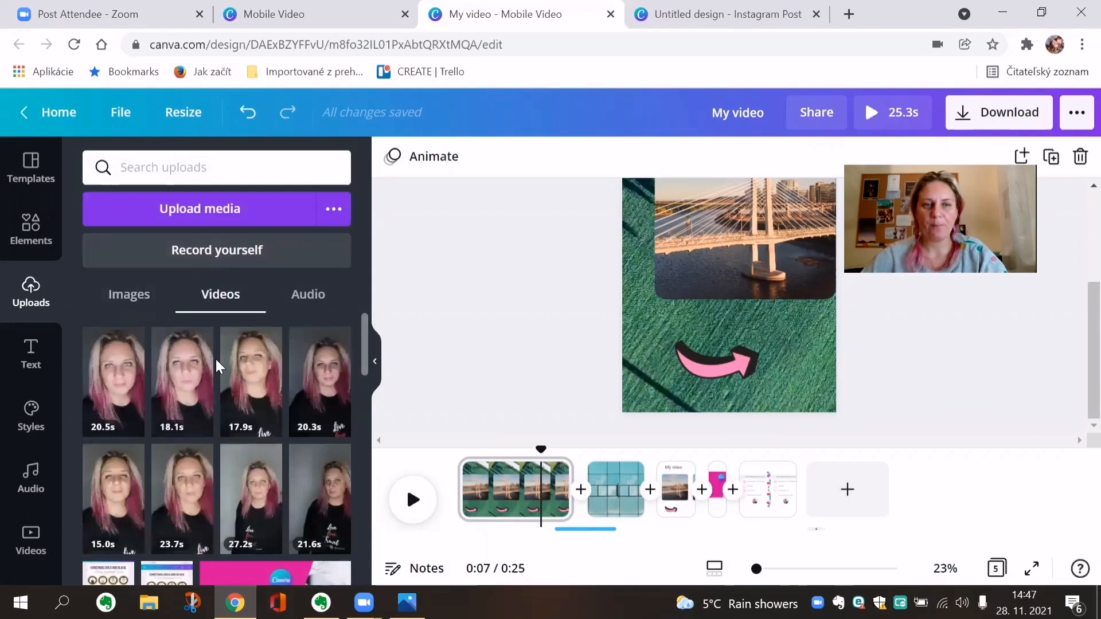
pyautogui.scroll(-5, 215, 356)
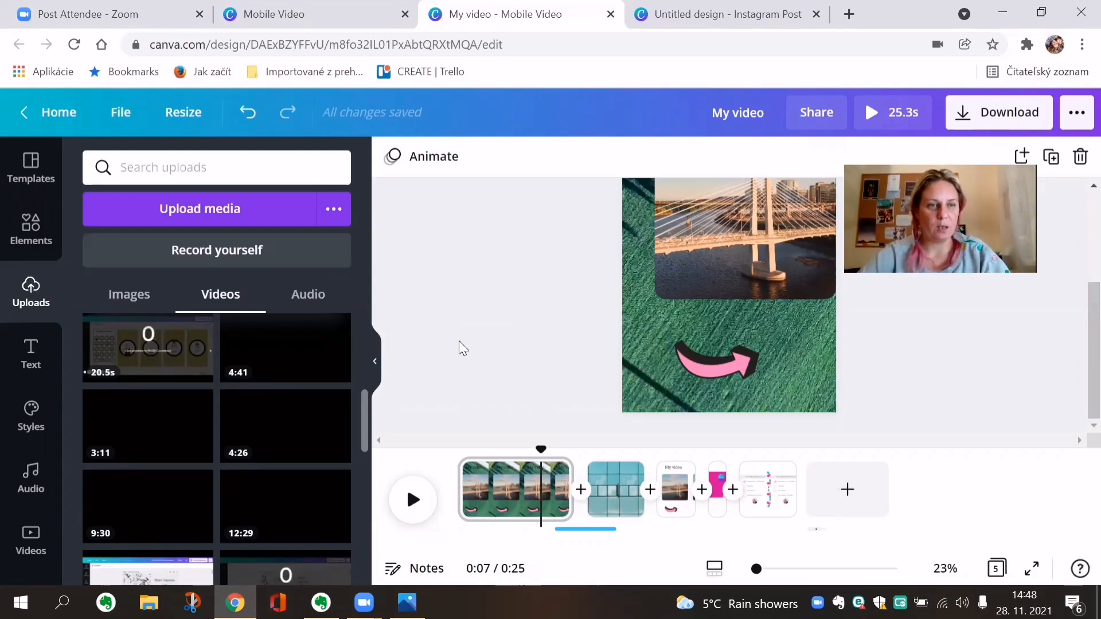
# Step: Go from the mobile video templates to the list of all designs and open the "video brand board intro" design
pyautogui.click(316, 13)
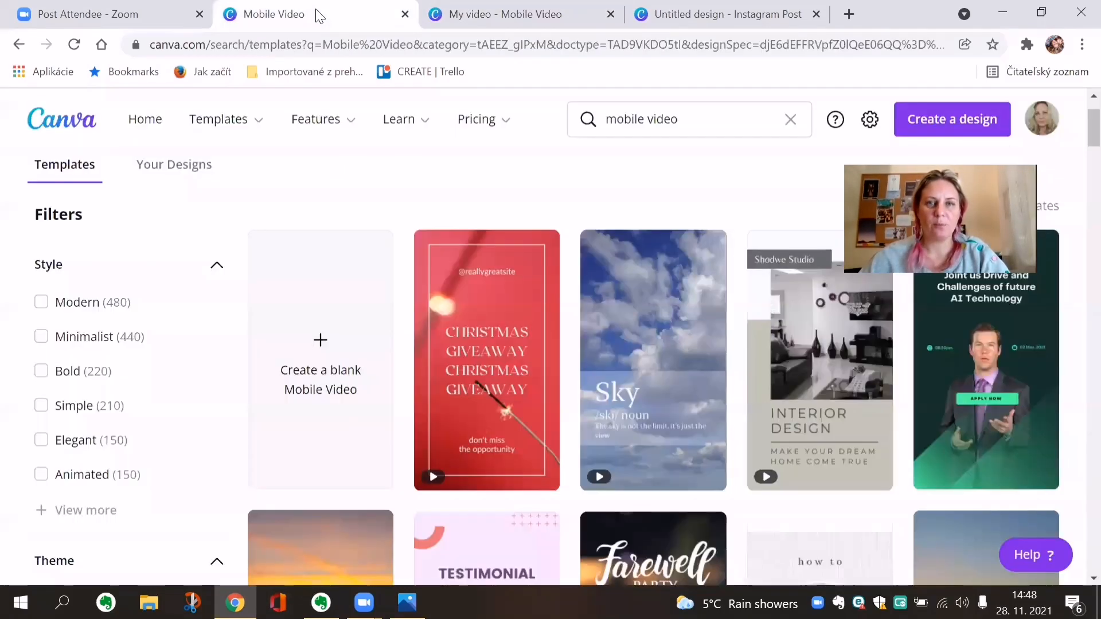
pyautogui.click(141, 123)
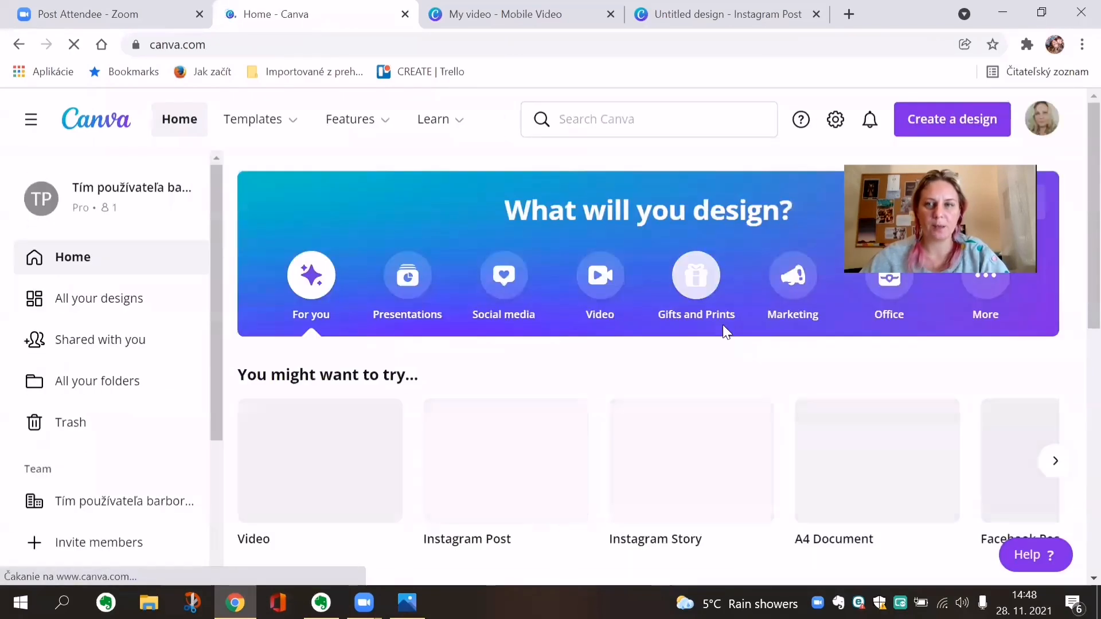
pyautogui.scroll(-1, 720, 326)
pyautogui.scroll(-3, 719, 327)
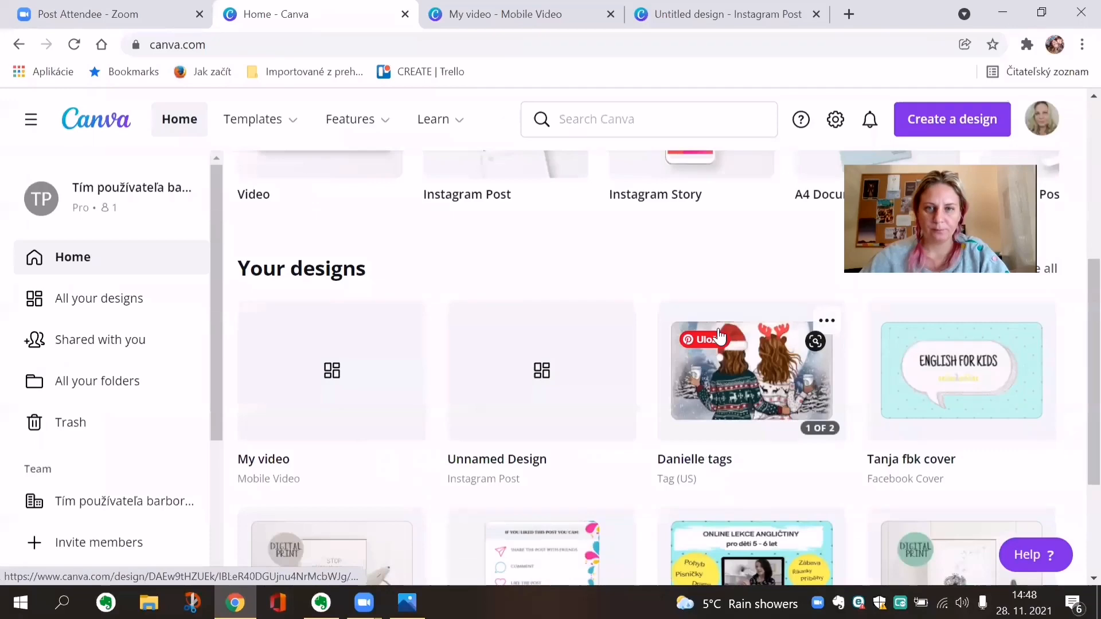
pyautogui.scroll(-2, 721, 344)
pyautogui.scroll(3, 843, 442)
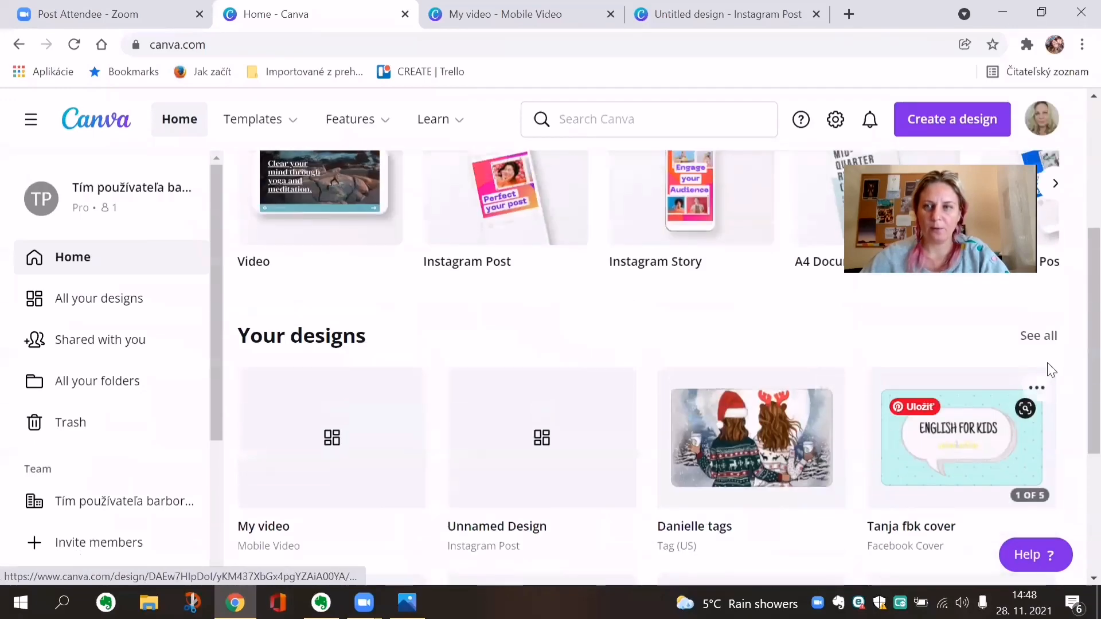
pyautogui.click(1038, 336)
pyautogui.scroll(-2, 746, 390)
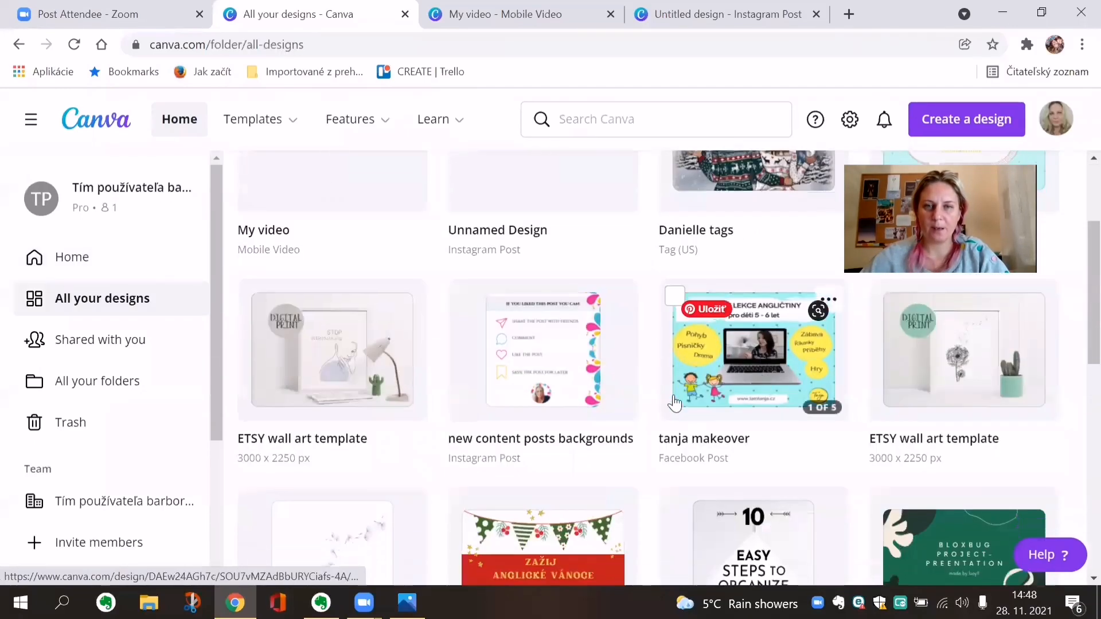
pyautogui.scroll(-8, 674, 404)
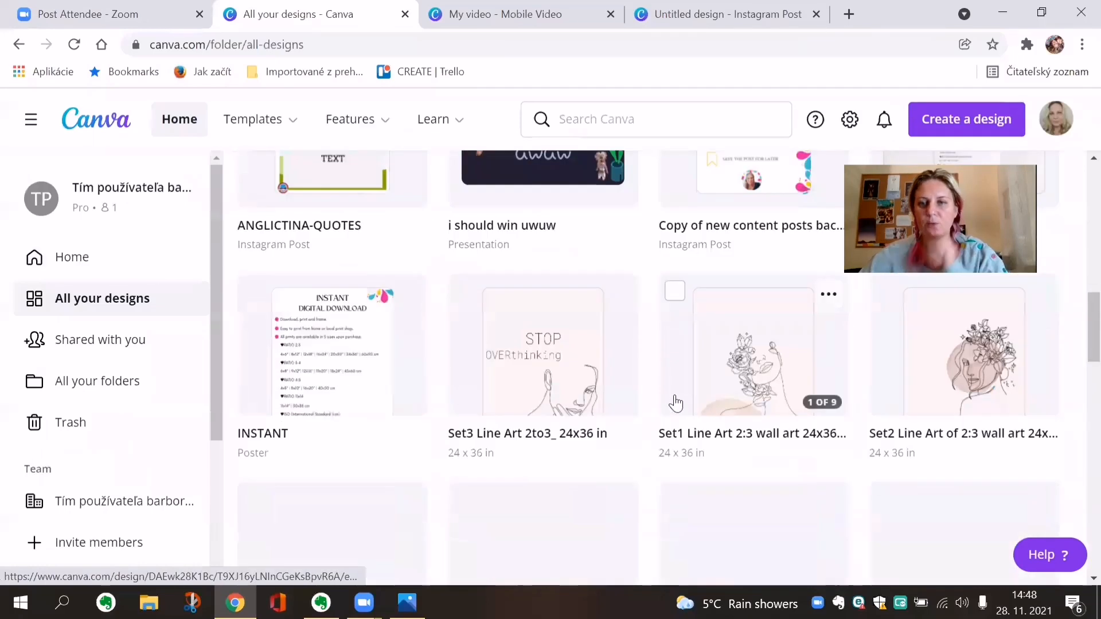
pyautogui.scroll(-5, 675, 404)
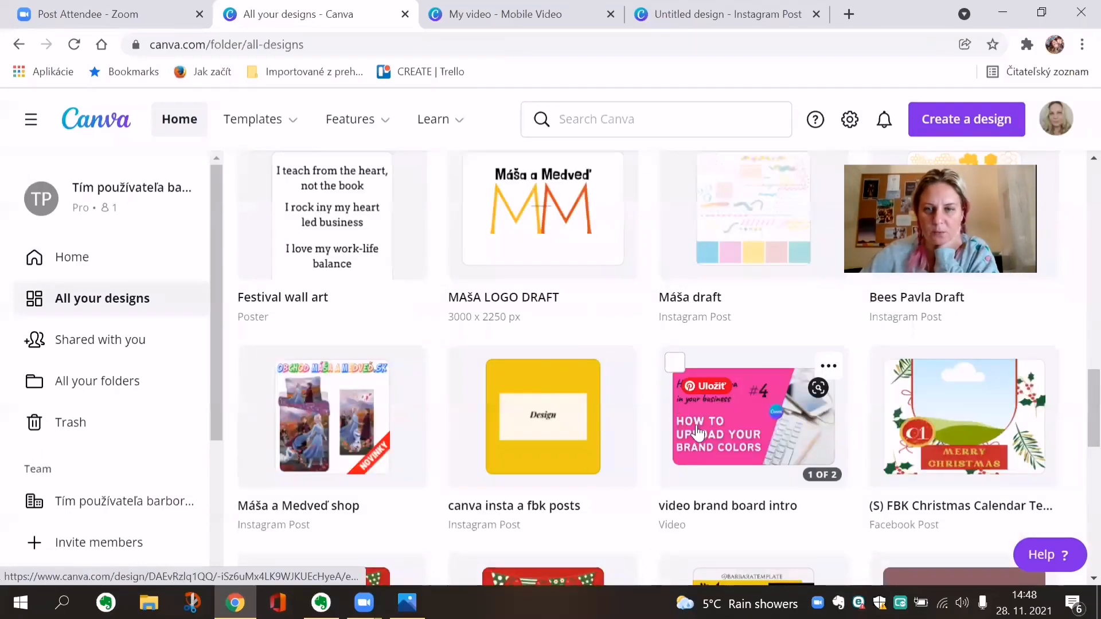
pyautogui.click(752, 446)
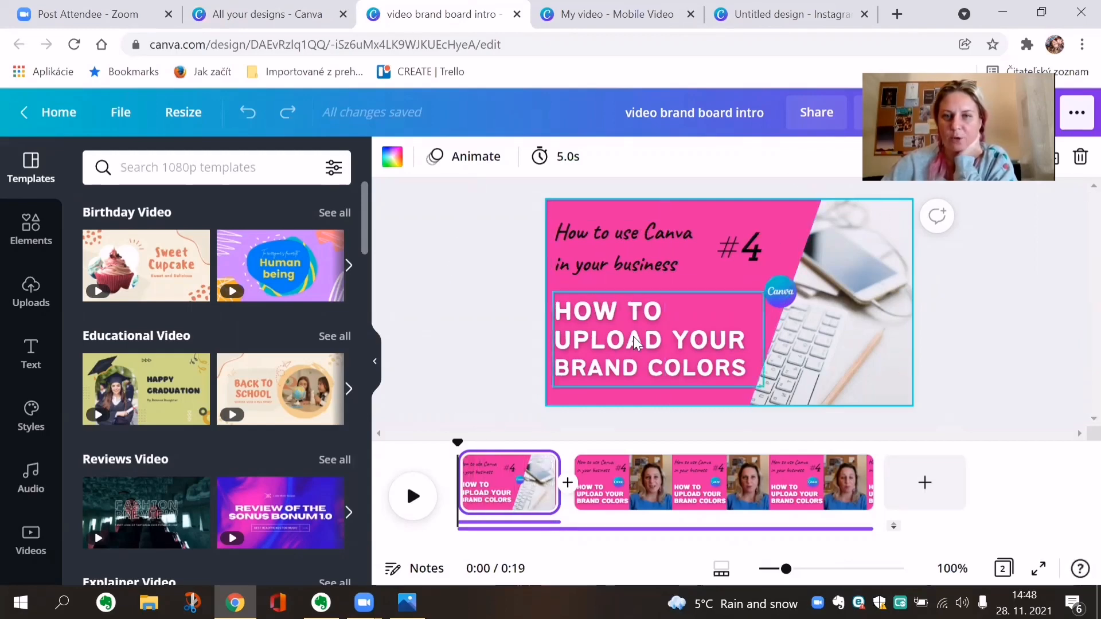
# Step: Preview the intro page and the start of the second page, move near the second page's end, and select its self-recorded clip
pyautogui.click(408, 498)
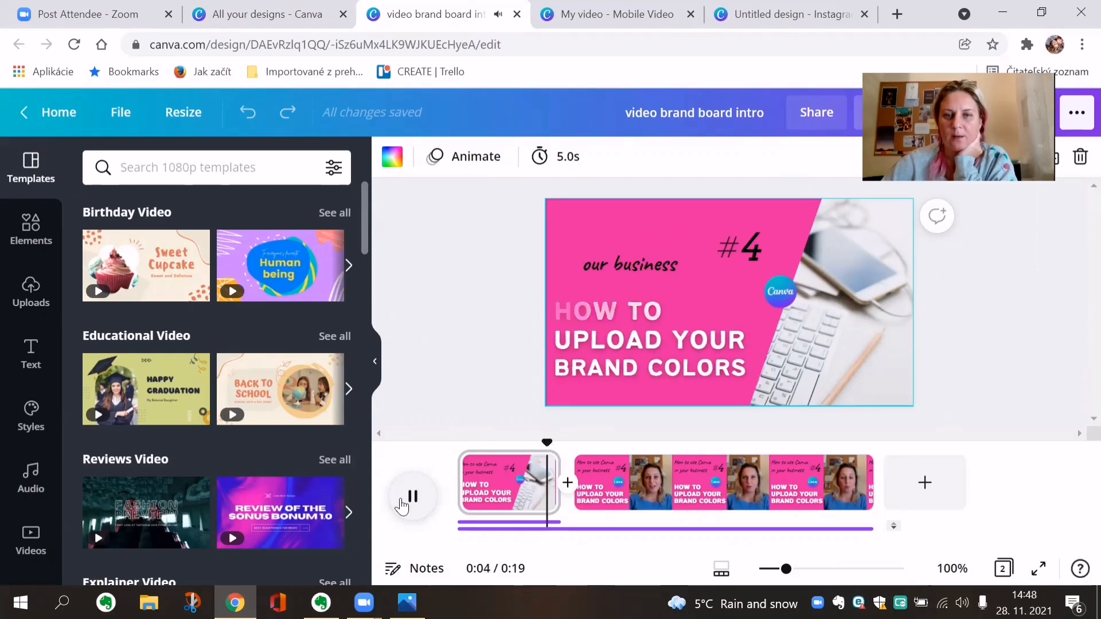
pyautogui.click(402, 507)
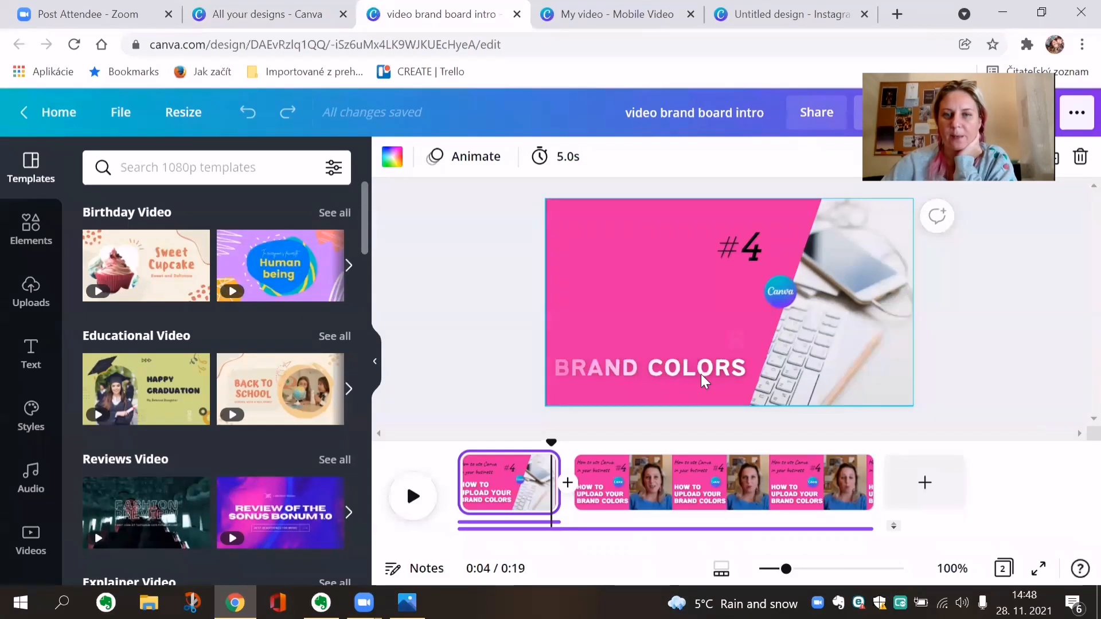
pyautogui.click(412, 497)
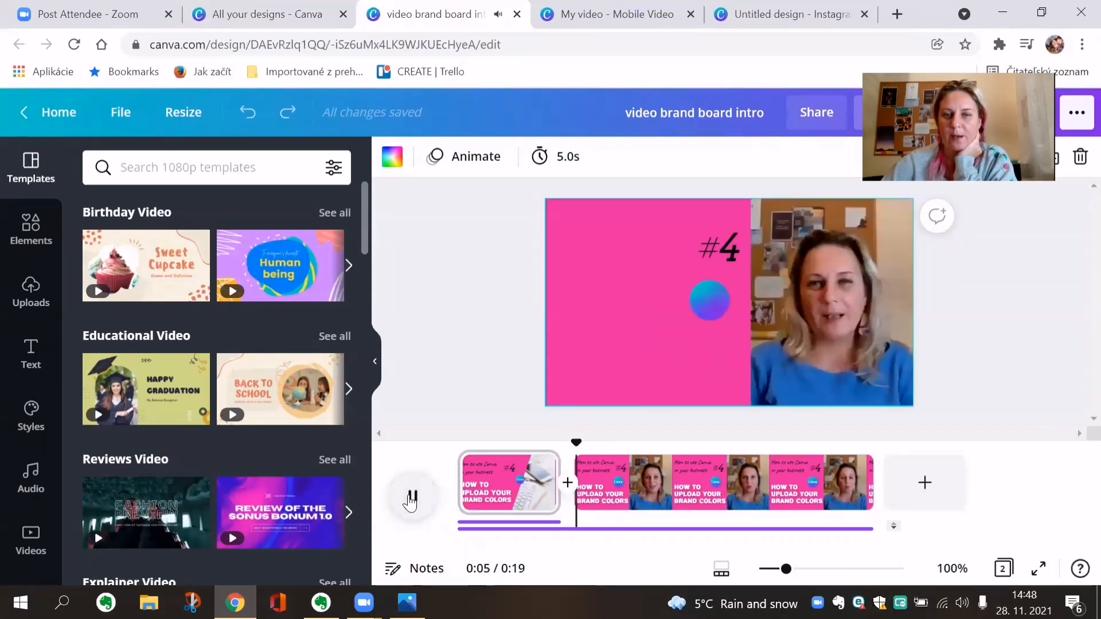
pyautogui.click(412, 497)
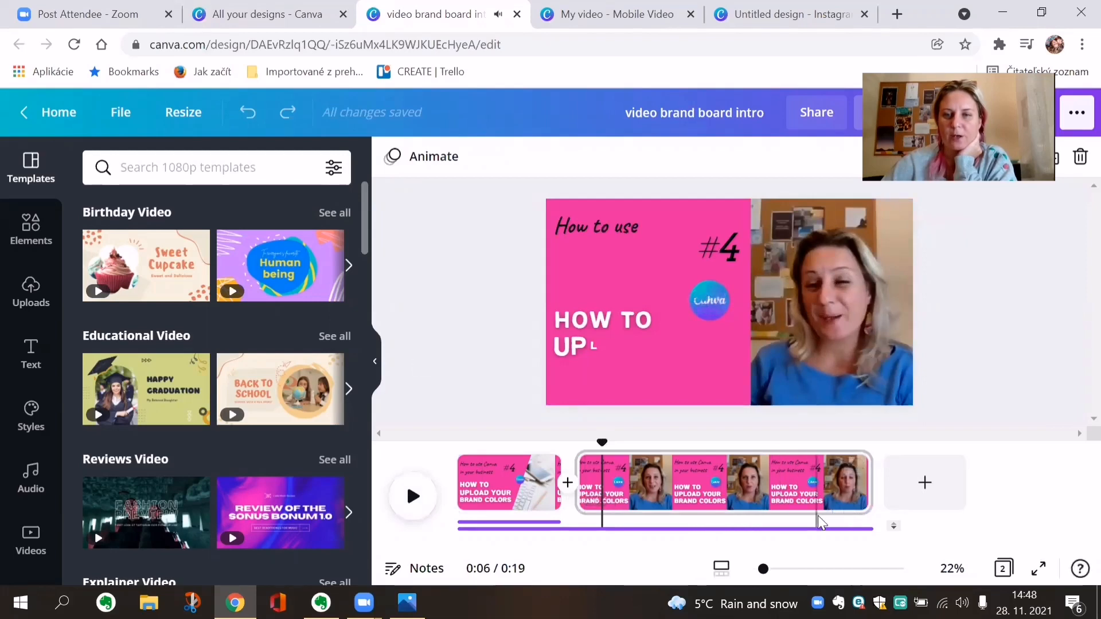
pyautogui.click(844, 508)
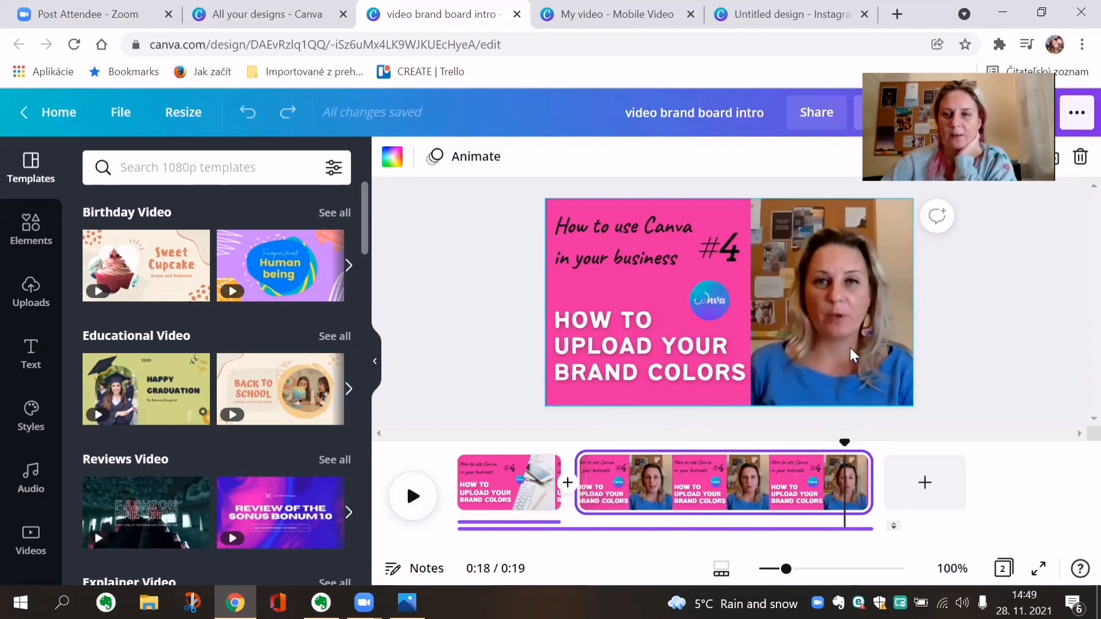
pyautogui.click(851, 331)
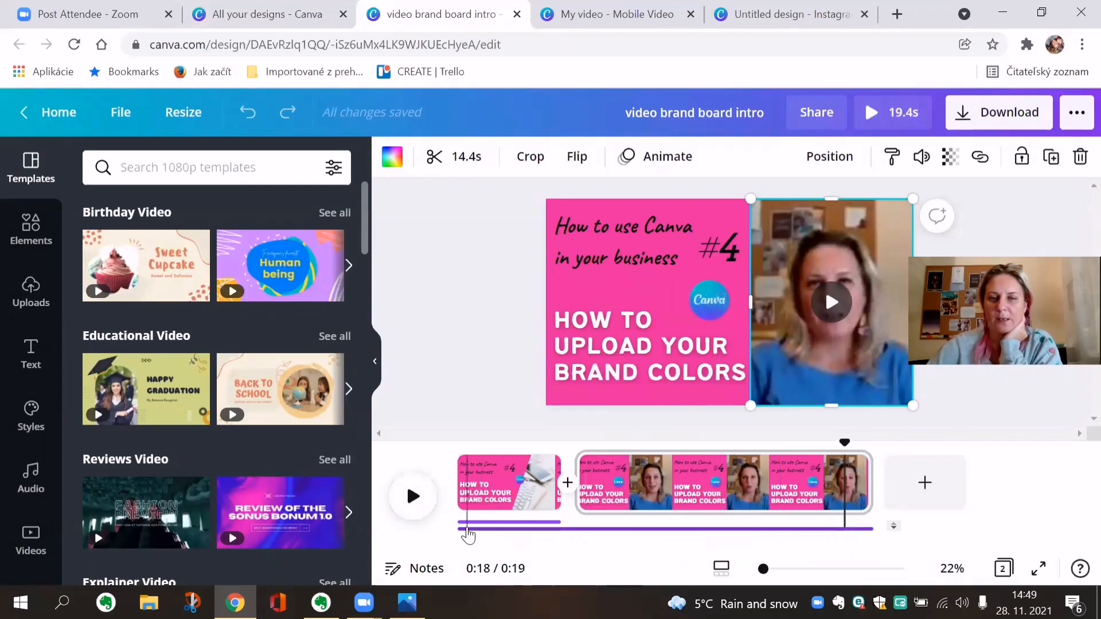
# Step: Expand the audio tracks, replay the design from the beginning into the second page, and select the self-recorded clip there
pyautogui.click(474, 530)
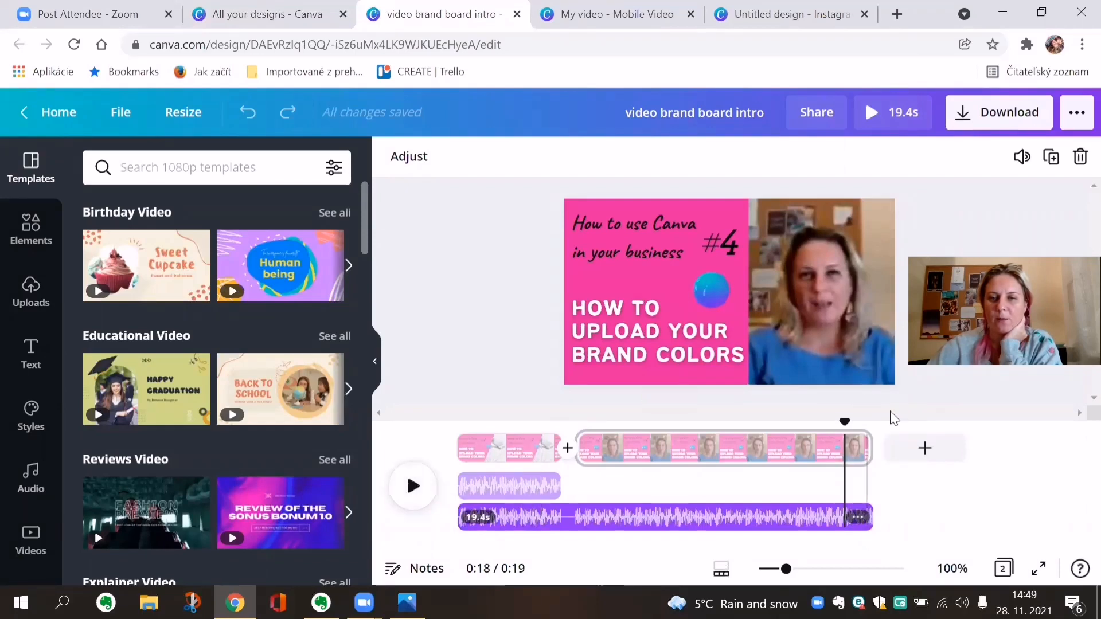
pyautogui.moveTo(845, 423); pyautogui.dragTo(464, 434)
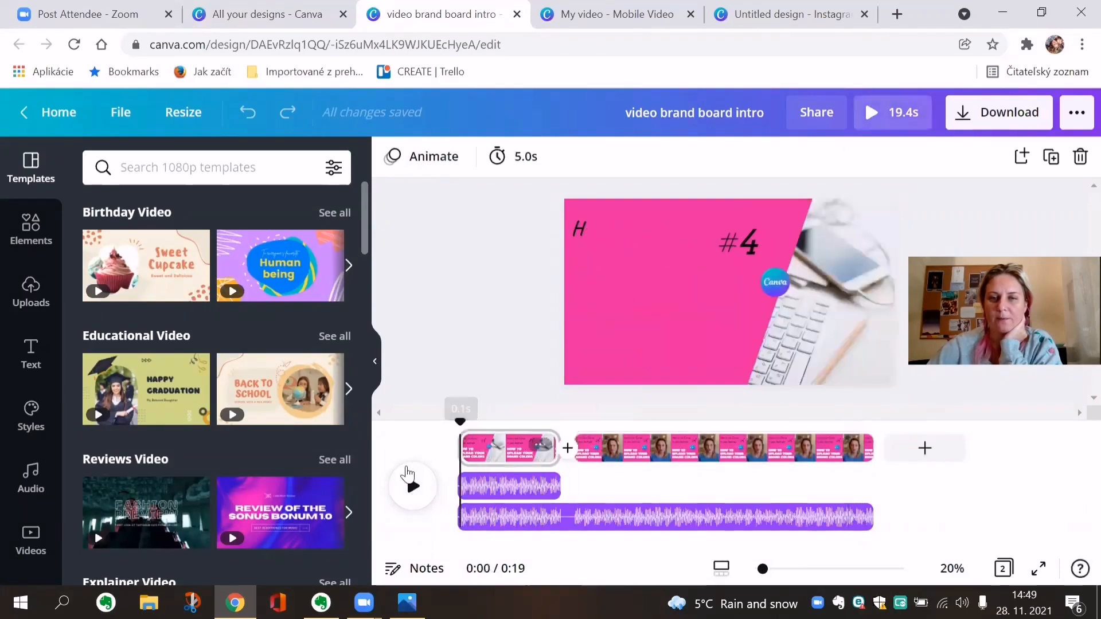
pyautogui.click(412, 486)
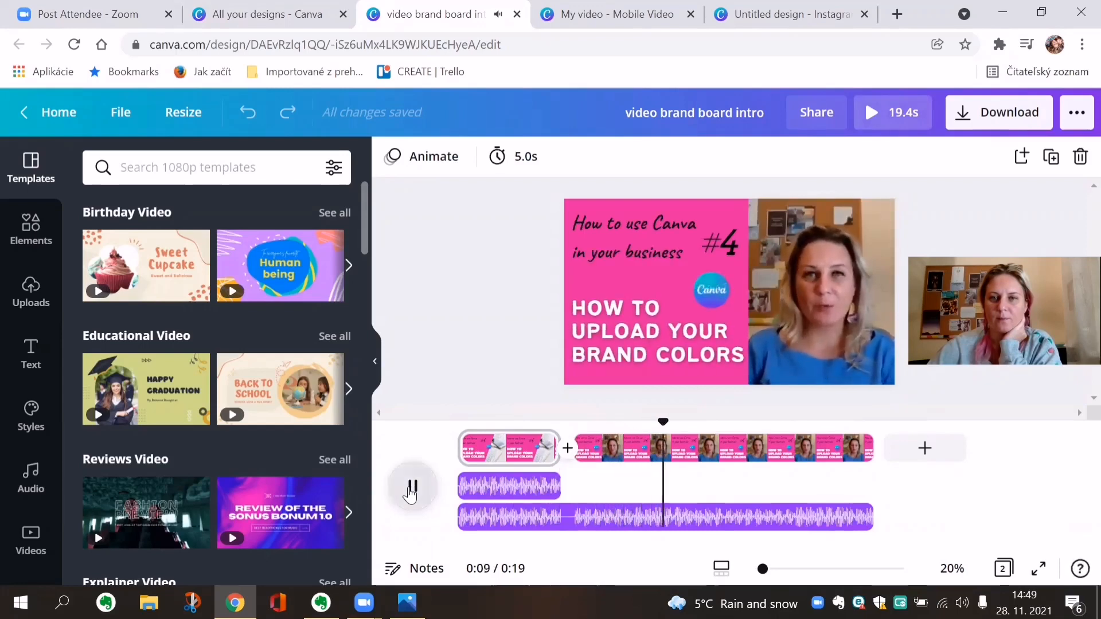
pyautogui.click(411, 487)
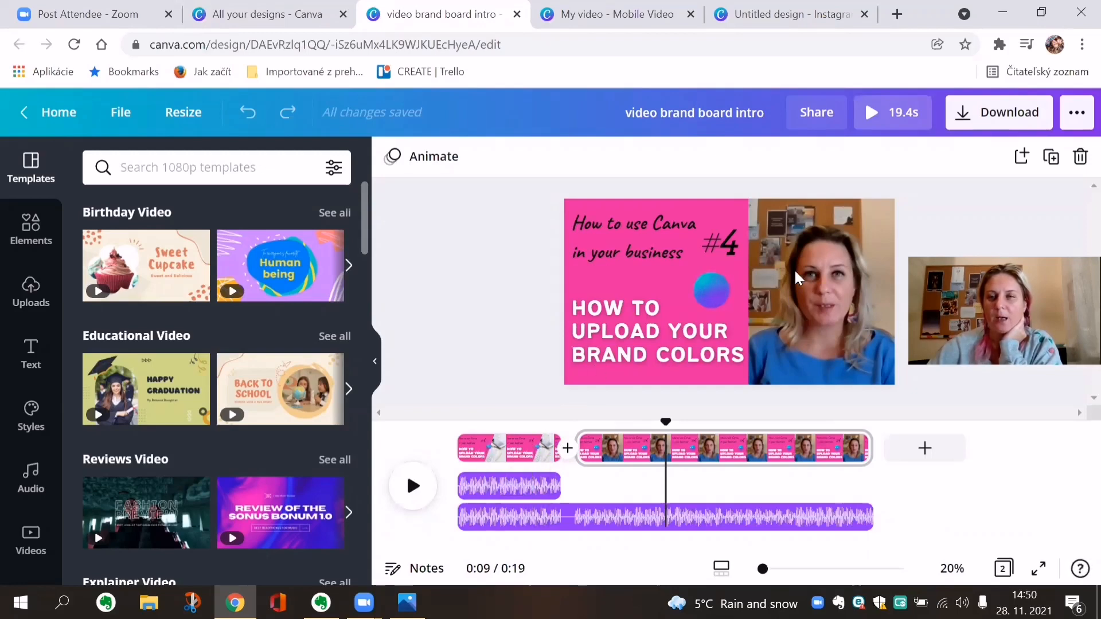
pyautogui.click(824, 297)
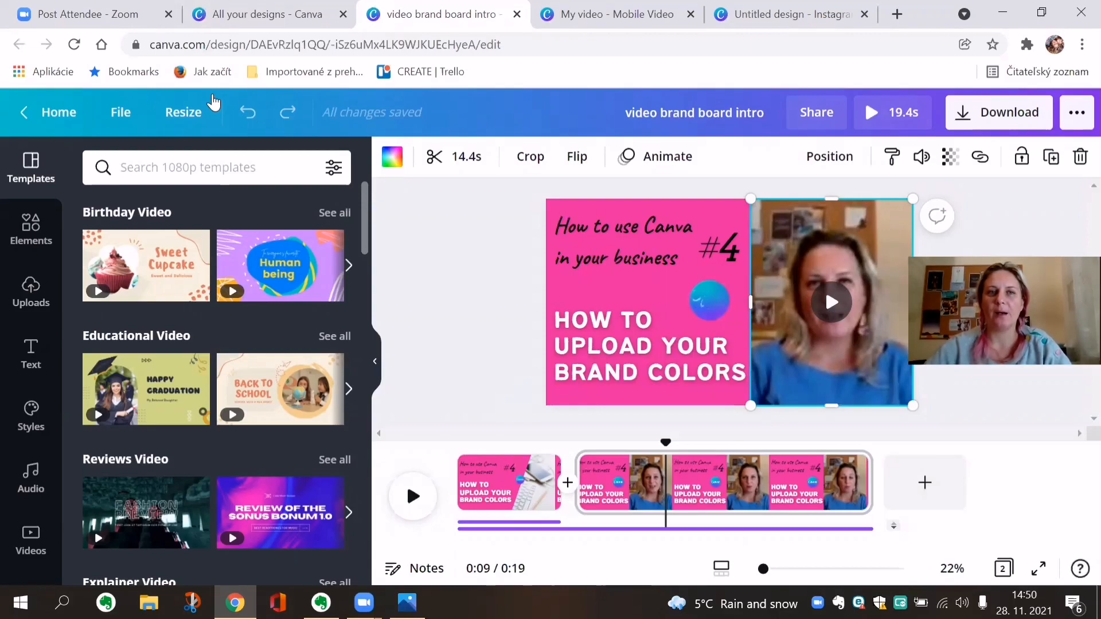
# Step: Return to the list of all designs and review the video formats suggested for the search term "video"
pyautogui.click(269, 15)
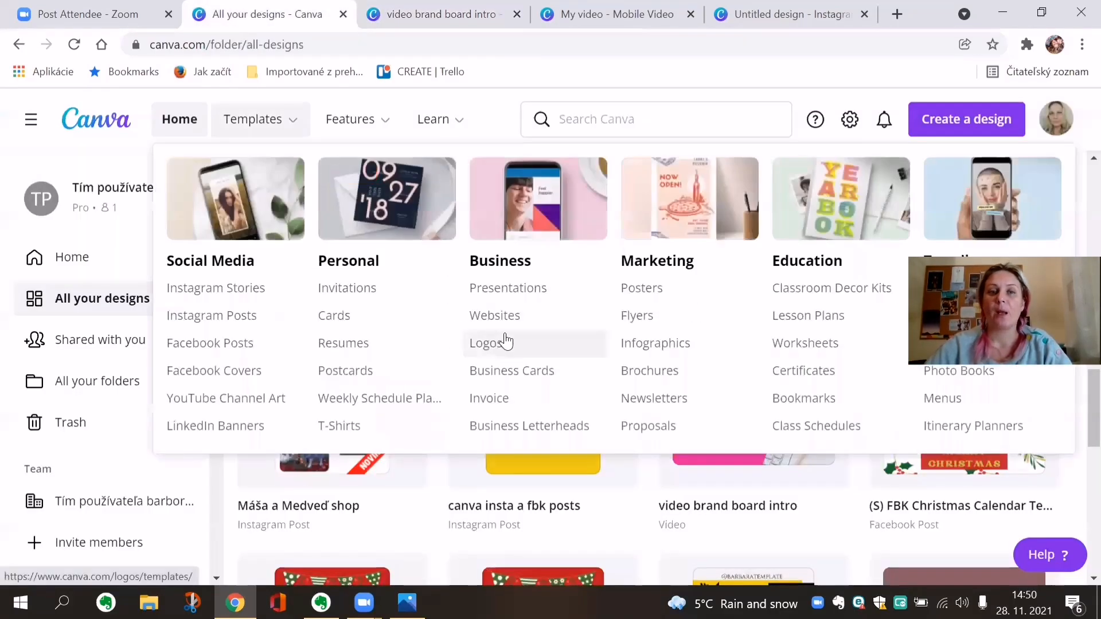
pyautogui.scroll(20, 756, 544)
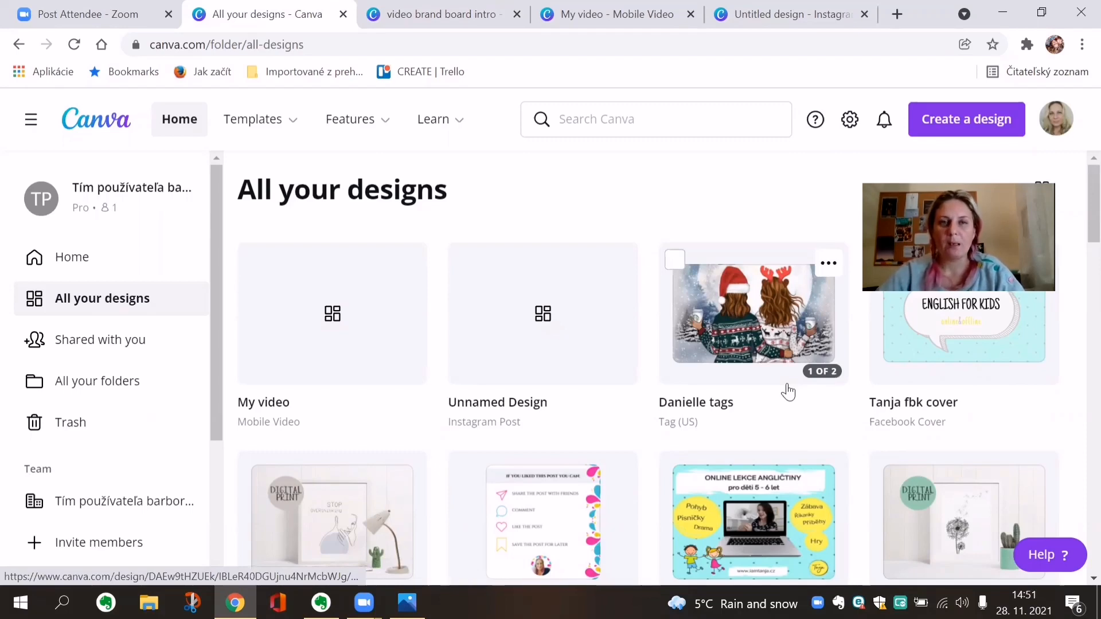
pyautogui.click(655, 128)
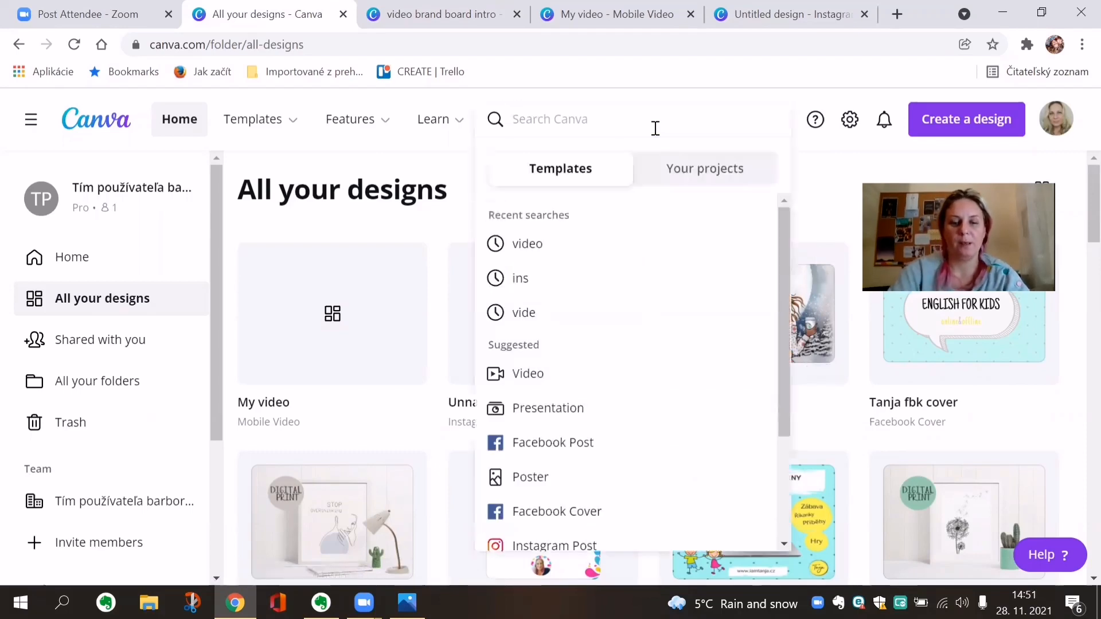
pyautogui.write('video')
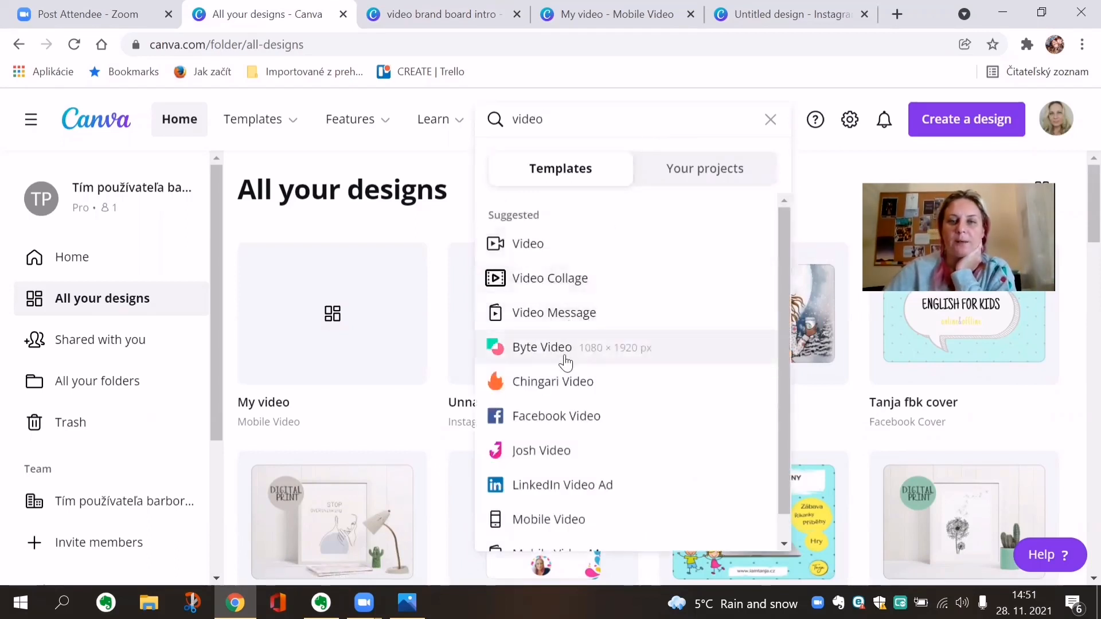
pyautogui.scroll(-1, 605, 377)
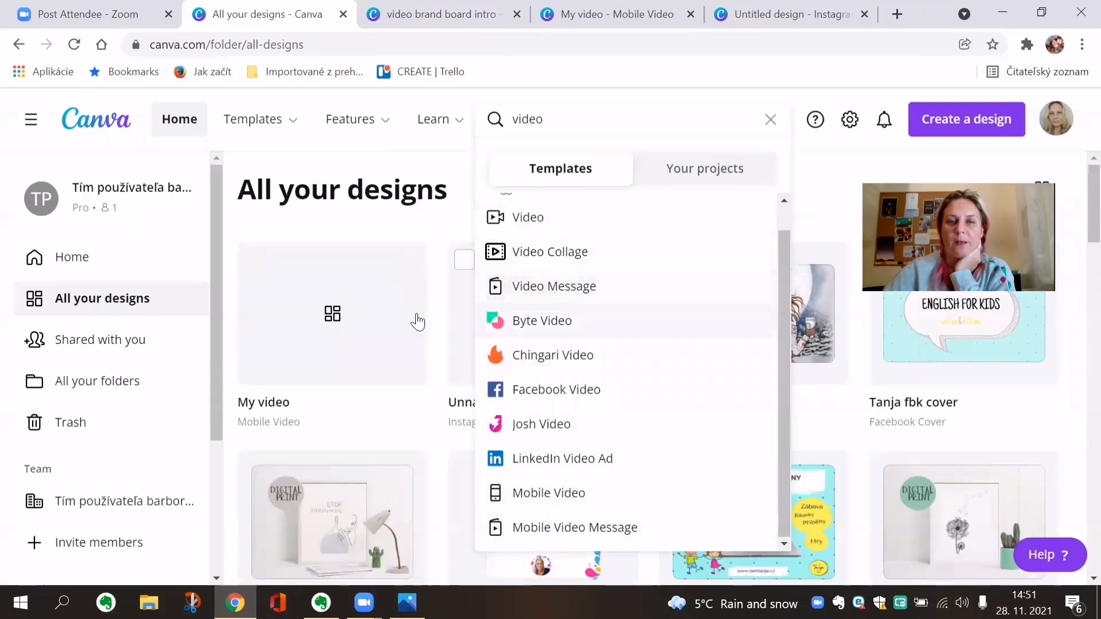
pyautogui.click(266, 222)
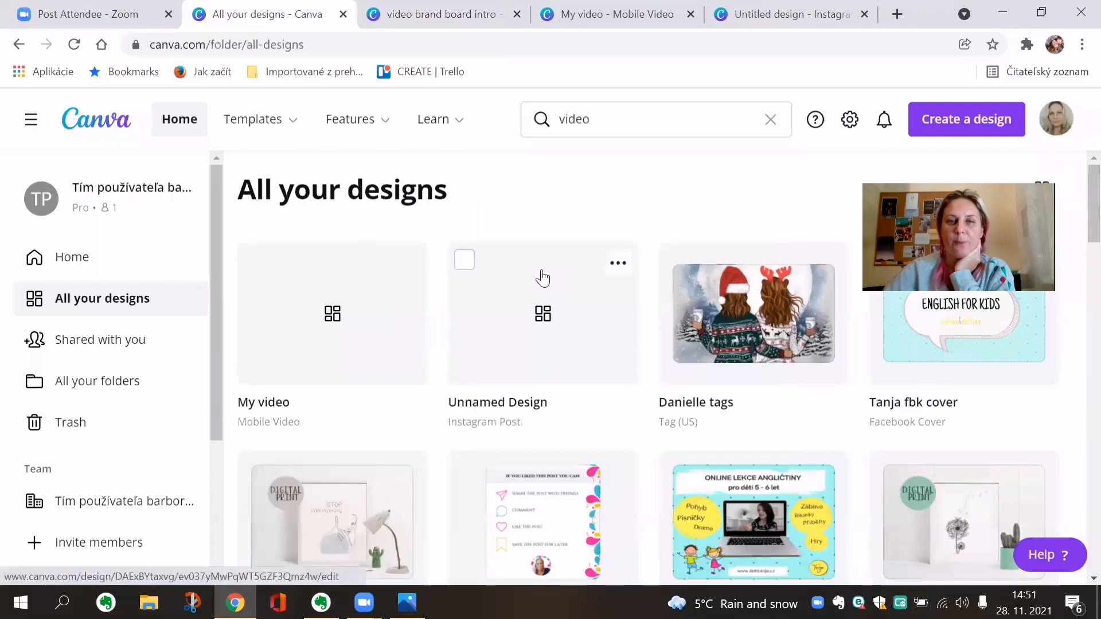
# Step: Look through the list of all designs and clear the "video" search term
pyautogui.moveTo(267, 132)
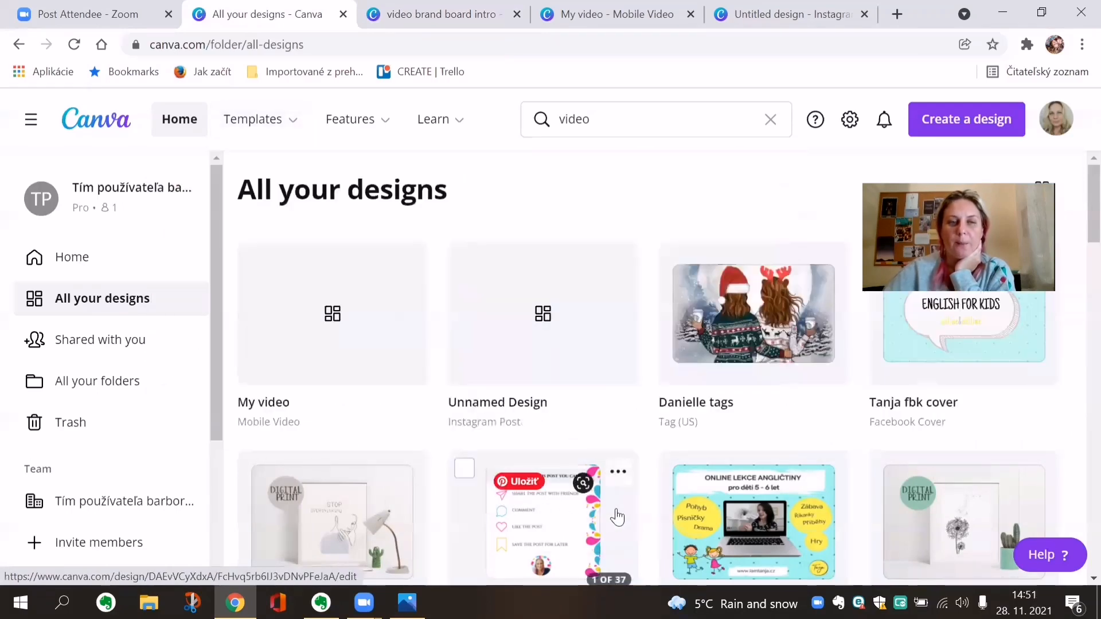
pyautogui.scroll(-1, 687, 422)
pyautogui.scroll(-4, 687, 423)
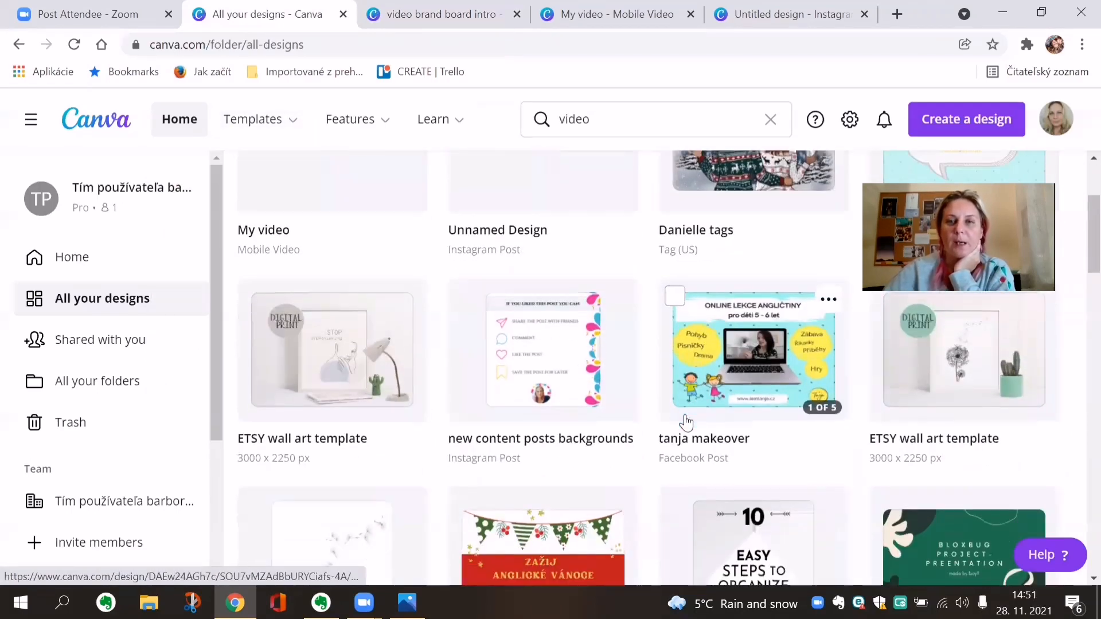
pyautogui.scroll(5, 686, 422)
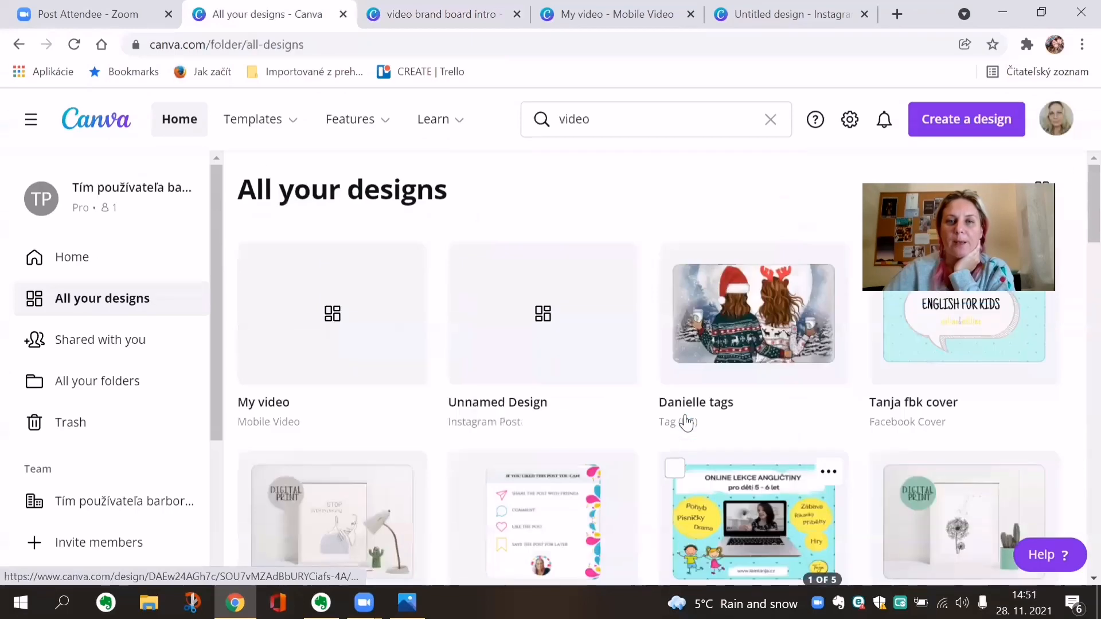
pyautogui.click(607, 122)
pyautogui.doubleClick(531, 119)
pyautogui.press('BackSpace')
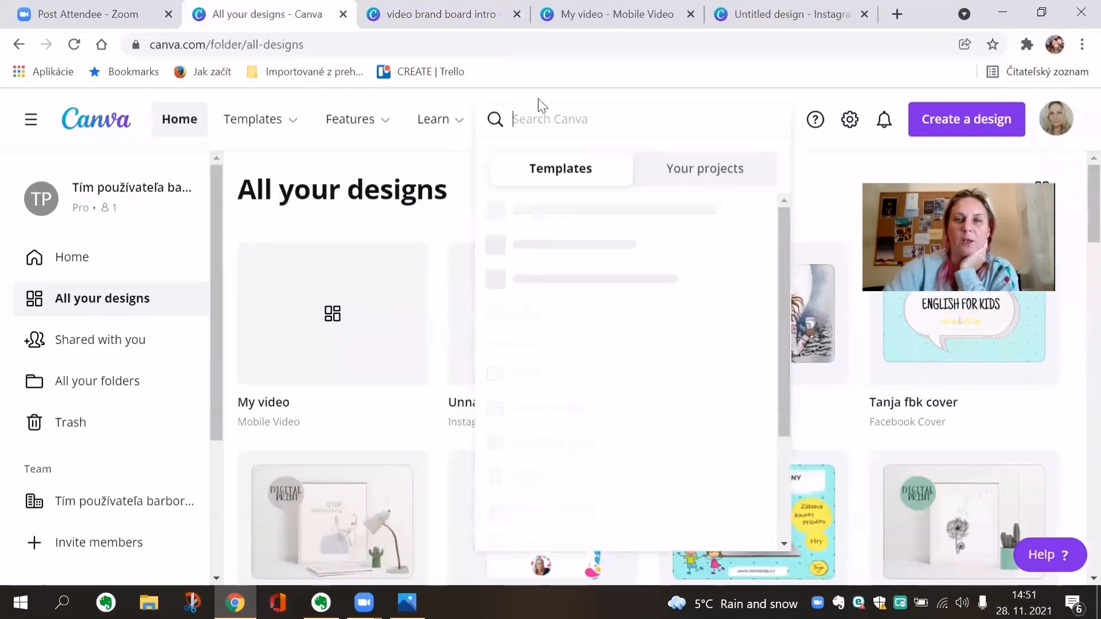
pyautogui.click(397, 177)
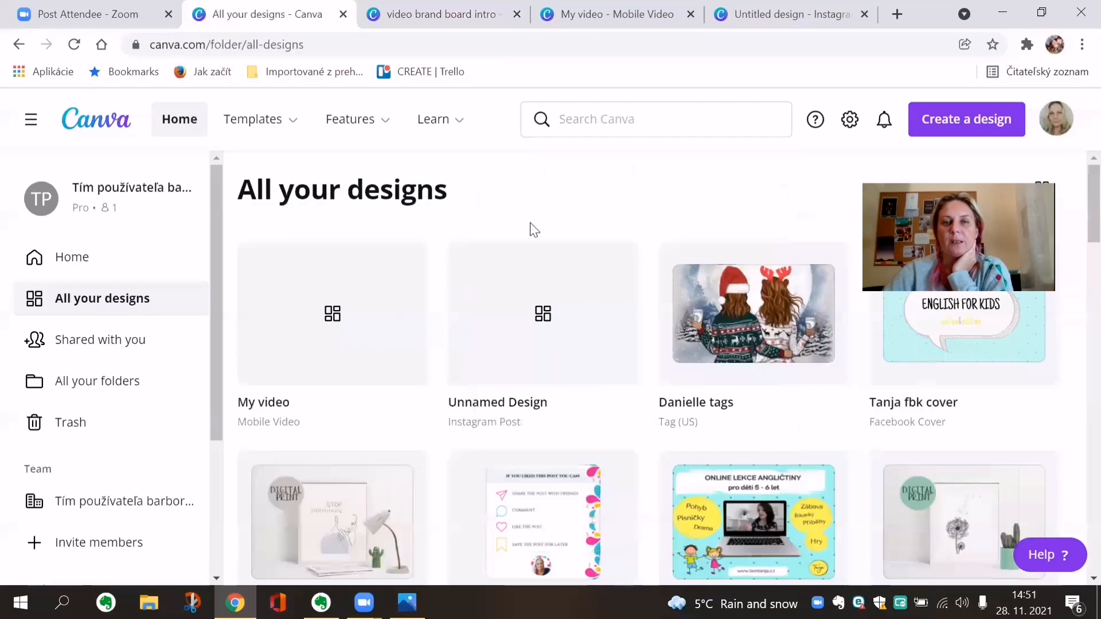
pyautogui.scroll(-8, 533, 230)
pyautogui.scroll(8, 533, 229)
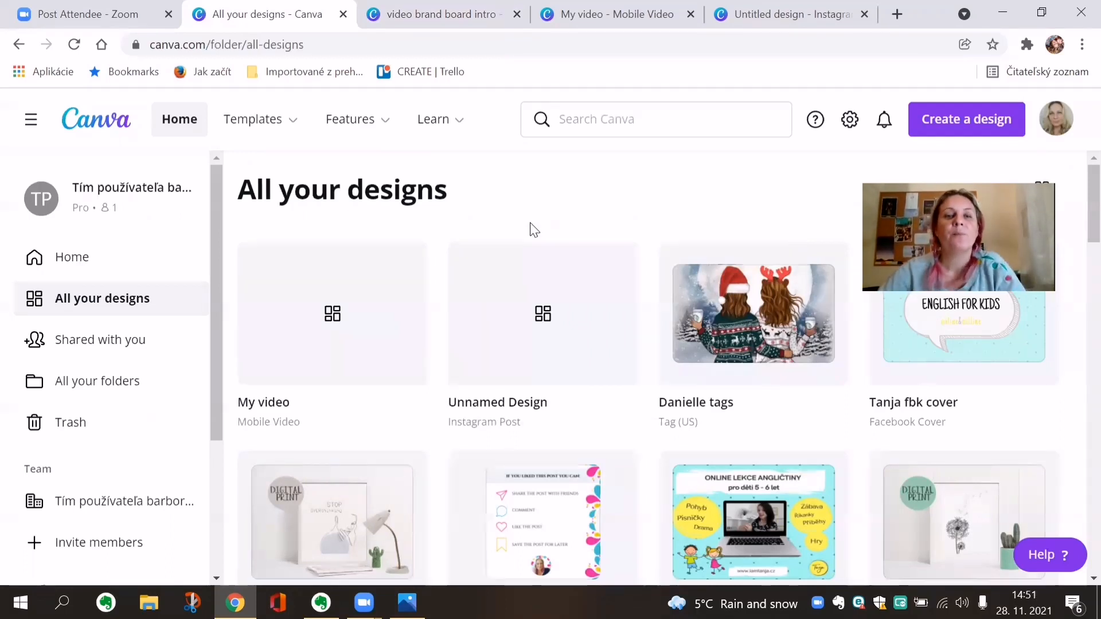
# Step: Search for "video", open the 1920 × 1080 px Video templates, and look at the style filters
pyautogui.click(610, 124)
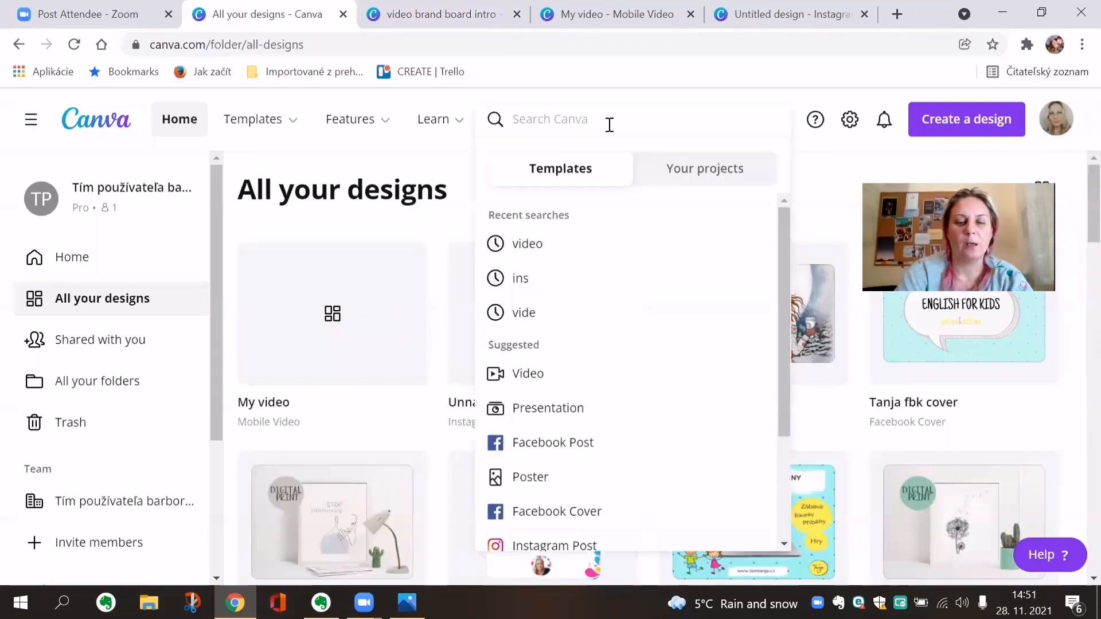
pyautogui.write('video')
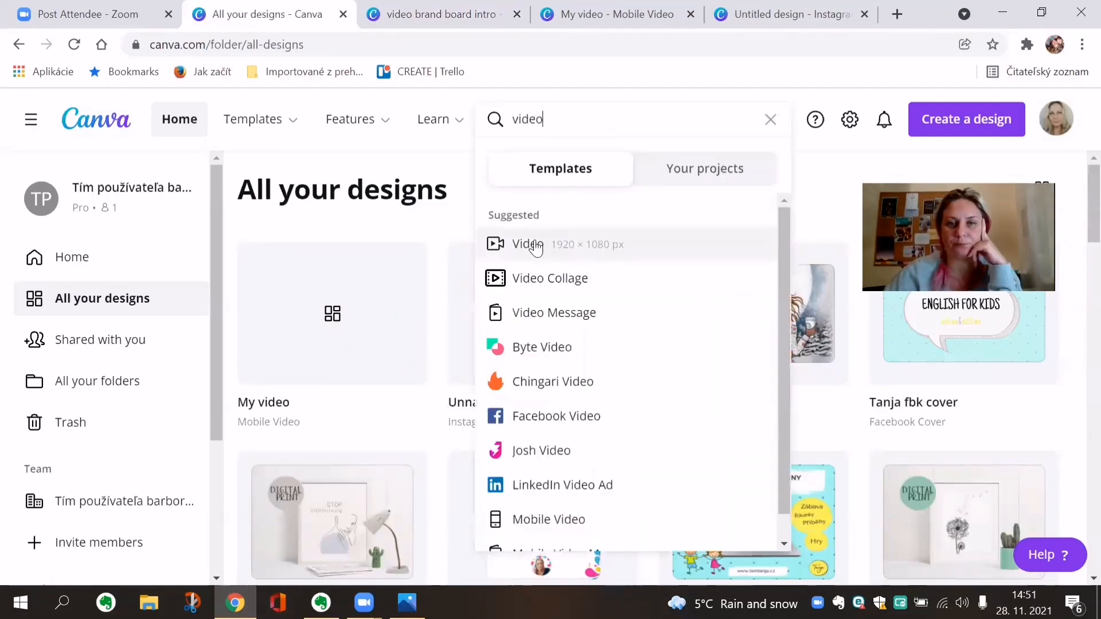
pyautogui.click(534, 246)
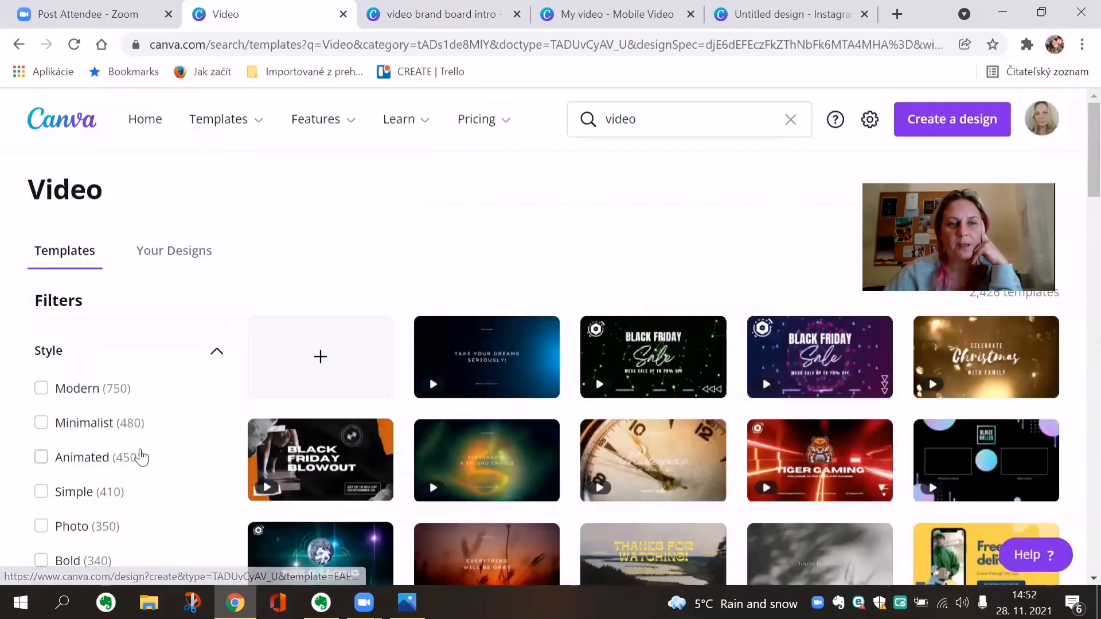
pyautogui.scroll(-1, 142, 457)
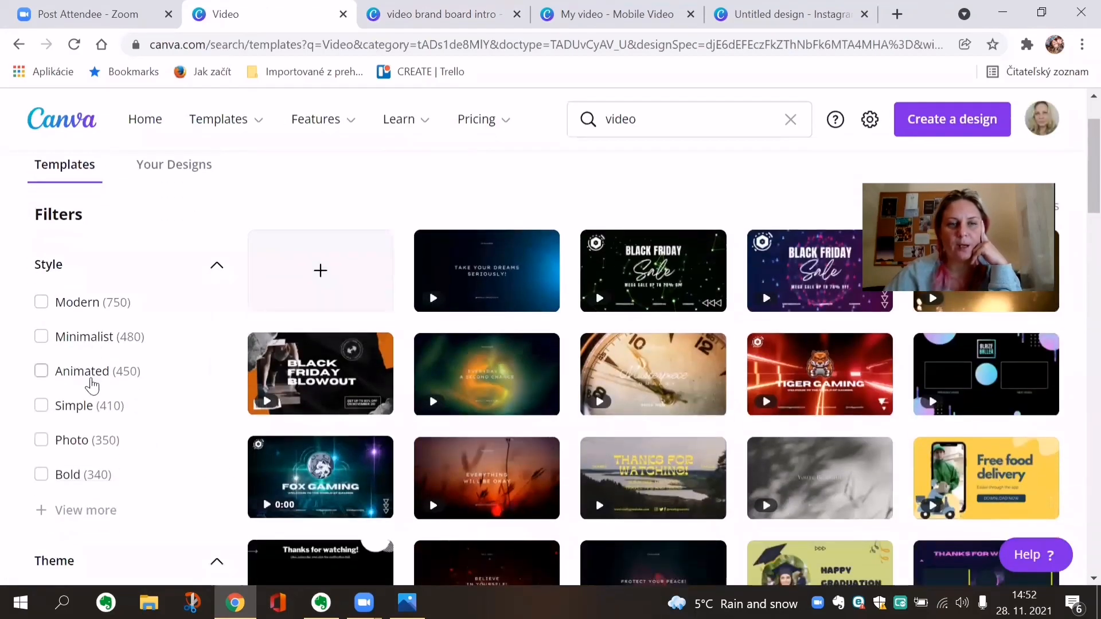
# Step: Filter the video templates by the Business theme and look through the filtered designs, previewing some of them
pyautogui.scroll(-3, 92, 386)
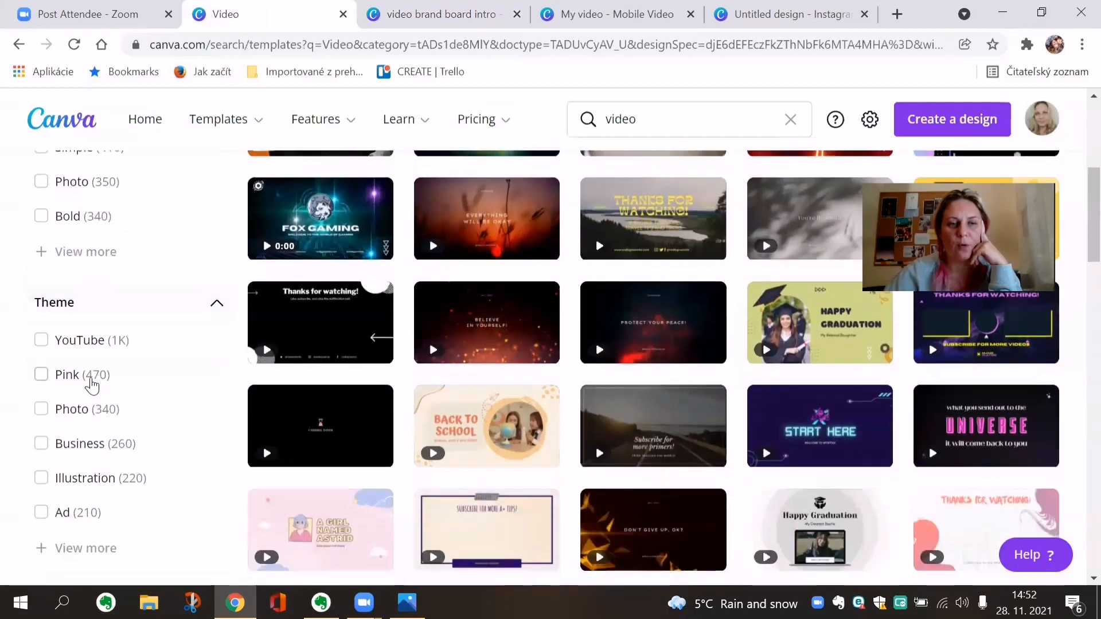
pyautogui.click(41, 444)
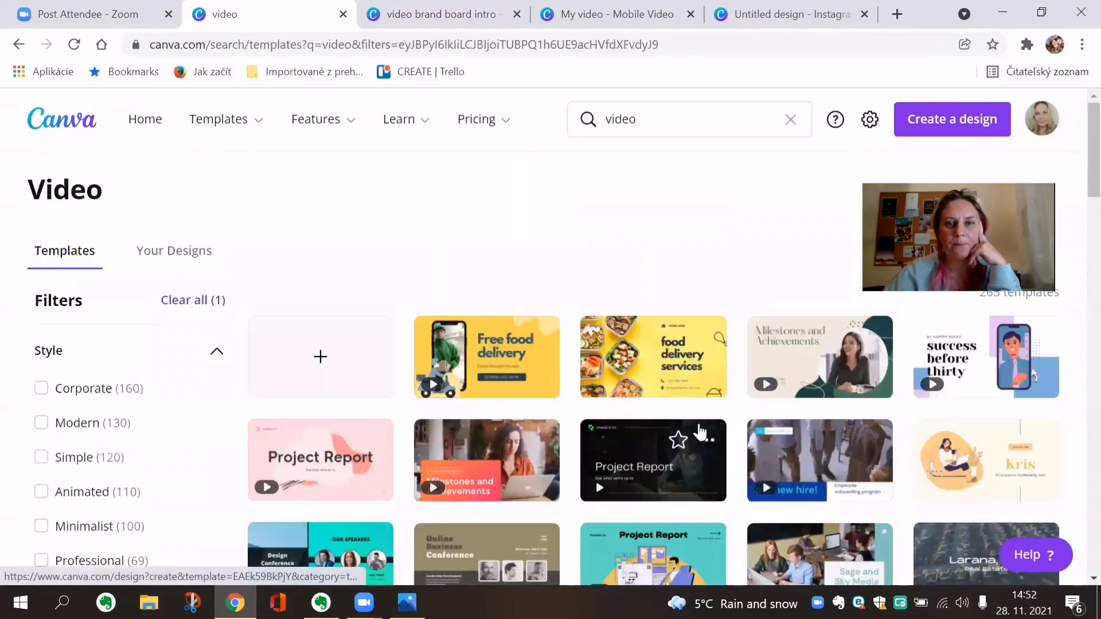
pyautogui.moveTo(491, 363)
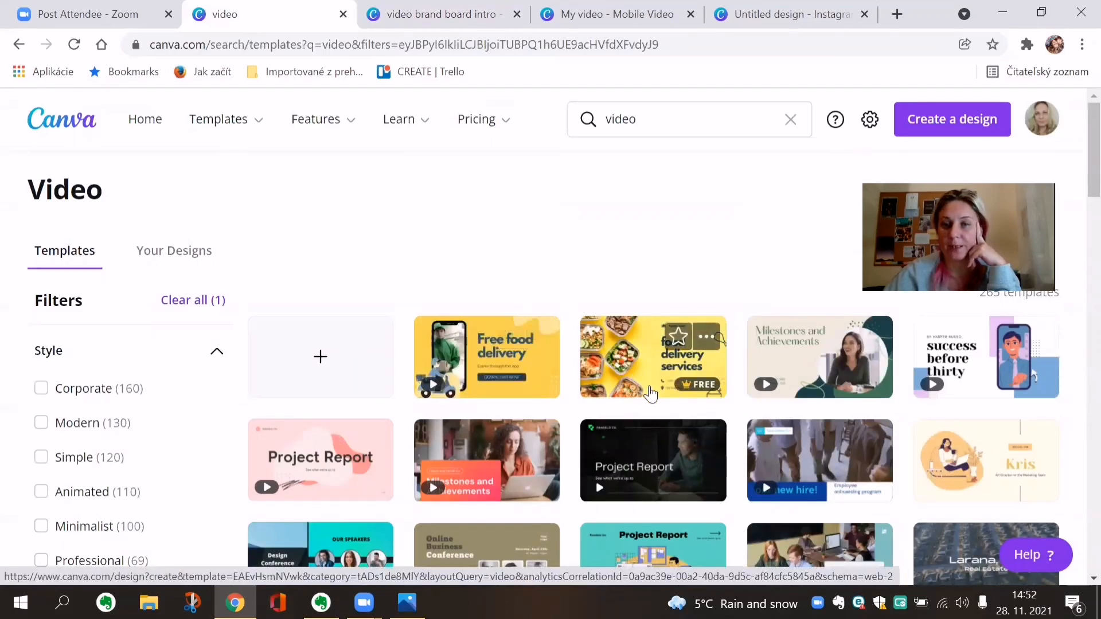
pyautogui.moveTo(846, 381)
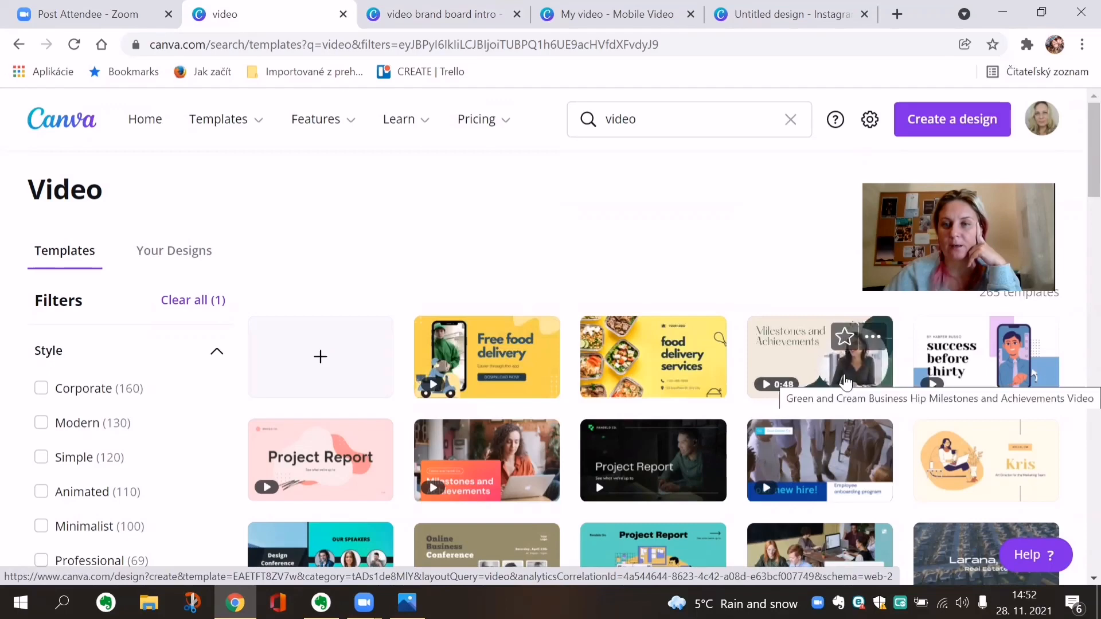
pyautogui.scroll(-3, 839, 417)
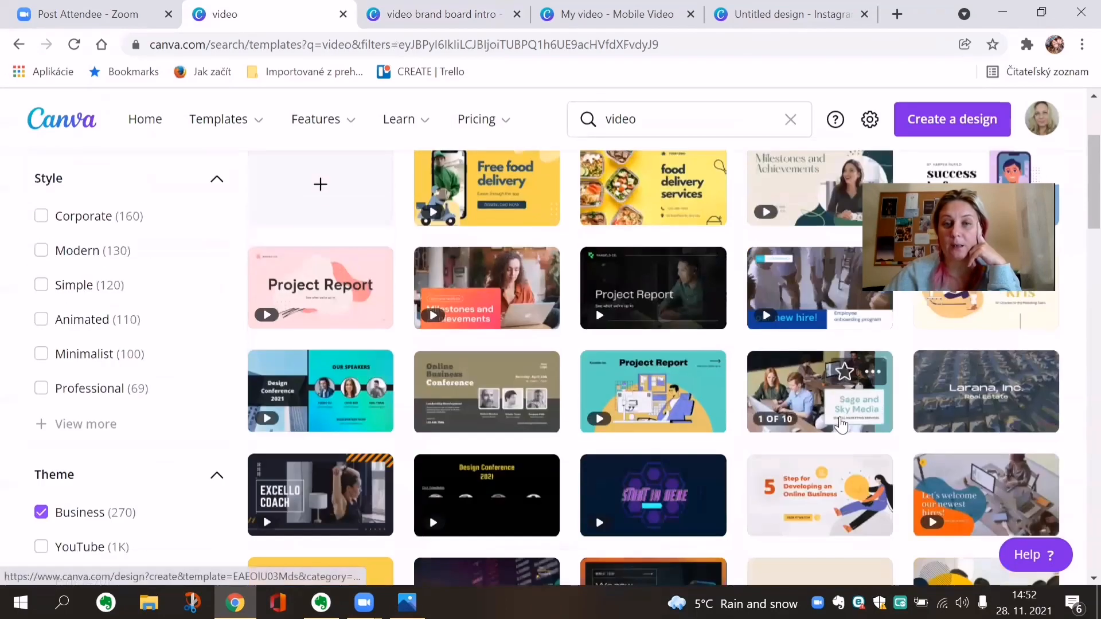
pyautogui.moveTo(350, 310)
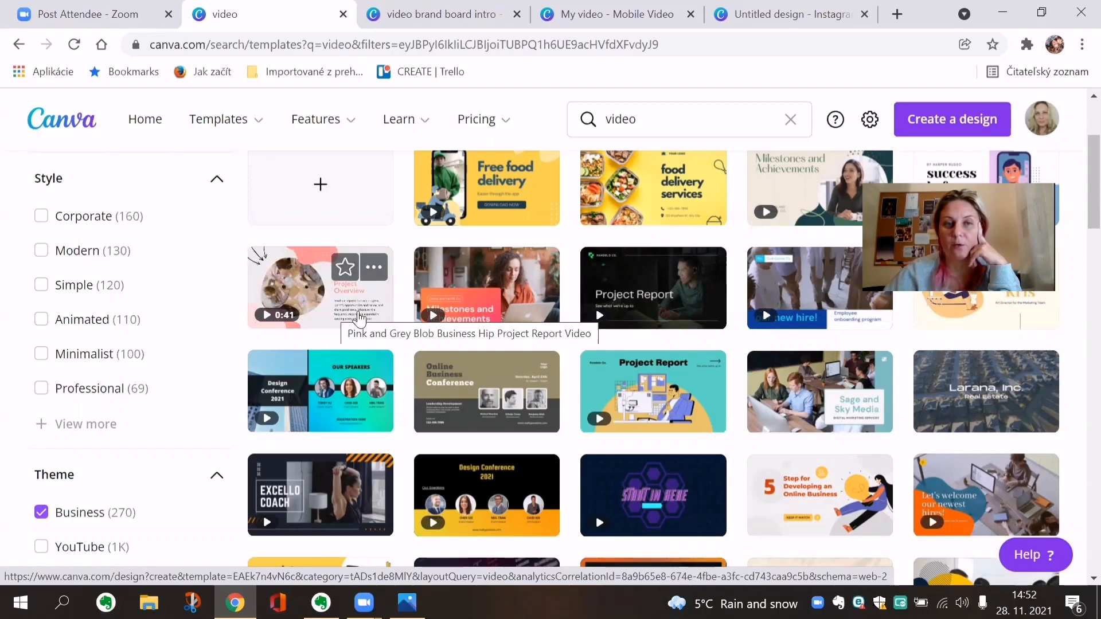
pyautogui.scroll(-3, 536, 436)
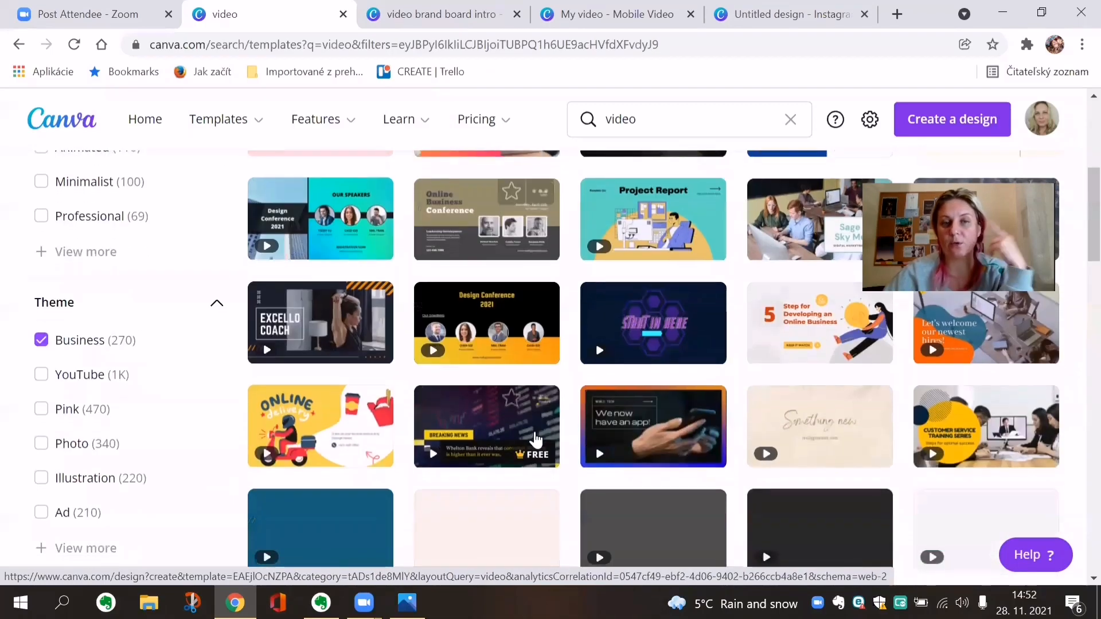
pyautogui.scroll(-6, 536, 440)
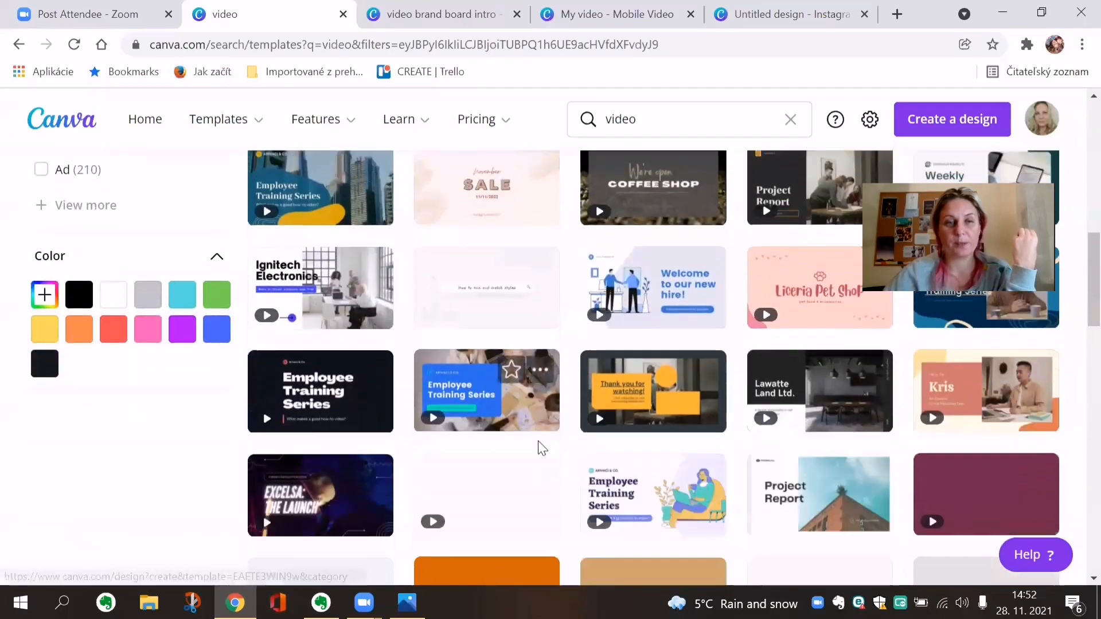
pyautogui.scroll(10, 537, 442)
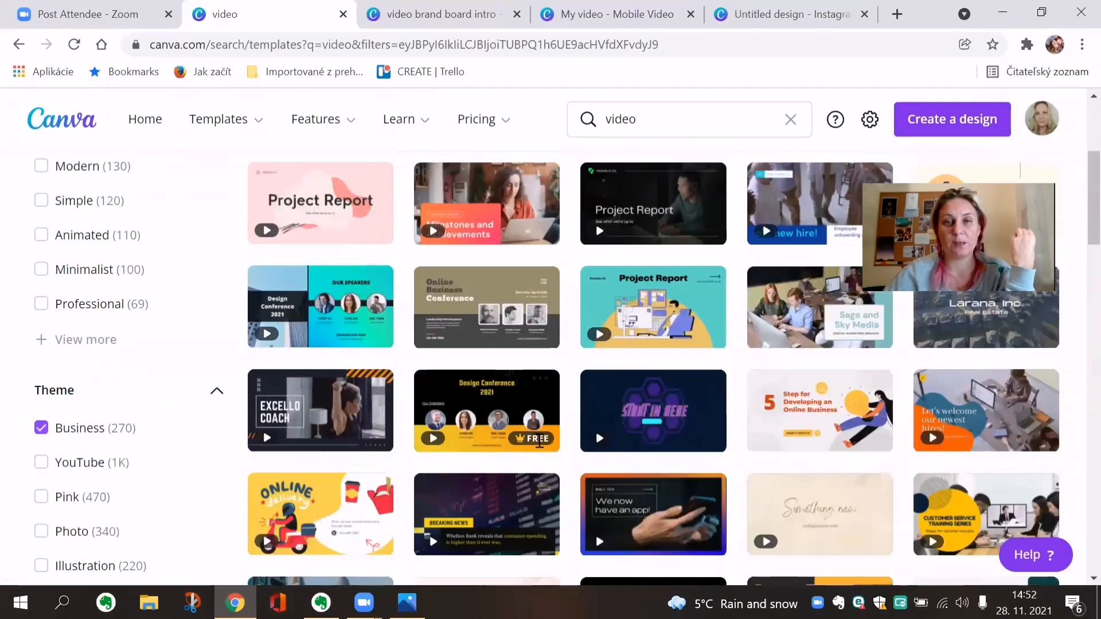